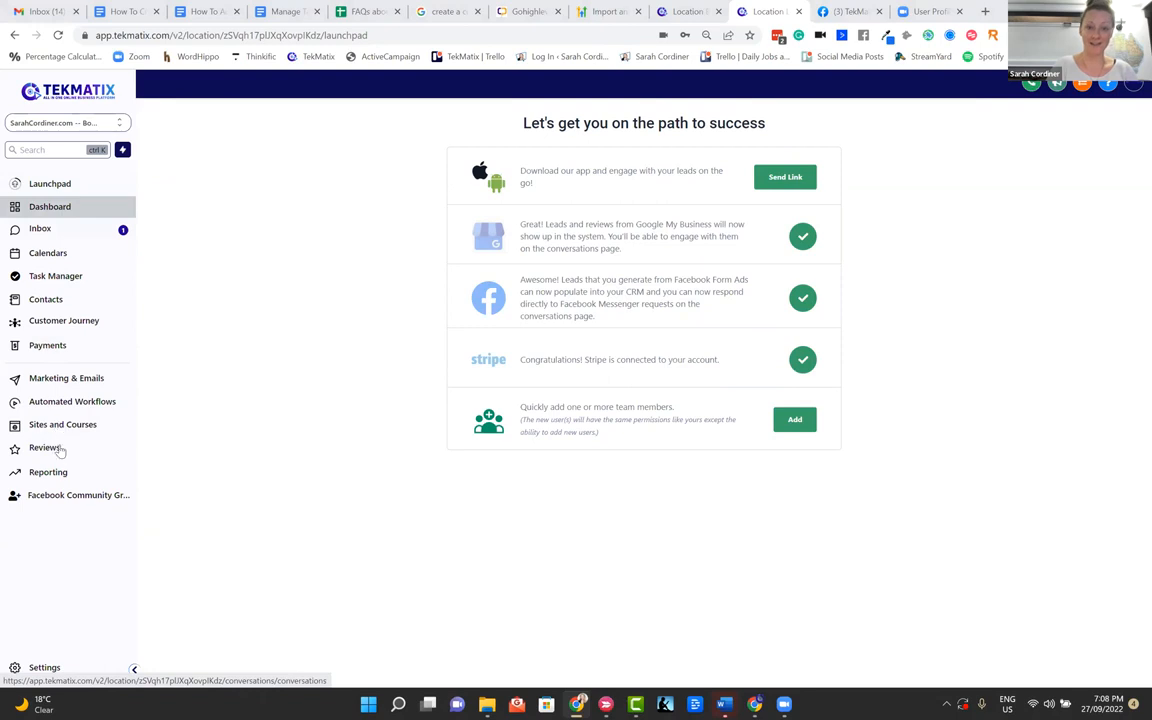
Look through the Inbox, Calendars, Task Manager, Marketing & Emails and Automated Workflows sections
{"action": "left_click", "coordinate": [41, 231]}
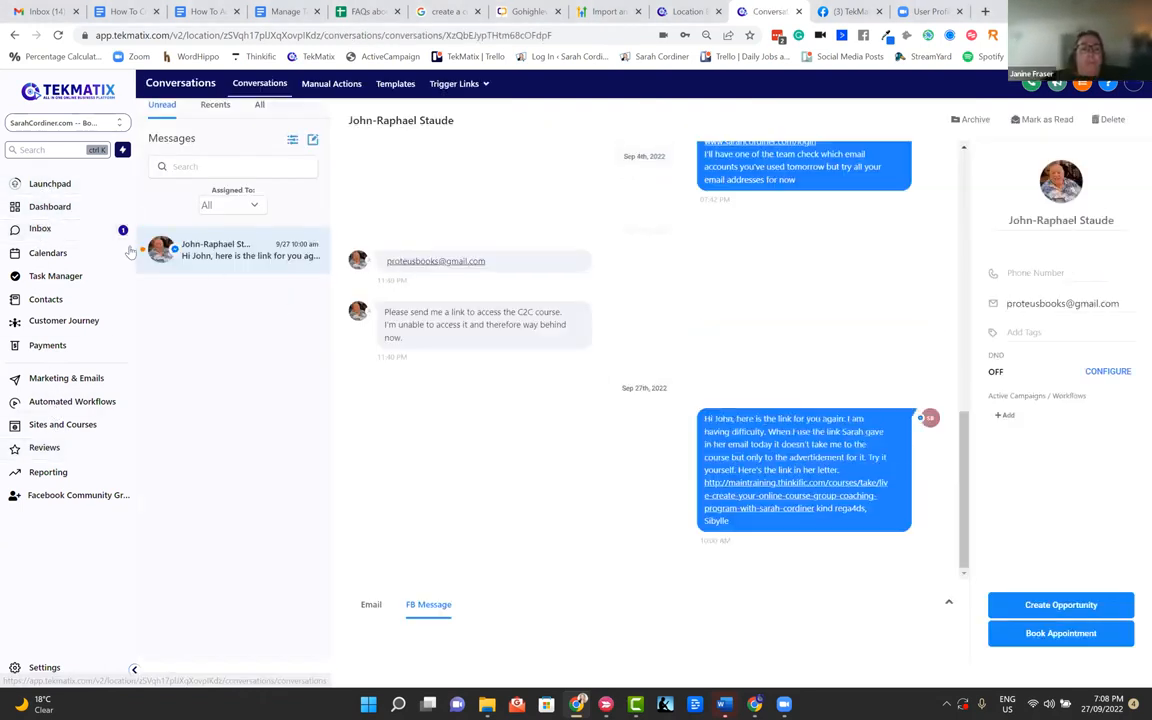
{"action": "left_click", "coordinate": [30, 255]}
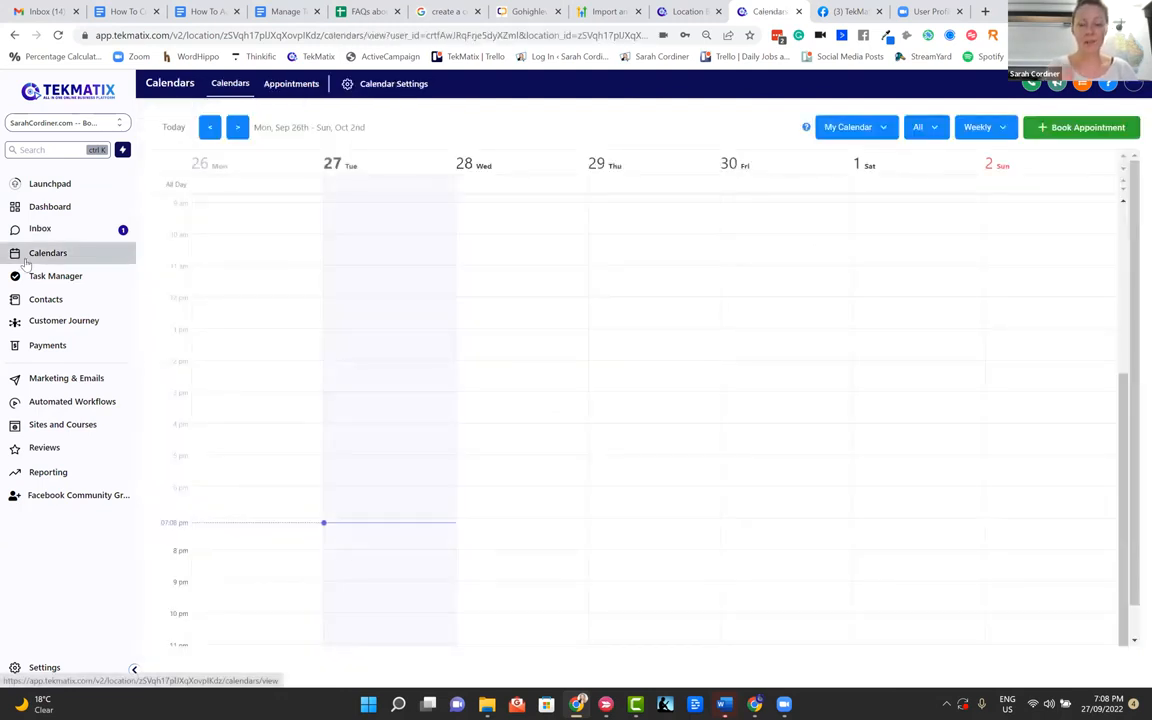
{"action": "left_click", "coordinate": [35, 276]}
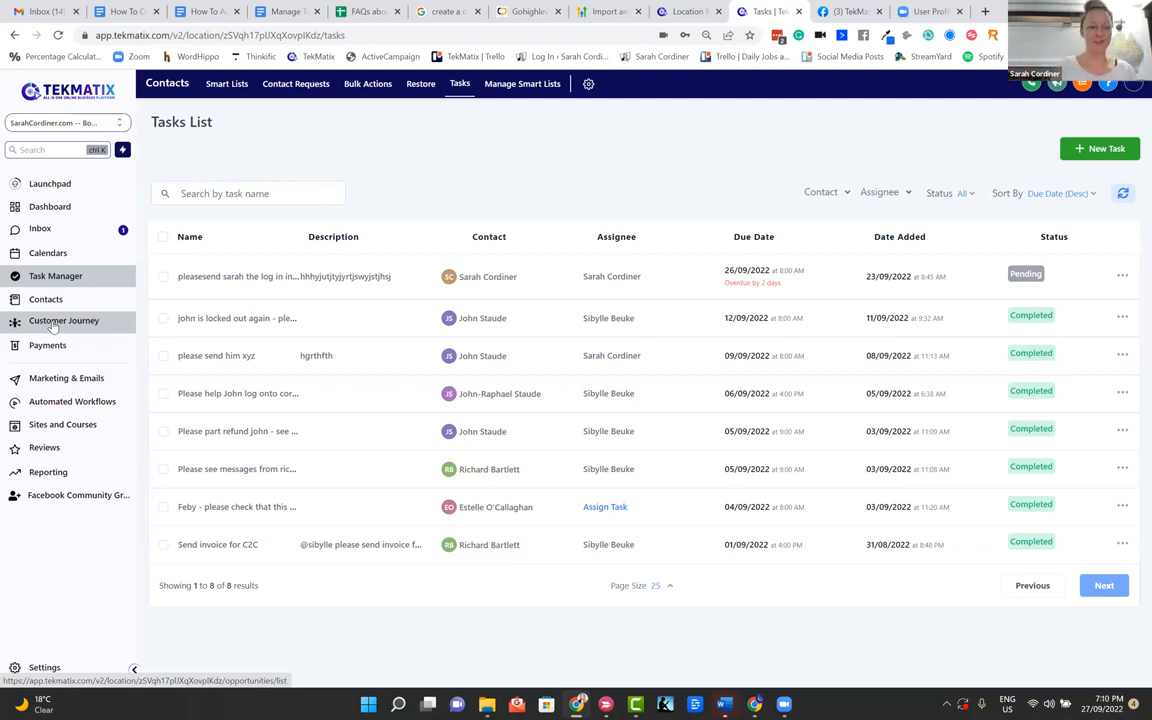
{"action": "left_click", "coordinate": [57, 390]}
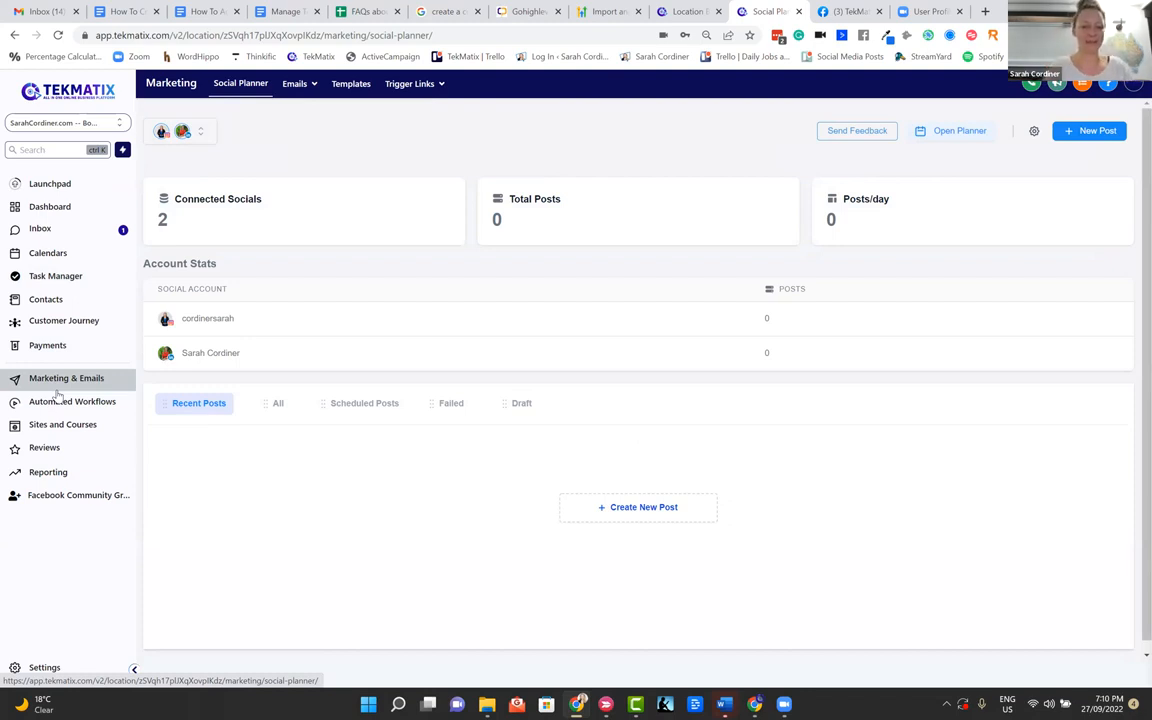
{"action": "left_click", "coordinate": [61, 403]}
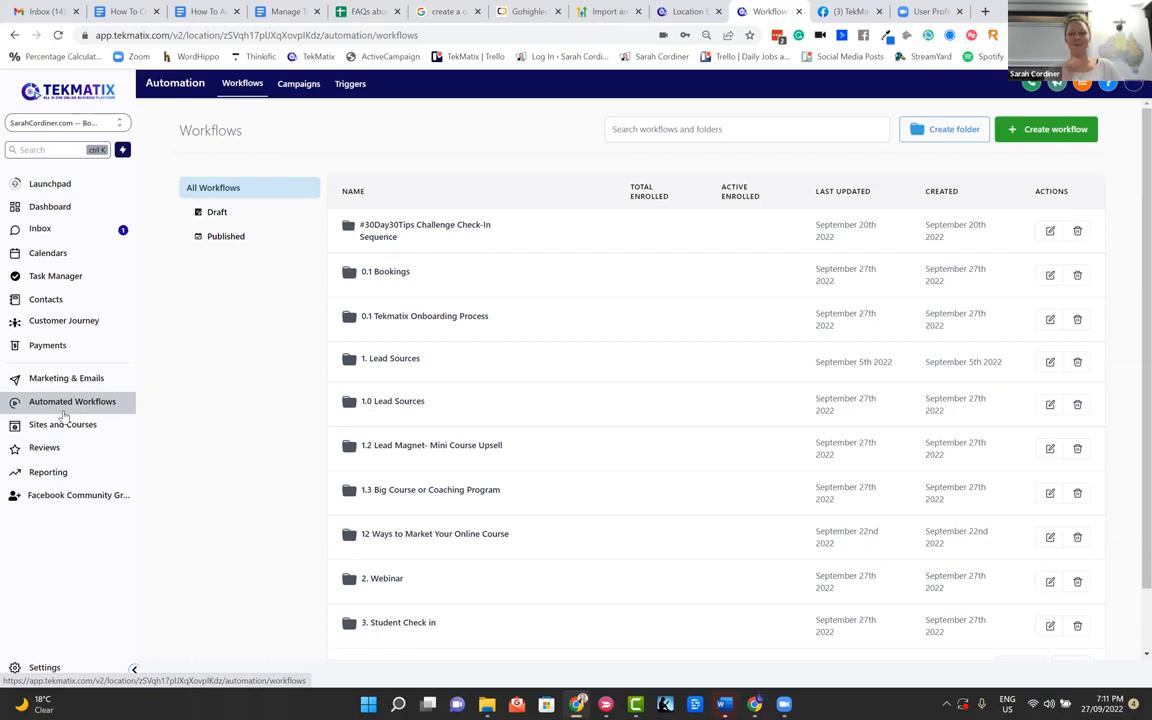
Open the Products page of Memberships and Courses within Sites and Courses
{"action": "left_click", "coordinate": [68, 434]}
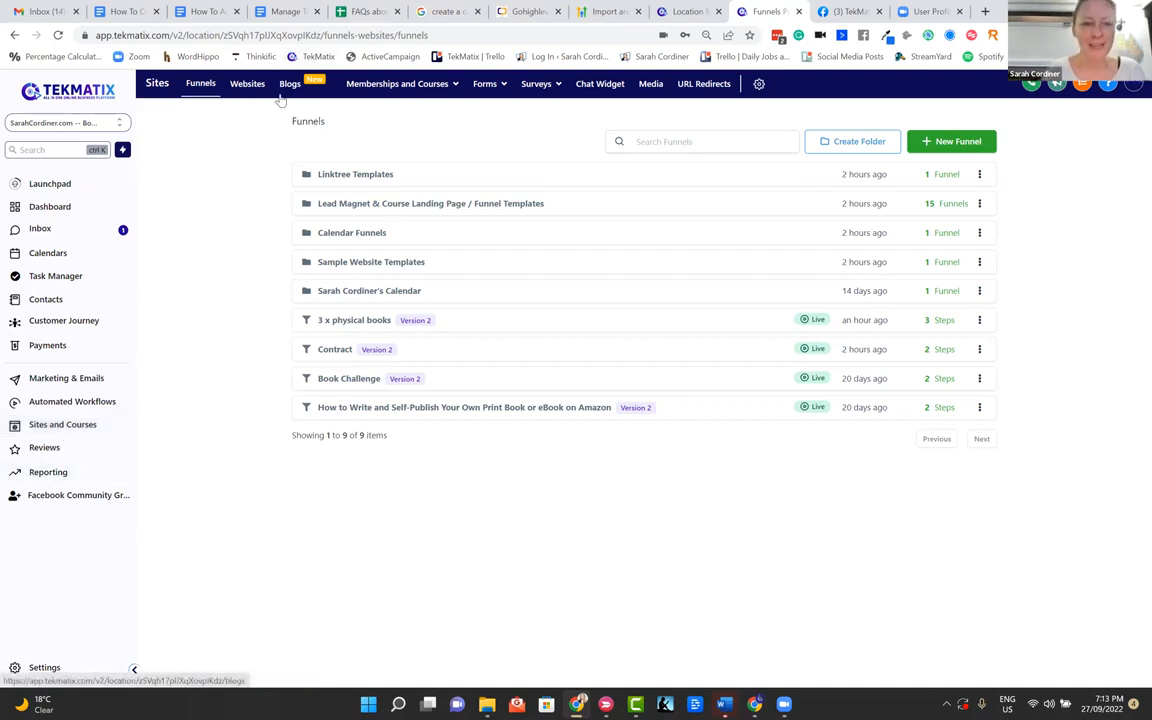
{"action": "mouse_move", "coordinate": [396, 88]}
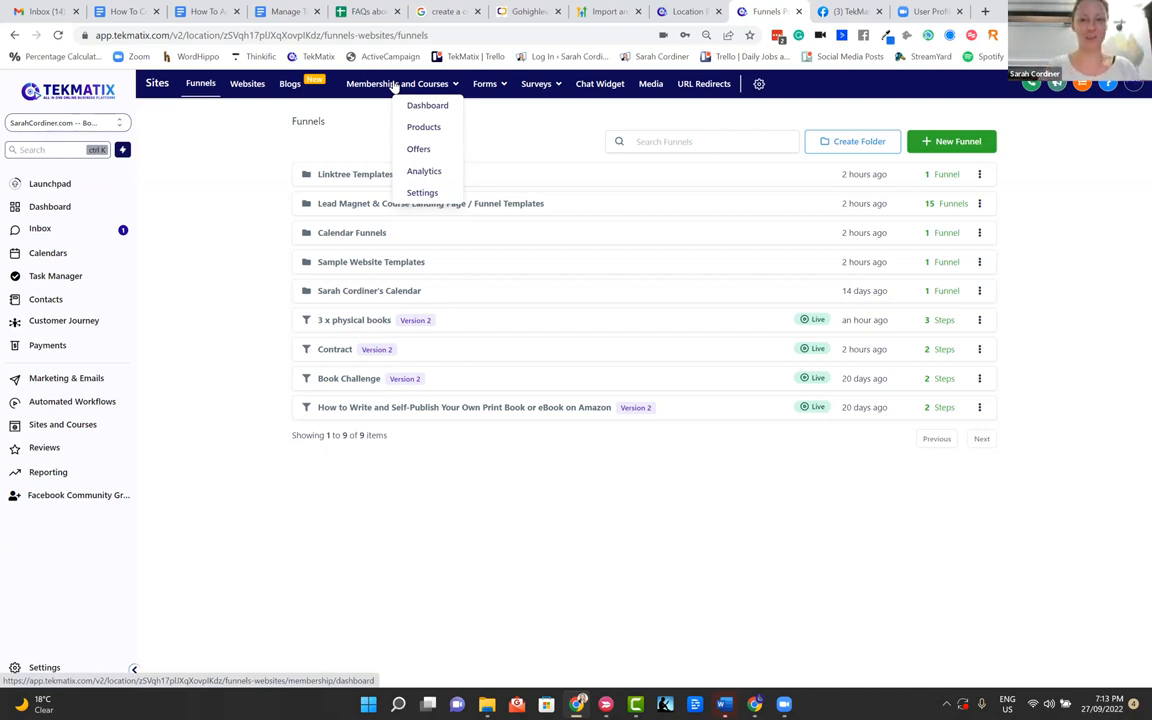
{"action": "mouse_move", "coordinate": [480, 86]}
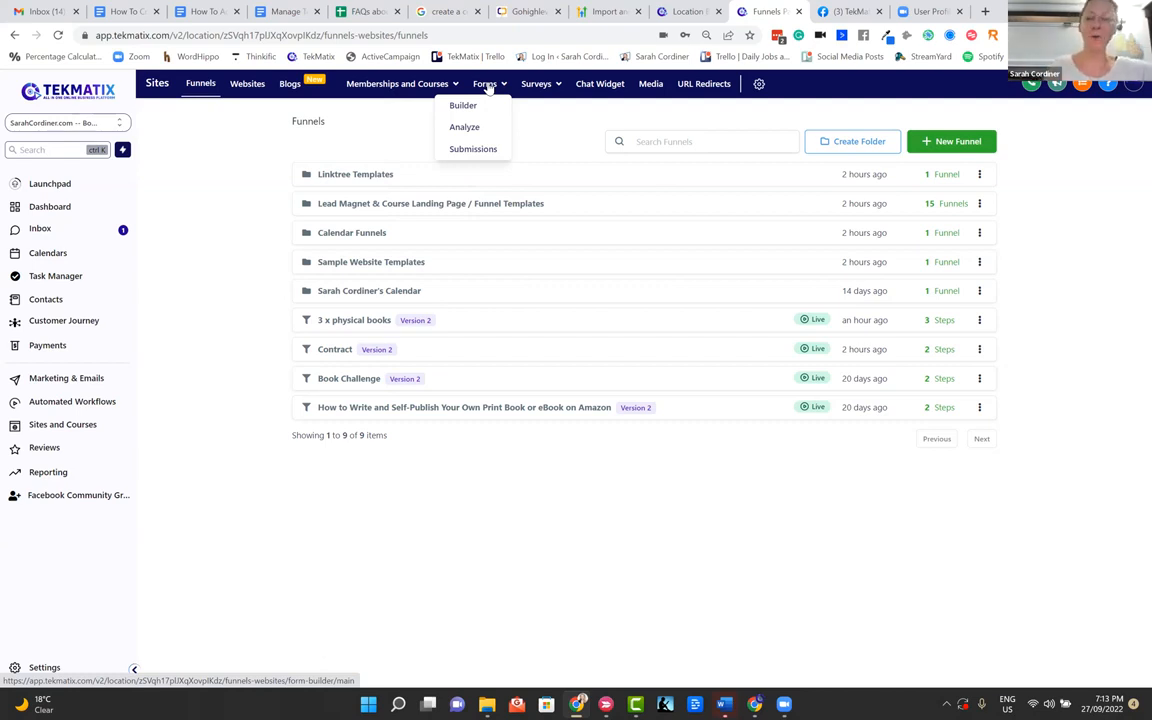
{"action": "mouse_move", "coordinate": [523, 90]}
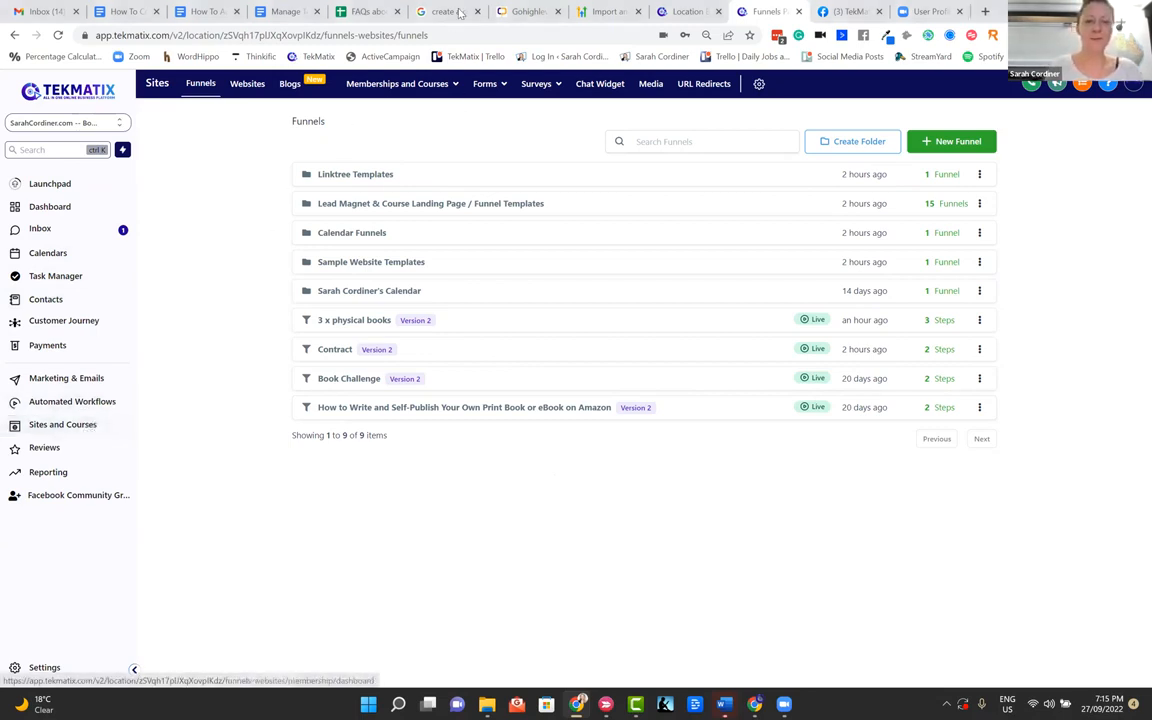
{"action": "mouse_move", "coordinate": [424, 87]}
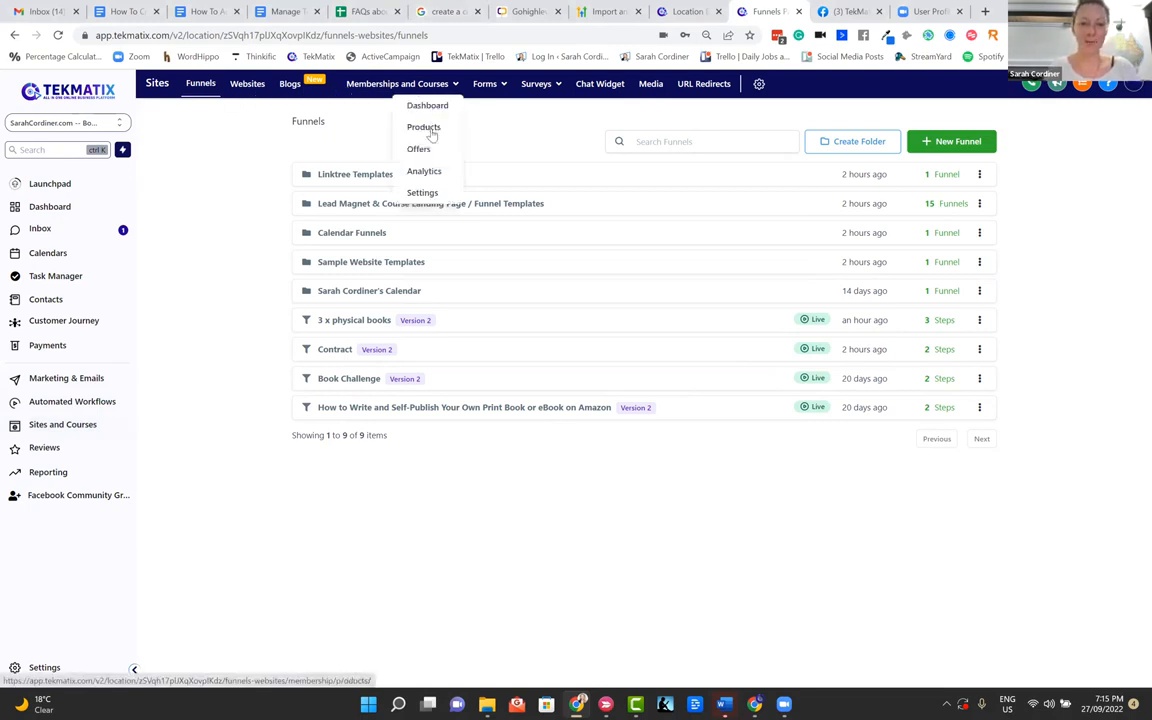
{"action": "left_click", "coordinate": [432, 128]}
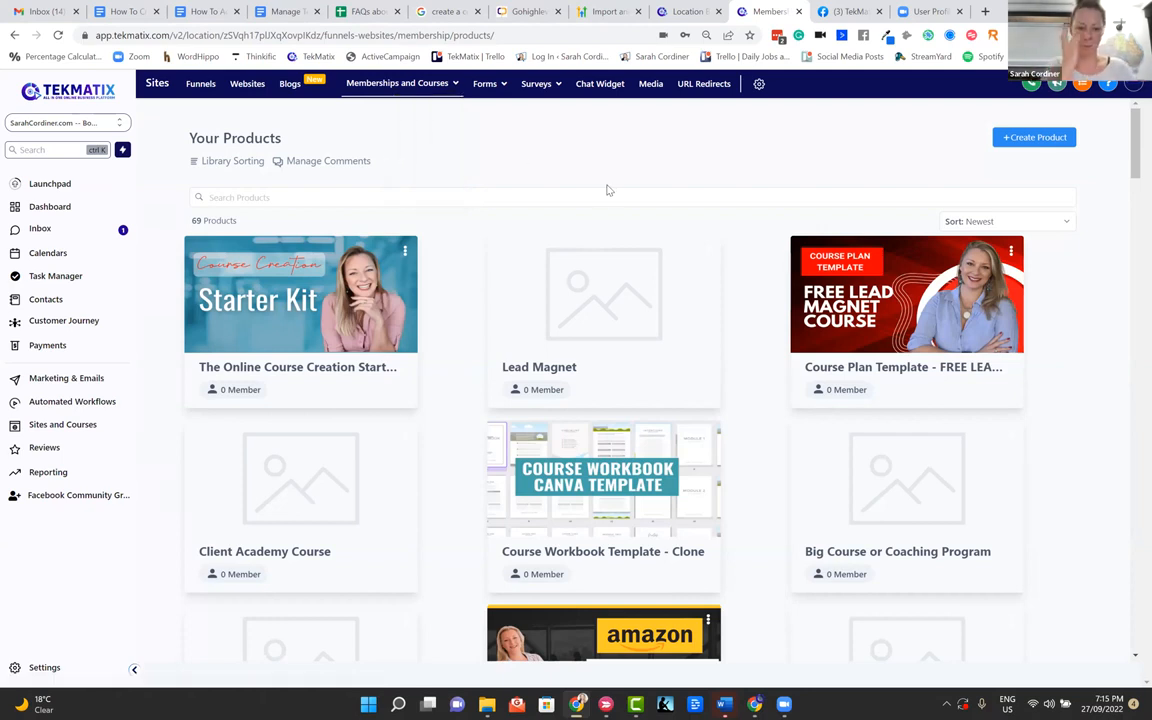
Look through the product list and the options offered for the Course Plan Template - FREE LEAD MAGNET COURSE product
{"action": "scroll", "coordinate": [606, 190], "scroll_direction": "down", "scroll_amount": 3}
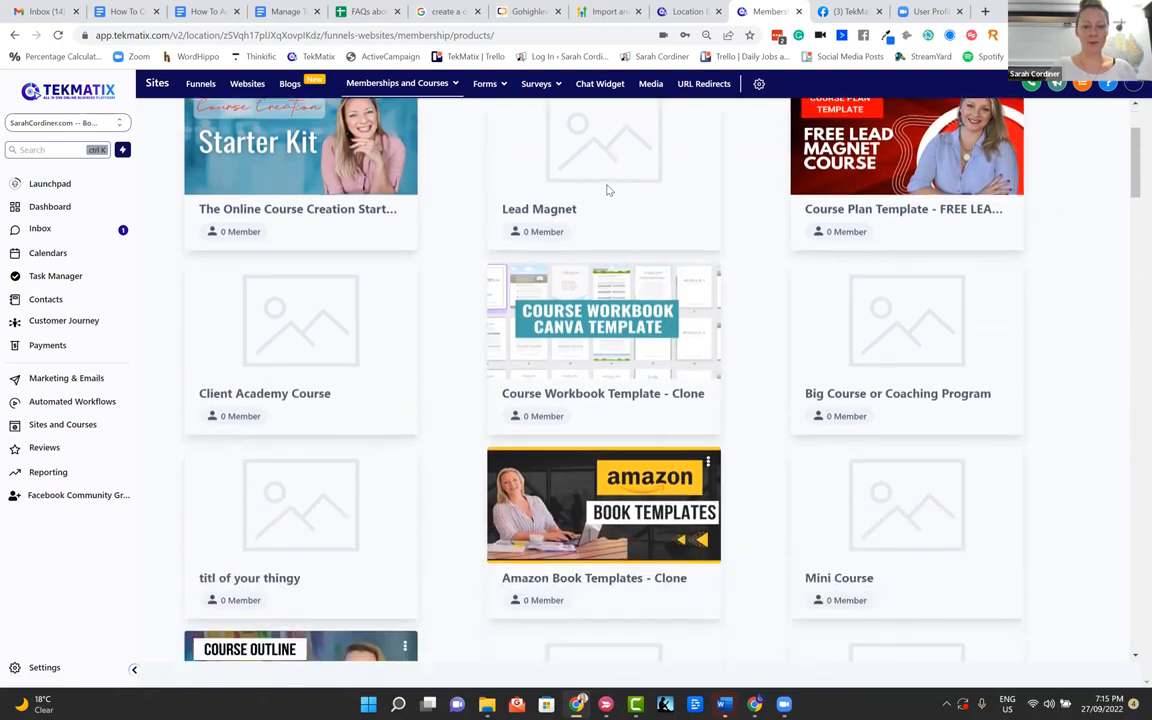
{"action": "scroll", "coordinate": [606, 190], "scroll_direction": "down", "scroll_amount": 9}
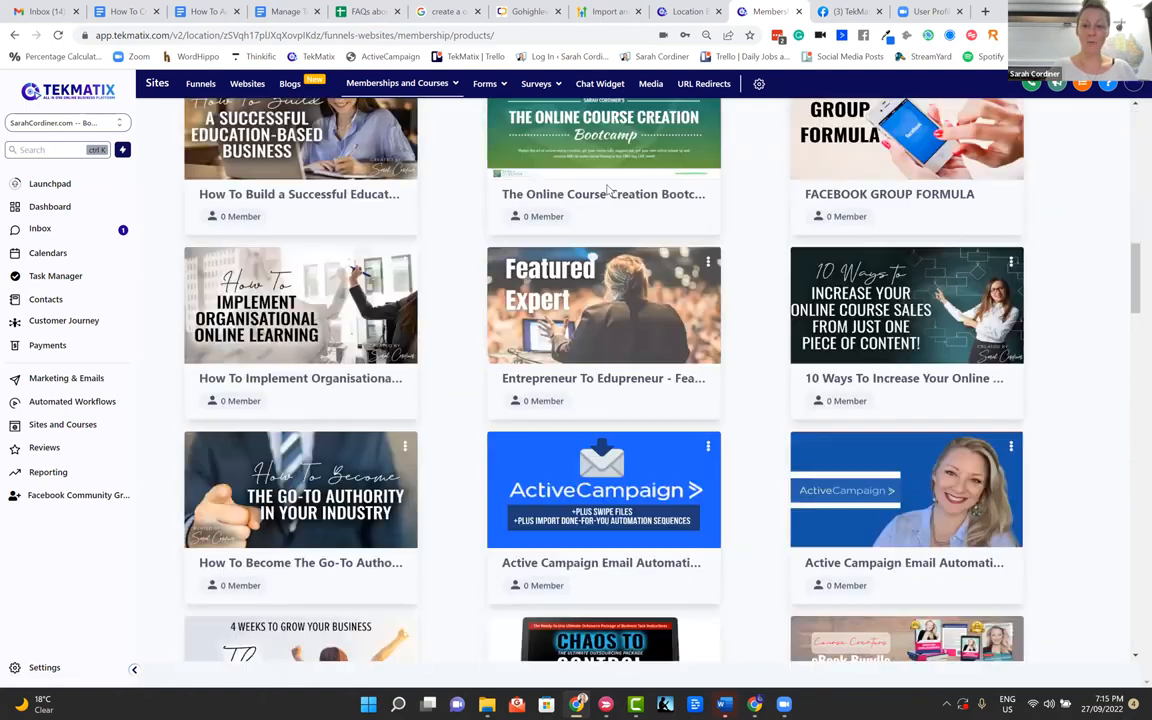
{"action": "scroll", "coordinate": [607, 190], "scroll_direction": "up", "scroll_amount": 10}
{"action": "scroll", "coordinate": [609, 190], "scroll_direction": "up", "scroll_amount": 1}
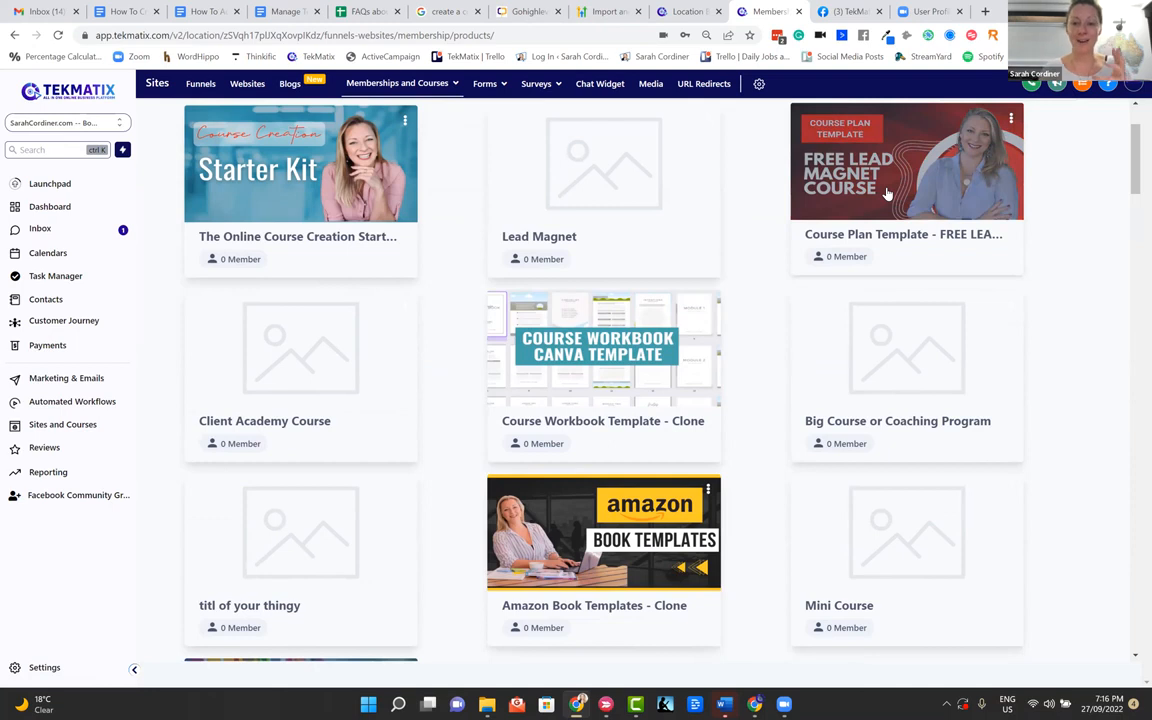
{"action": "scroll", "coordinate": [886, 193], "scroll_direction": "up", "scroll_amount": 1}
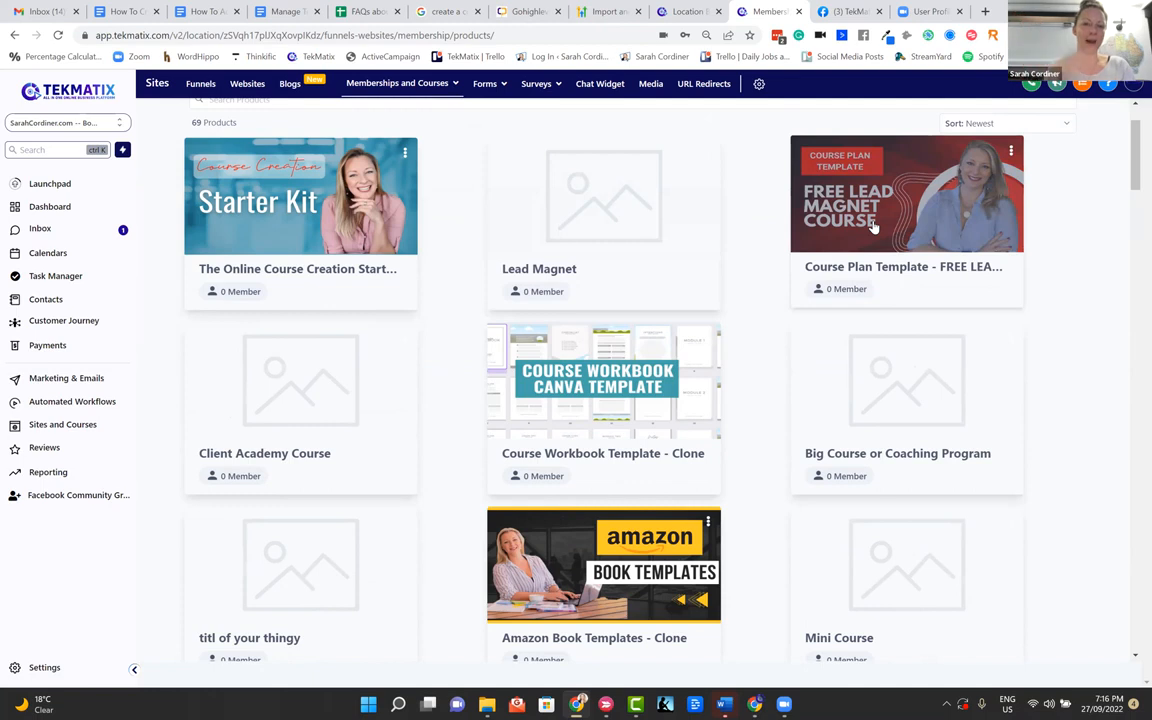
{"action": "scroll", "coordinate": [873, 227], "scroll_direction": "up", "scroll_amount": 2}
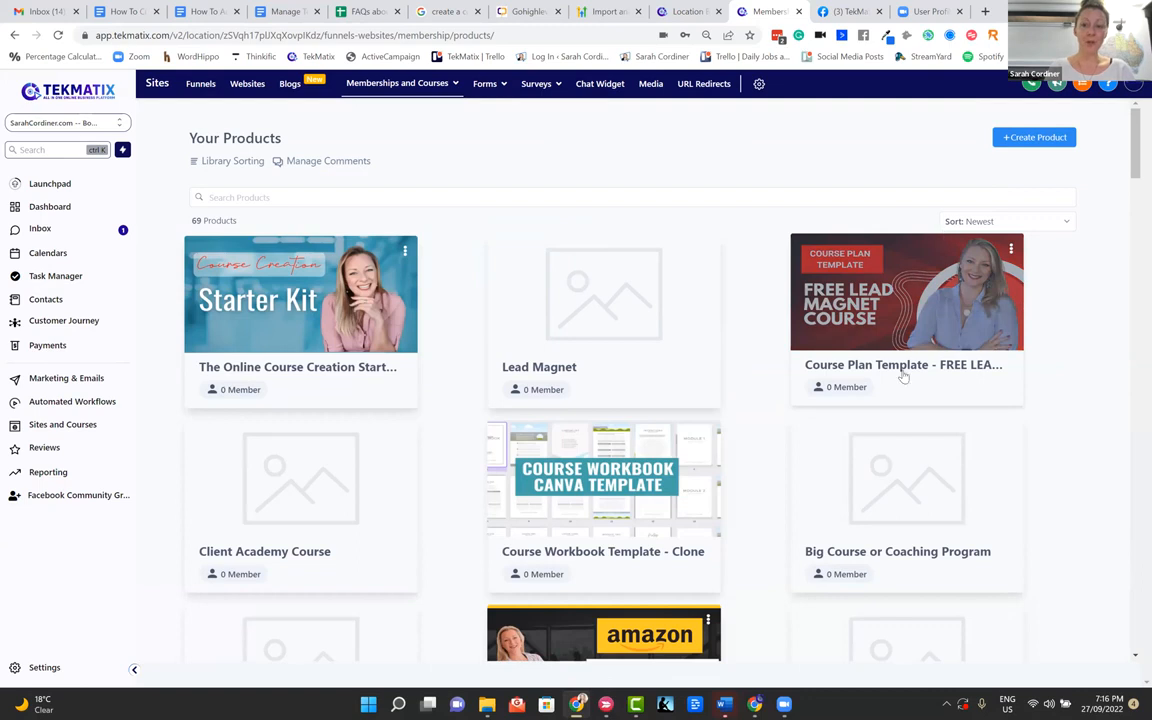
{"action": "left_click", "coordinate": [1011, 249]}
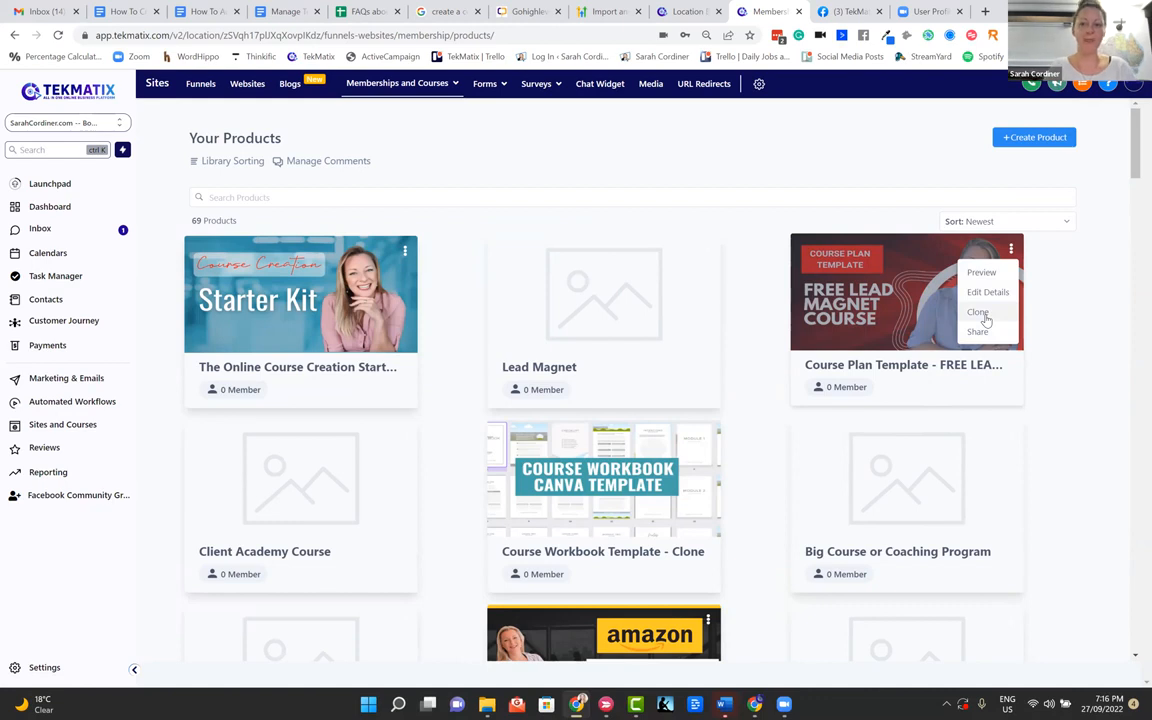
{"action": "left_click", "coordinate": [1110, 250]}
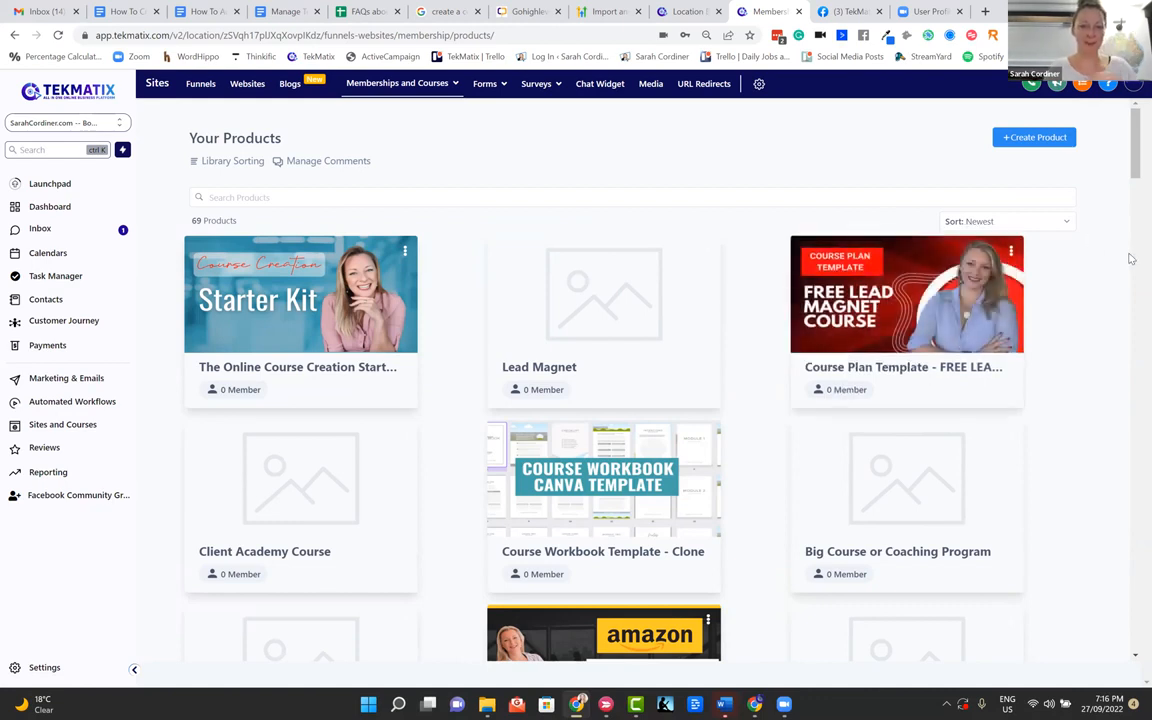
Open the Course Plan Template - FREE LEAD MAGNET COURSE - Clone product and review its module and lesson outline
{"action": "left_click", "coordinate": [960, 291]}
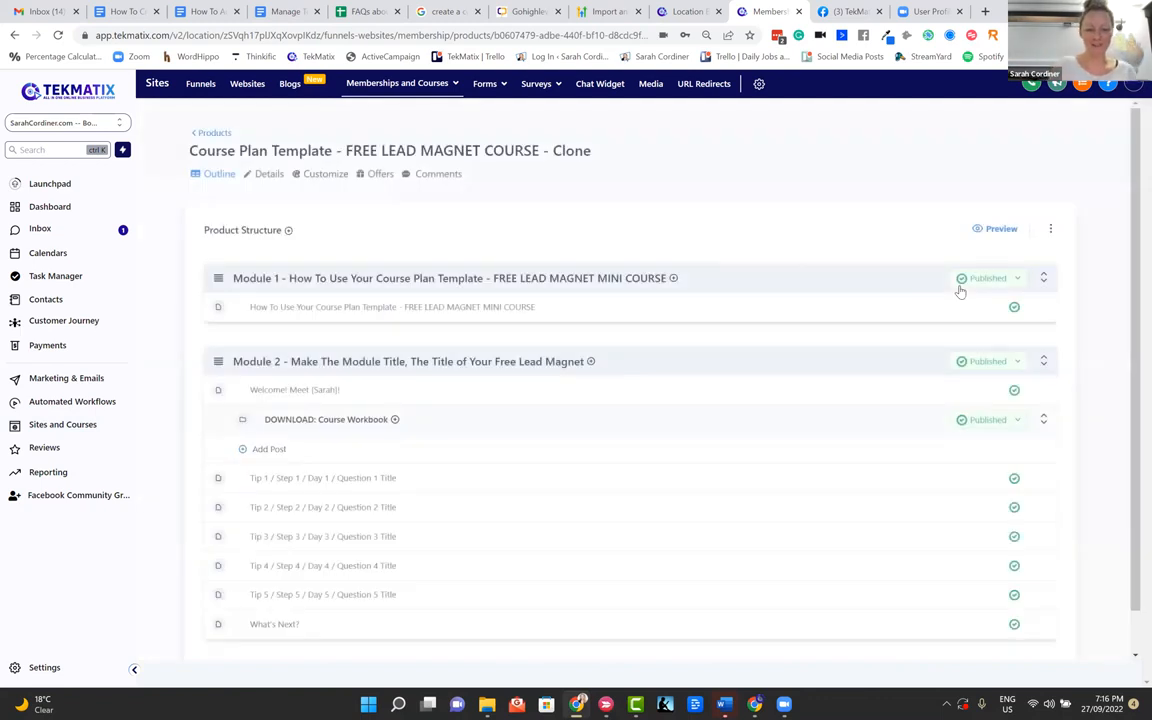
{"action": "right_click", "coordinate": [742, 212]}
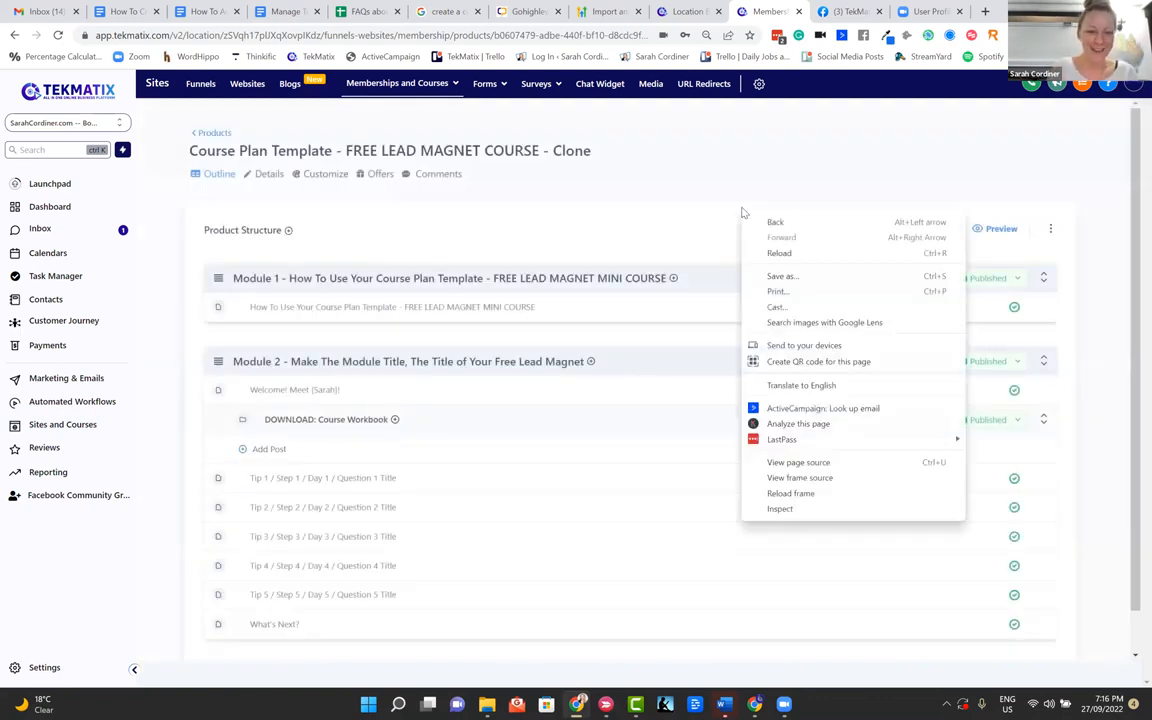
{"action": "left_click", "coordinate": [611, 196]}
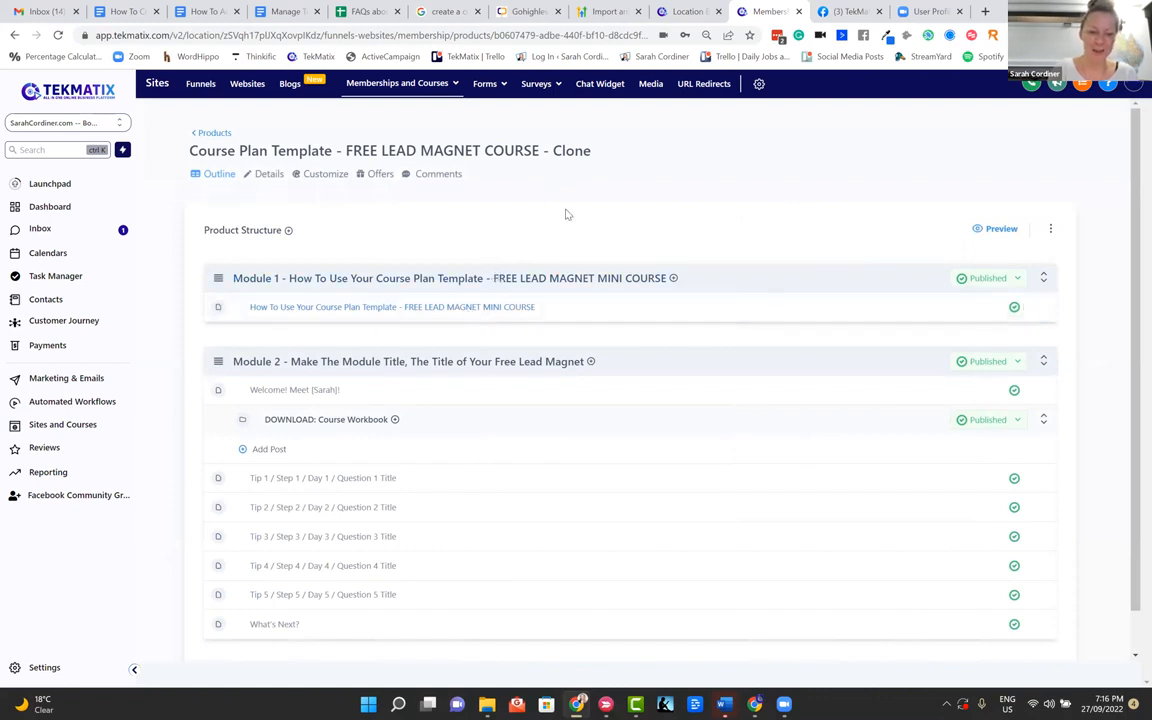
{"action": "scroll", "coordinate": [566, 213], "scroll_direction": "down", "scroll_amount": 1}
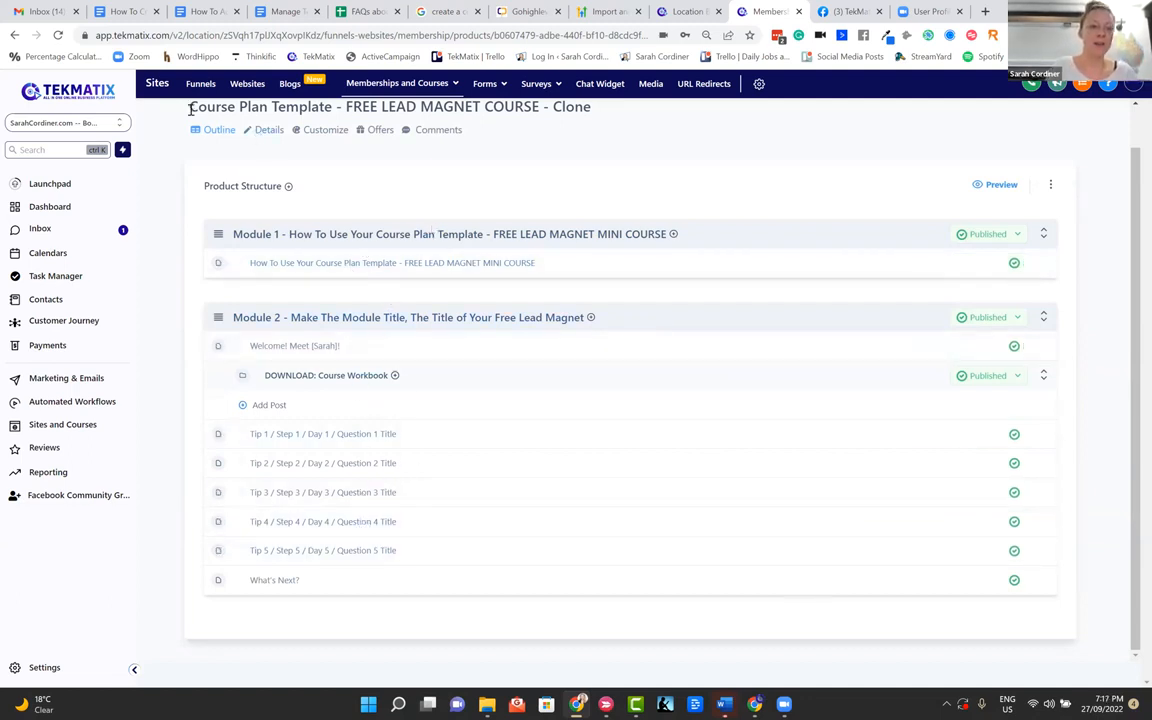
{"action": "scroll", "coordinate": [208, 144], "scroll_direction": "up", "scroll_amount": 1}
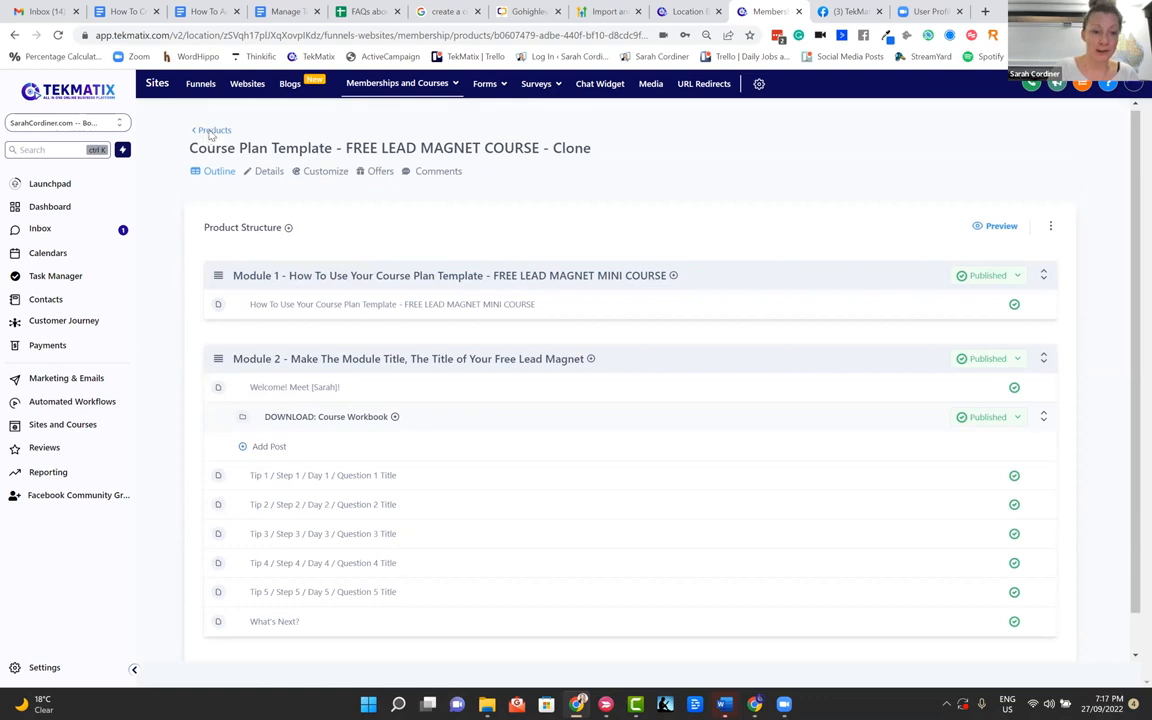
Return to the product list and create a Build your own product named "Free xyz mini course"
{"action": "left_click", "coordinate": [210, 130]}
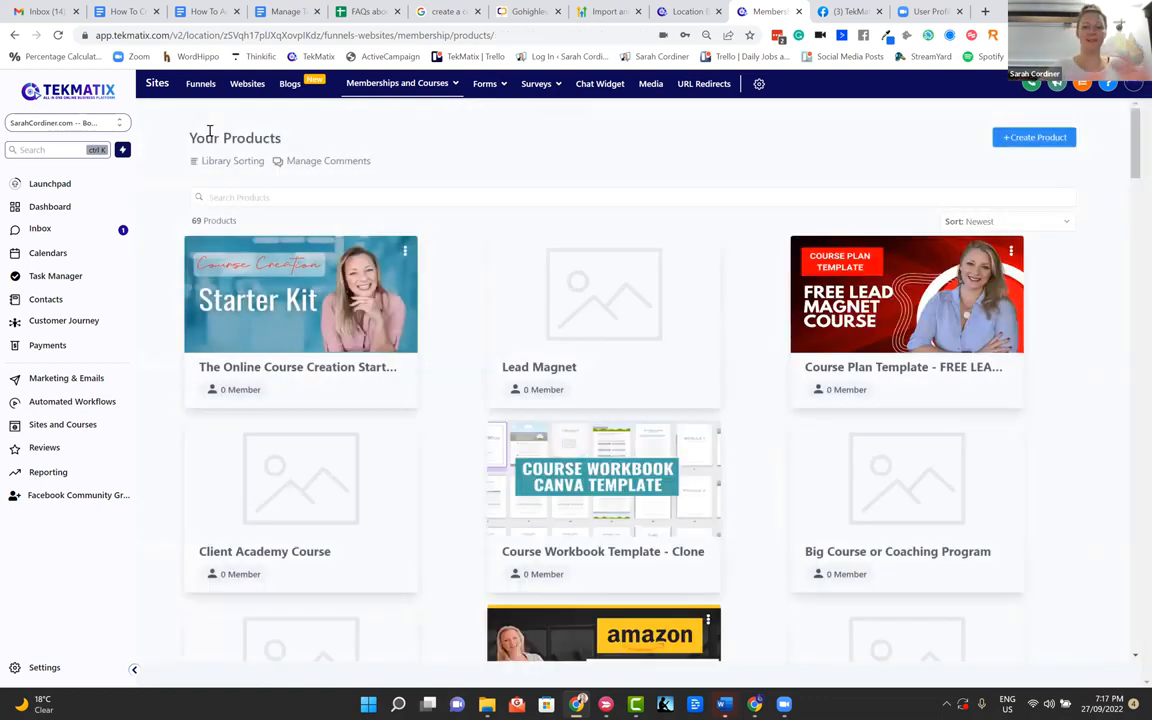
{"action": "left_click", "coordinate": [1027, 140]}
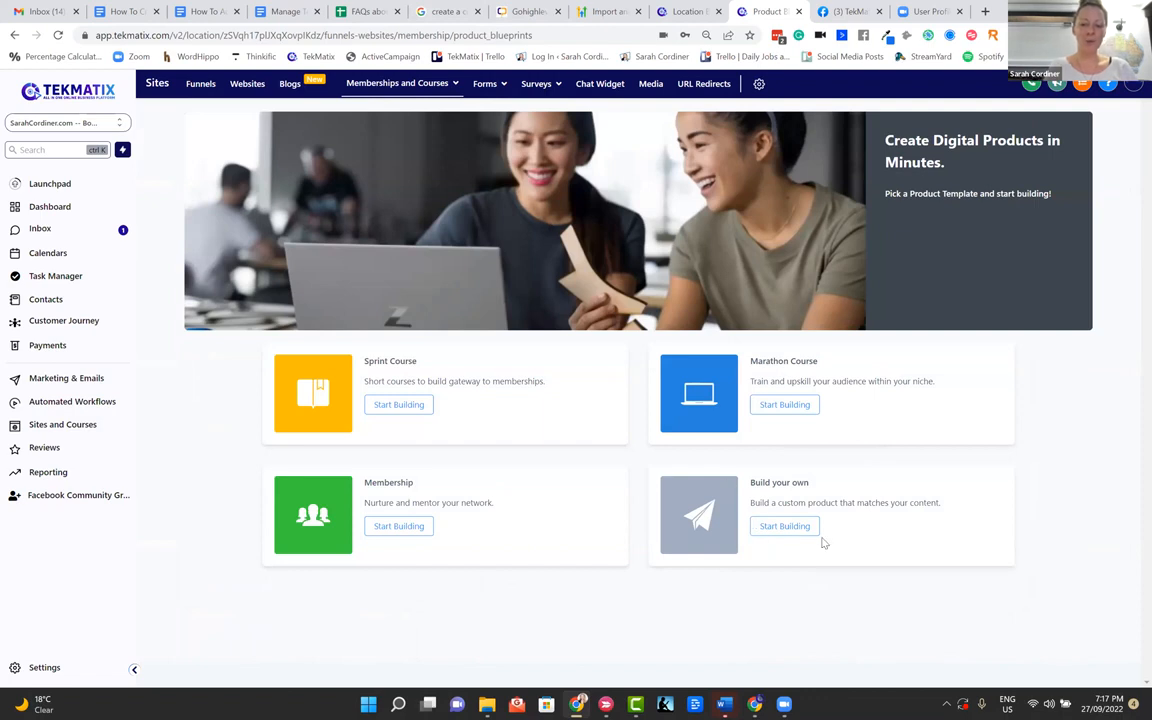
{"action": "left_click", "coordinate": [777, 530]}
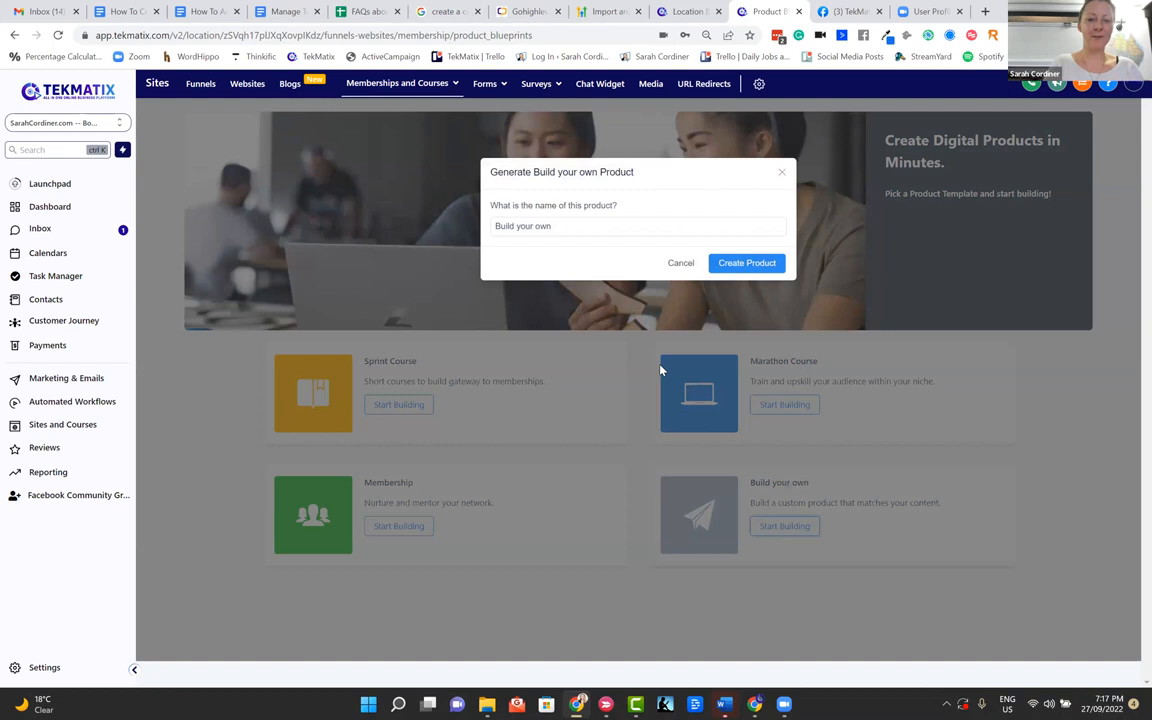
{"action": "left_click_drag", "start_coordinate": [594, 231], "coordinate": [366, 270]}
{"action": "key", "text": "BackSpace"}
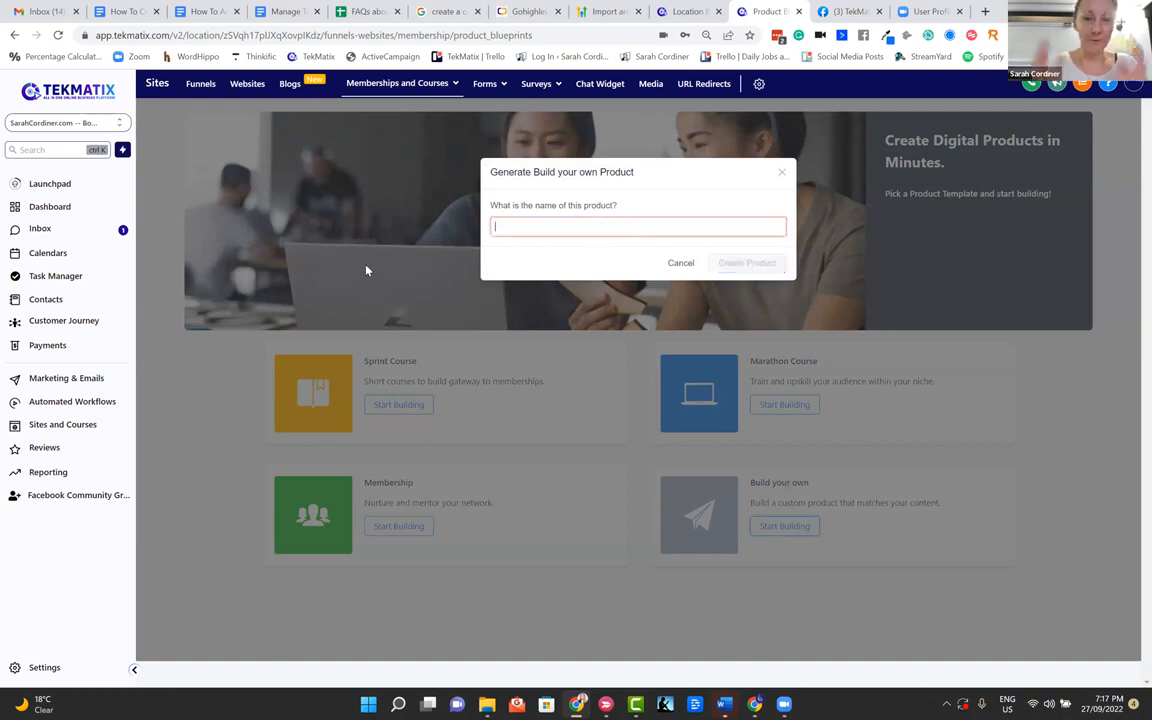
{"action": "type", "text": "Fre"}
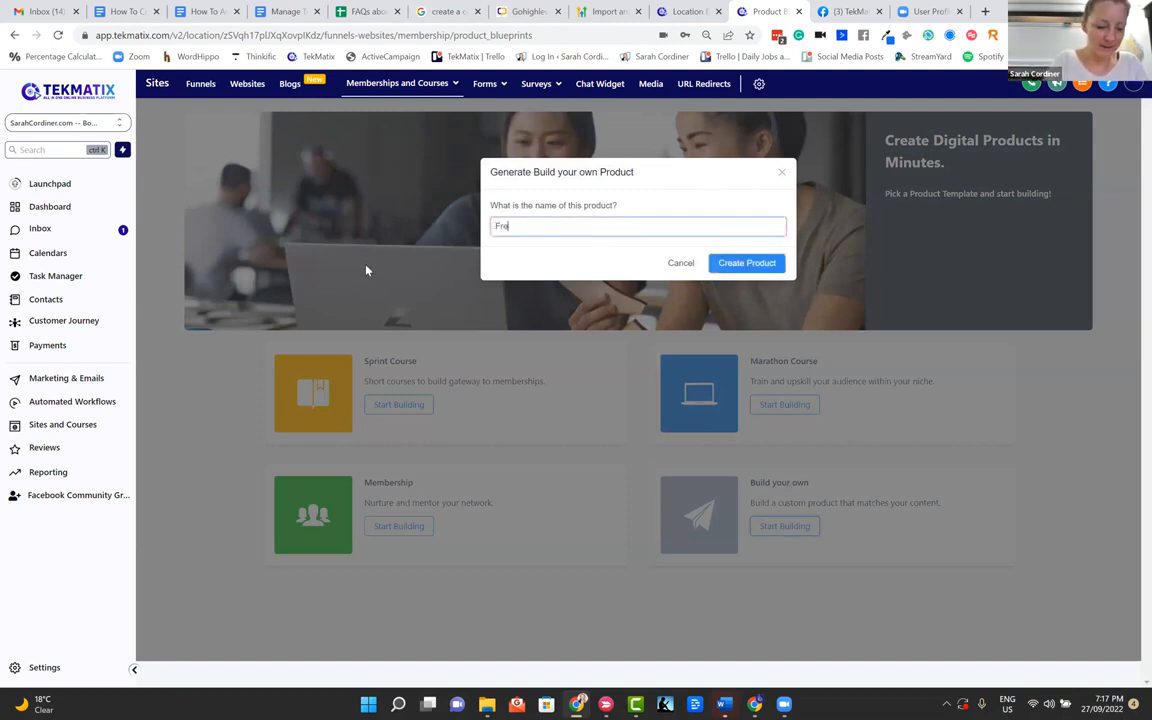
{"action": "type", "text": "e xy"}
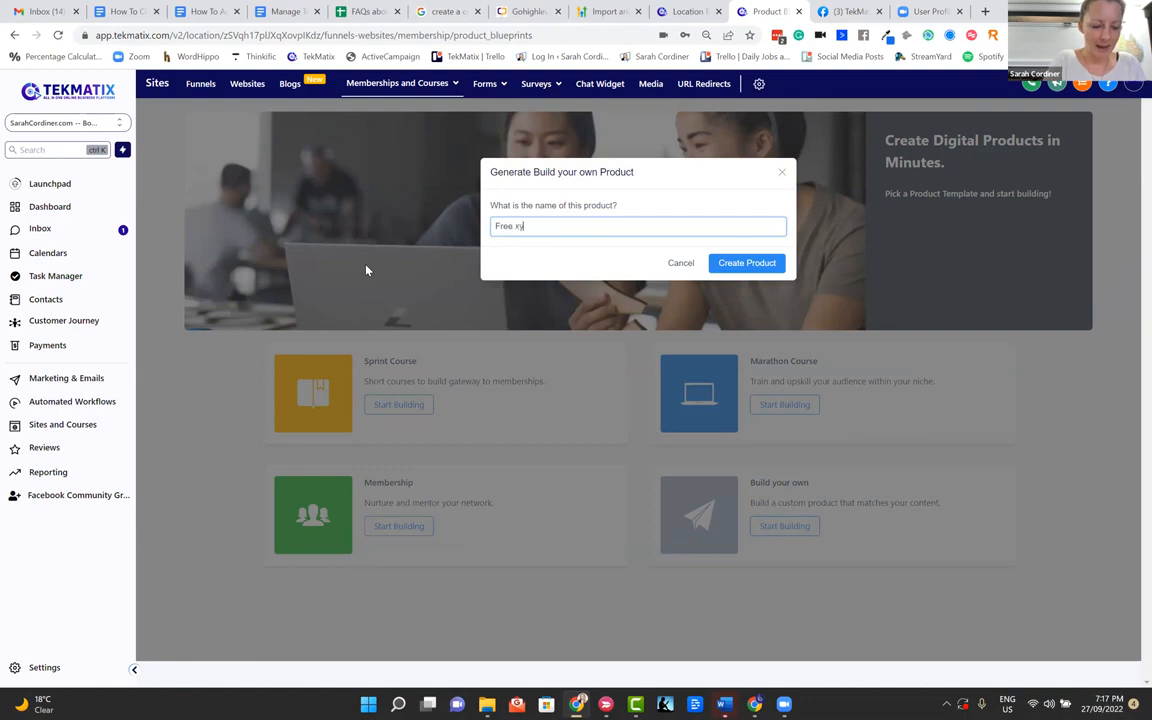
{"action": "type", "text": "z mini course"}
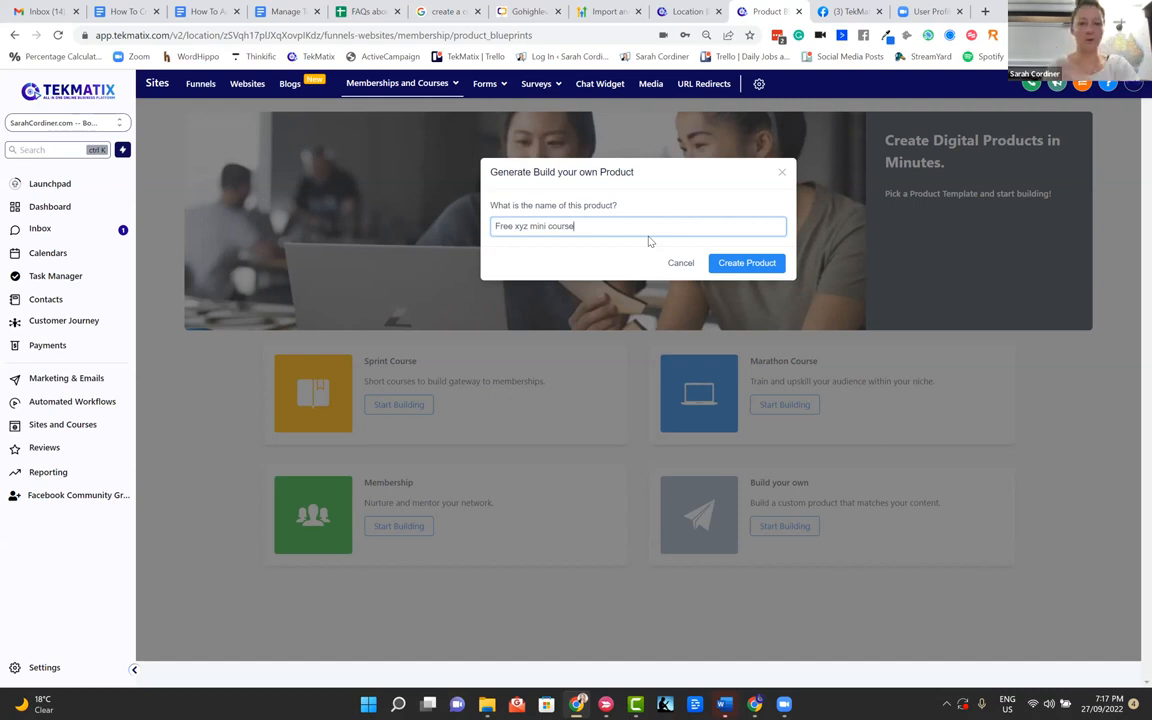
{"action": "left_click", "coordinate": [724, 262]}
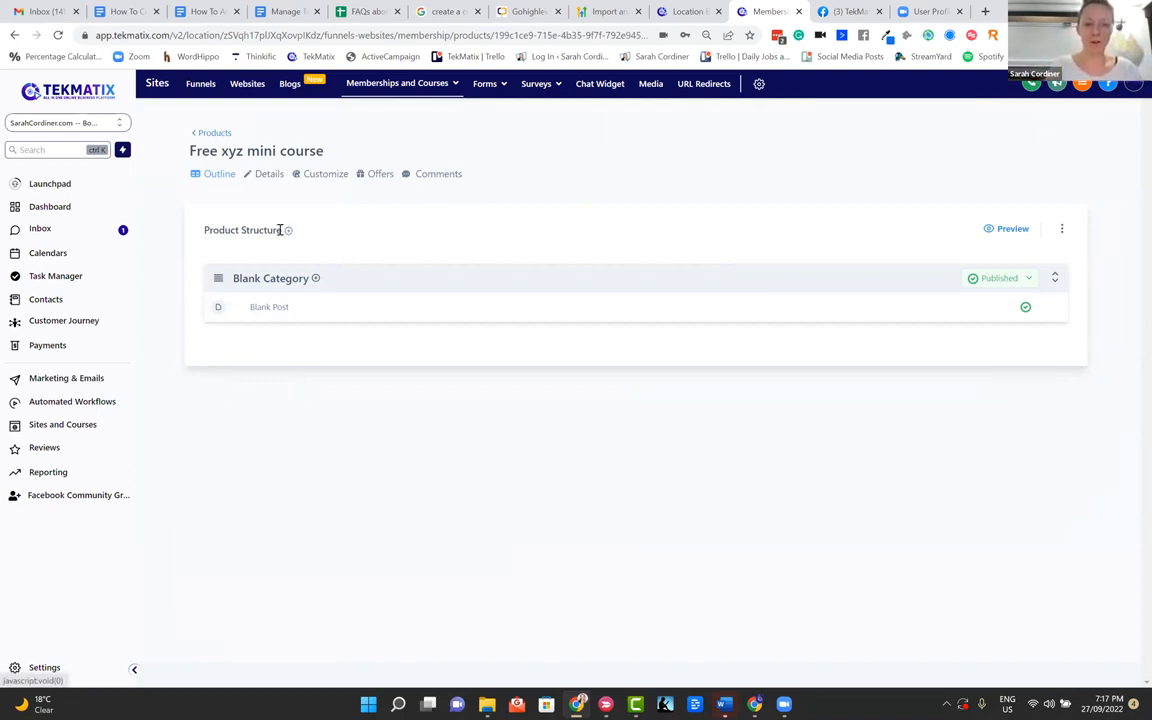
{"action": "left_click_drag", "start_coordinate": [279, 230], "coordinate": [196, 238]}
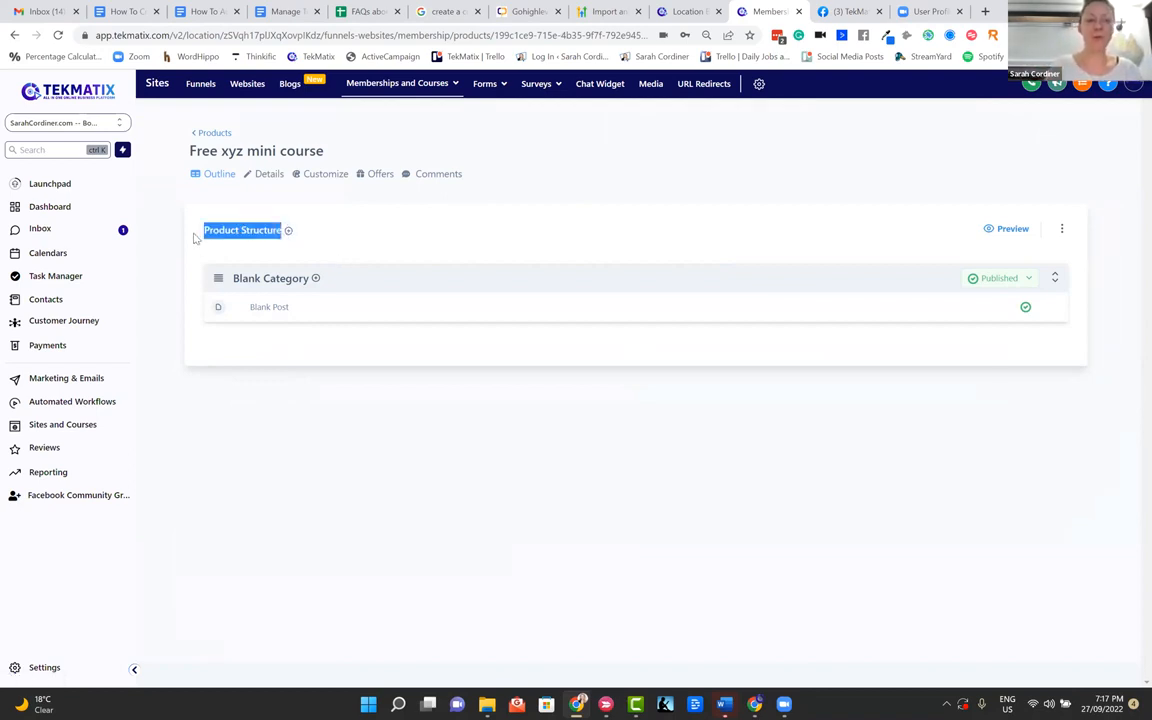
{"action": "left_click", "coordinate": [324, 231]}
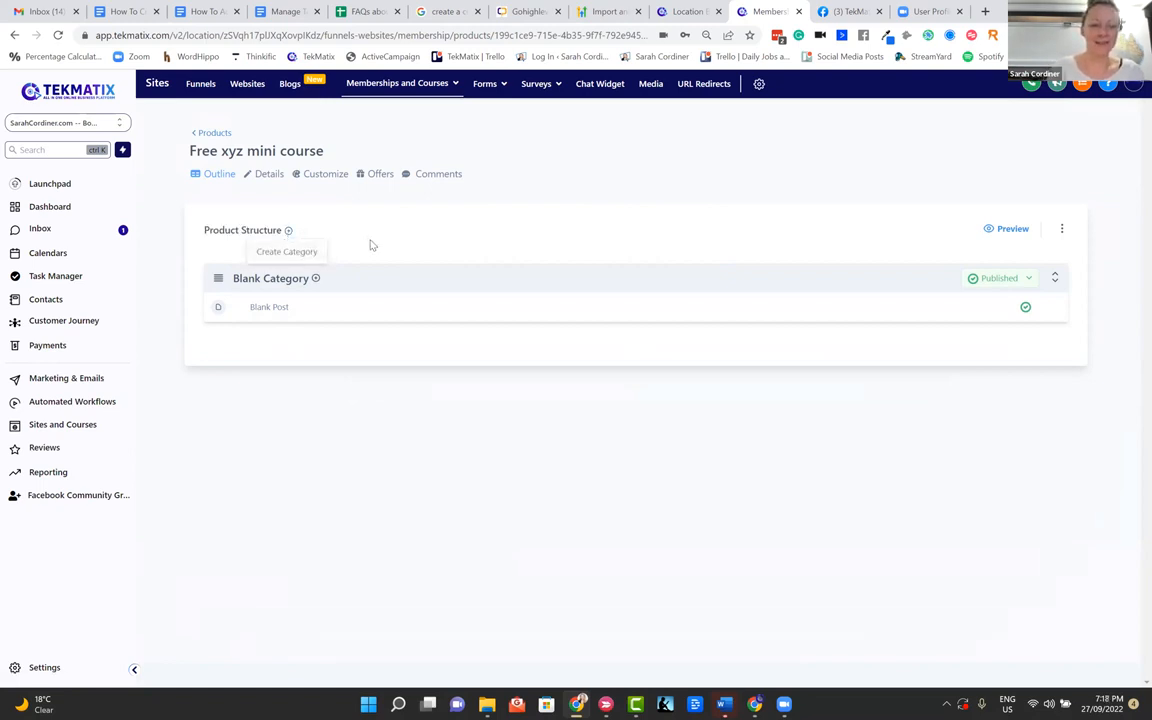
{"action": "left_click", "coordinate": [315, 278]}
{"action": "left_click", "coordinate": [404, 257]}
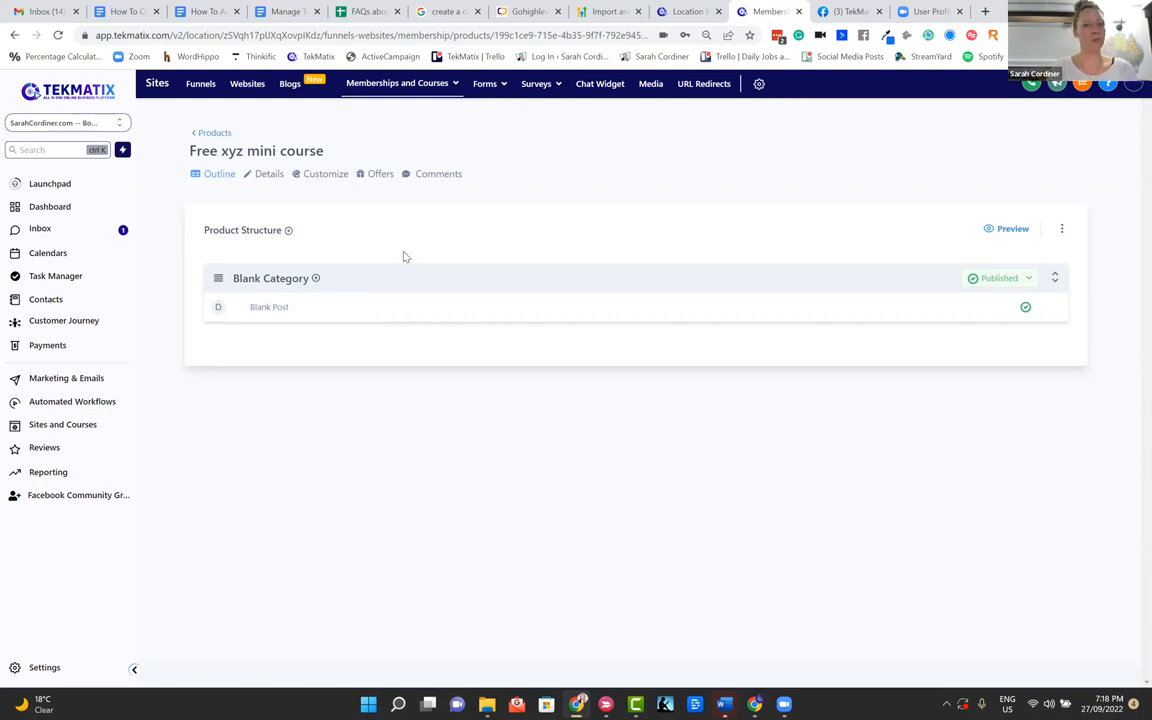
{"action": "left_click", "coordinate": [315, 279]}
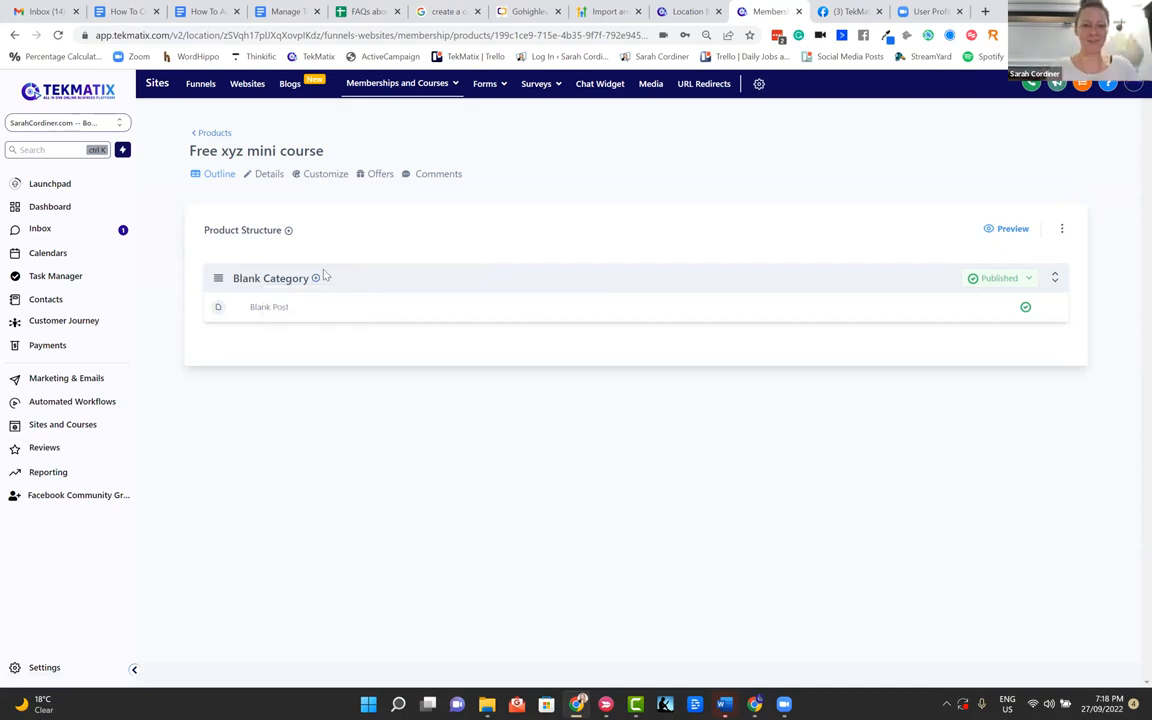
Rename the blank category "Free XYZ Mini Course" and add a second category titled "Module 1" to the product structure
{"action": "mouse_move", "coordinate": [316, 279]}
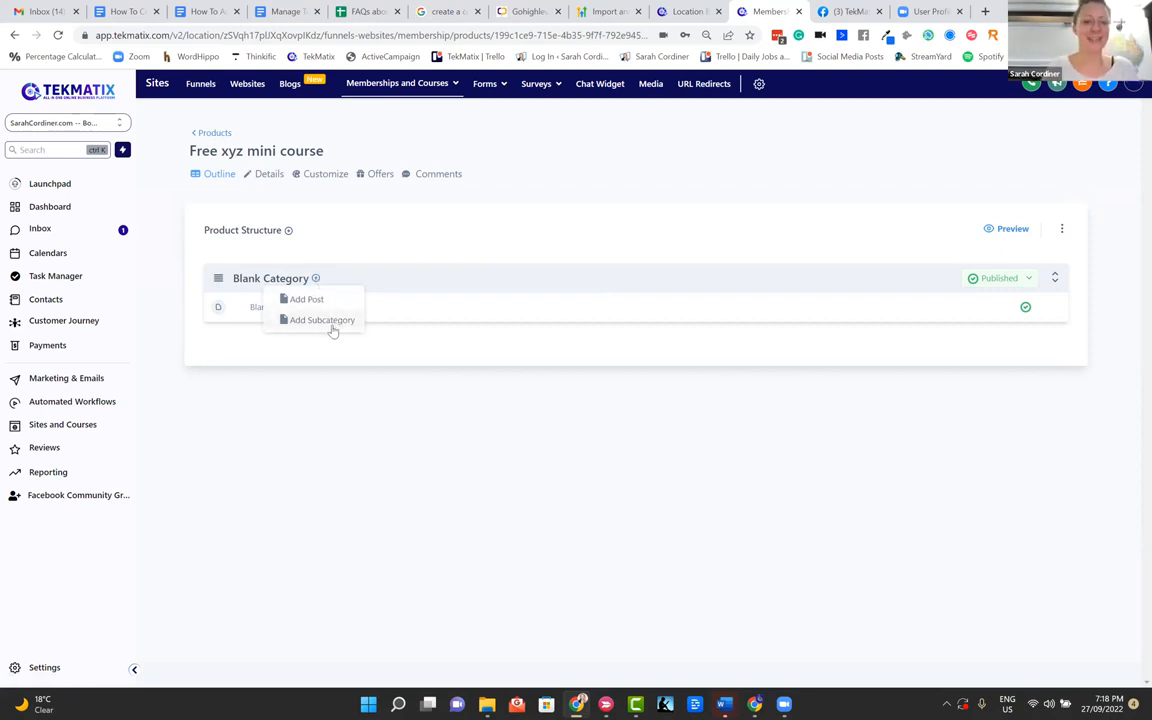
{"action": "left_click", "coordinate": [391, 227]}
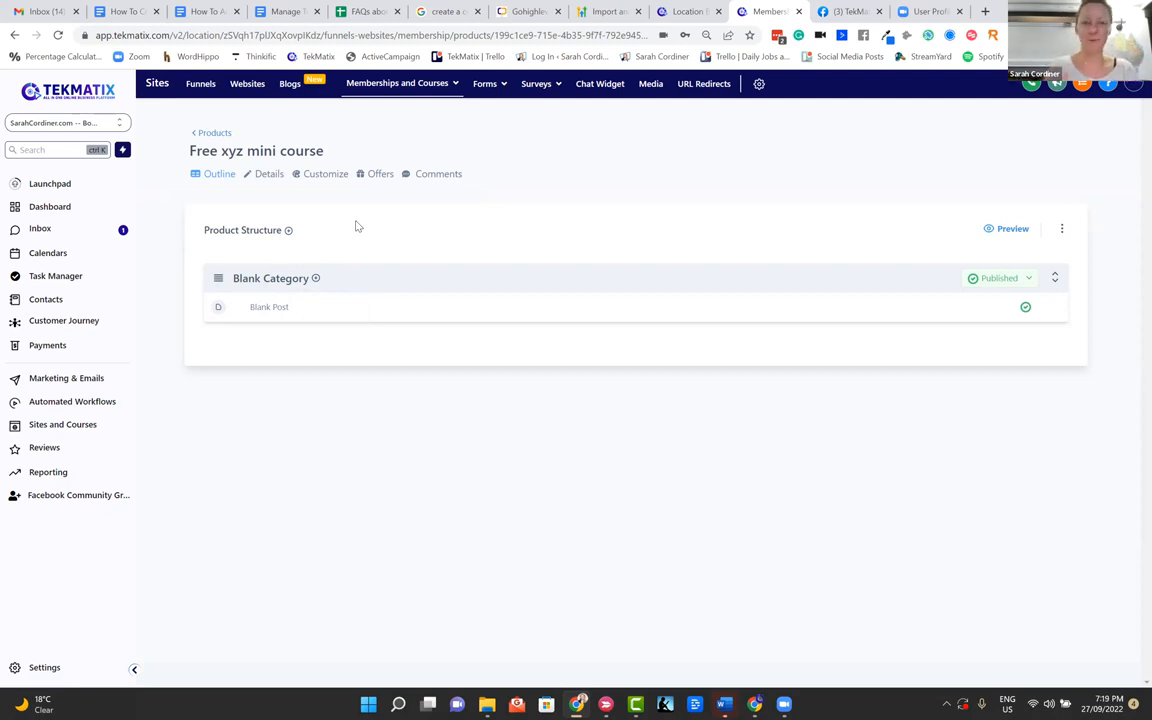
{"action": "left_click", "coordinate": [290, 280]}
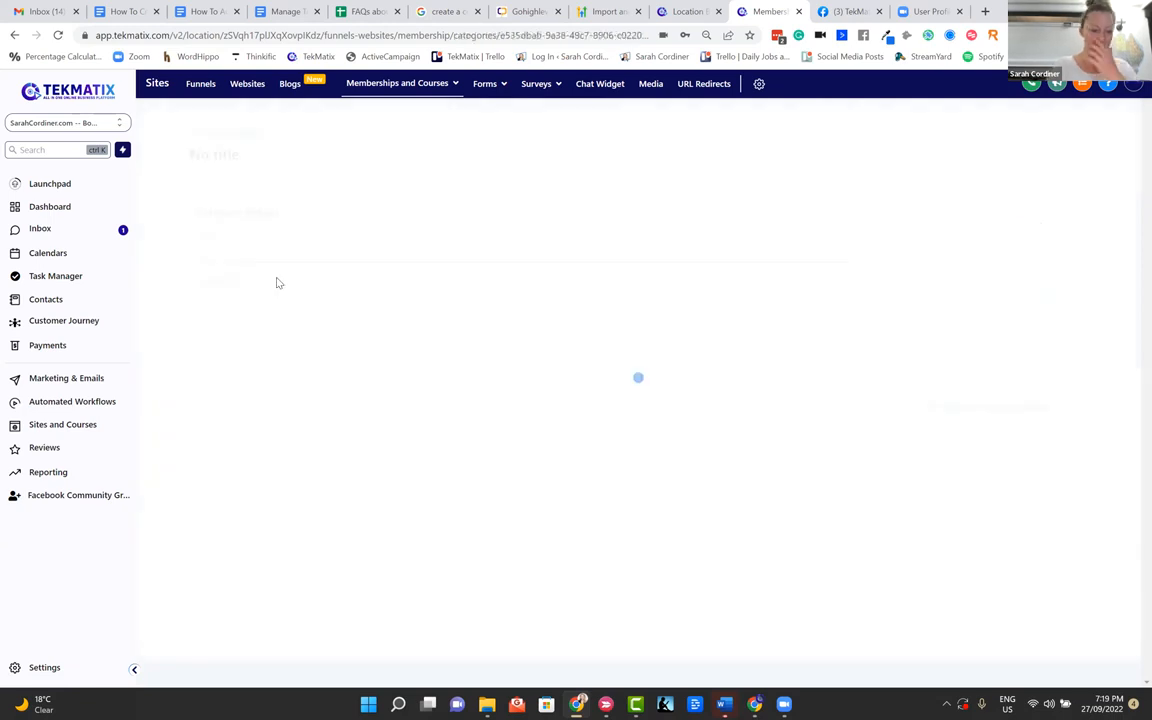
{"action": "left_click", "coordinate": [271, 258]}
{"action": "key", "text": "ctrl+a"}
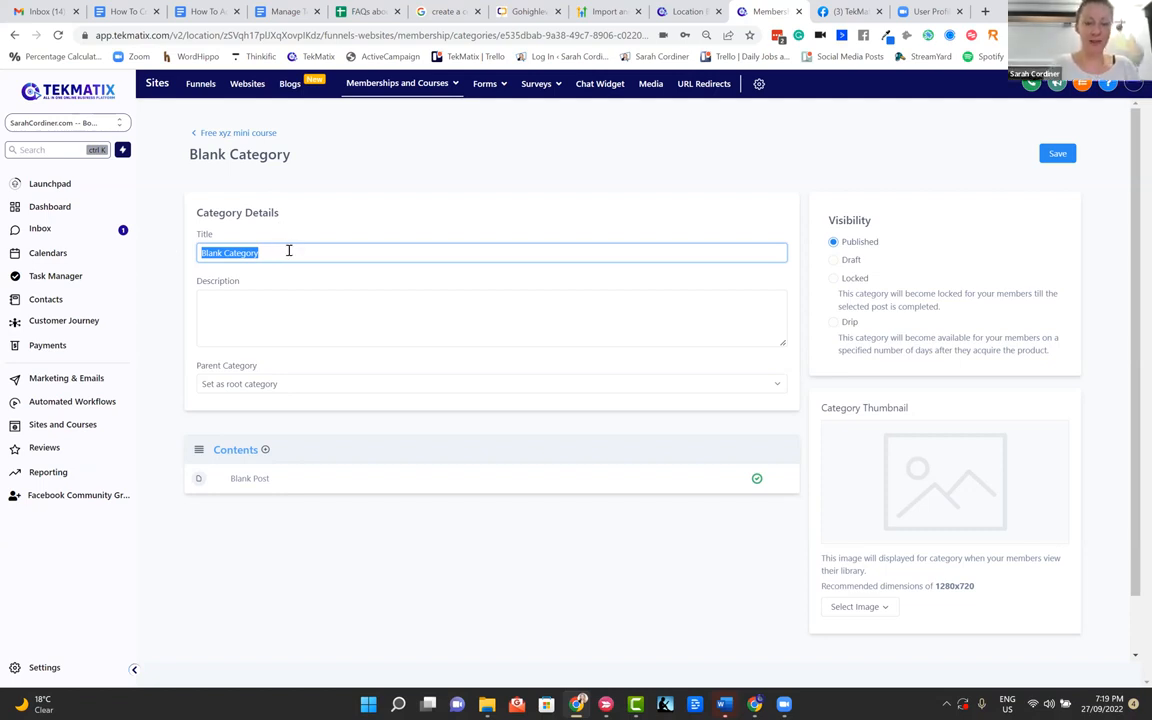
{"action": "key", "text": "Return"}
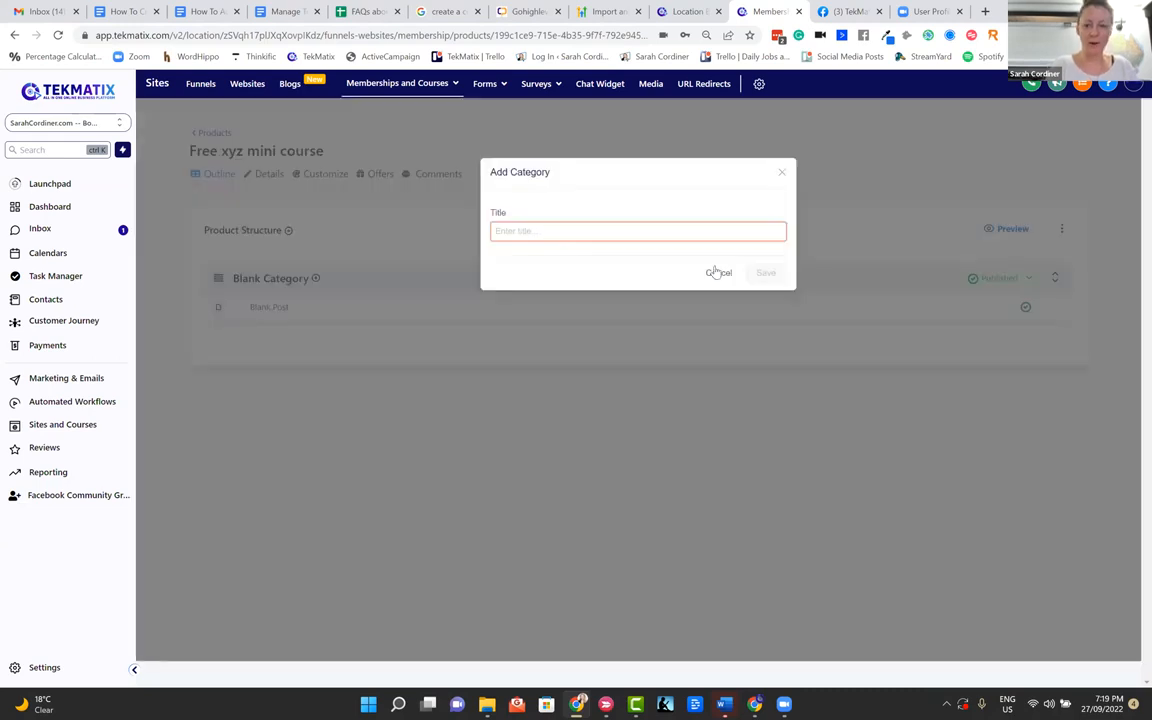
{"action": "type", "text": "Module 1"}
{"action": "left_click", "coordinate": [757, 273]}
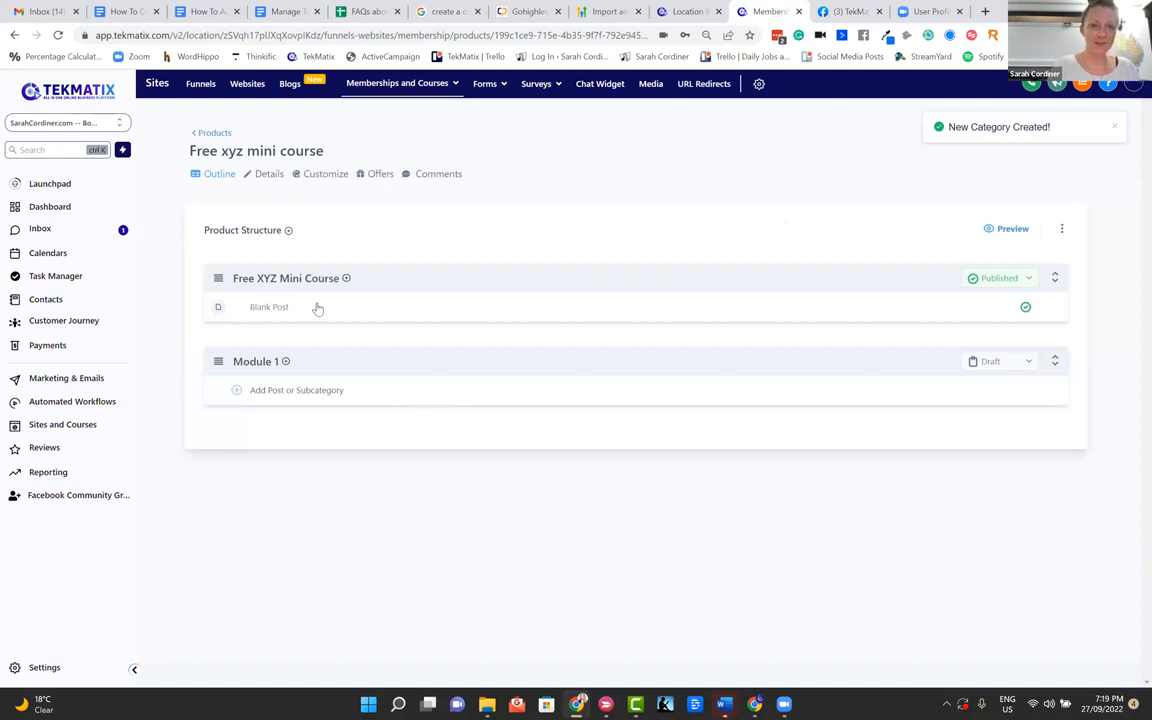
Add a post titled "Tip 1" to the Module 1 category and save it
{"action": "left_click", "coordinate": [290, 390]}
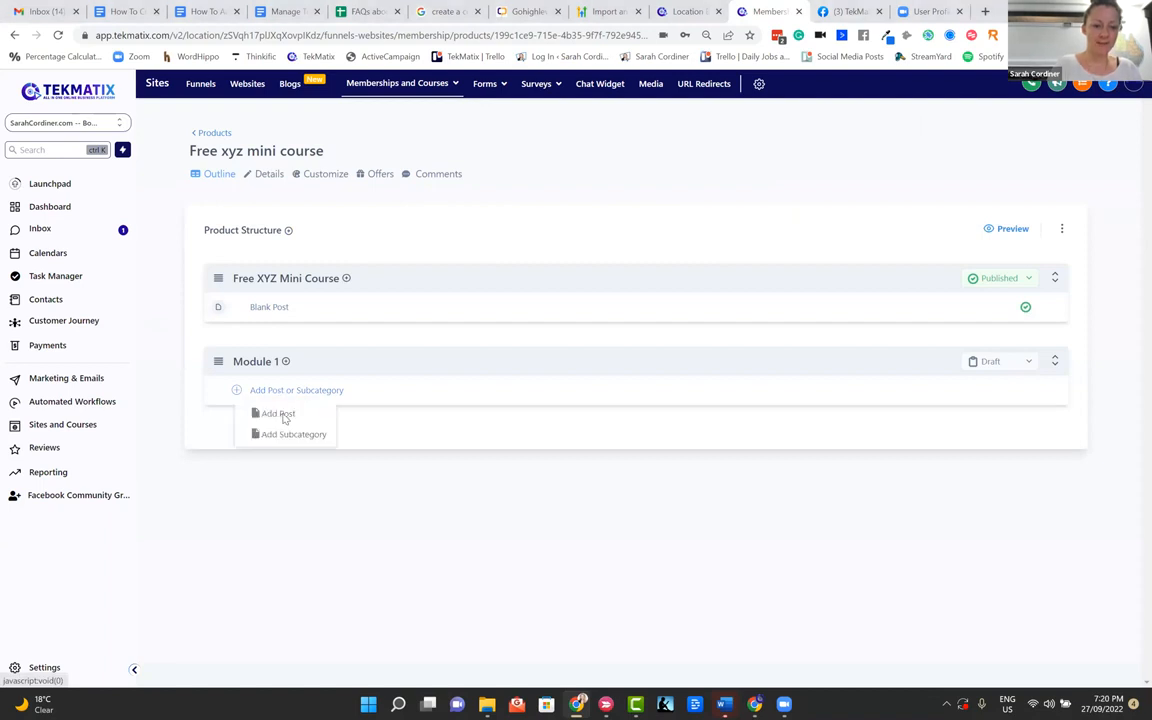
{"action": "left_click", "coordinate": [278, 413]}
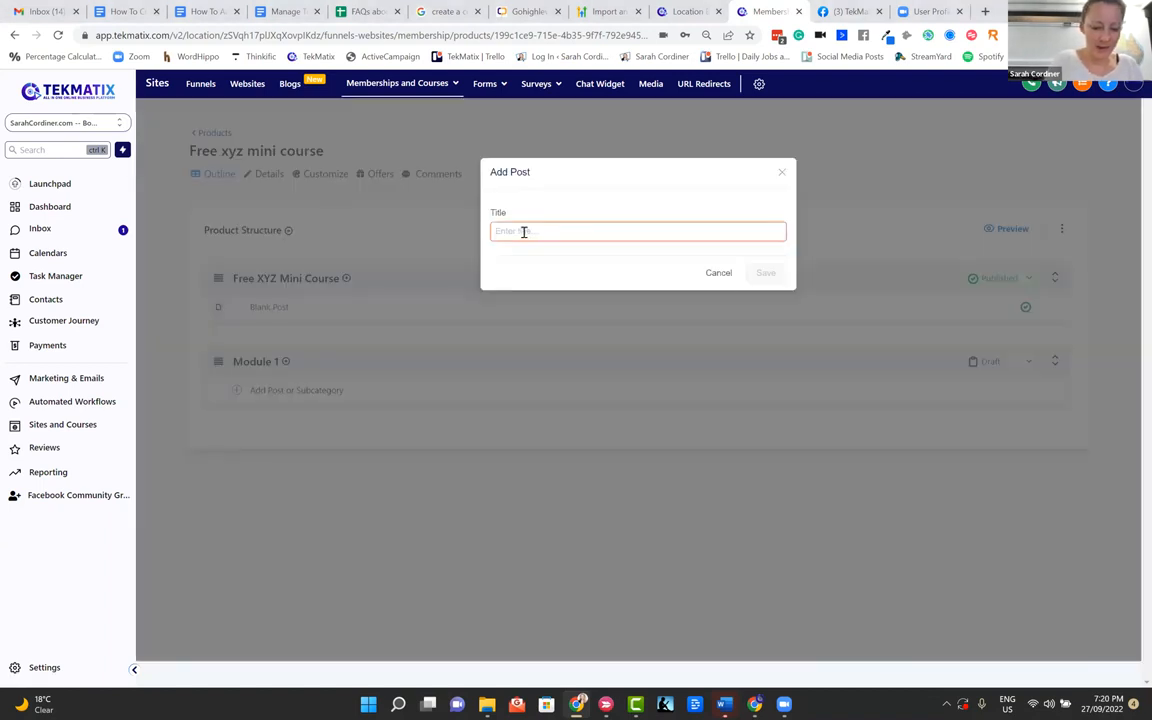
{"action": "type", "text": "Tip 1"}
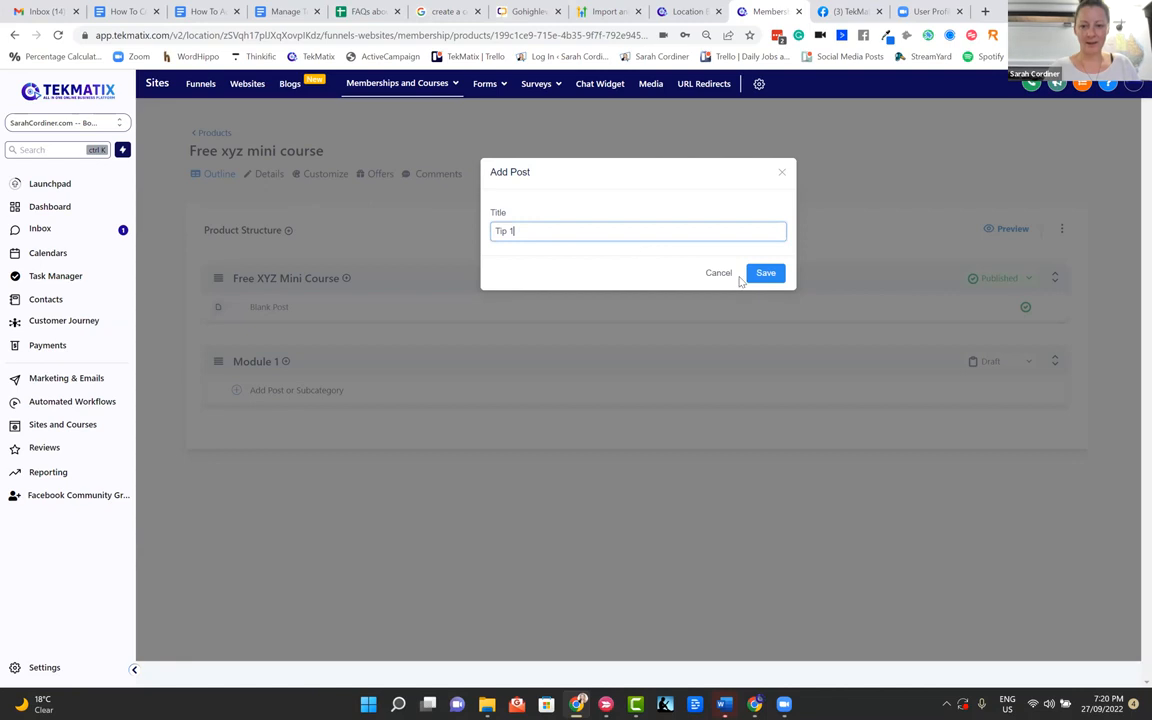
{"action": "left_click", "coordinate": [766, 274]}
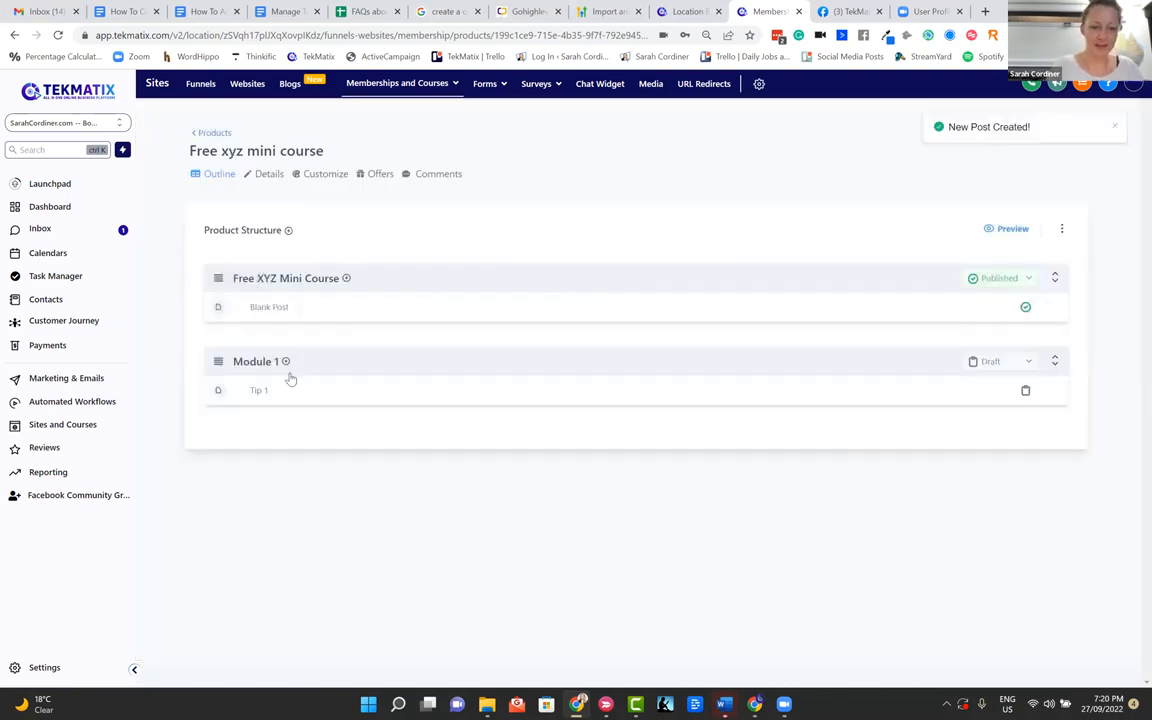
Add another post titled "Tip 2" to the Module 1 category and save it
{"action": "left_click", "coordinate": [285, 361]}
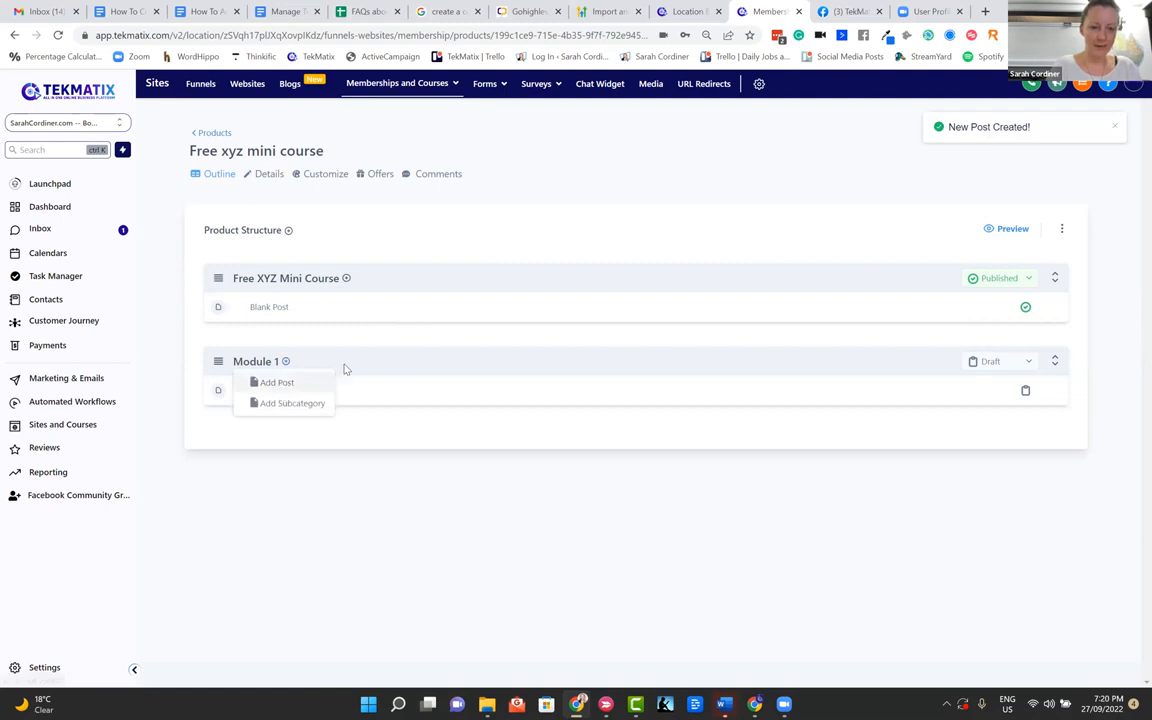
{"action": "left_click", "coordinate": [278, 382]}
{"action": "type", "text": "T"}
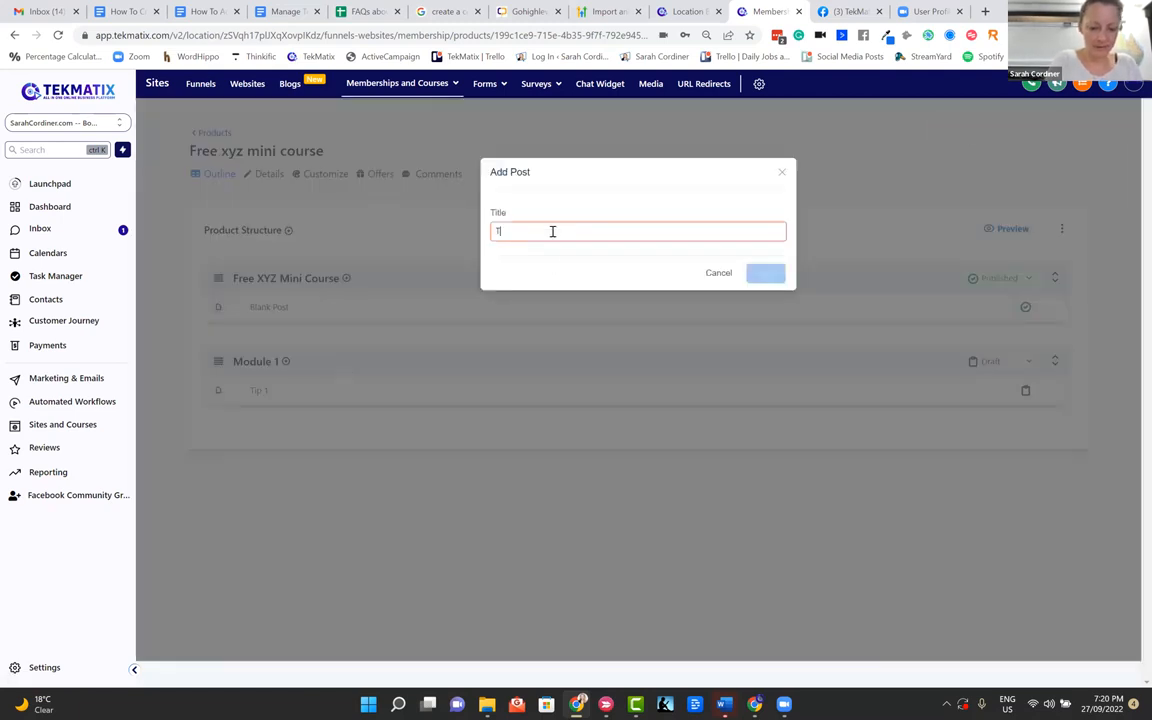
{"action": "type", "text": "ip 2"}
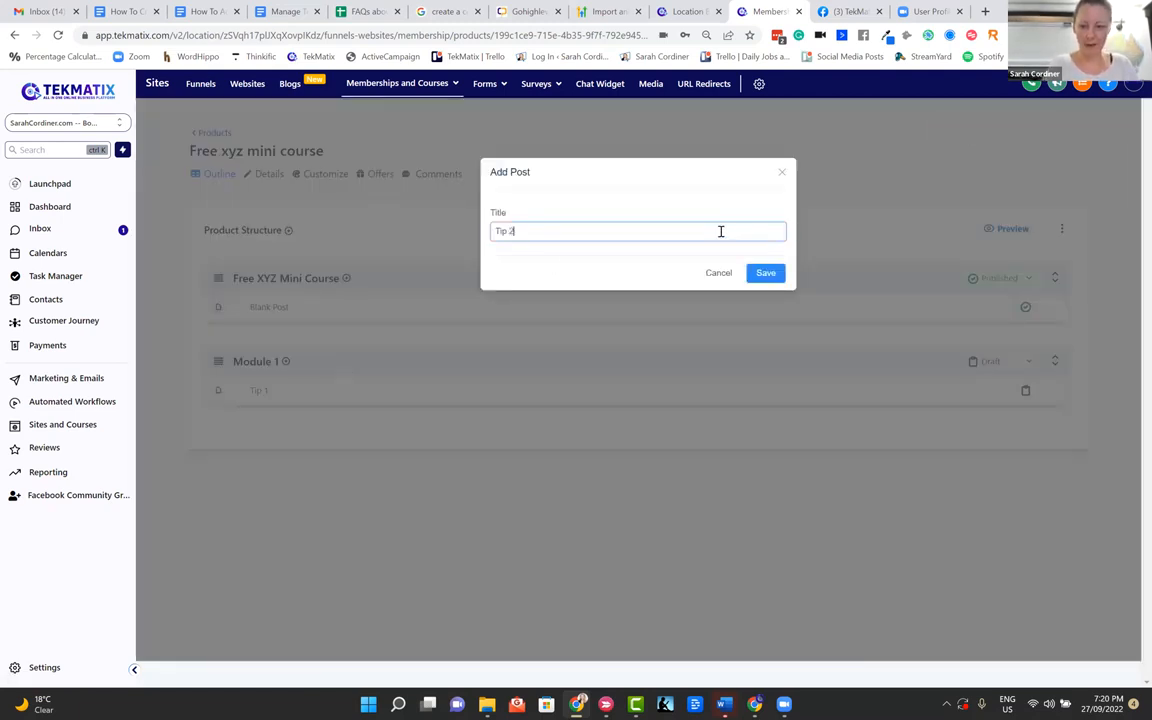
{"action": "left_click", "coordinate": [767, 272]}
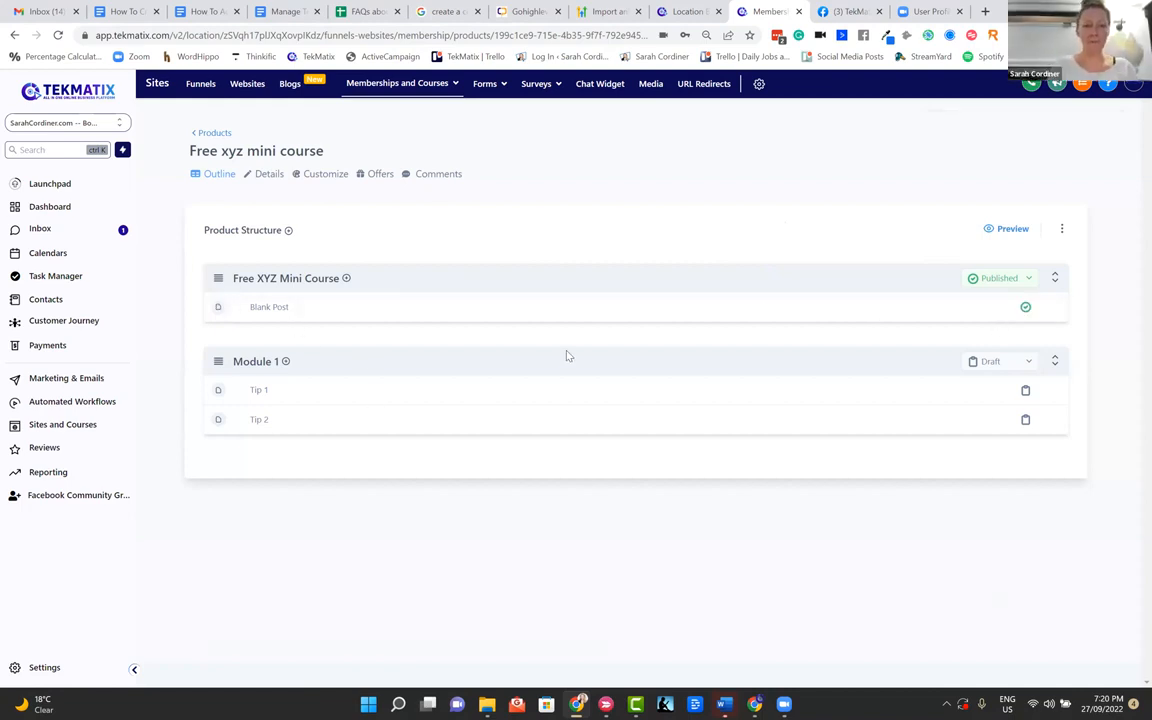
{"action": "mouse_move", "coordinate": [972, 307]}
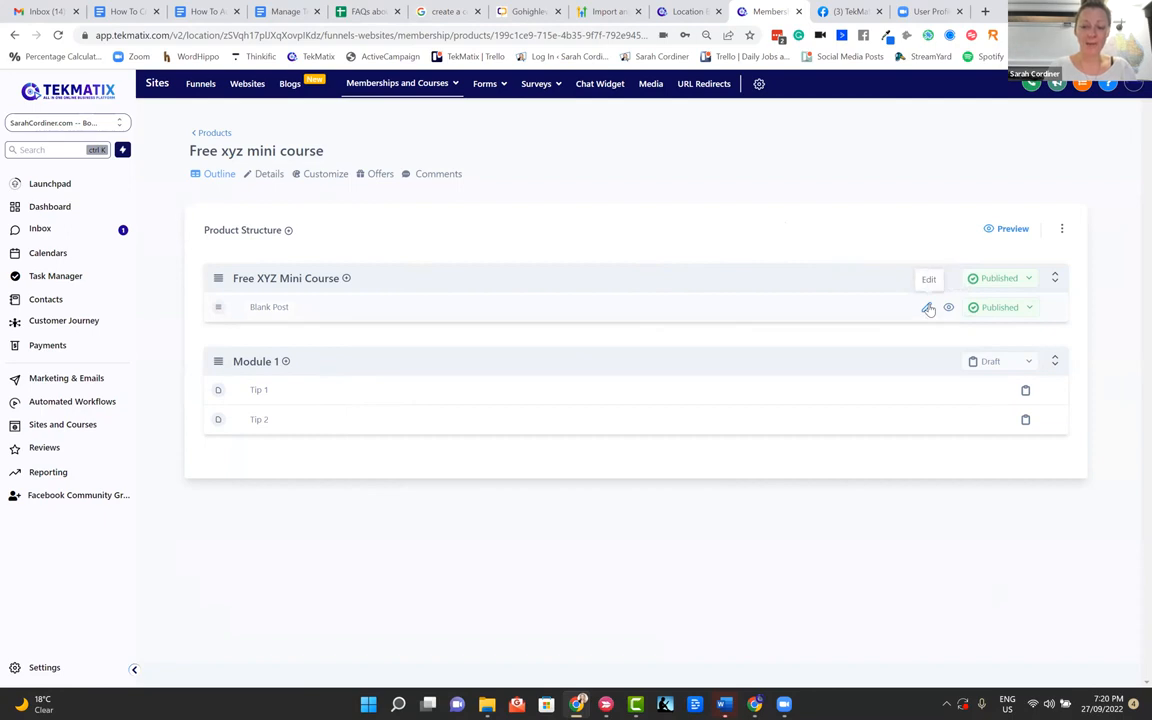
{"action": "left_click", "coordinate": [1028, 308]}
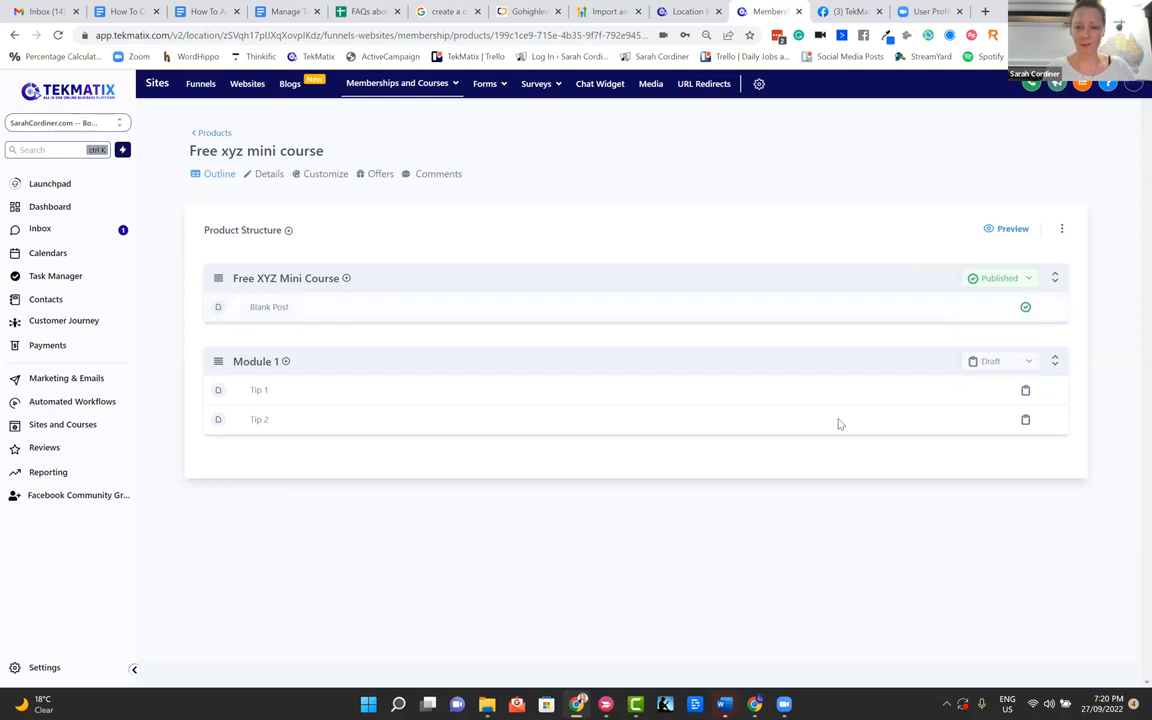
Open the Tip 1 post and upload the "How To Create Forms in TekMatix" video from Downloads as its media
{"action": "left_click", "coordinate": [260, 391]}
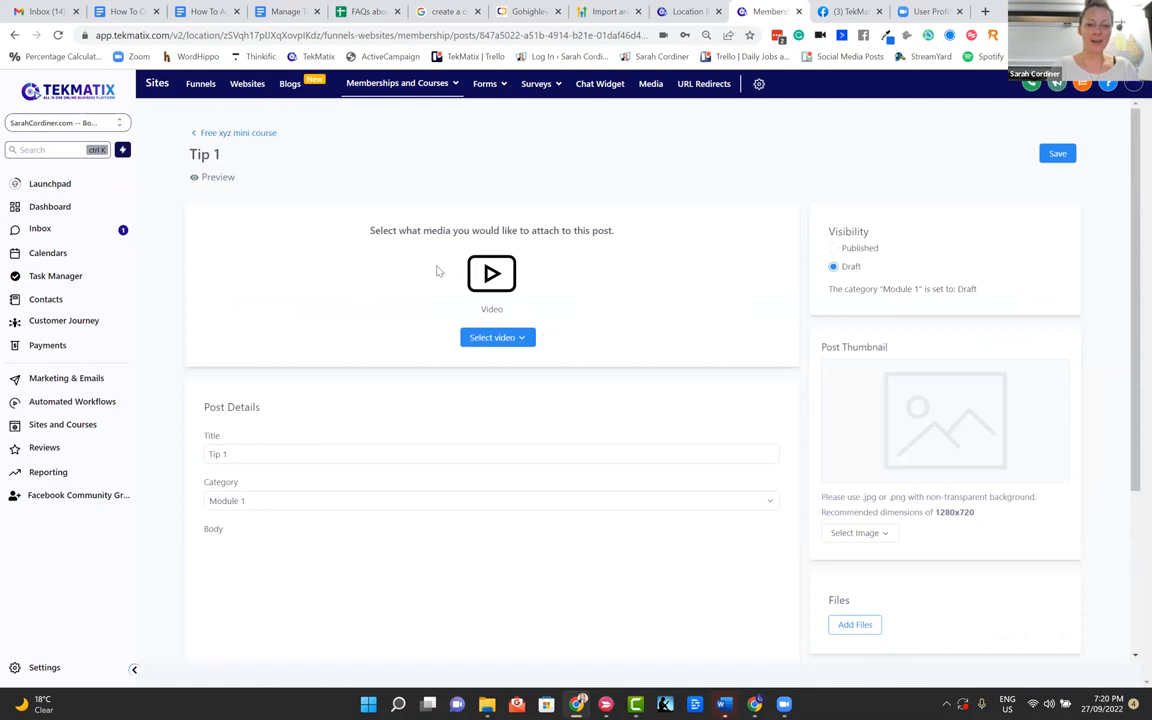
{"action": "left_click", "coordinate": [490, 338]}
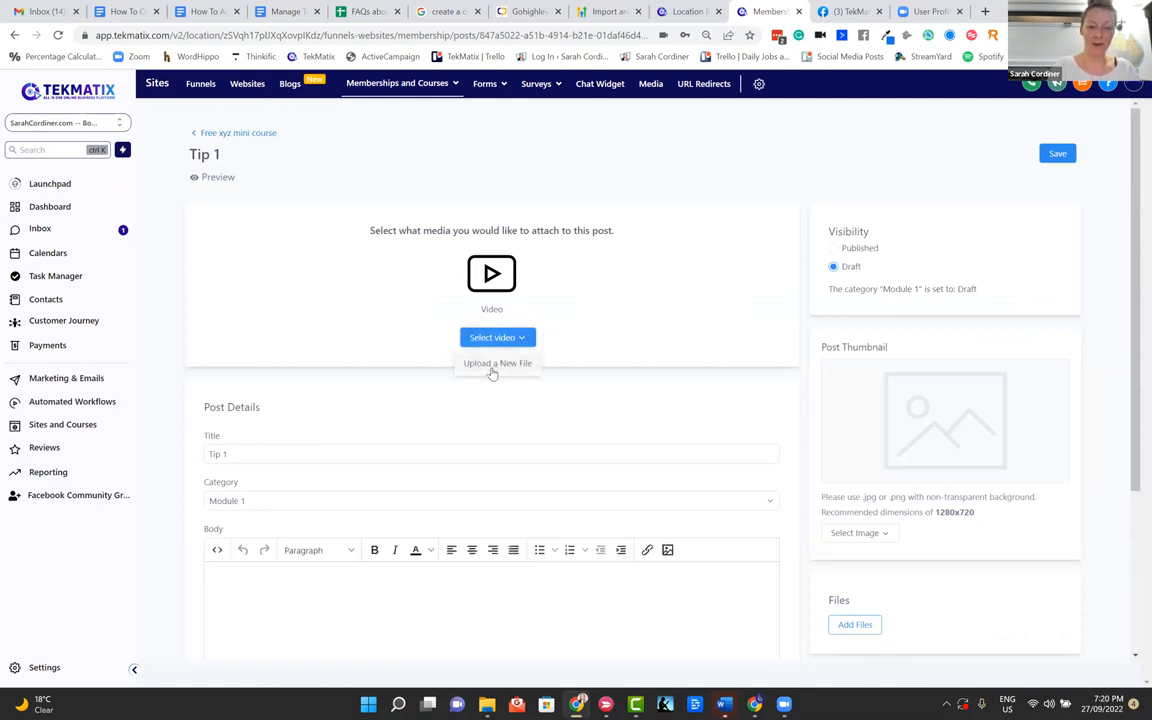
{"action": "left_click", "coordinate": [494, 372]}
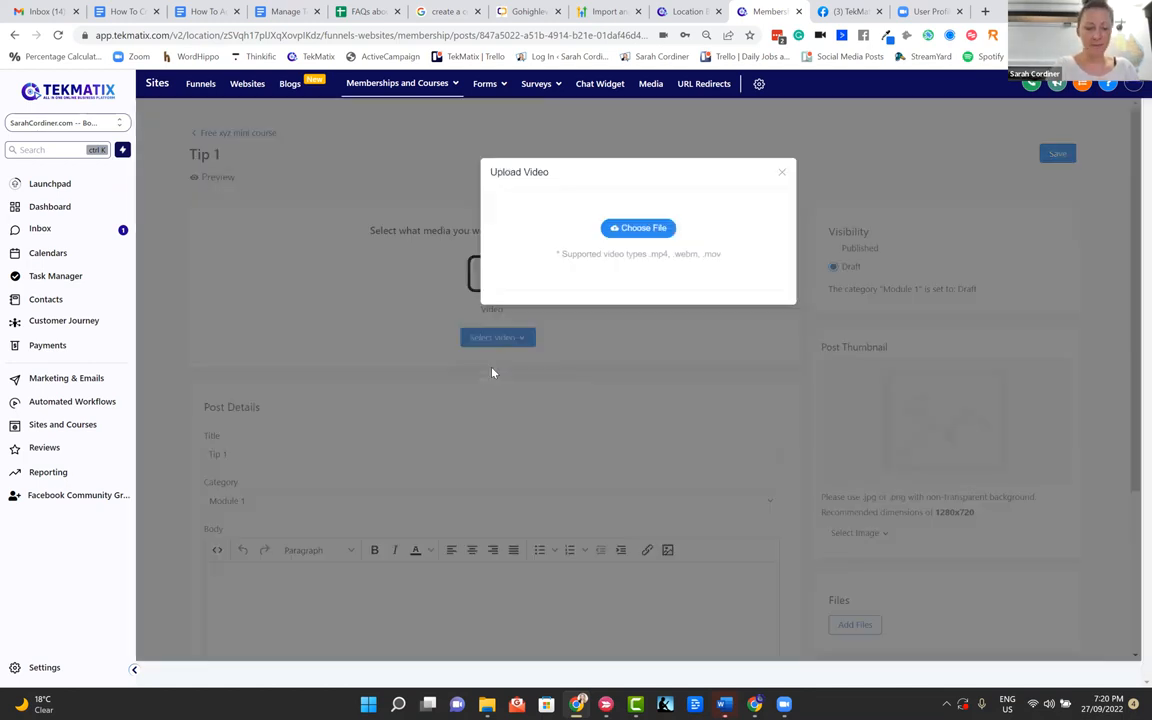
{"action": "left_click", "coordinate": [660, 229]}
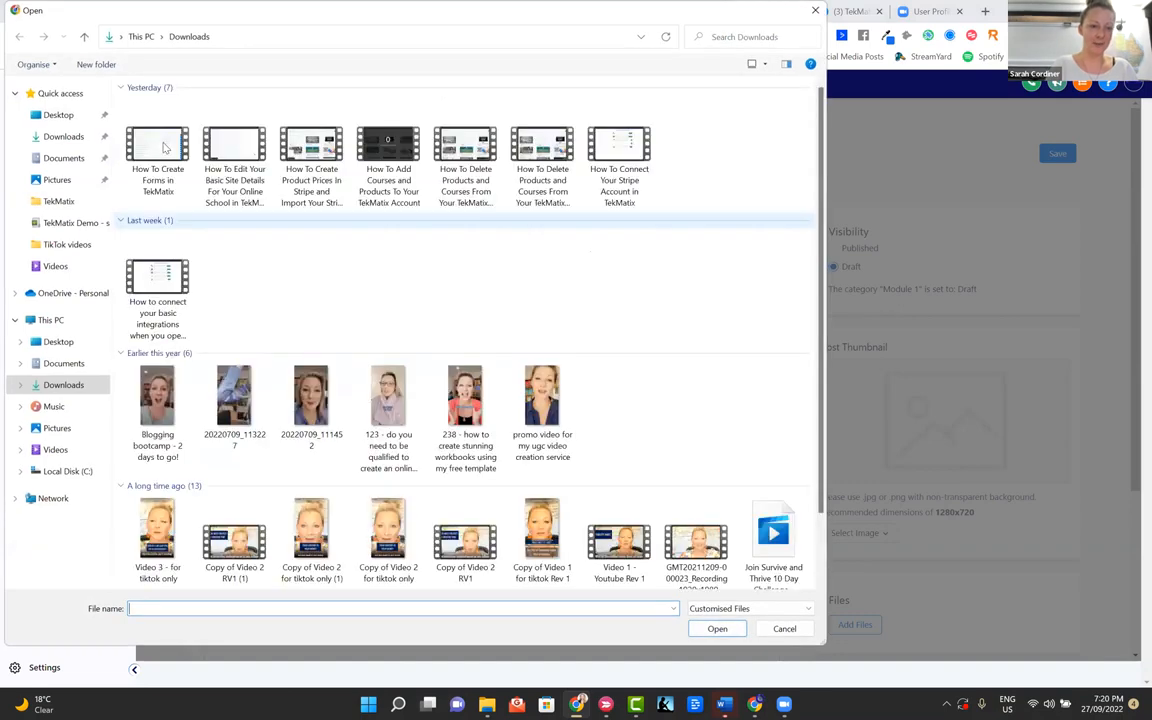
{"action": "left_click", "coordinate": [160, 150]}
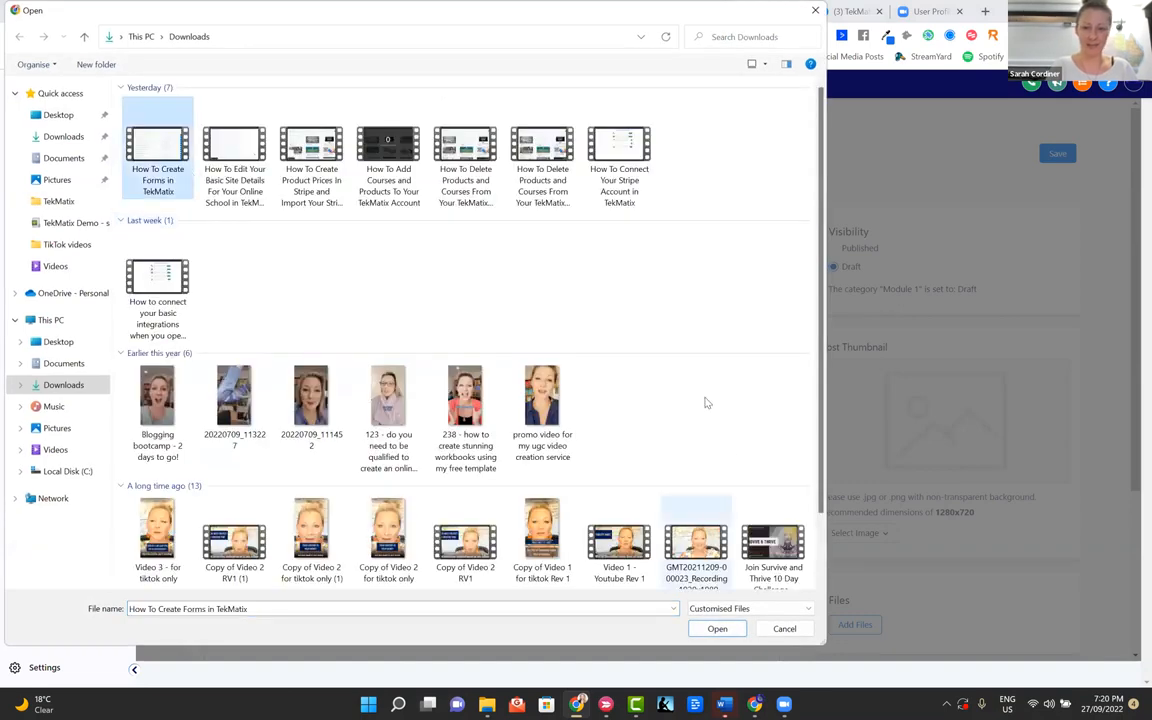
{"action": "double_click", "coordinate": [156, 152]}
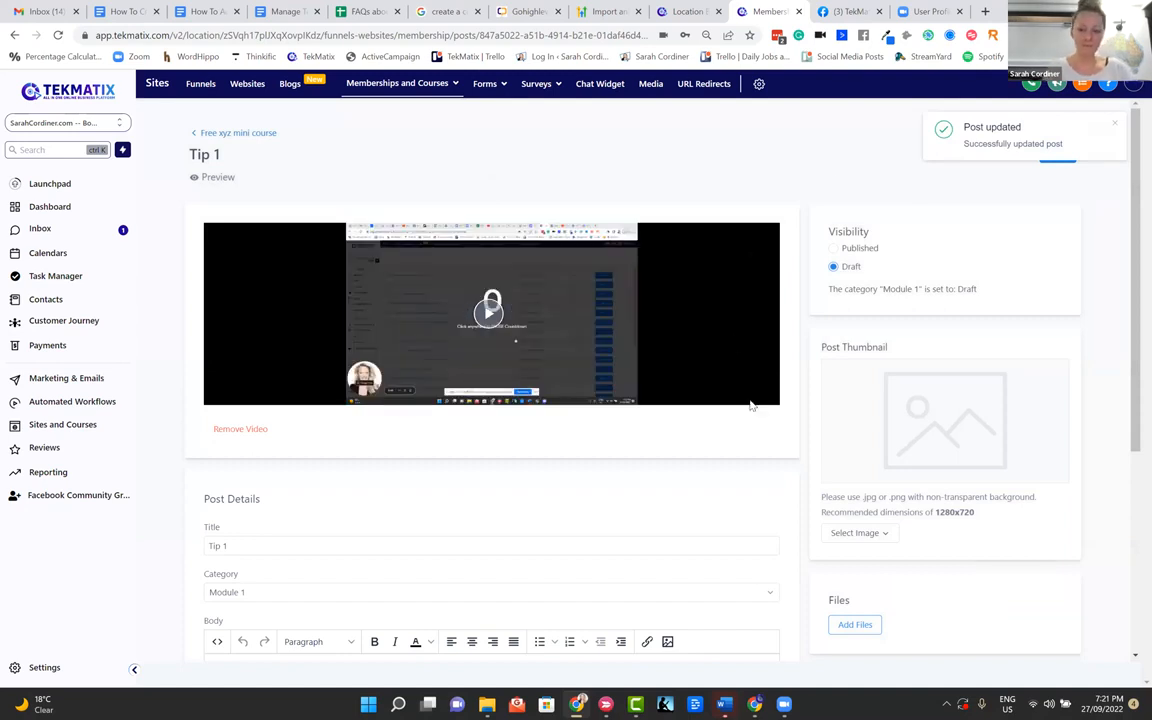
Upload the "cover" image from Downloads as the thumbnail of the Tip 1 post
{"action": "scroll", "coordinate": [1097, 211], "scroll_direction": "down", "scroll_amount": 2}
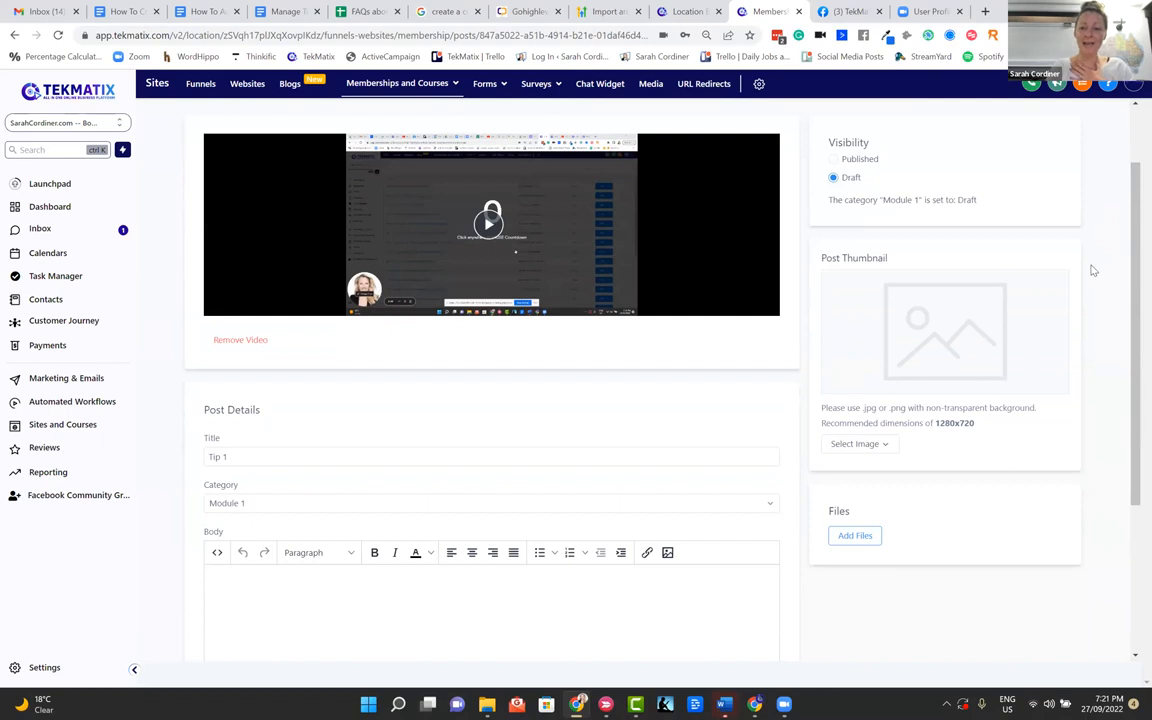
{"action": "left_click", "coordinate": [868, 446]}
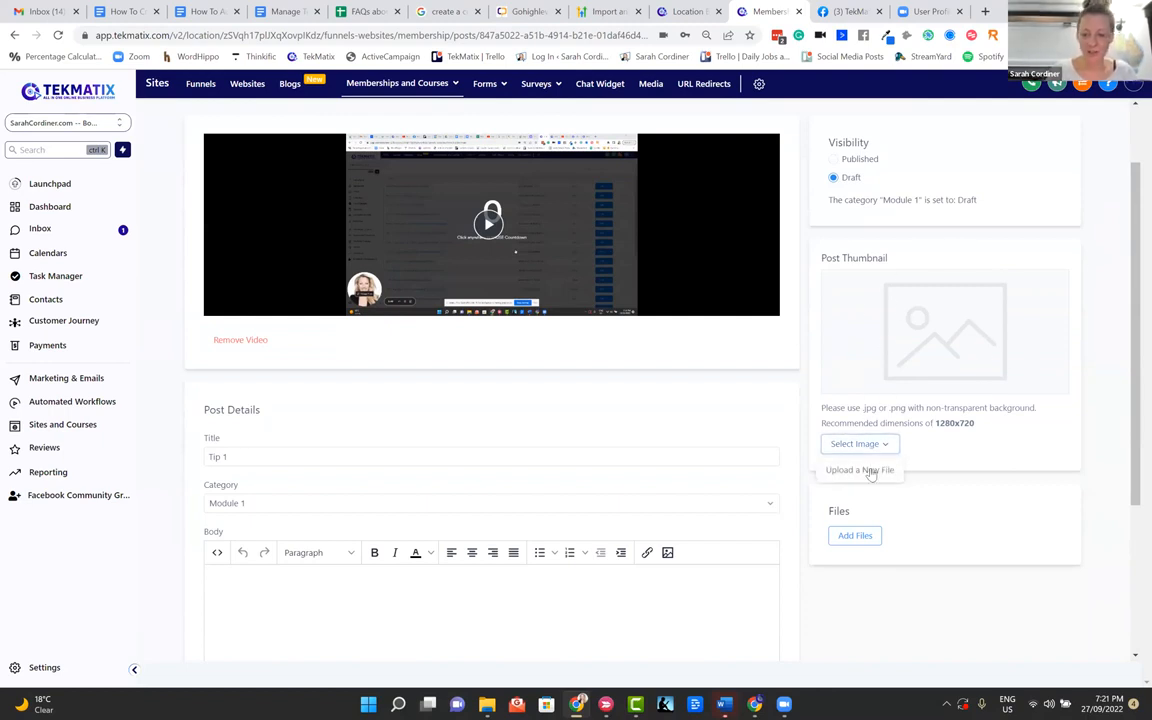
{"action": "left_click", "coordinate": [866, 470]}
{"action": "left_click", "coordinate": [657, 229]}
{"action": "left_click", "coordinate": [538, 243]}
{"action": "double_click", "coordinate": [157, 410]}
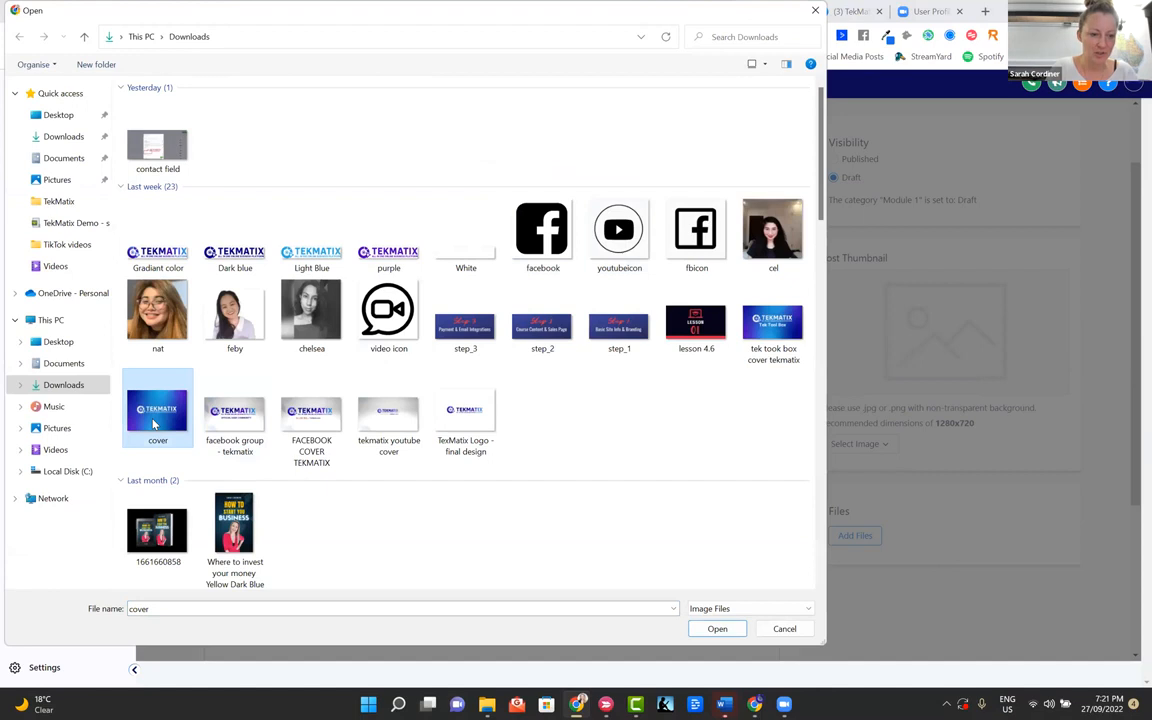
{"action": "left_click", "coordinate": [644, 397]}
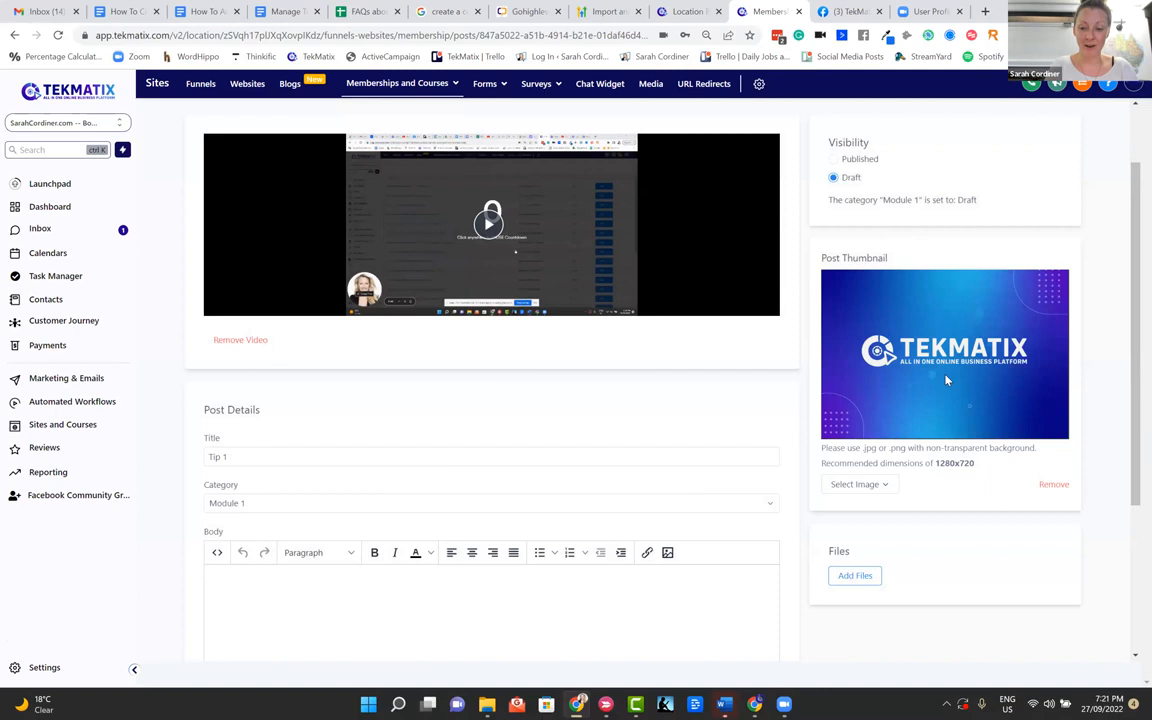
Enter the placeholder text "fbjefbekjfljwegltjb" as the body of the Tip 1 post
{"action": "left_click_drag", "start_coordinate": [977, 470], "coordinate": [933, 468]}
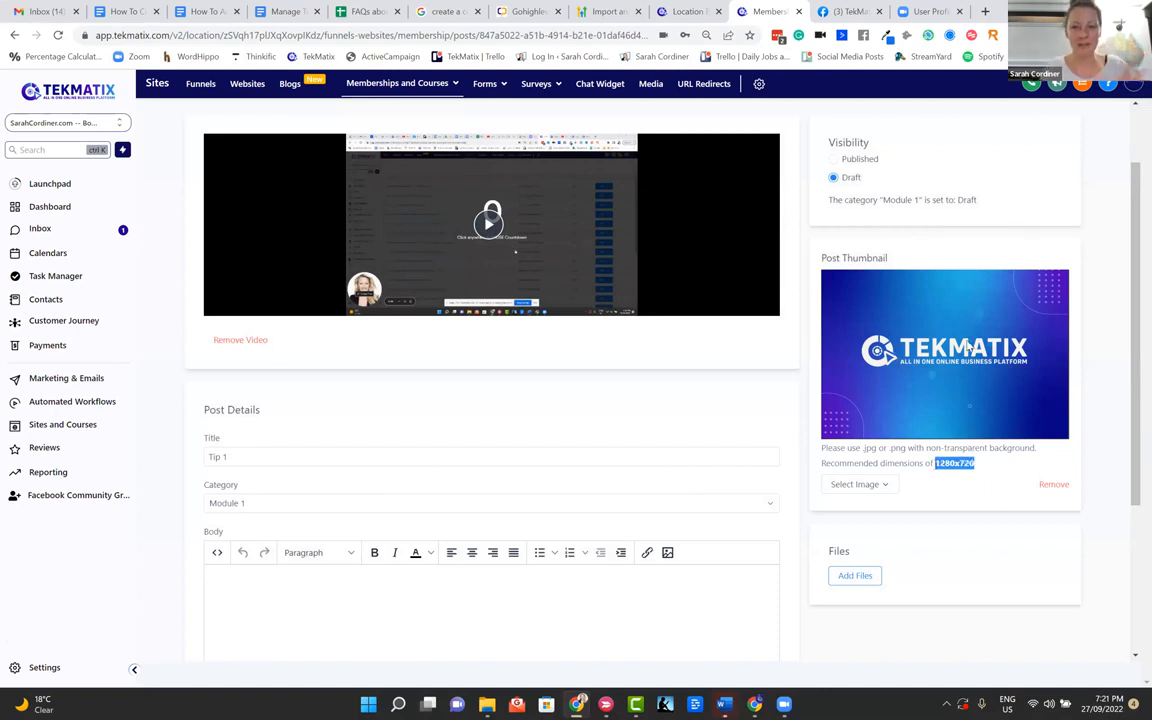
{"action": "left_click", "coordinate": [766, 357]}
{"action": "scroll", "coordinate": [766, 356], "scroll_direction": "down", "scroll_amount": 2}
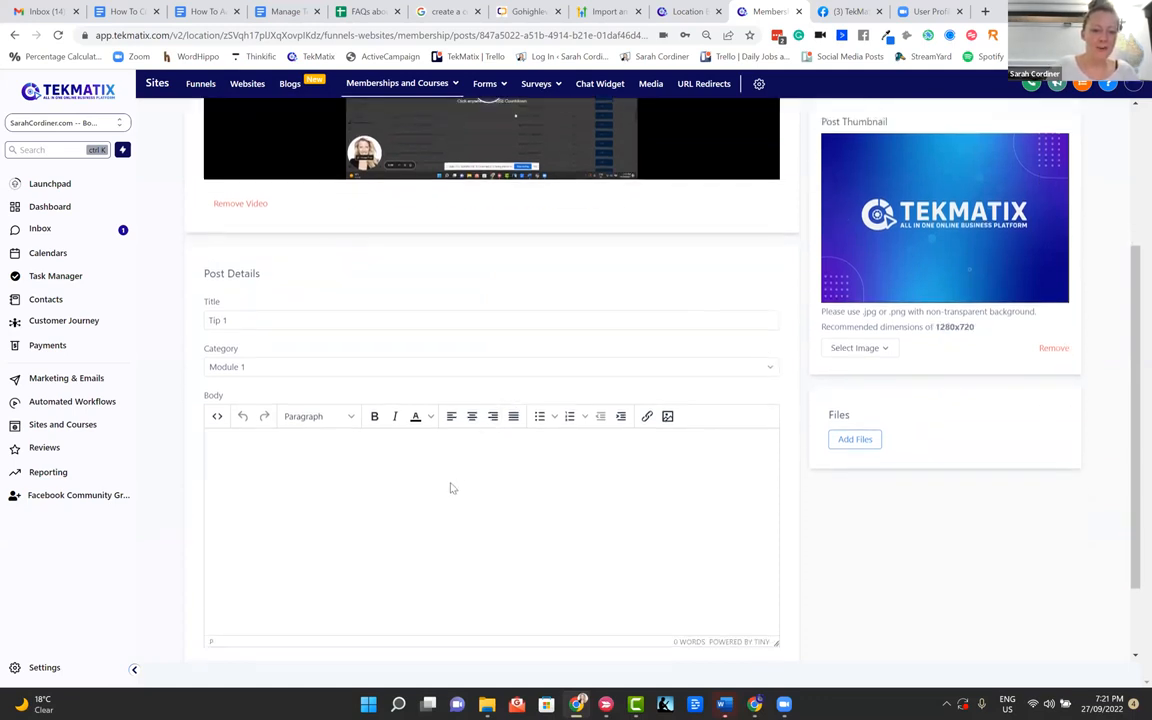
{"action": "type", "text": "jefbekjfljwegljb"}
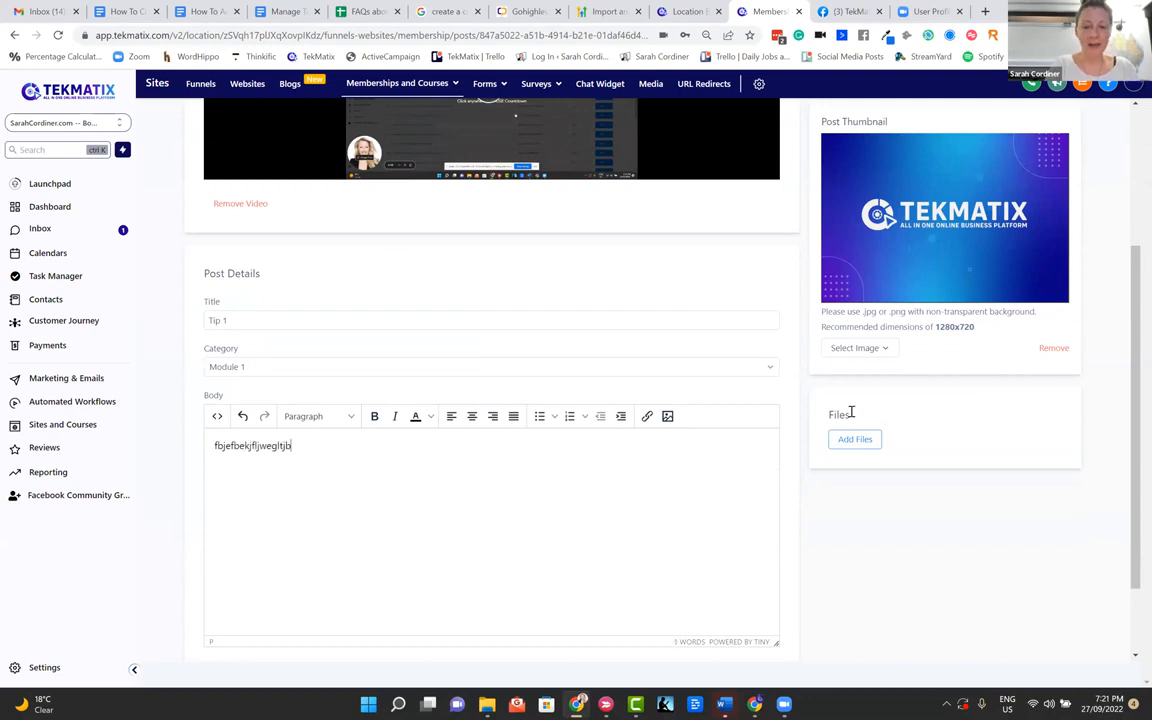
Attach the Word document "005_ How To Safely and Securely Share and Manage Passwords with Your VAs" to the Tip 1 post and save the post
{"action": "left_click", "coordinate": [847, 445]}
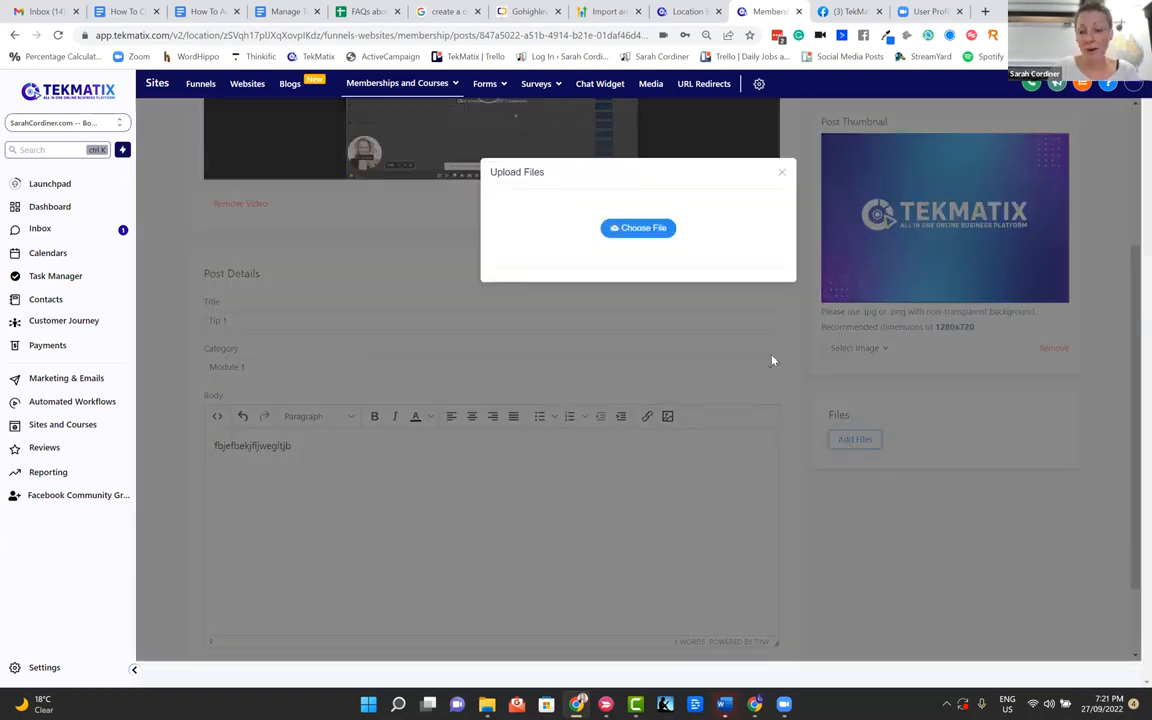
{"action": "left_click", "coordinate": [659, 234]}
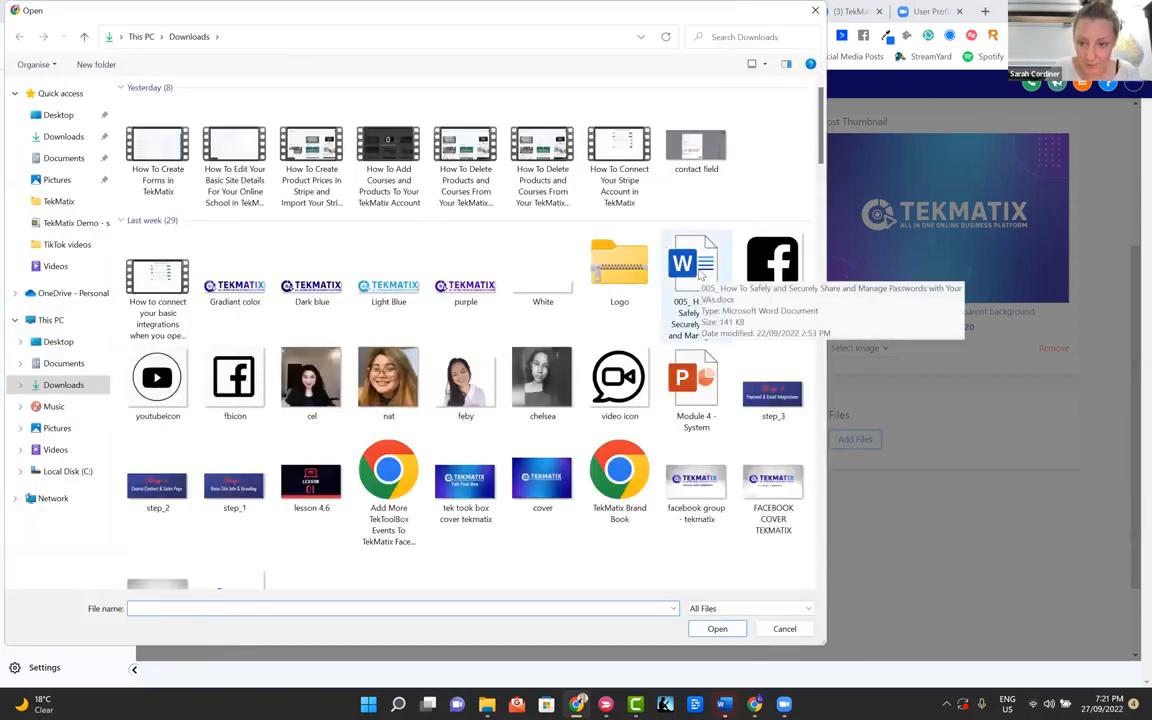
{"action": "left_click", "coordinate": [700, 275]}
{"action": "double_click", "coordinate": [700, 275]}
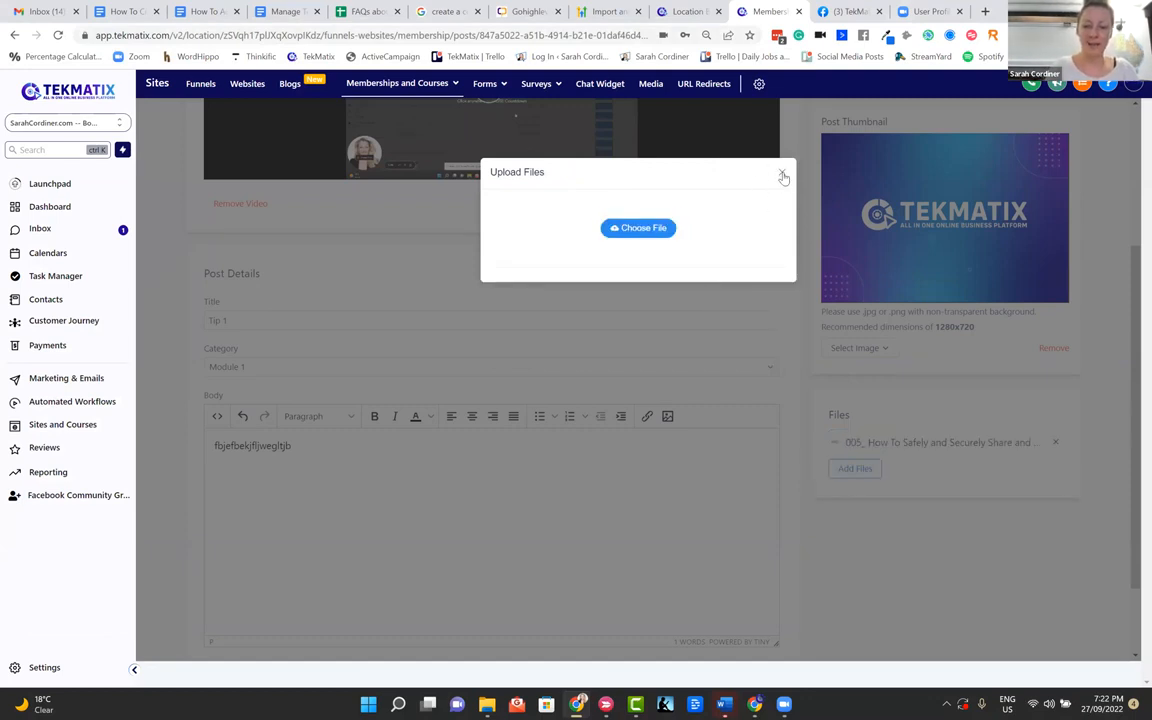
{"action": "left_click", "coordinate": [783, 175]}
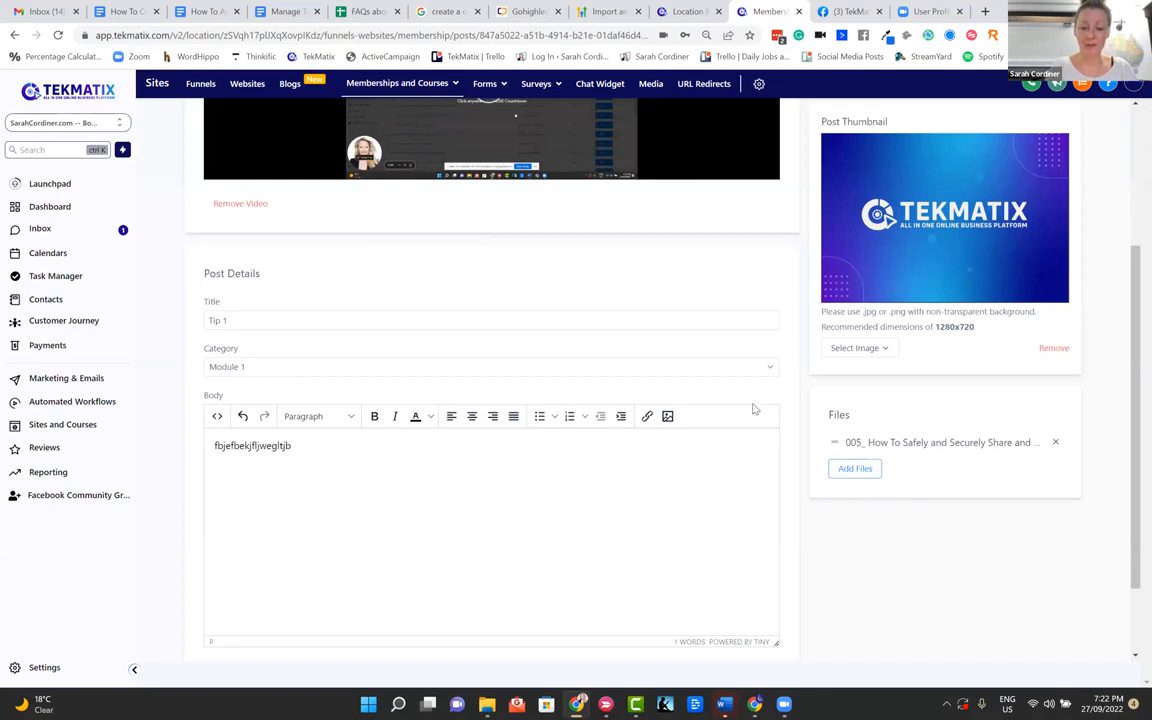
{"action": "scroll", "coordinate": [755, 409], "scroll_direction": "up", "scroll_amount": 3}
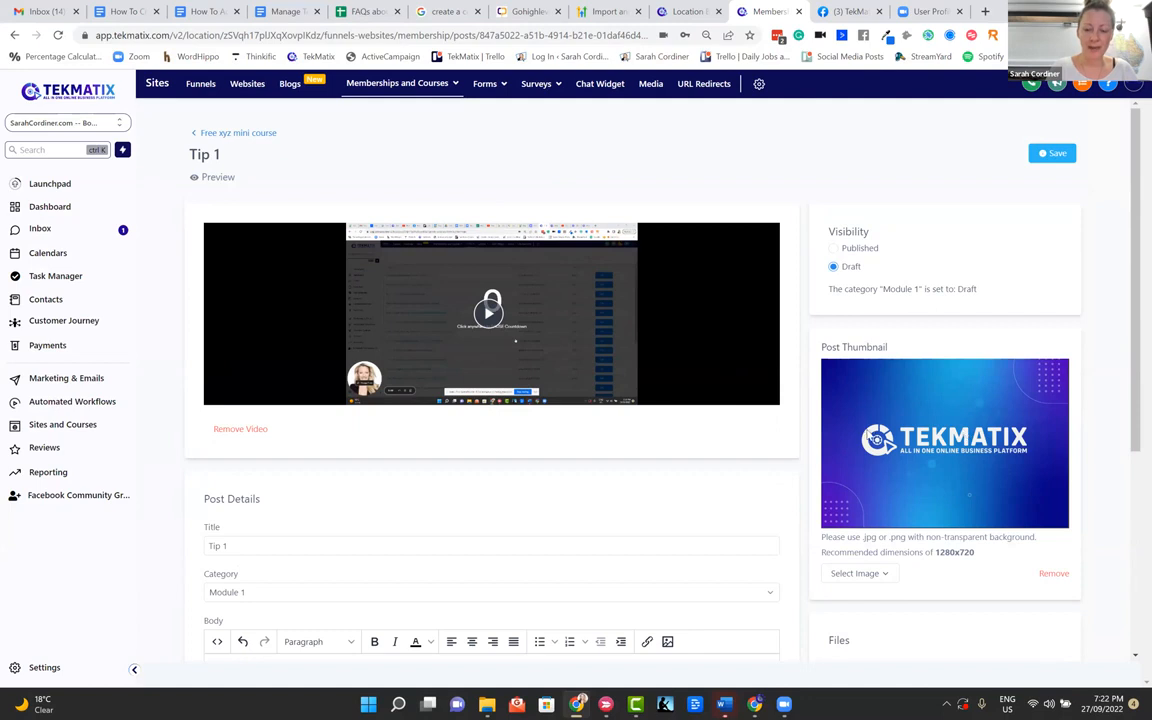
{"action": "scroll", "coordinate": [715, 468], "scroll_direction": "down", "scroll_amount": 3}
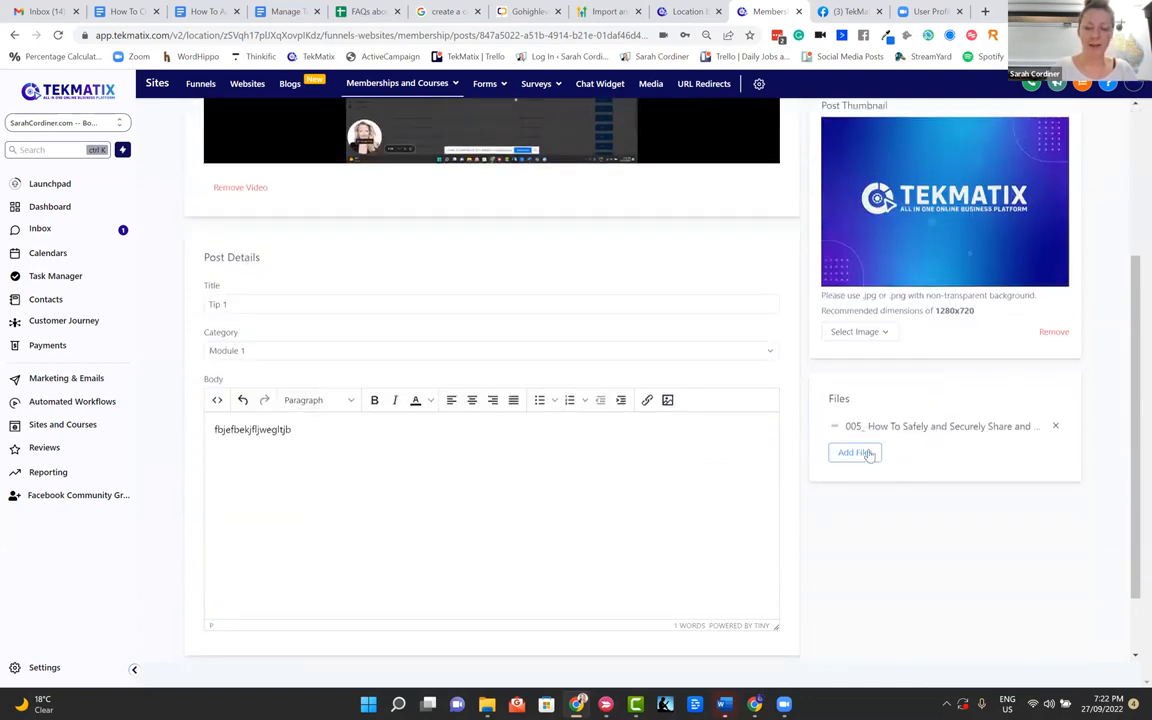
Set the Tip 1 post's visibility to Published, save it and return to the Free xyz mini course outline
{"action": "scroll", "coordinate": [627, 489], "scroll_direction": "up", "scroll_amount": 3}
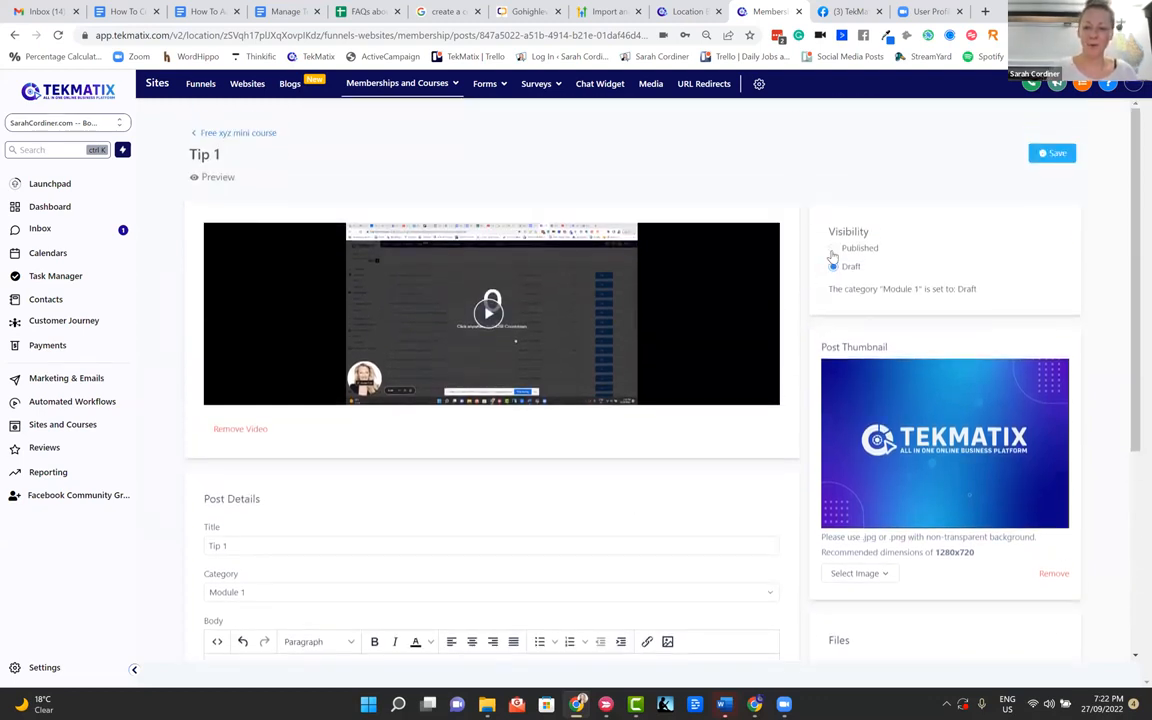
{"action": "left_click", "coordinate": [833, 249]}
{"action": "left_click", "coordinate": [1054, 157]}
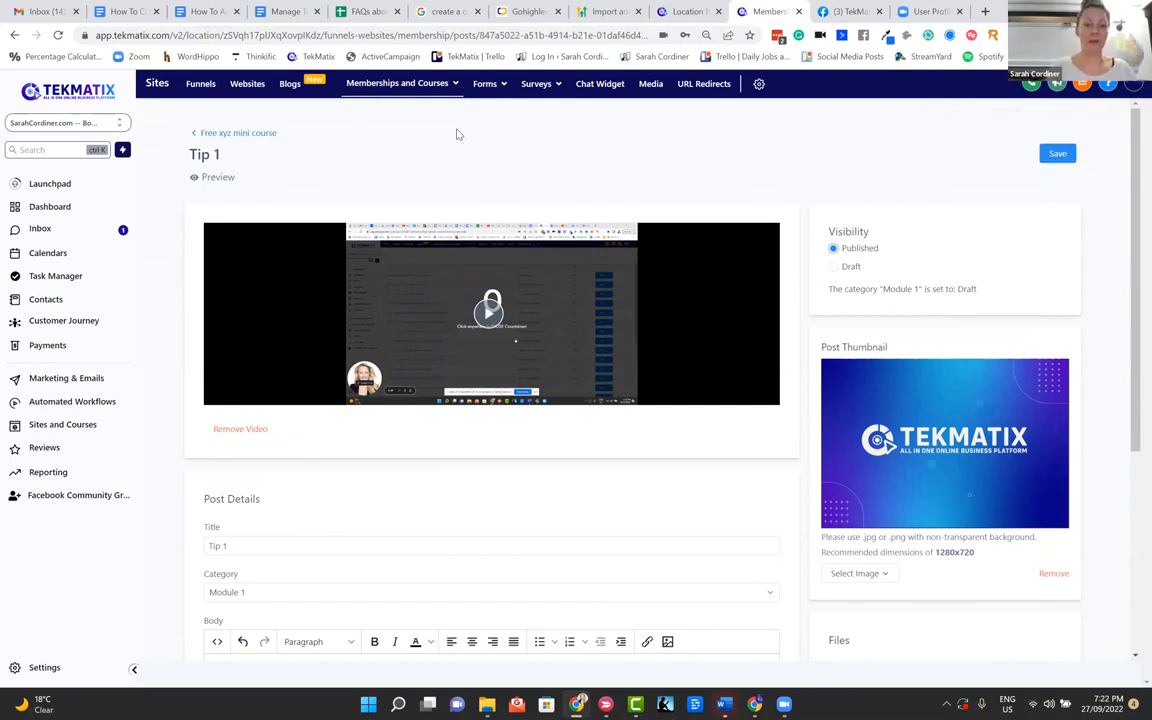
{"action": "left_click", "coordinate": [216, 133]}
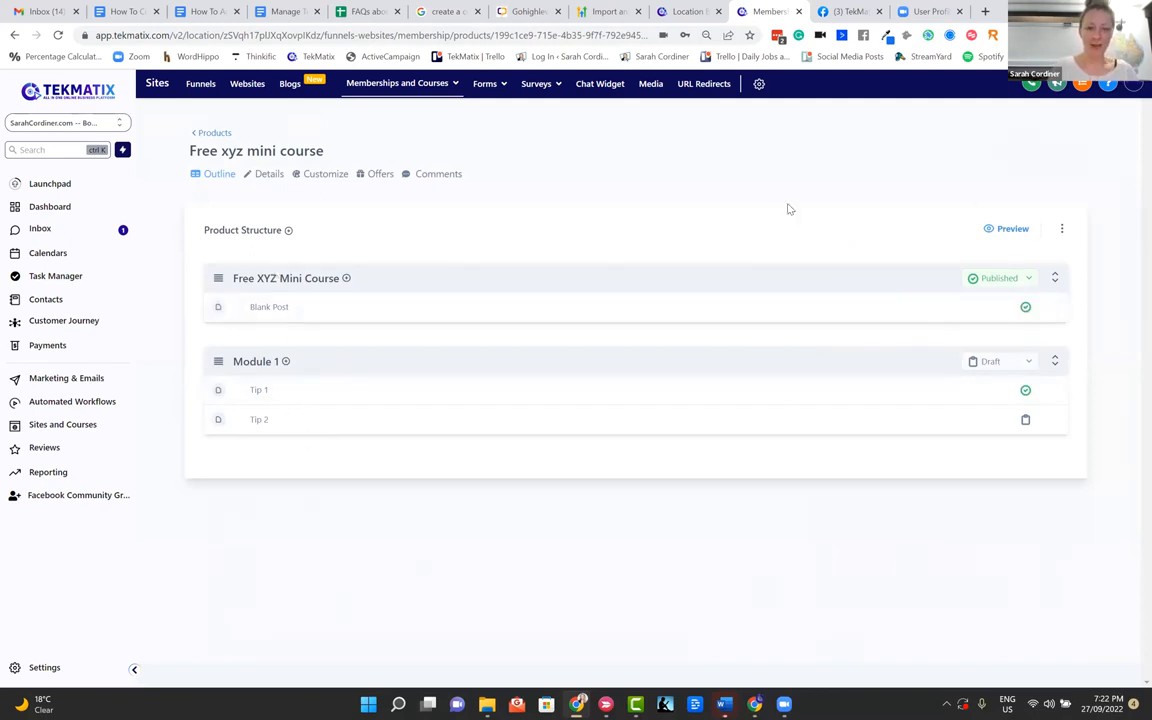
Preview the Free xyz mini course, view its Blank Post lesson and go back to the Free XYZ Mini Course category
{"action": "left_click", "coordinate": [996, 231]}
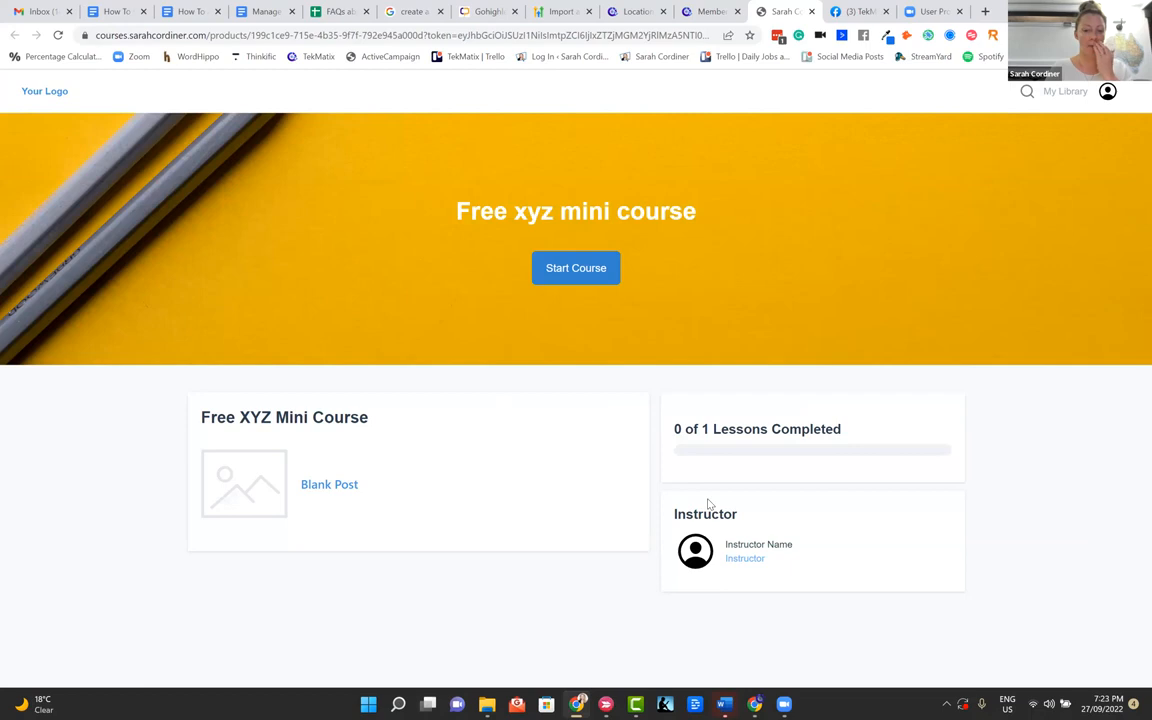
{"action": "left_click", "coordinate": [337, 488]}
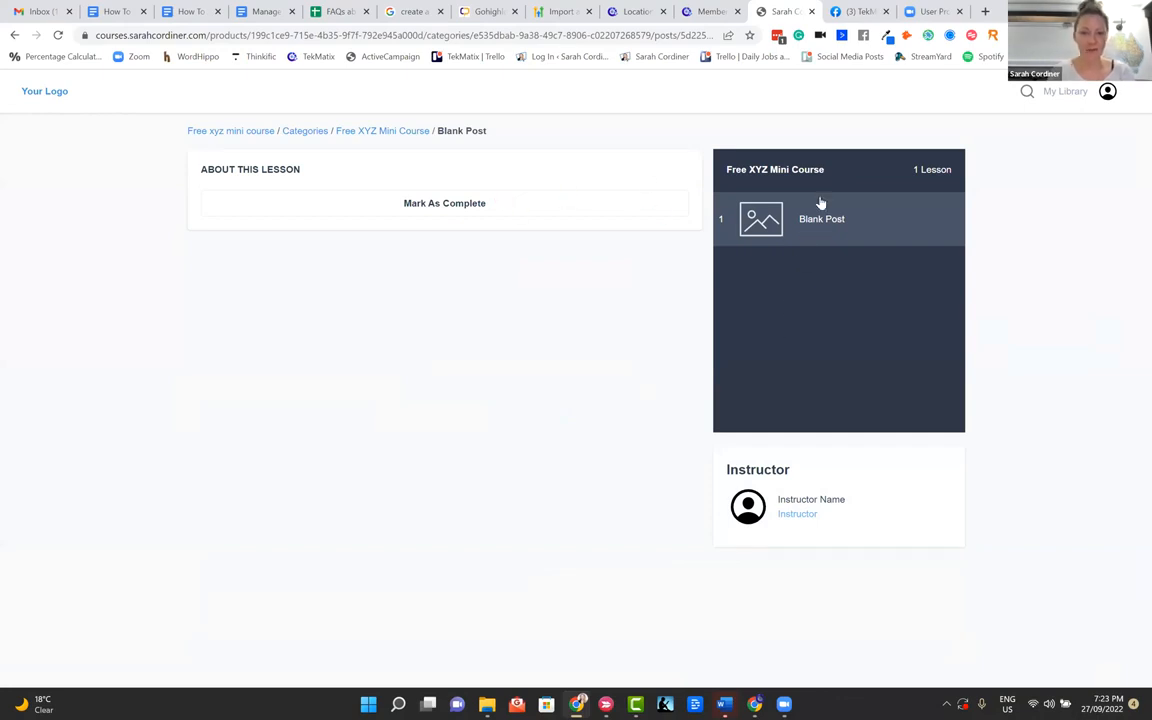
{"action": "left_click", "coordinate": [374, 134]}
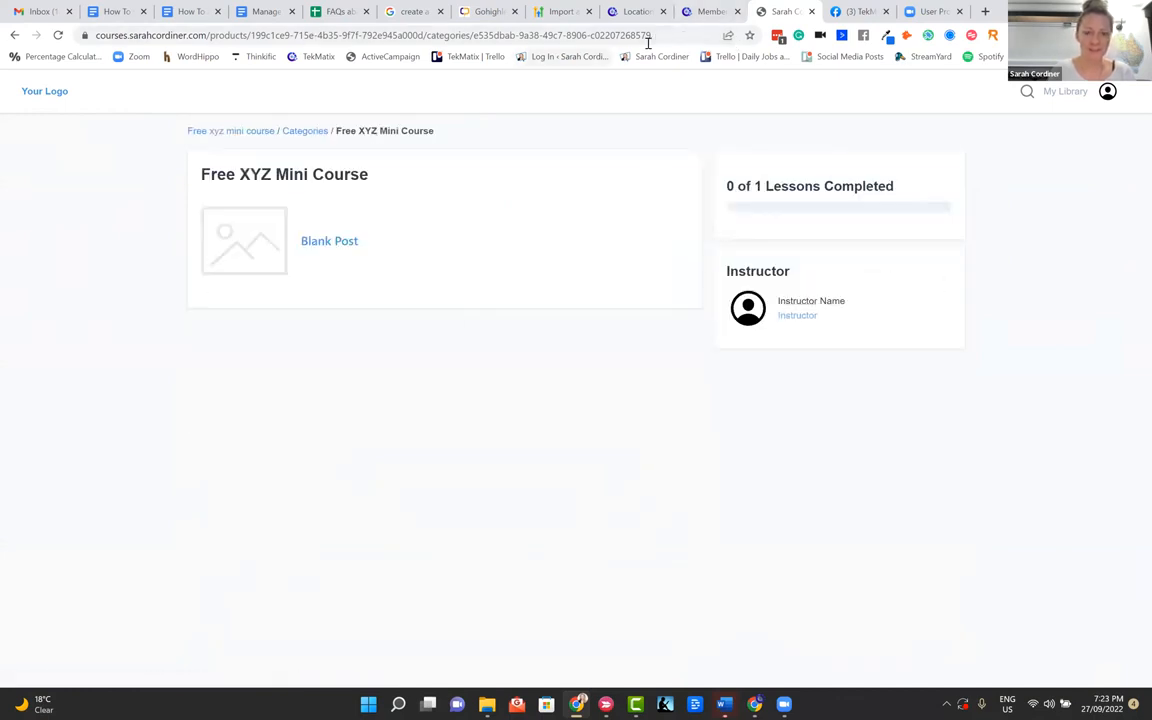
Return to the product outline and set the Module 1 category's visibility to Published
{"action": "left_click", "coordinate": [705, 12]}
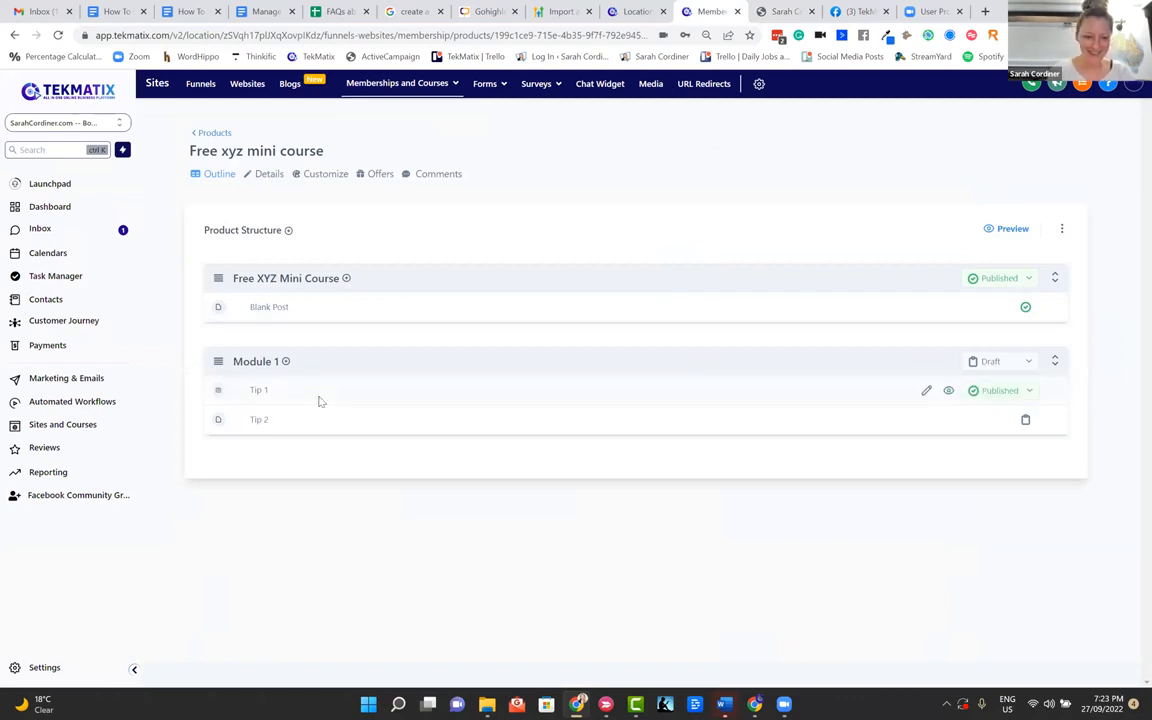
{"action": "left_click", "coordinate": [1027, 361]}
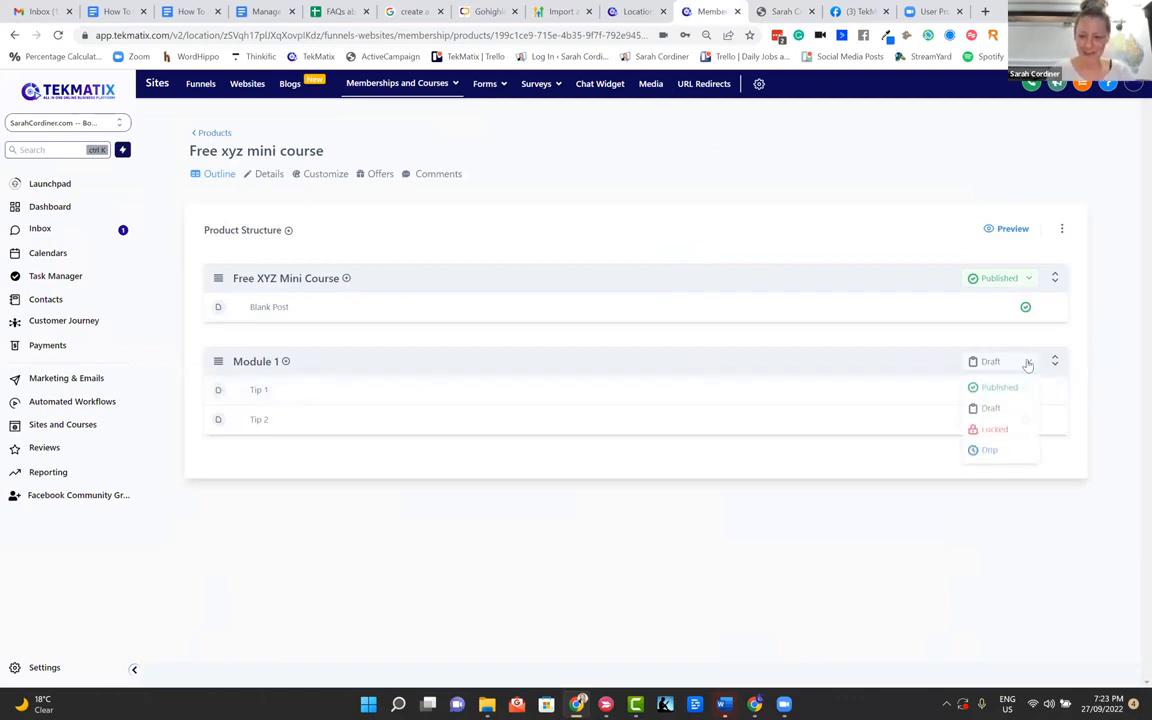
{"action": "left_click", "coordinate": [1011, 396]}
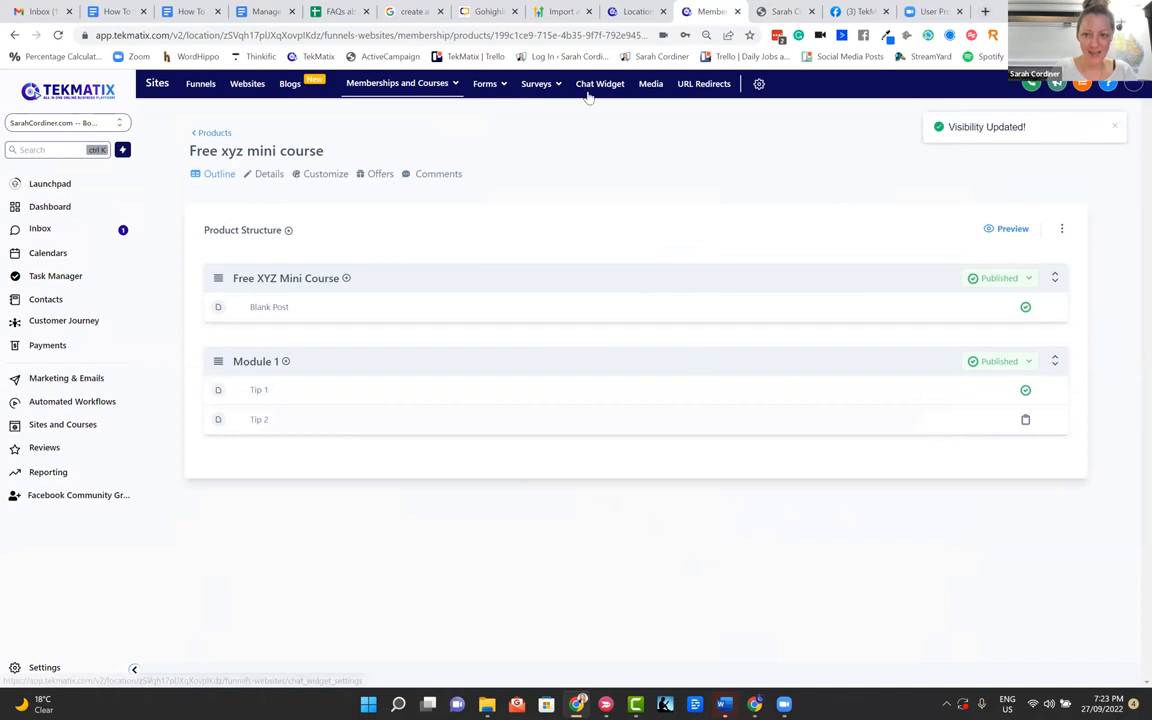
Preview the course again, examine its module list and the Tip 1 lesson page, and return to the product outline
{"action": "left_click", "coordinate": [1012, 229]}
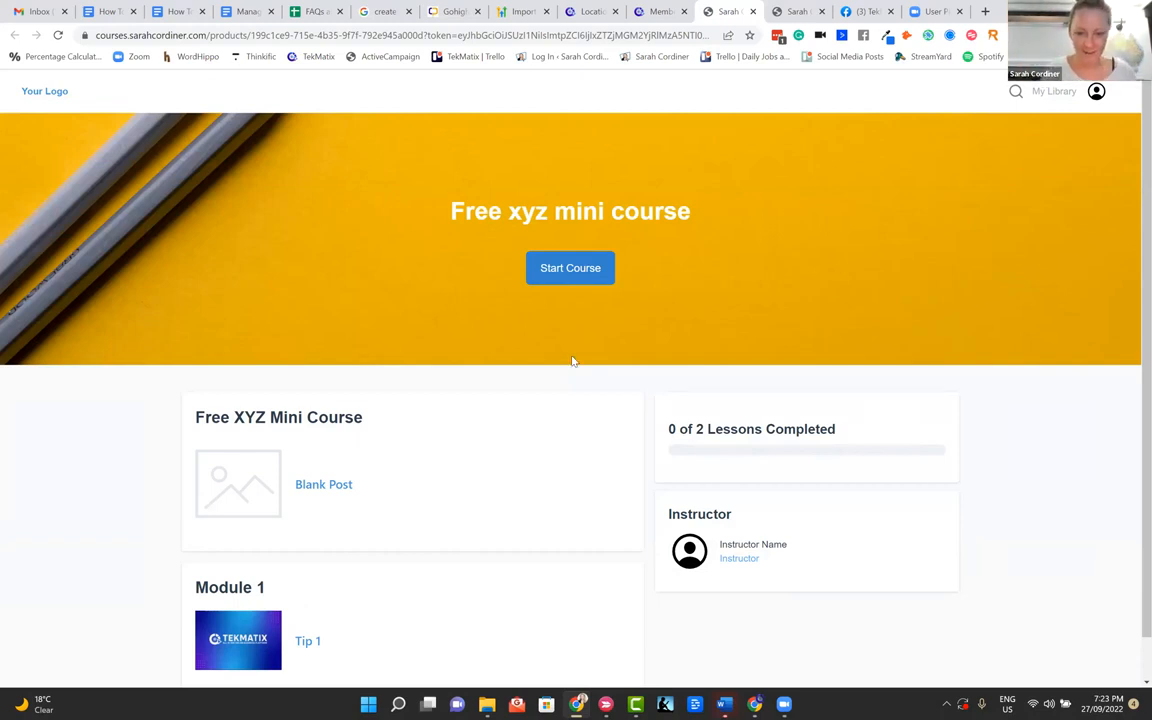
{"action": "scroll", "coordinate": [573, 363], "scroll_direction": "down", "scroll_amount": 1}
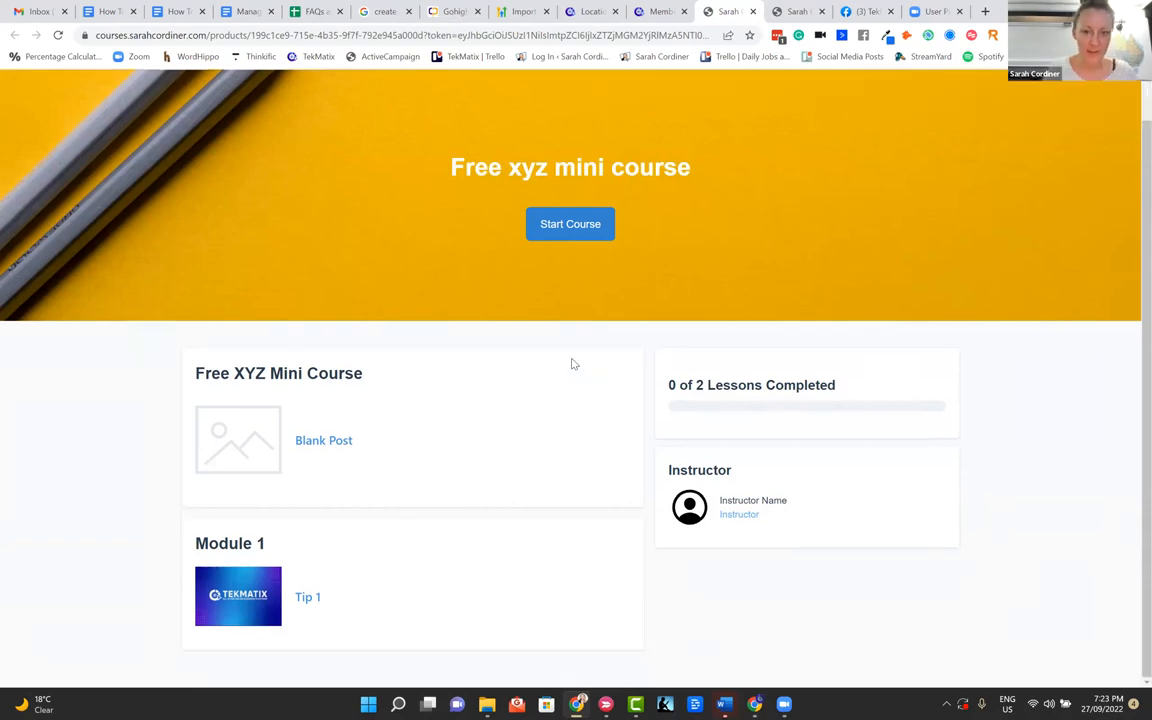
{"action": "scroll", "coordinate": [560, 344], "scroll_direction": "up", "scroll_amount": 1}
{"action": "scroll", "coordinate": [560, 342], "scroll_direction": "down", "scroll_amount": 1}
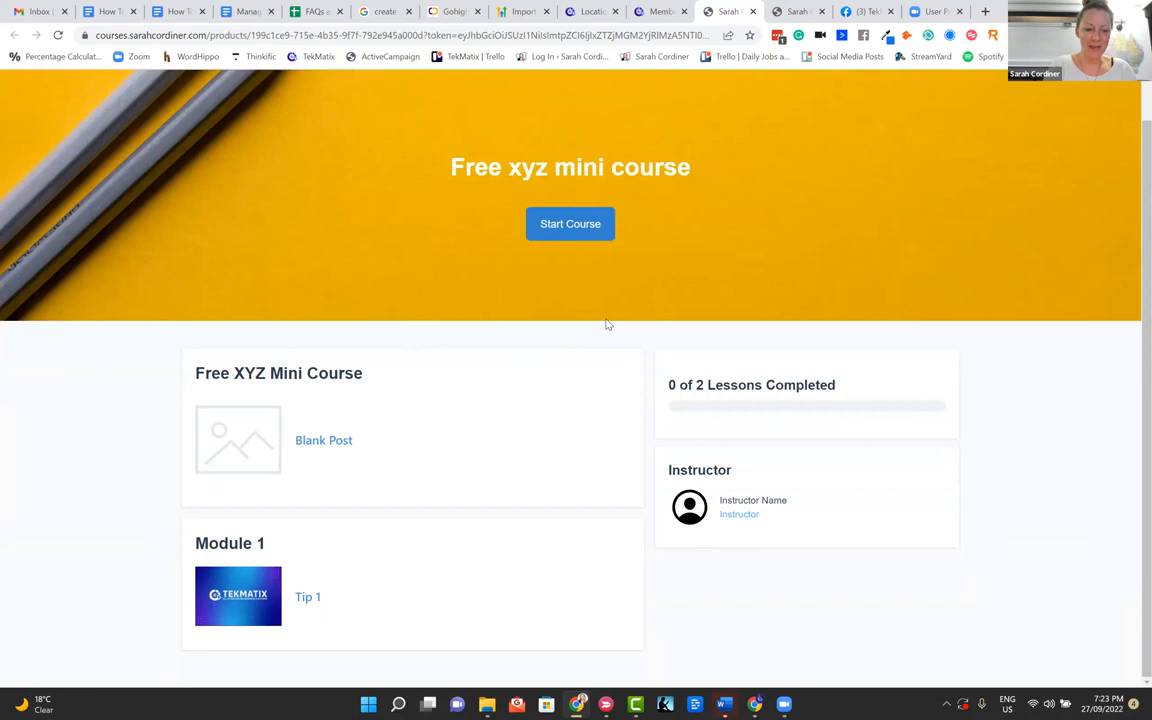
{"action": "left_click", "coordinate": [309, 598]}
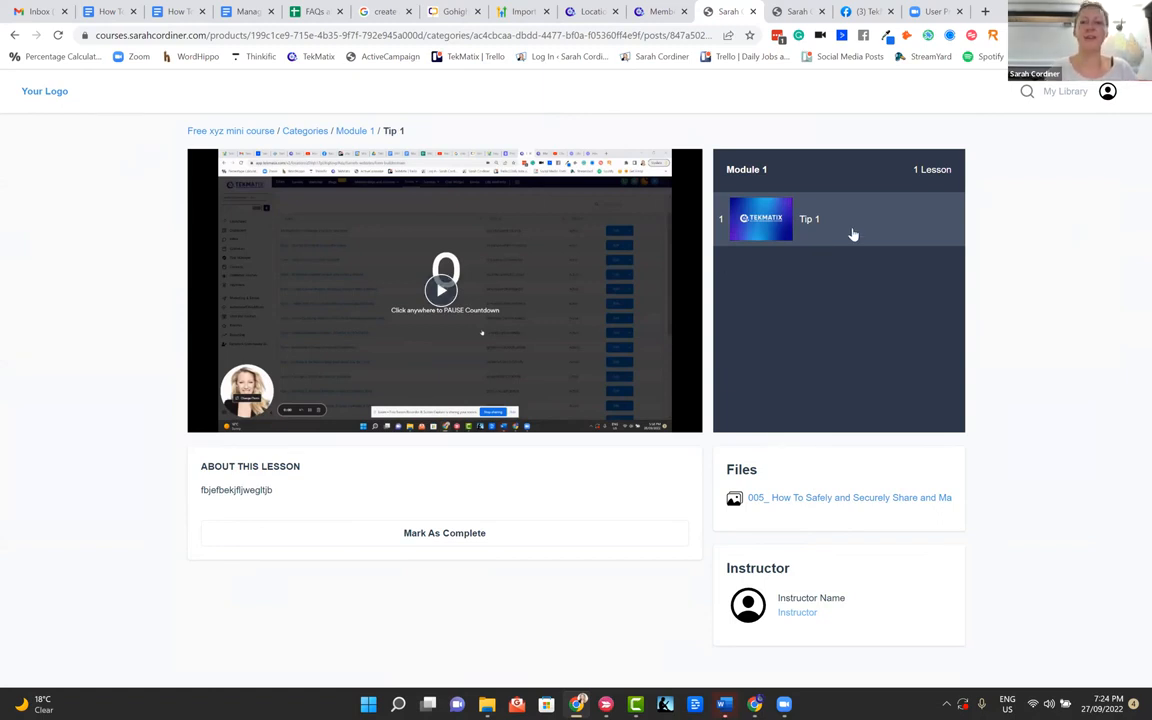
{"action": "left_click", "coordinate": [655, 11]}
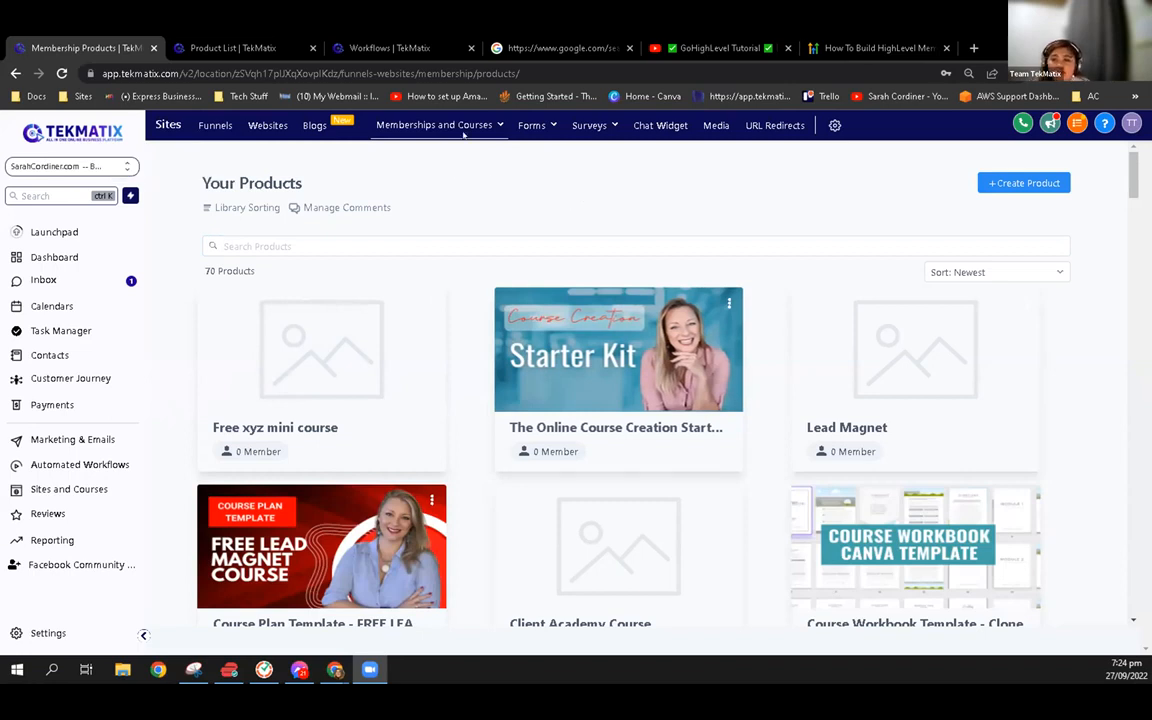
{"action": "mouse_move", "coordinate": [458, 126]}
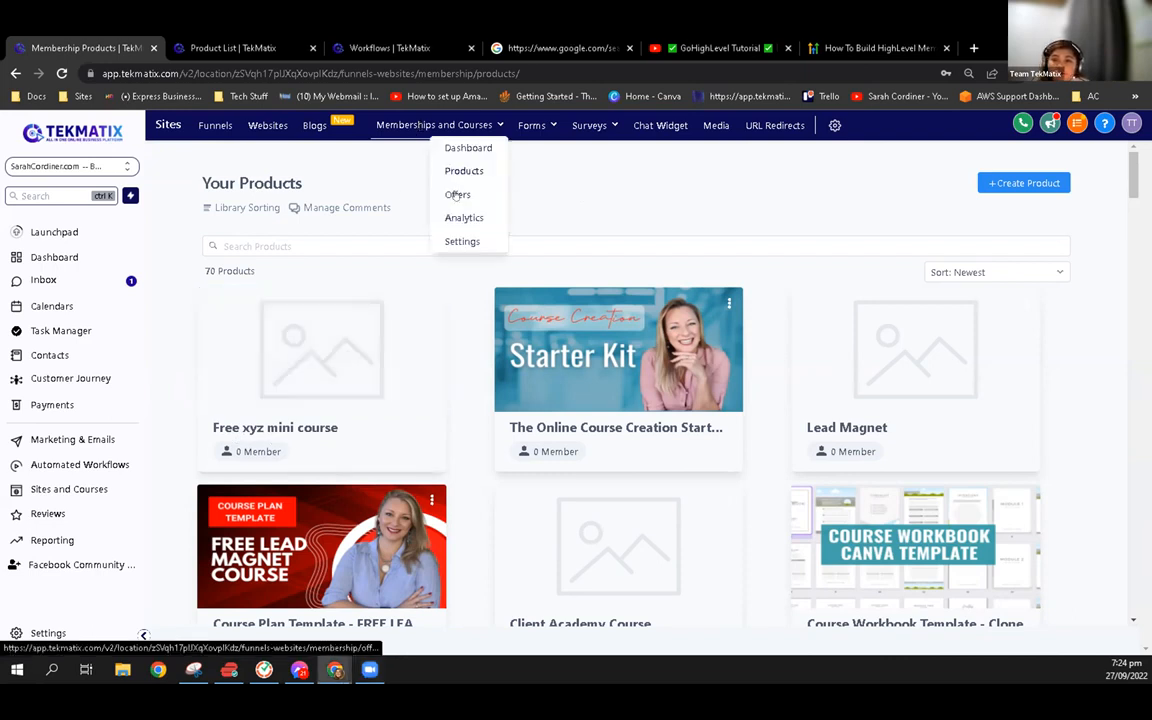
{"action": "left_click", "coordinate": [457, 194]}
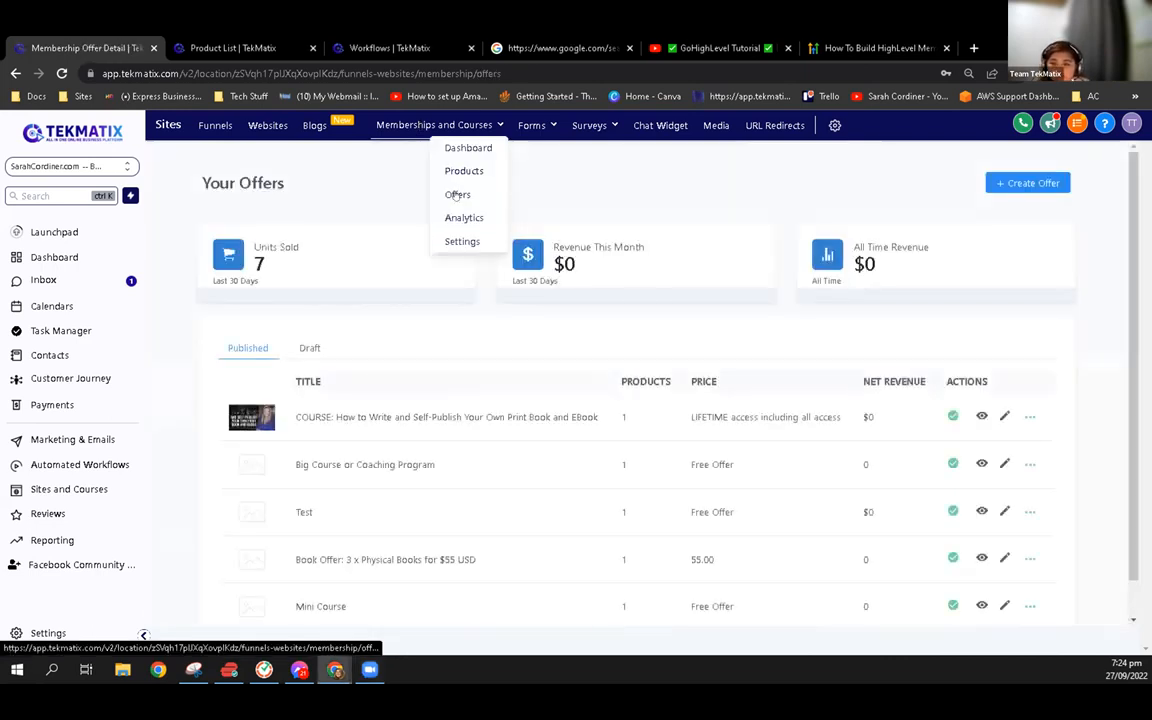
{"action": "left_click", "coordinate": [1042, 183]}
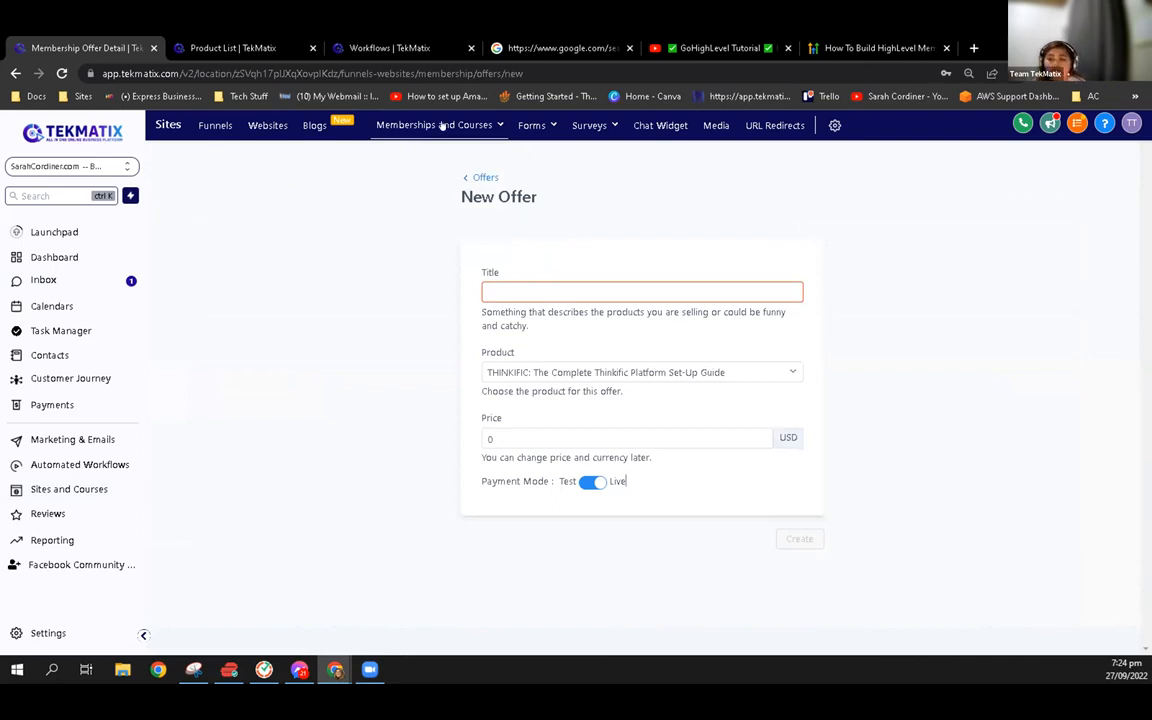
{"action": "left_click", "coordinate": [395, 116]}
{"action": "right_click", "coordinate": [462, 174]}
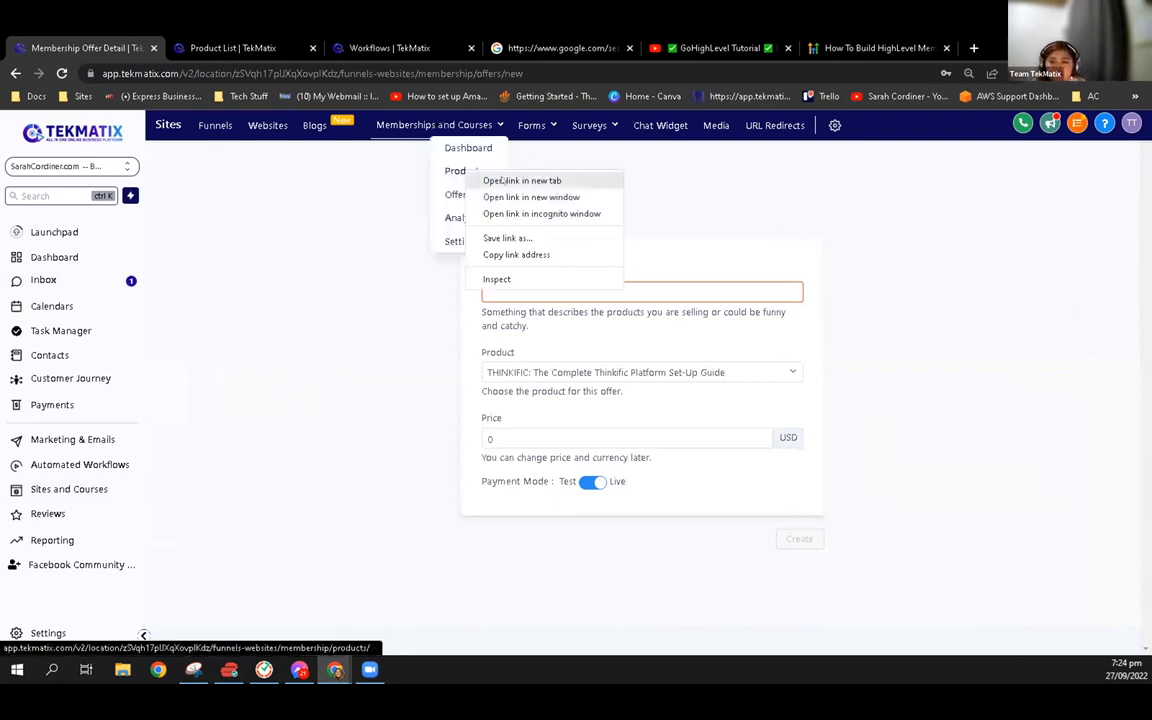
{"action": "left_click", "coordinate": [500, 178]}
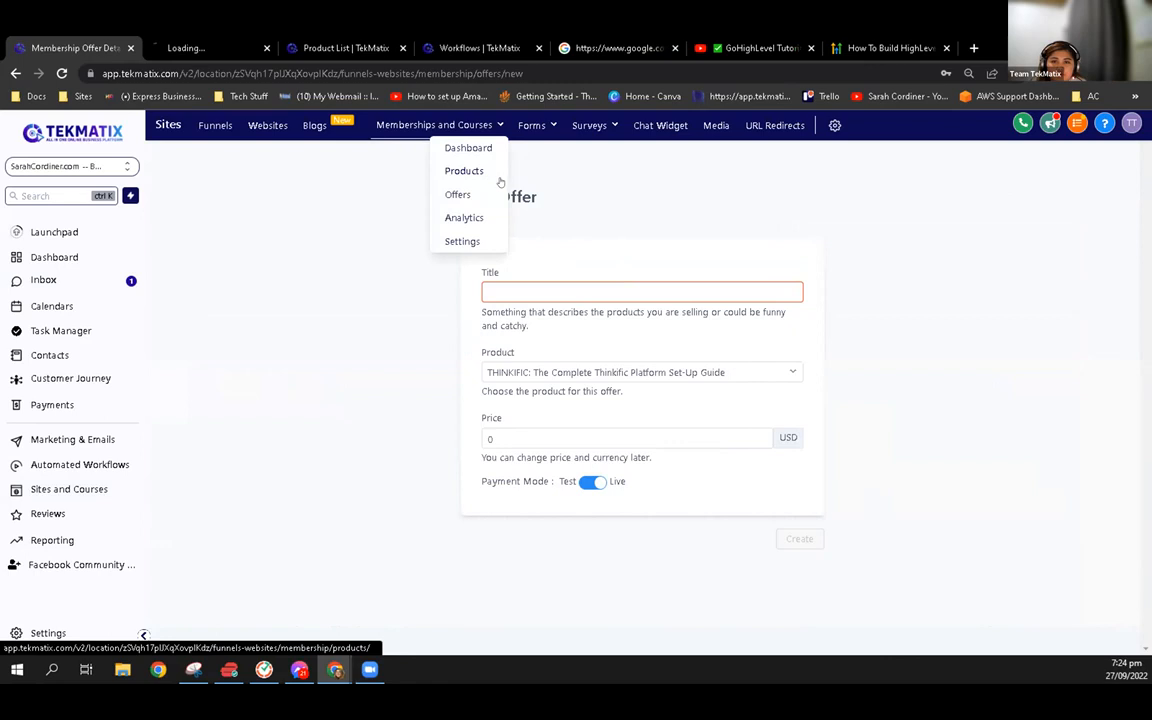
{"action": "left_click", "coordinate": [437, 124]}
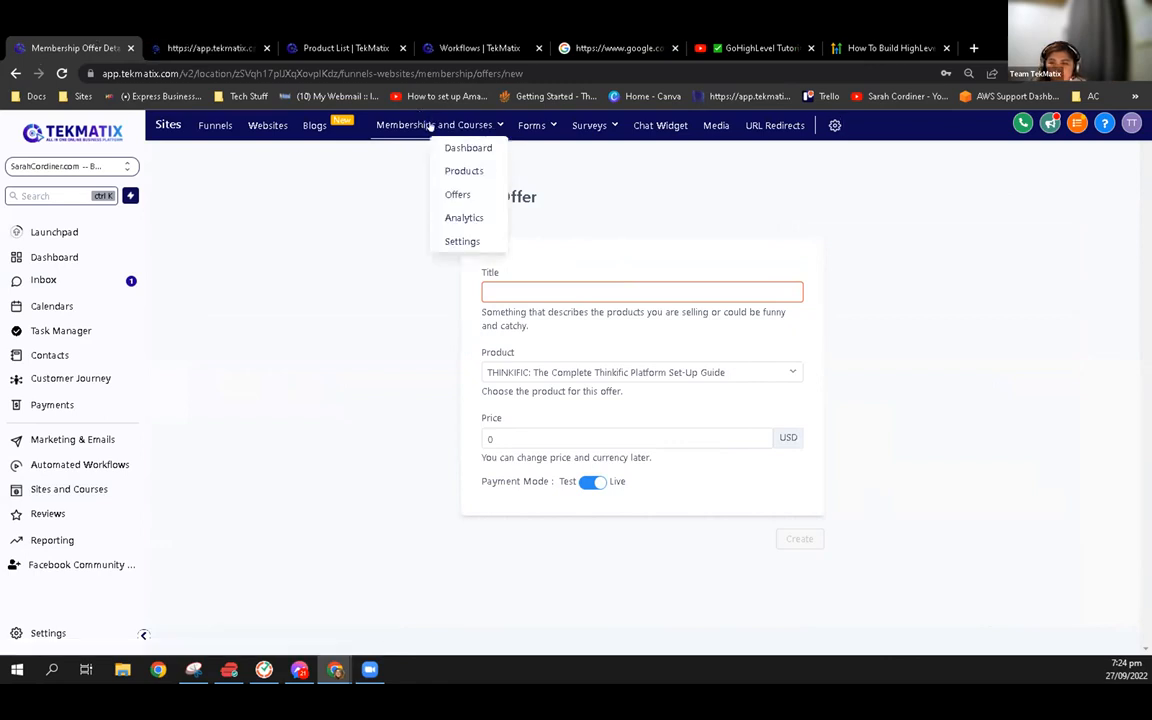
{"action": "left_click", "coordinate": [215, 47]}
{"action": "left_click", "coordinate": [117, 40]}
Copy the title of the "Free xyz mini course" product from the products list
{"action": "mouse_move", "coordinate": [430, 124]}
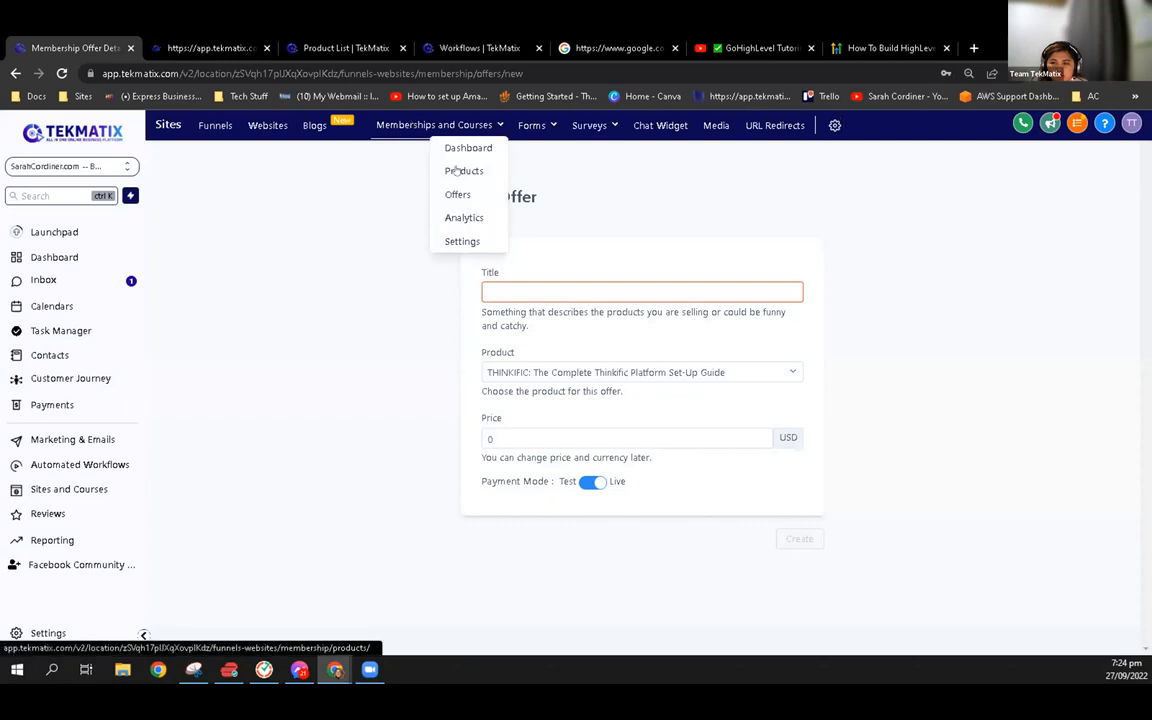
{"action": "left_click", "coordinate": [455, 172]}
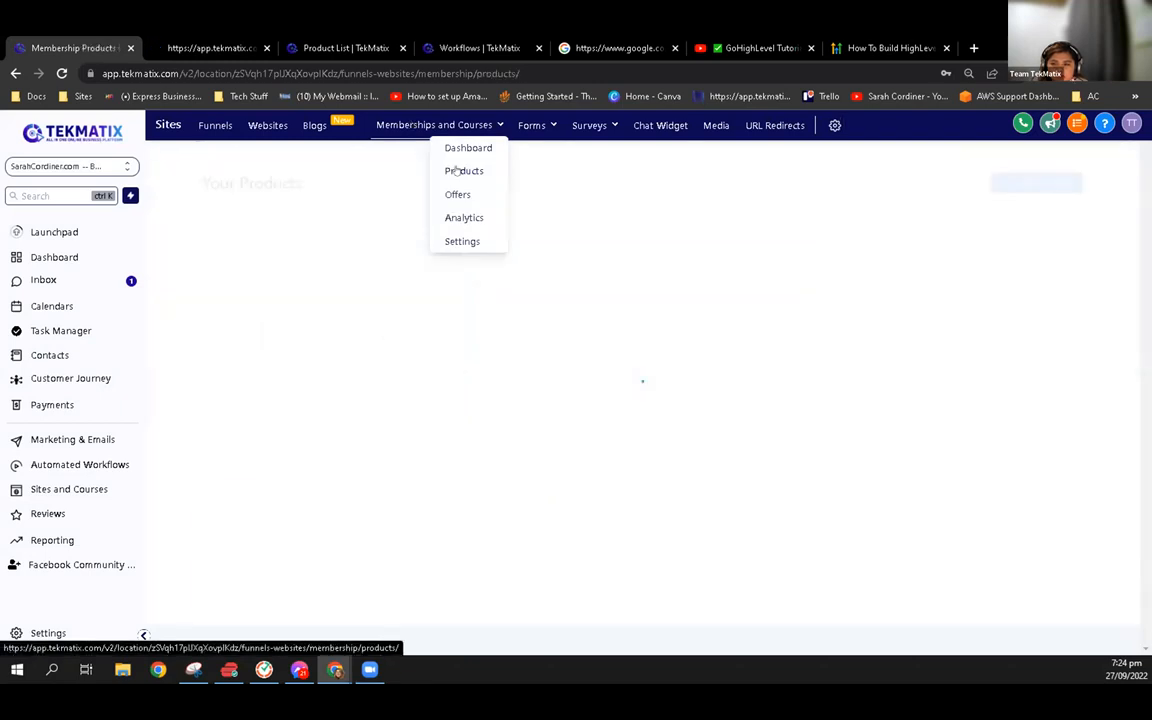
{"action": "left_click_drag", "start_coordinate": [211, 426], "coordinate": [341, 426]}
{"action": "key", "text": "ctrl+c"}
{"action": "left_click", "coordinate": [335, 425]}
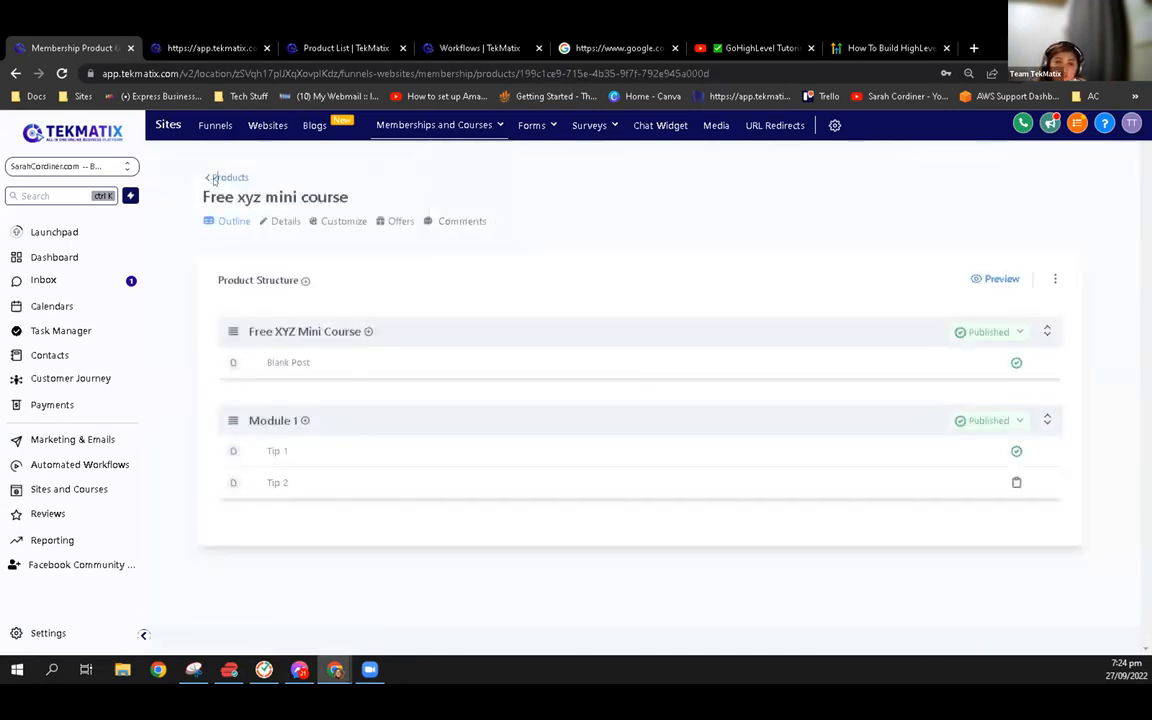
{"action": "left_click", "coordinate": [212, 177]}
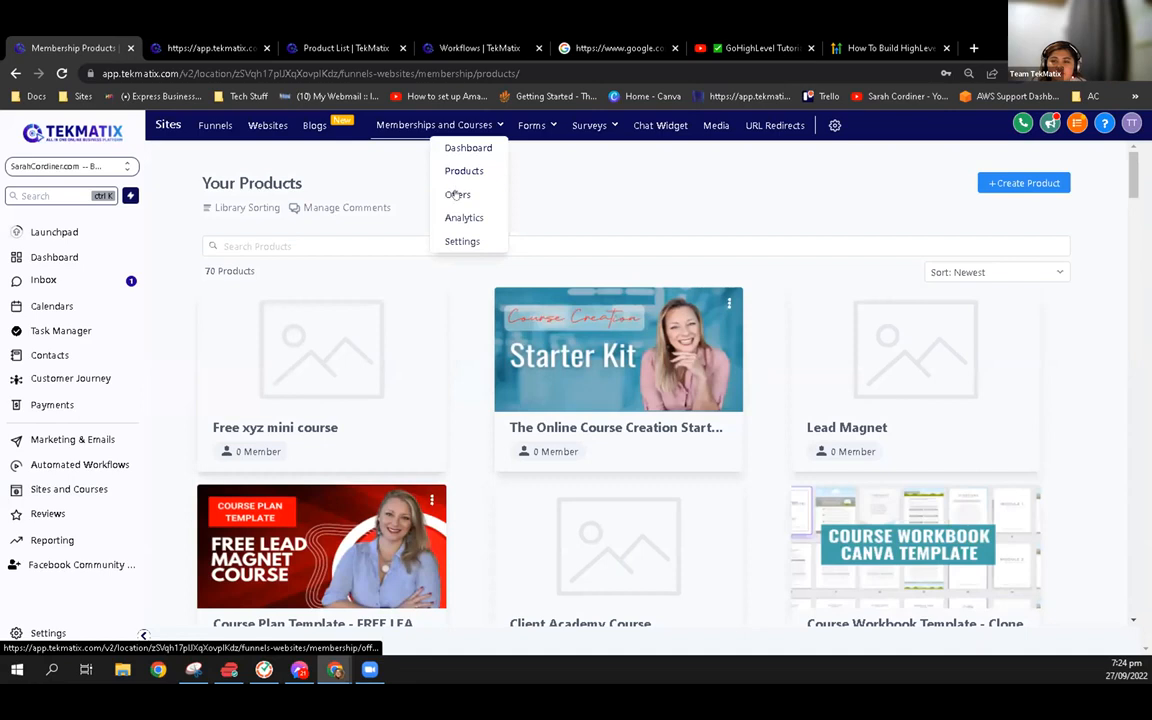
Start a new membership offer and title it "Free xyz mini course"
{"action": "left_click", "coordinate": [456, 194]}
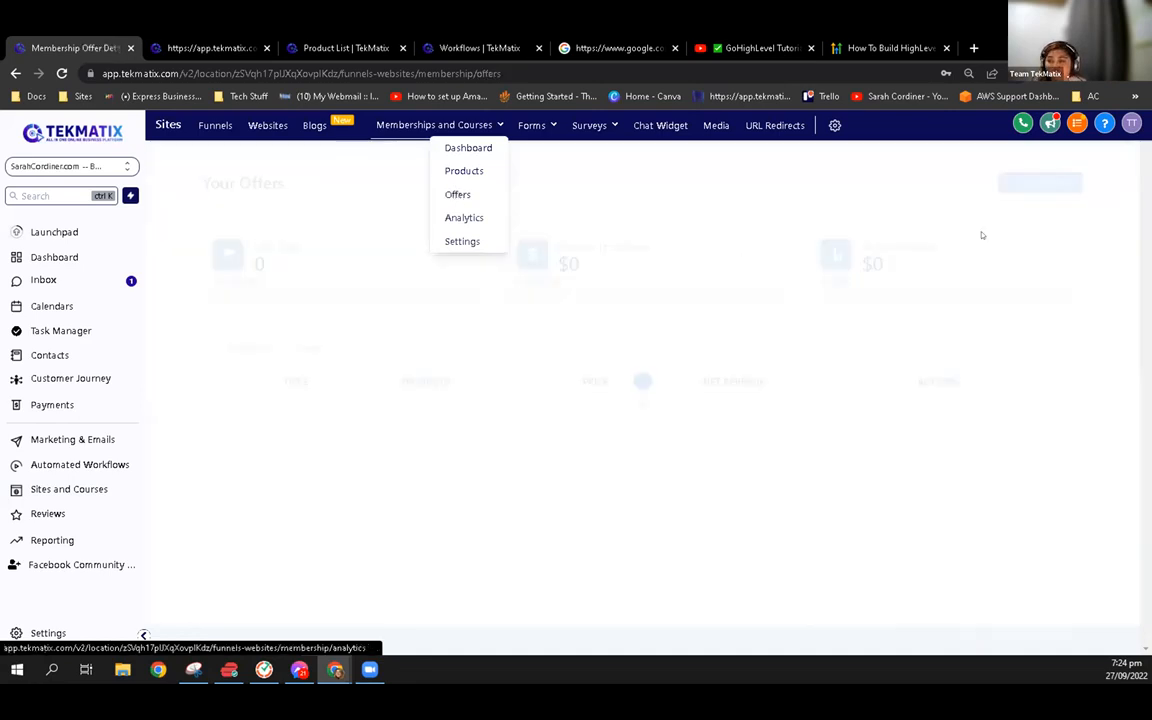
{"action": "left_click", "coordinate": [1020, 184]}
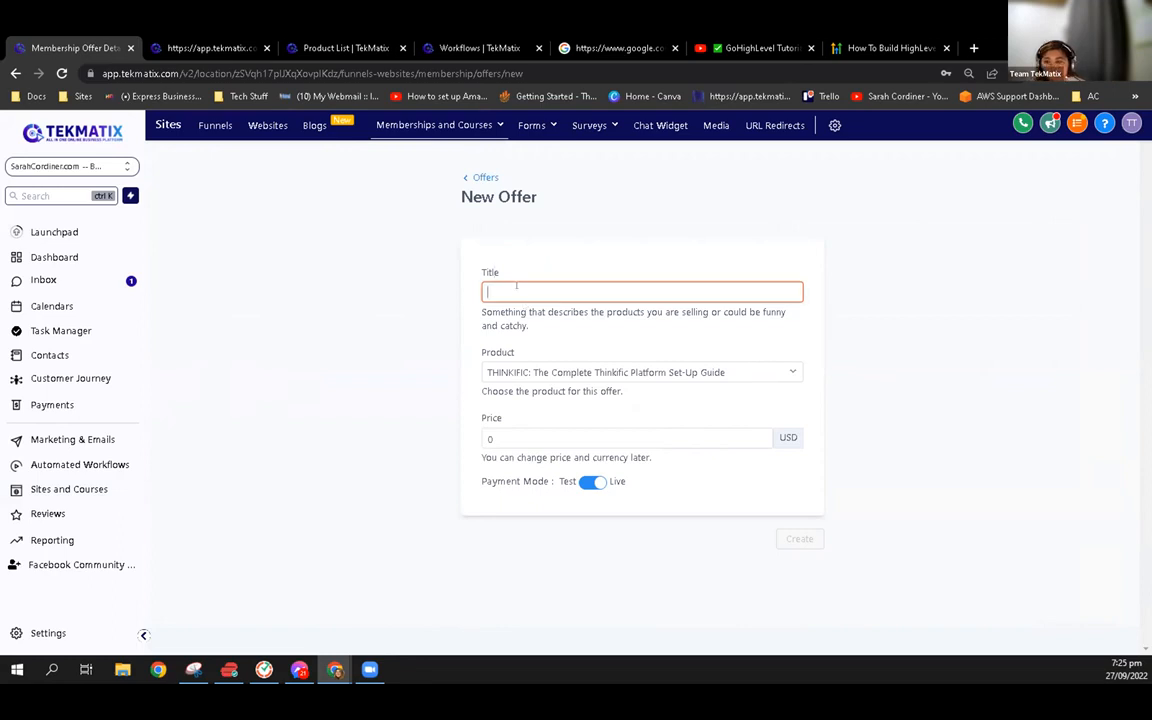
{"action": "key", "text": "ctrl+v"}
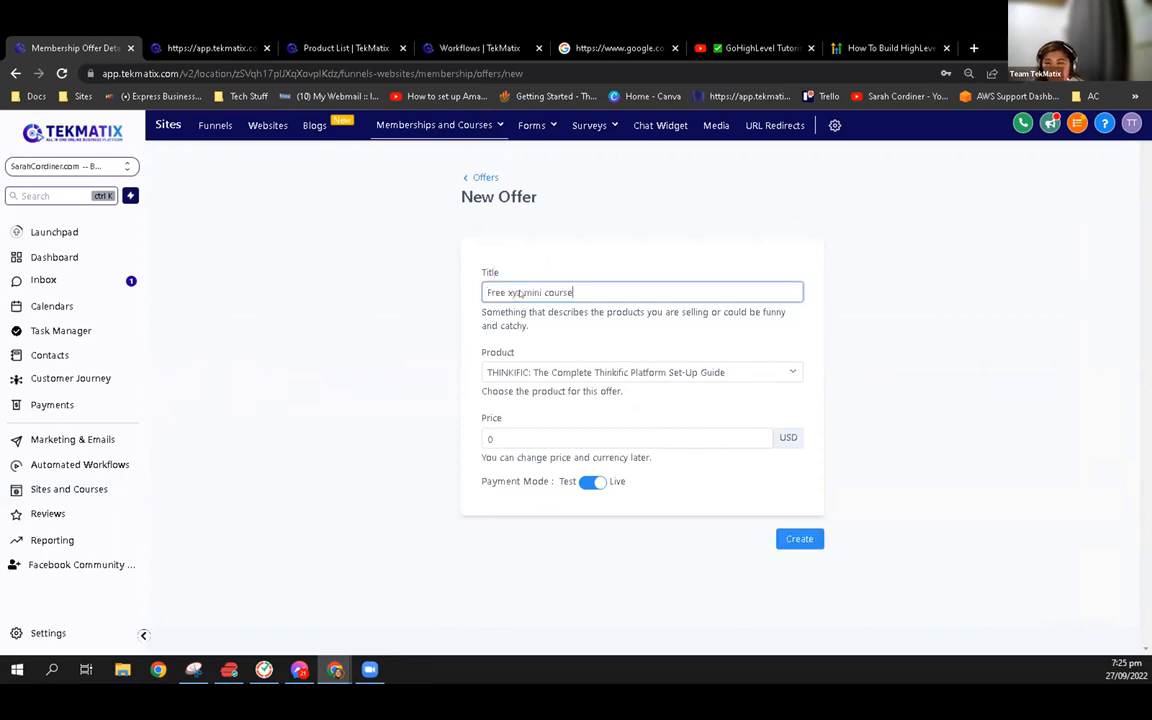
Choose "Free xyz mini course" as the offer's product, keep the price at 0 USD and create the offer
{"action": "left_click", "coordinate": [638, 370]}
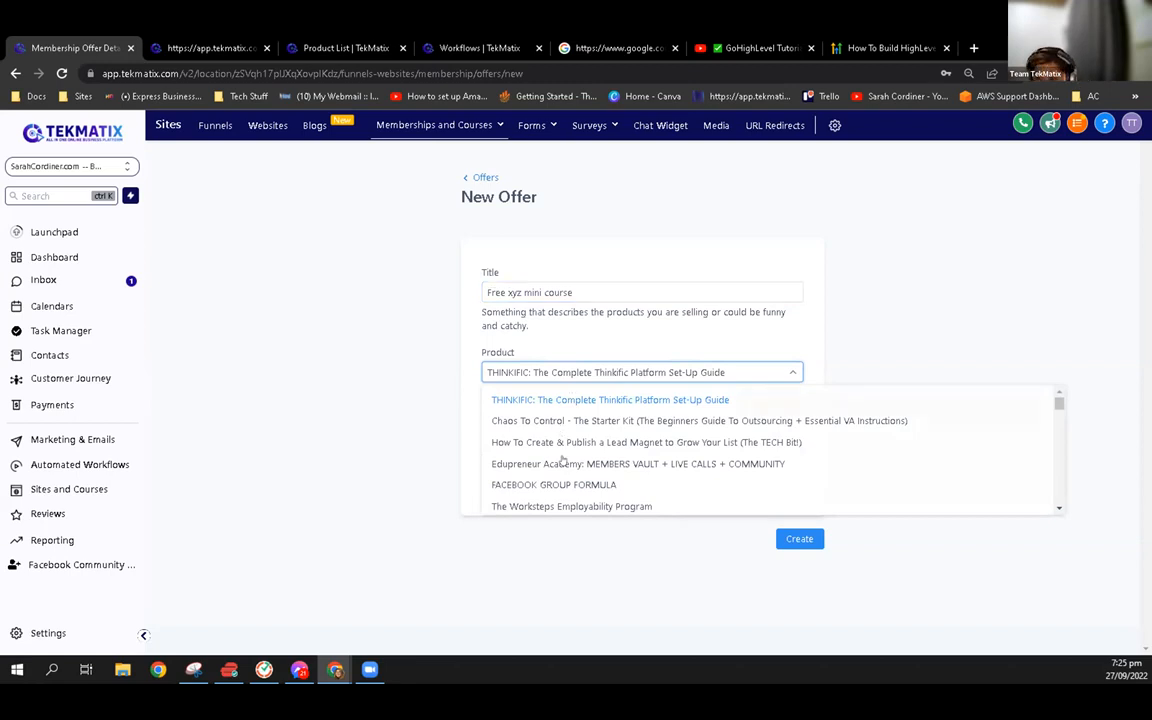
{"action": "scroll", "coordinate": [563, 460], "scroll_direction": "down", "scroll_amount": 1}
{"action": "scroll", "coordinate": [563, 460], "scroll_direction": "down", "scroll_amount": 2}
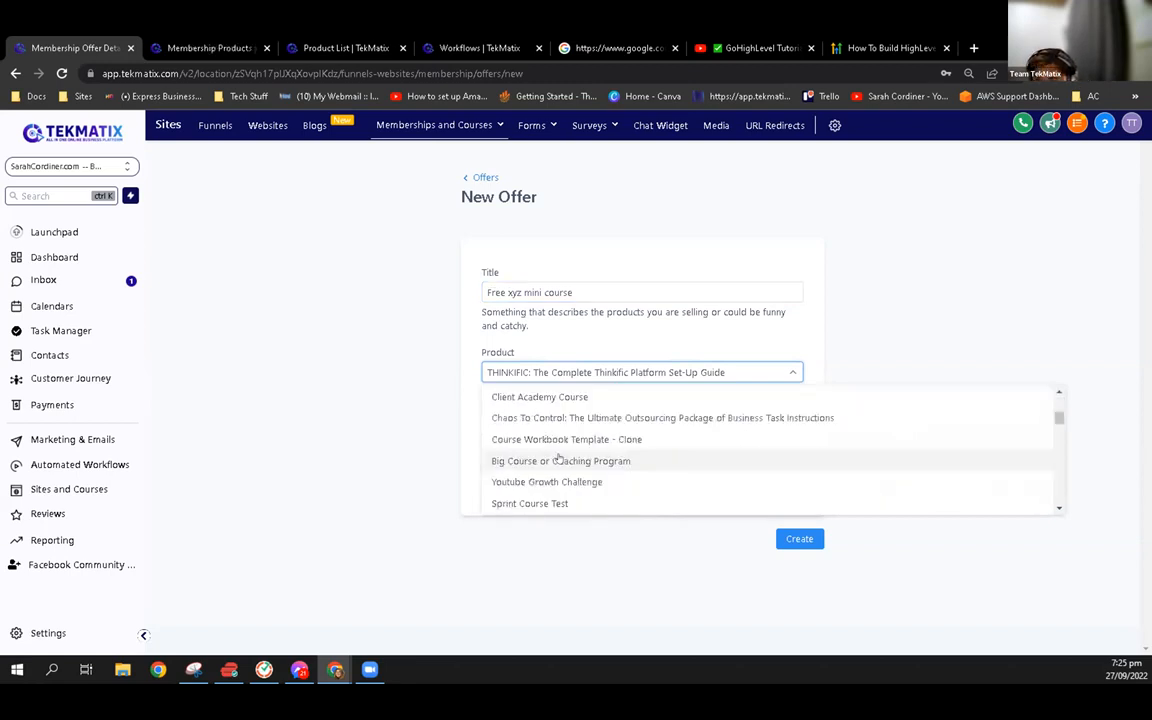
{"action": "scroll", "coordinate": [553, 450], "scroll_direction": "up", "scroll_amount": 1}
{"action": "left_click", "coordinate": [553, 447]}
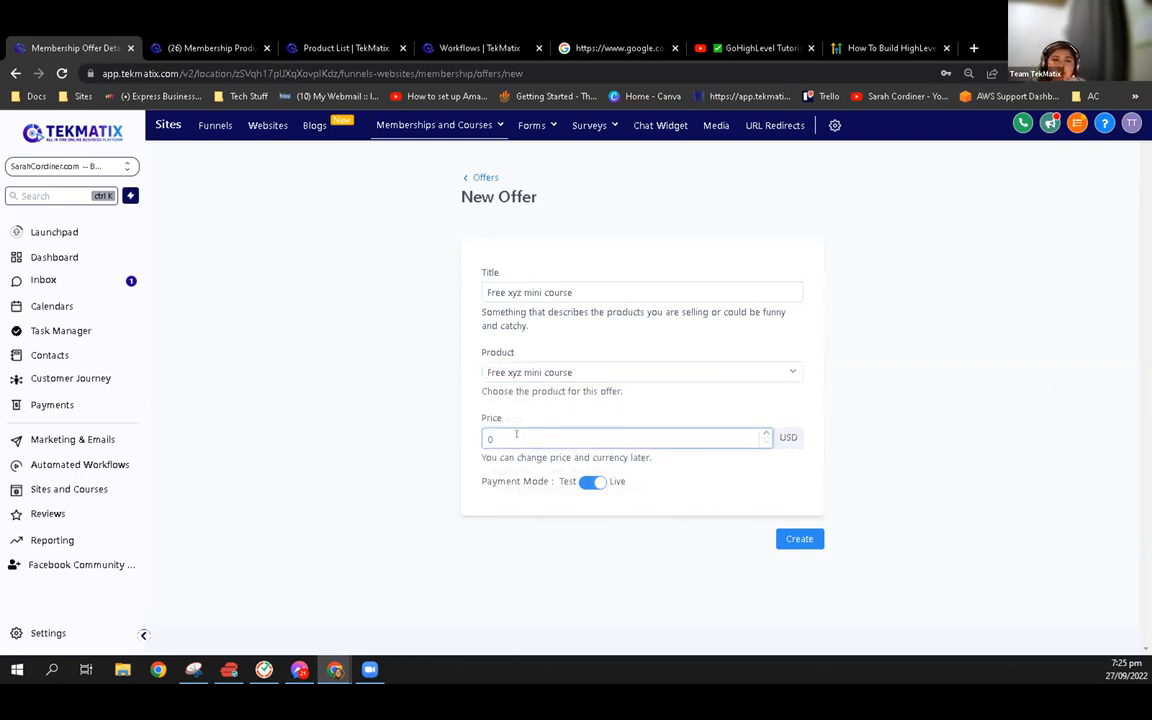
{"action": "left_click", "coordinate": [805, 540]}
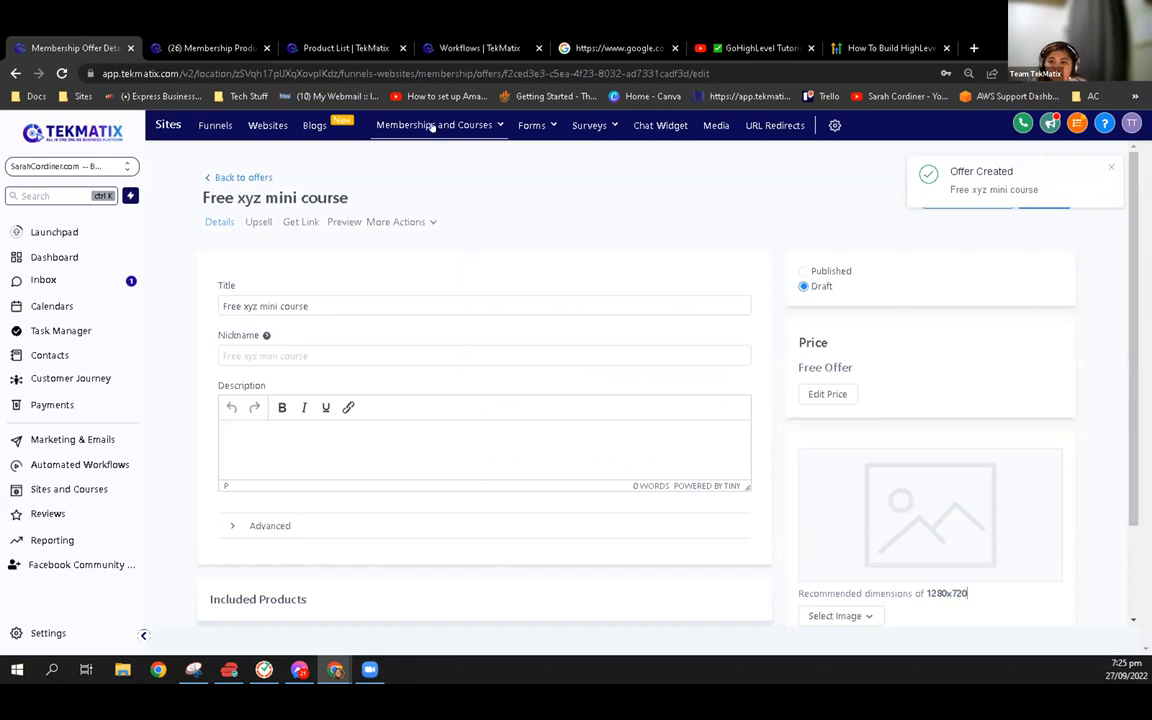
Open the Free xyz mini course product from the products list and view the offers attached to it
{"action": "mouse_move", "coordinate": [420, 125]}
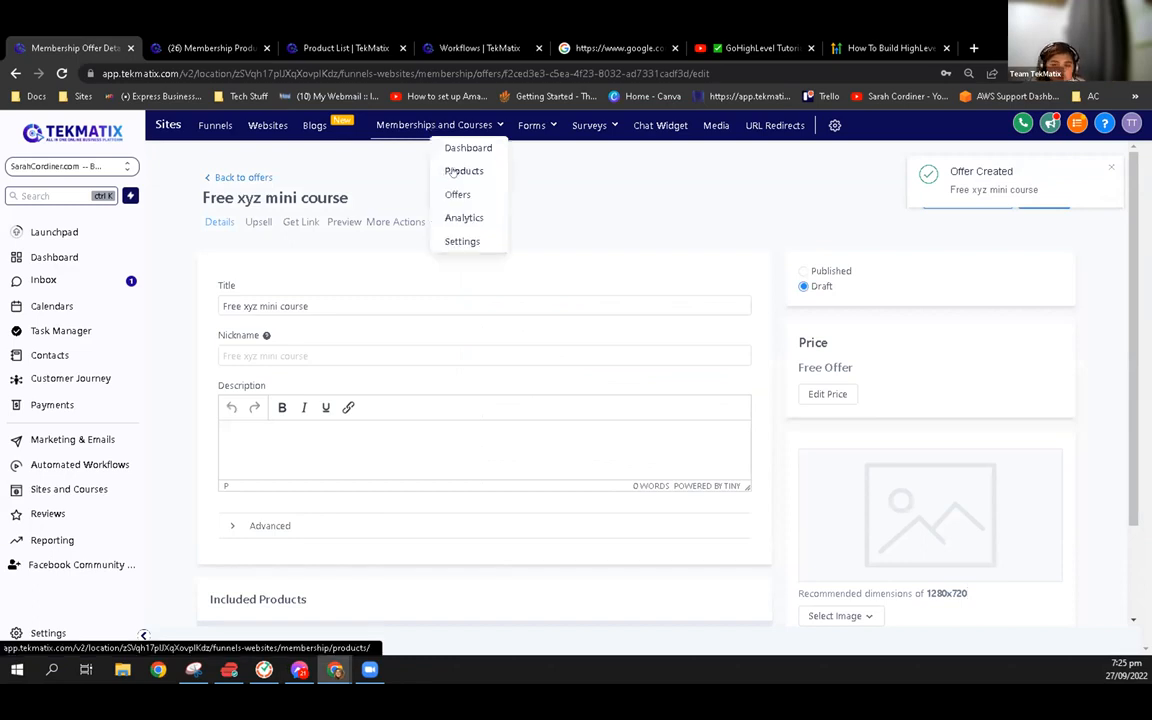
{"action": "left_click", "coordinate": [453, 172]}
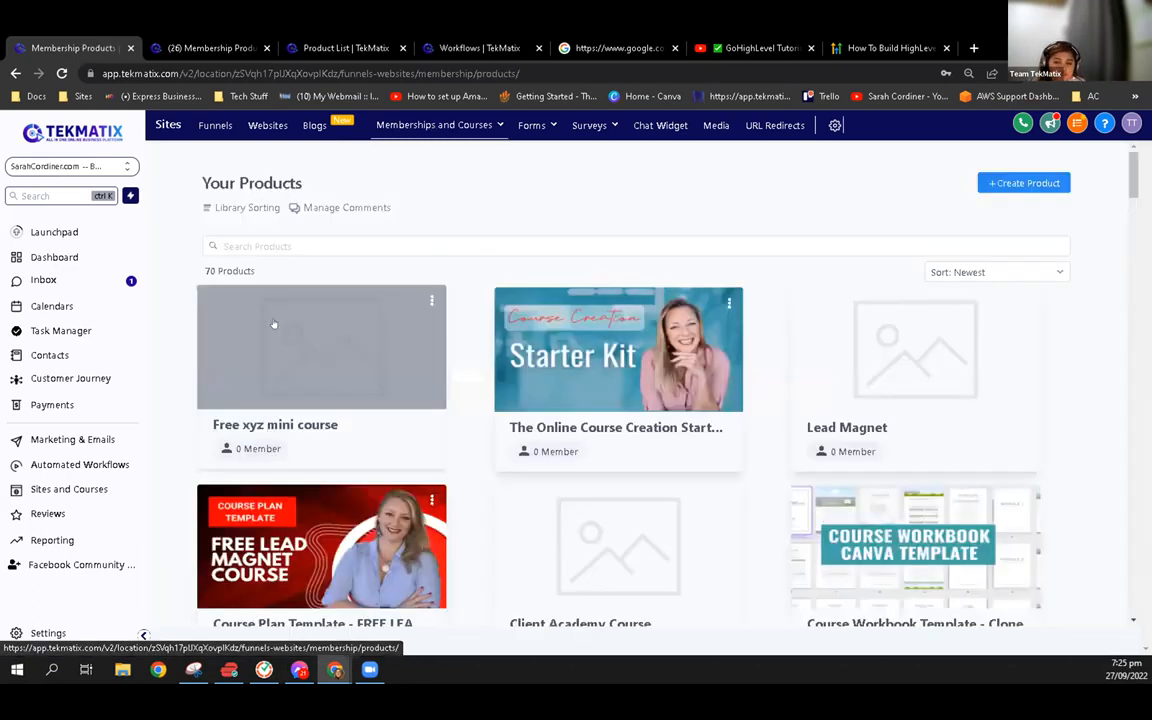
{"action": "left_click", "coordinate": [308, 357]}
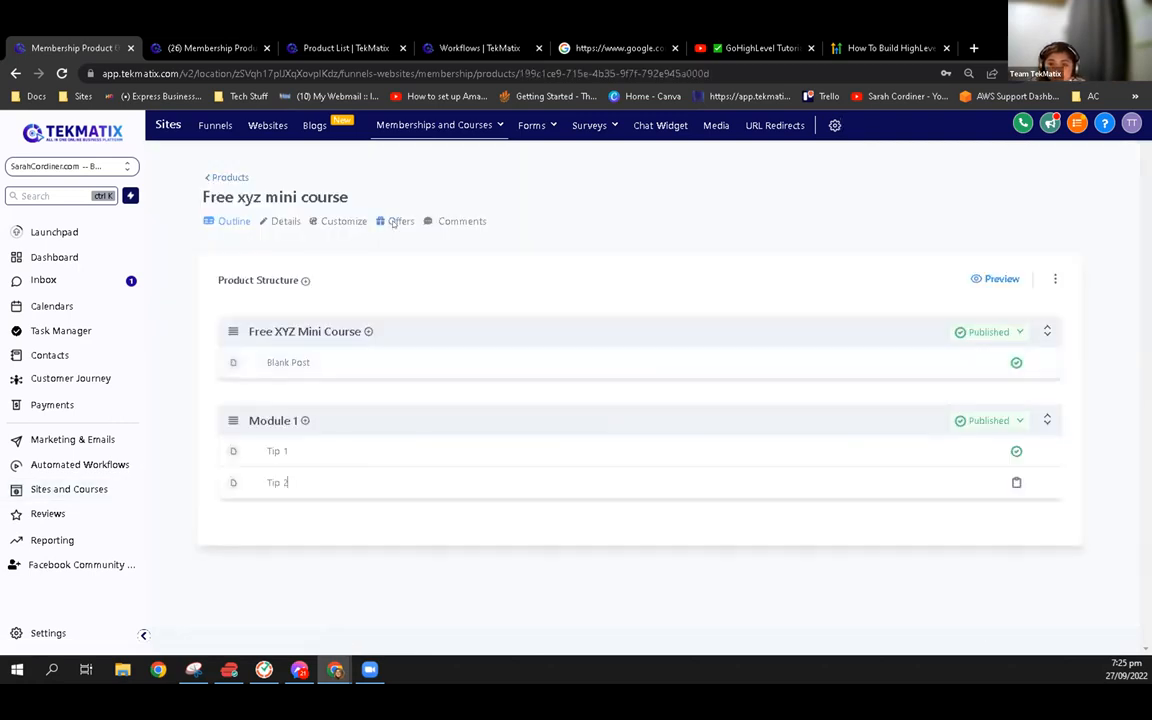
{"action": "left_click", "coordinate": [394, 221]}
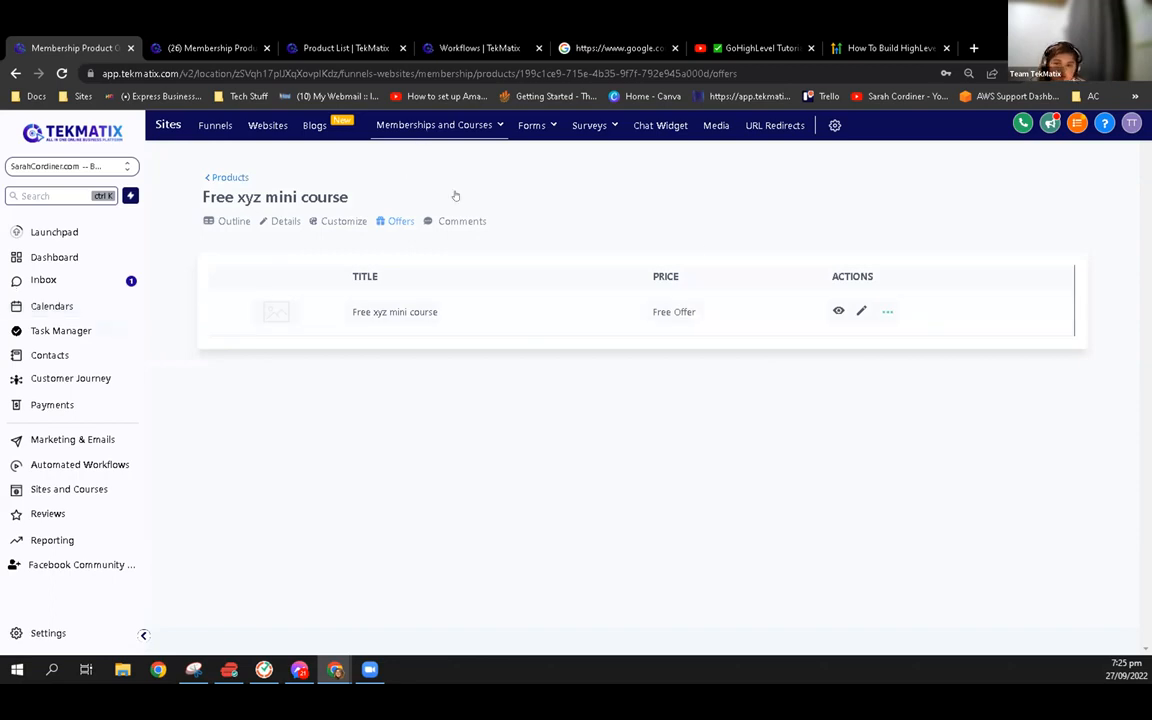
Open the Free xyz mini course offer, copy its link and load it in a new browser tab
{"action": "left_click", "coordinate": [397, 311]}
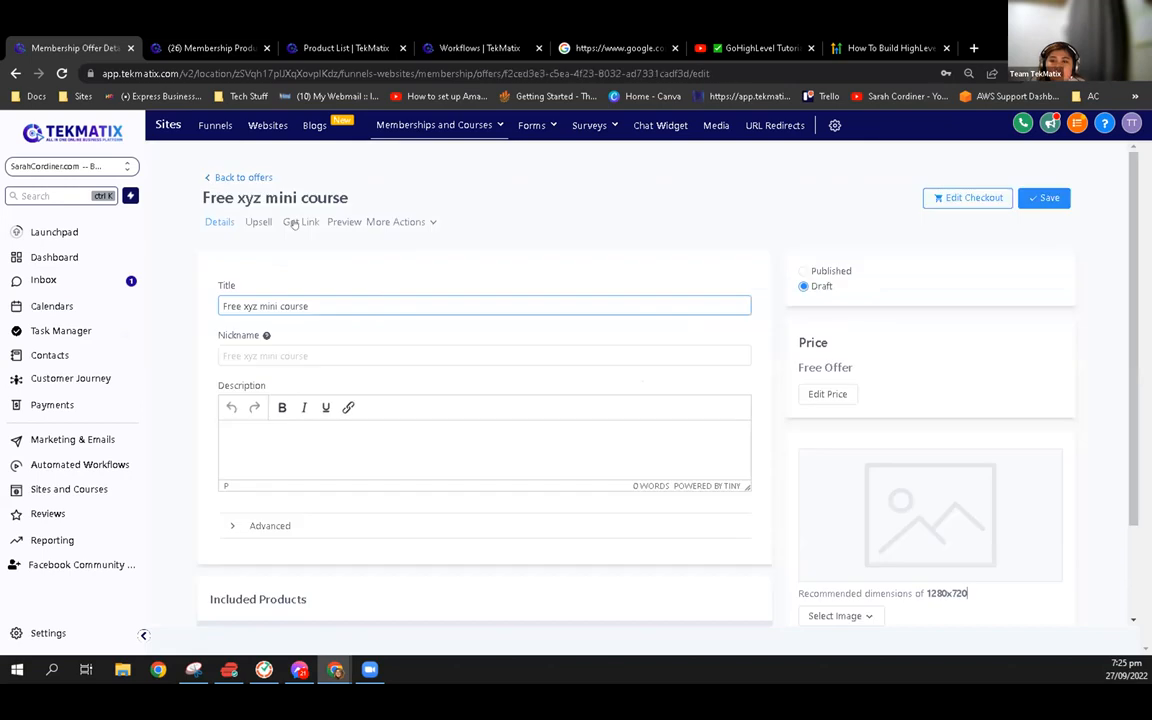
{"action": "left_click", "coordinate": [295, 223]}
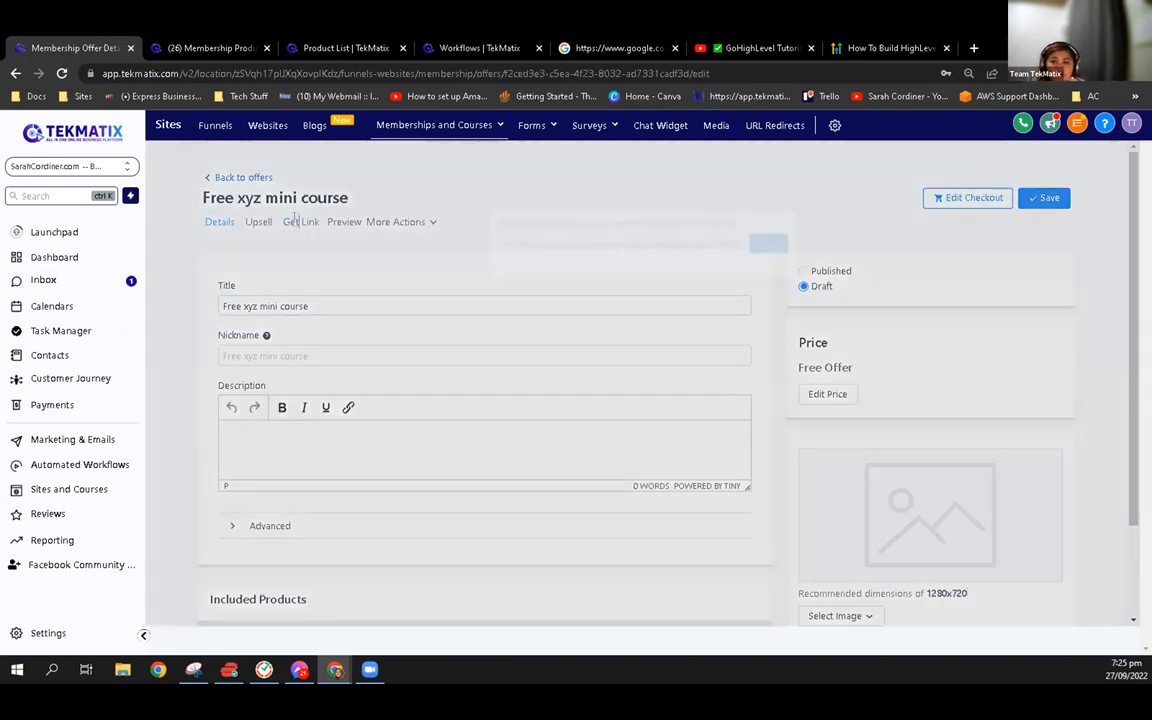
{"action": "left_click", "coordinate": [779, 244]}
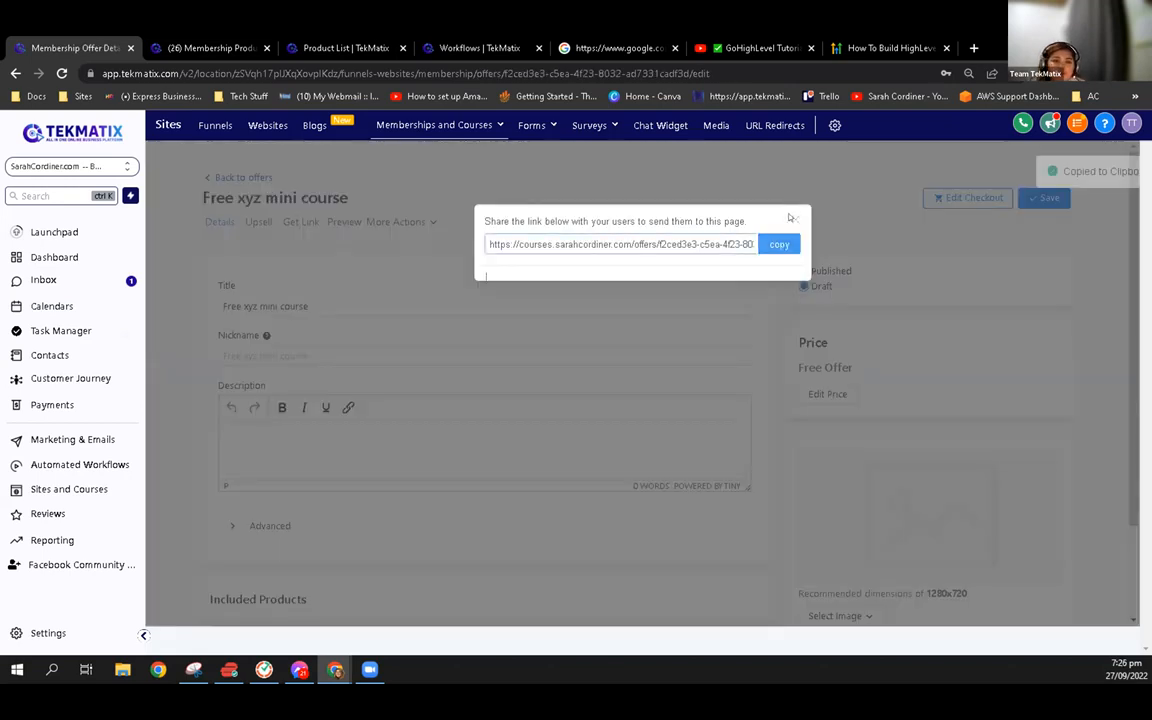
{"action": "left_click", "coordinate": [973, 48]}
{"action": "key", "text": "ctrl+v"}
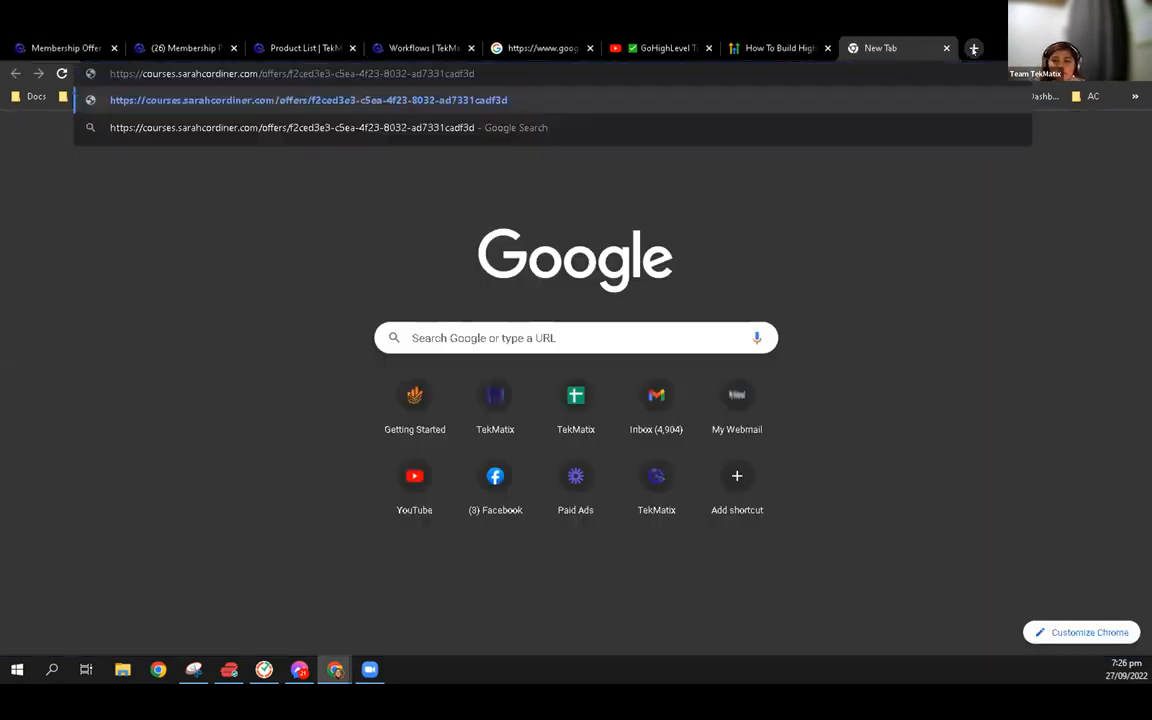
{"action": "key", "text": "Return"}
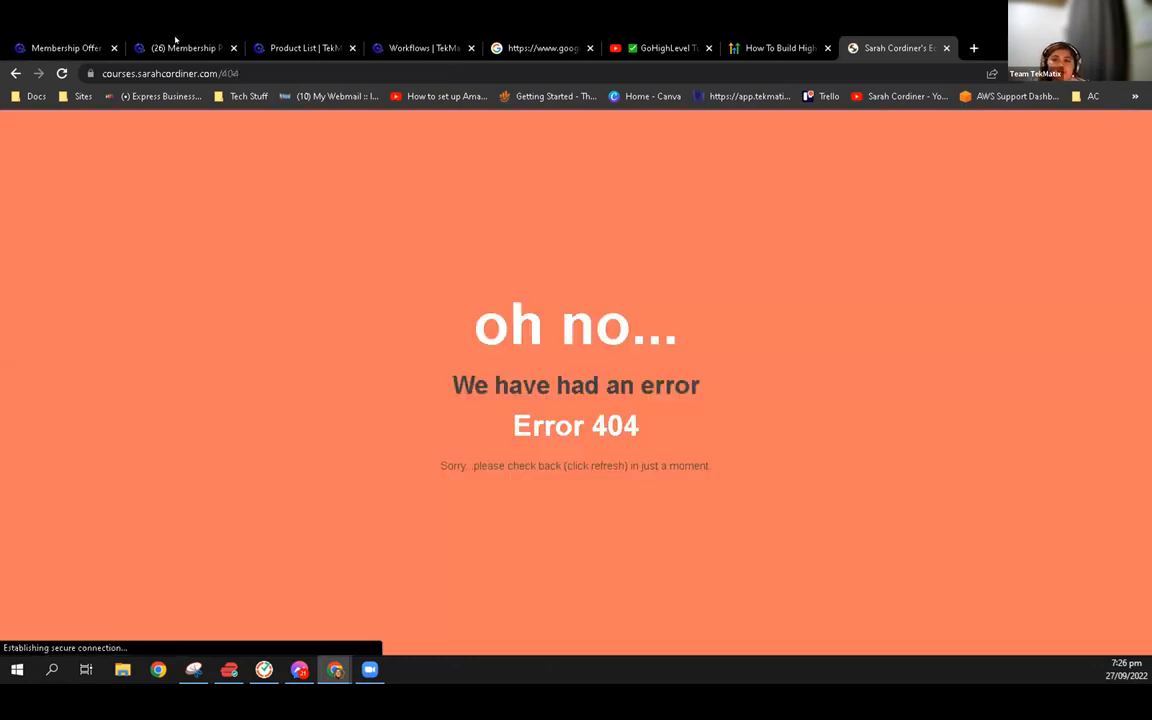
Return to the membership area and look through the published offers list for the mini course offer
{"action": "left_click", "coordinate": [175, 42]}
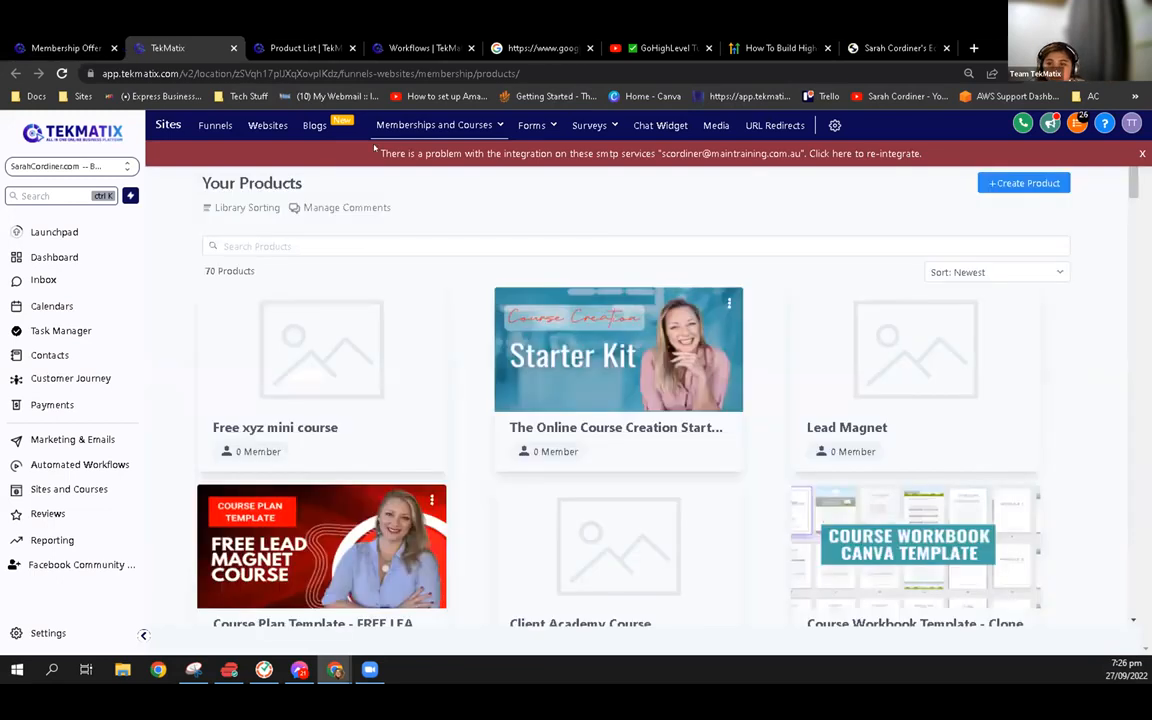
{"action": "left_click", "coordinate": [425, 127]}
{"action": "left_click", "coordinate": [52, 42]}
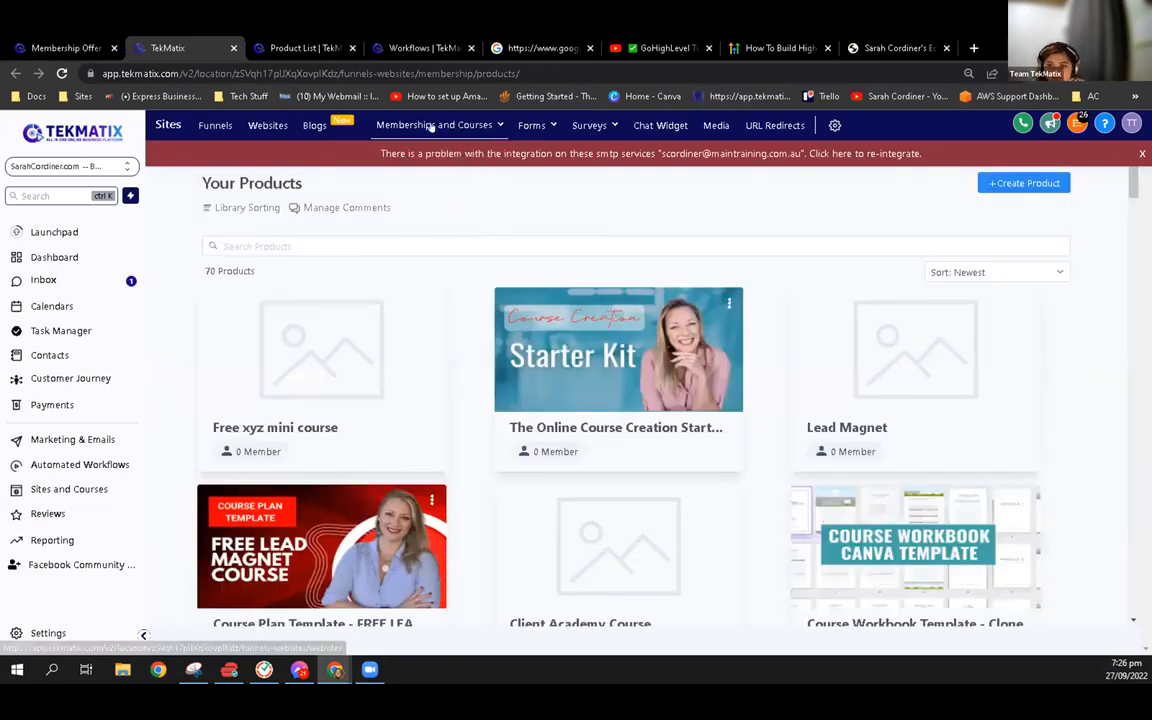
{"action": "mouse_move", "coordinate": [432, 126]}
{"action": "left_click", "coordinate": [457, 195]}
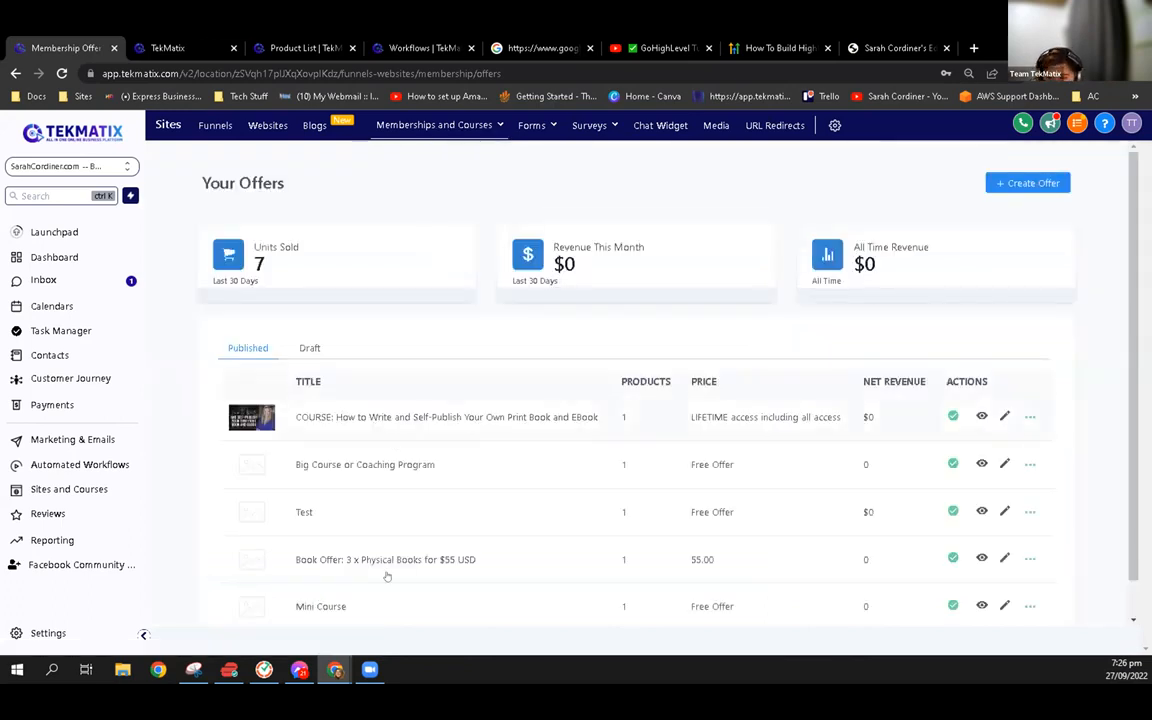
{"action": "scroll", "coordinate": [370, 551], "scroll_direction": "down", "scroll_amount": 1}
{"action": "scroll", "coordinate": [324, 269], "scroll_direction": "up", "scroll_amount": 1}
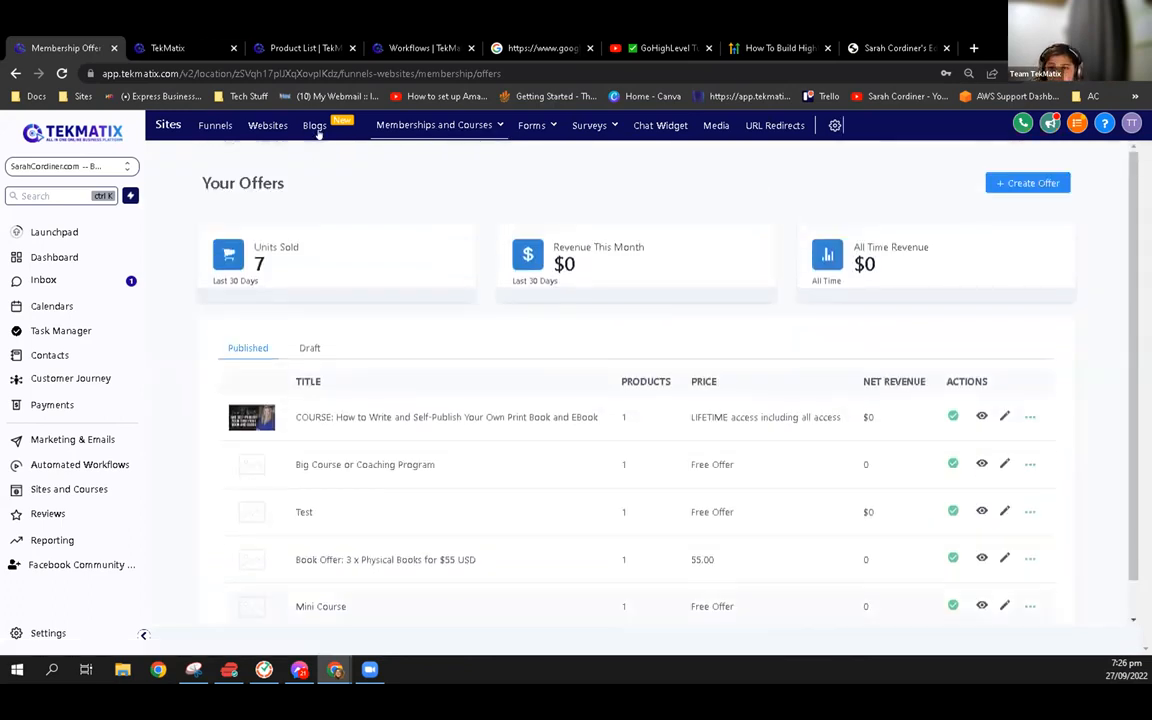
Open the offer attached to the Free xyz mini course product, set it to Published and save it
{"action": "mouse_move", "coordinate": [440, 128]}
{"action": "left_click", "coordinate": [458, 172]}
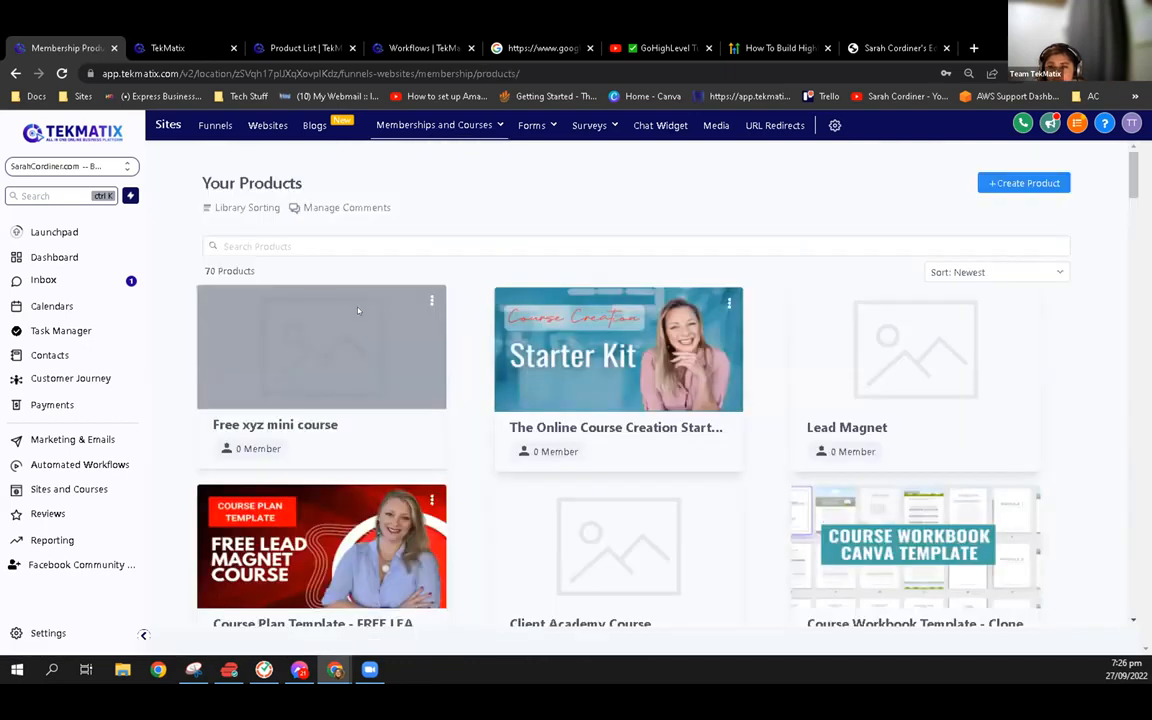
{"action": "left_click", "coordinate": [358, 311]}
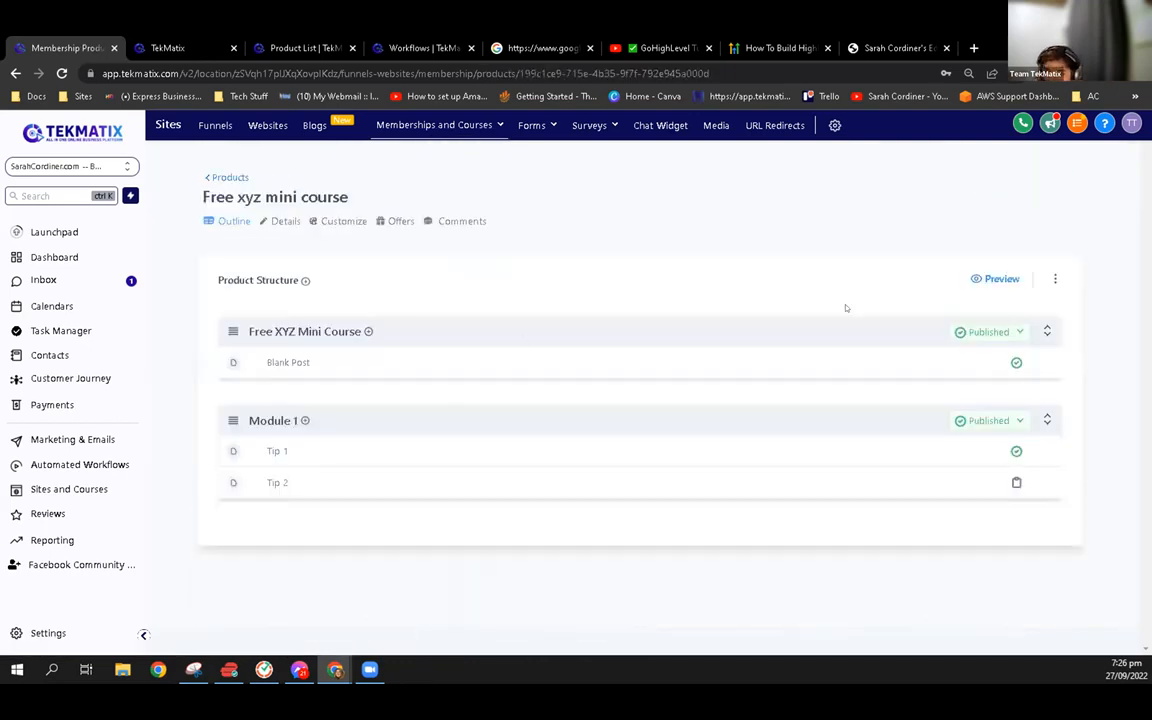
{"action": "left_click", "coordinate": [400, 221]}
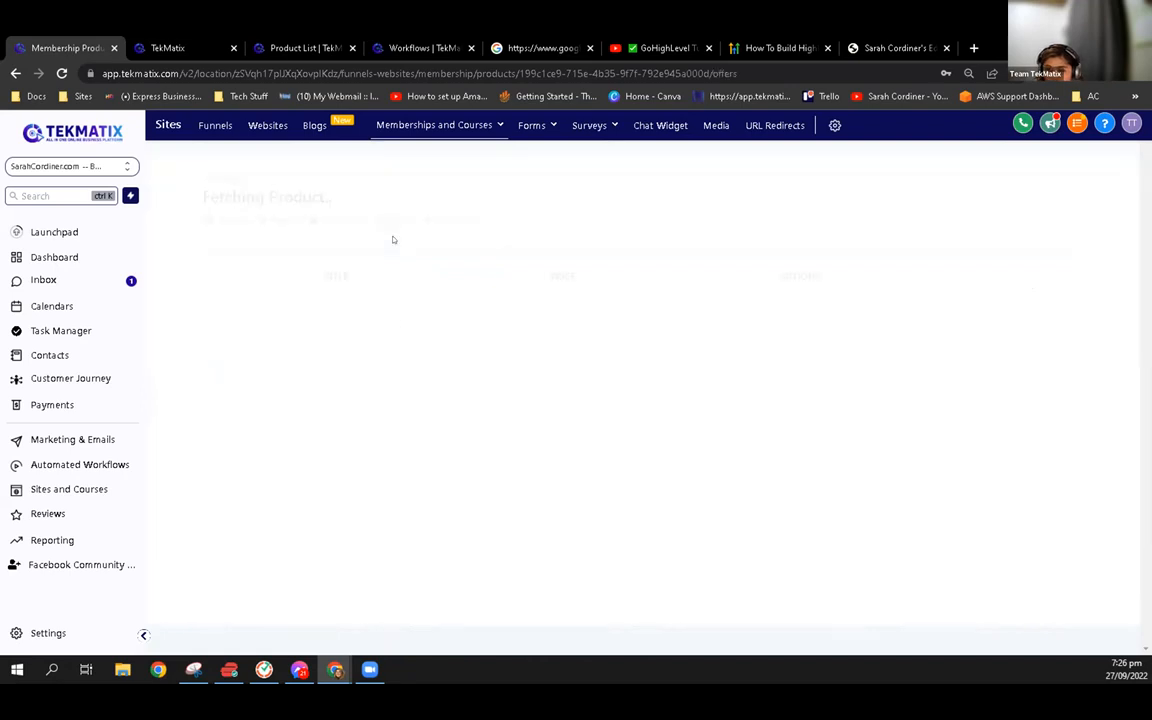
{"action": "left_click", "coordinate": [386, 314]}
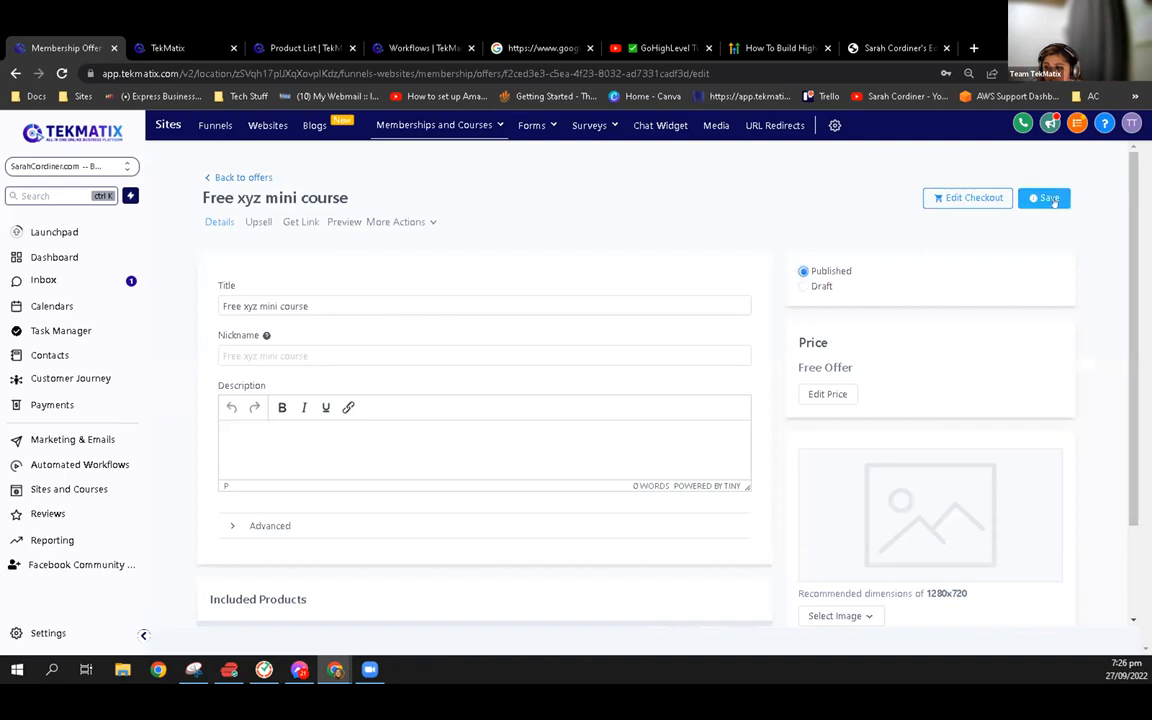
{"action": "left_click", "coordinate": [1050, 198]}
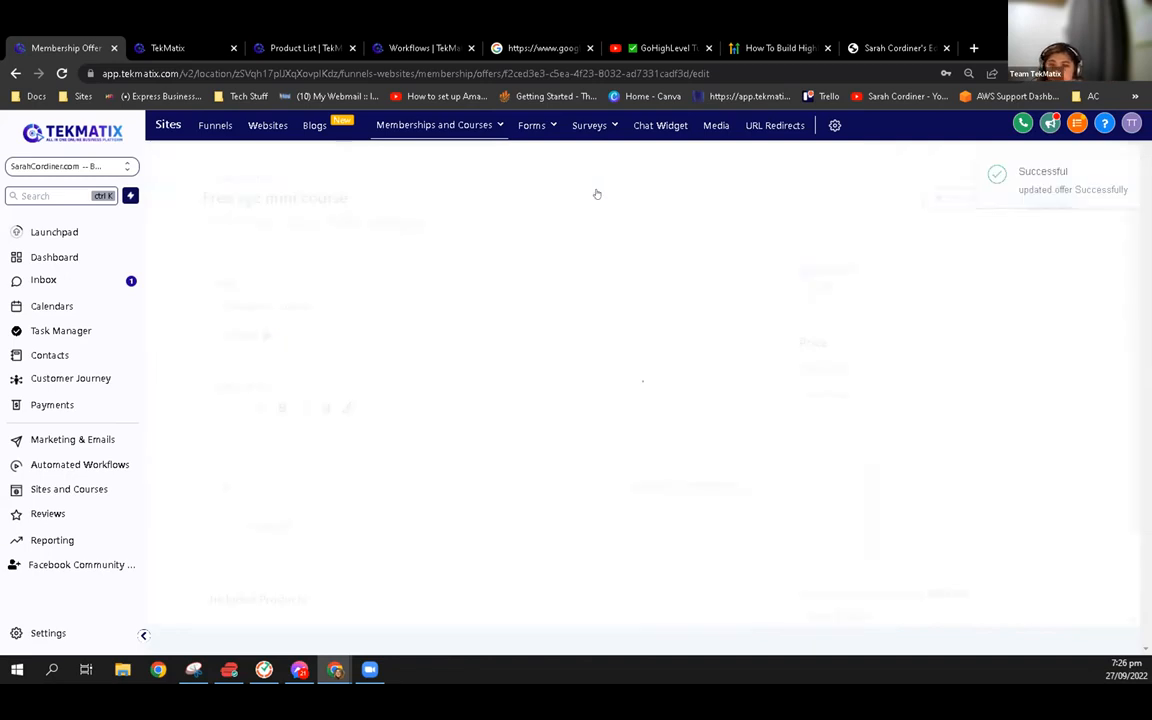
Copy the Free xyz mini course offer's link again and view its sign-up page in a new browser tab
{"action": "left_click", "coordinate": [300, 222]}
{"action": "left_click", "coordinate": [779, 244]}
{"action": "key", "text": "ctrl+t"}
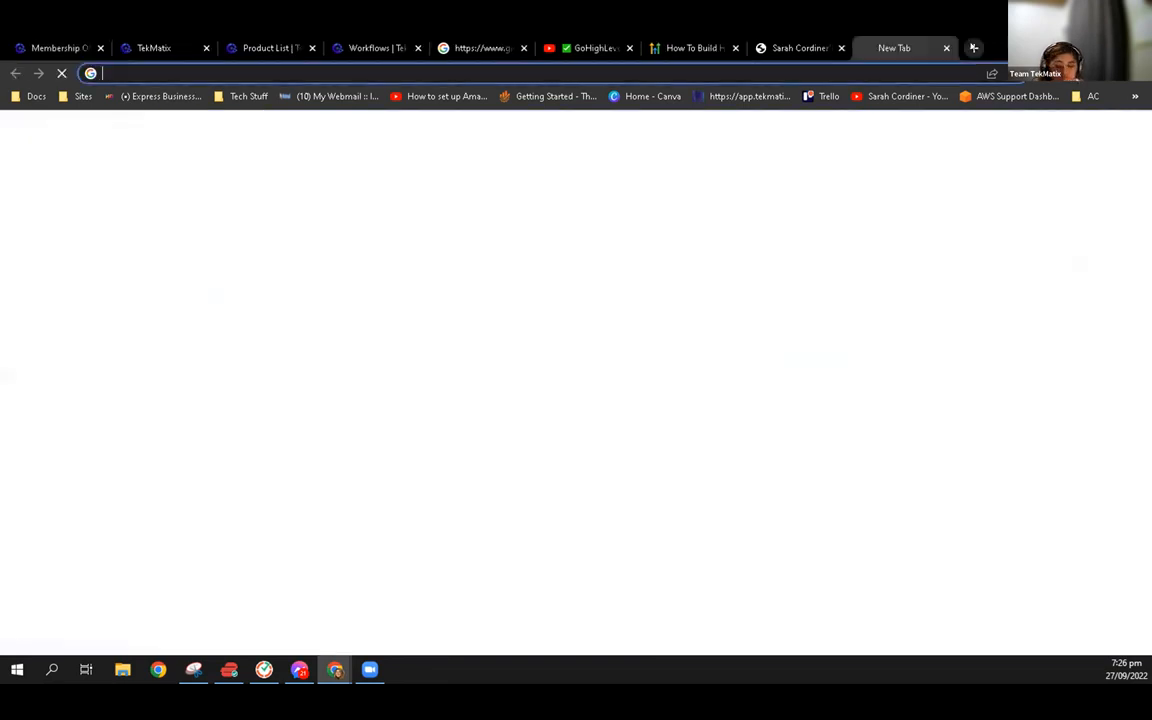
{"action": "key", "text": "ctrl+v"}
{"action": "key", "text": "Return"}
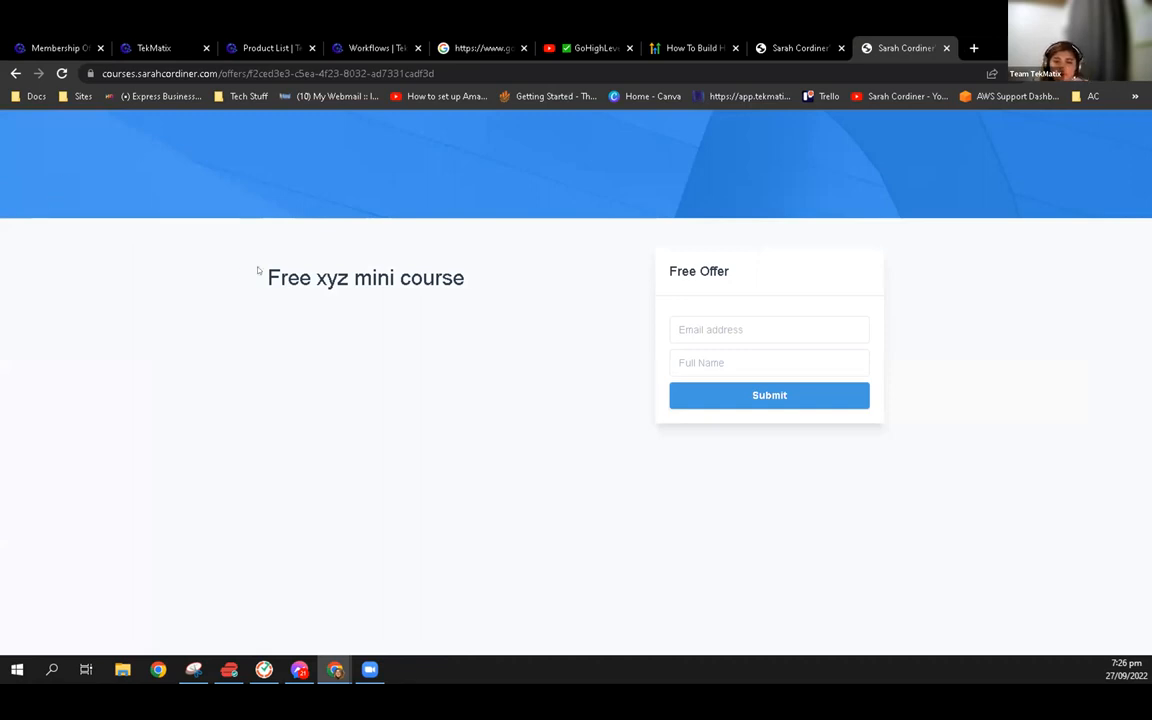
{"action": "left_click_drag", "start_coordinate": [258, 272], "coordinate": [534, 271]}
{"action": "left_click", "coordinate": [380, 355]}
Open the "FREE Lead Magnet template - mini course or ebook" funnel from the lead magnet templates folder and edit its opt-in page
{"action": "left_click", "coordinate": [375, 48]}
{"action": "left_click", "coordinate": [265, 48]}
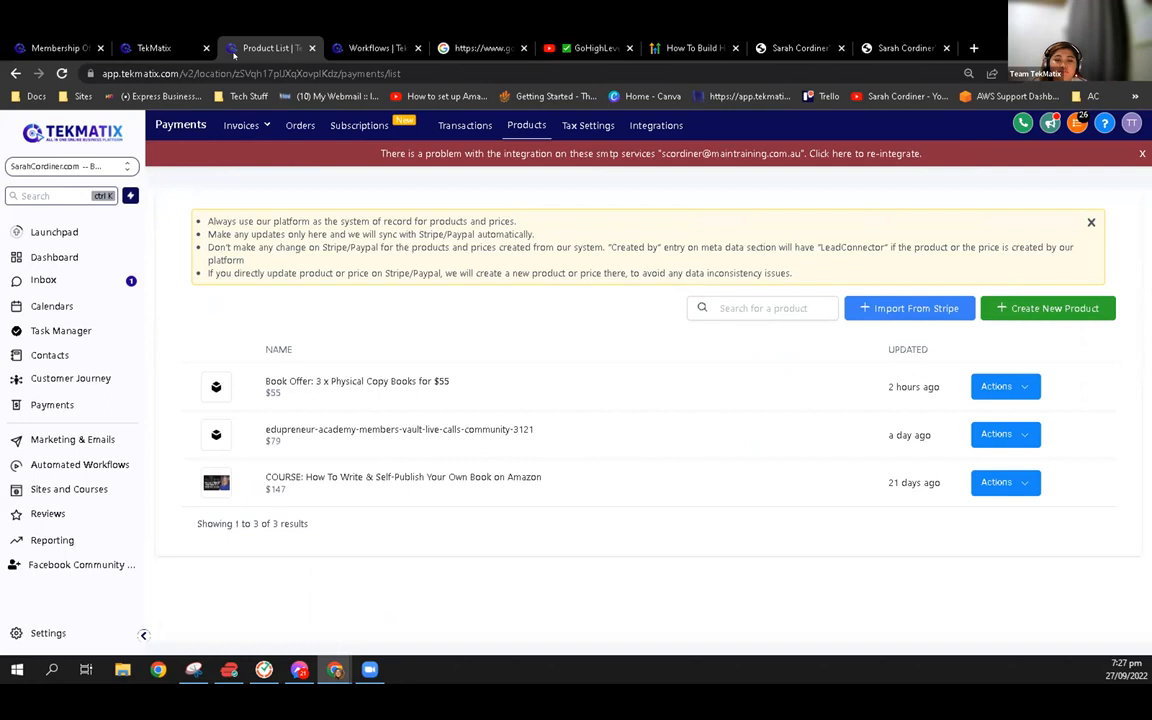
{"action": "left_click", "coordinate": [76, 492]}
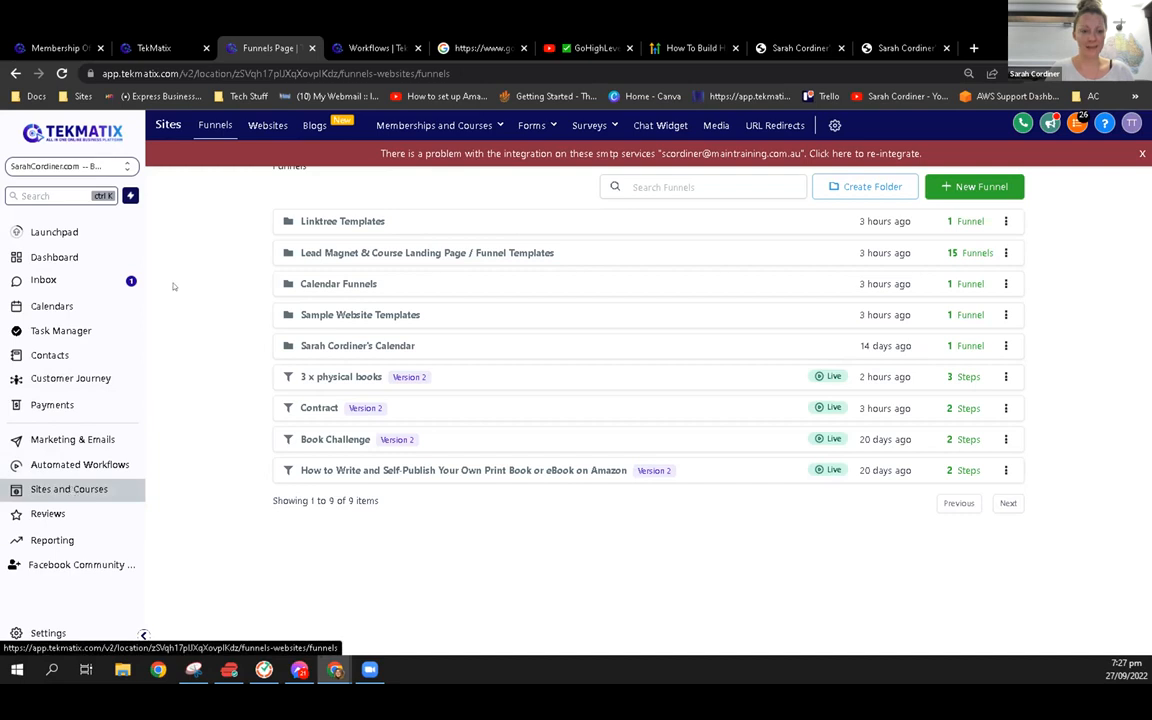
{"action": "left_click", "coordinate": [340, 254]}
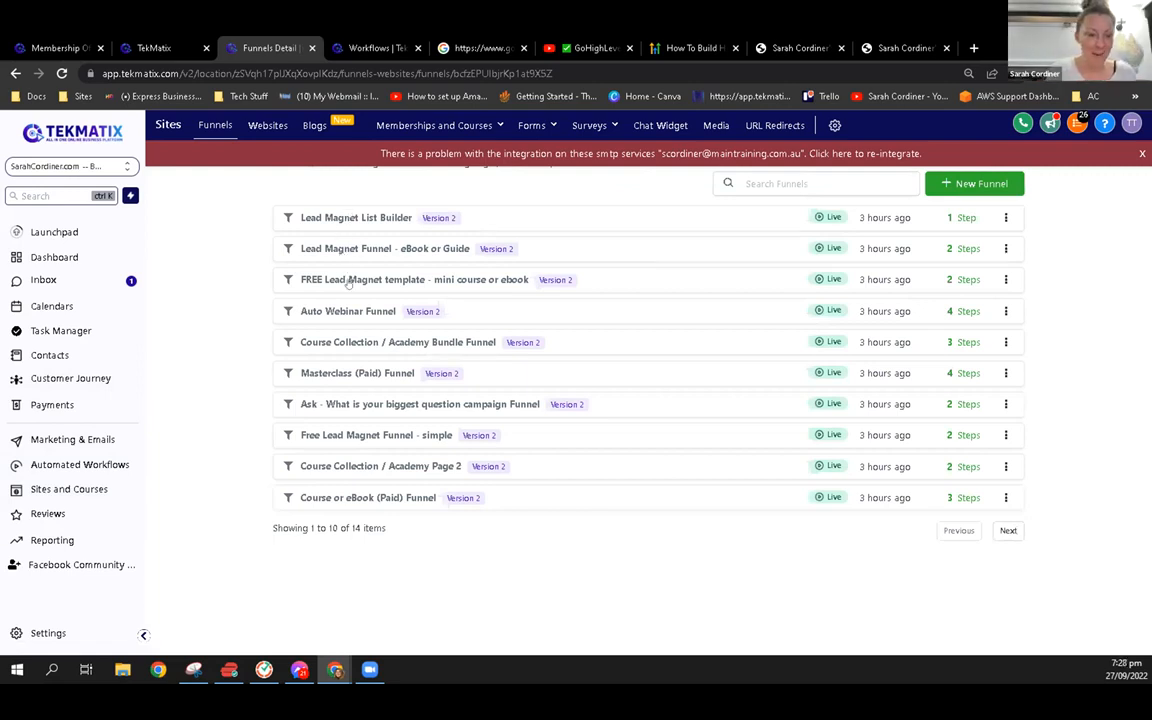
{"action": "left_click", "coordinate": [348, 282]}
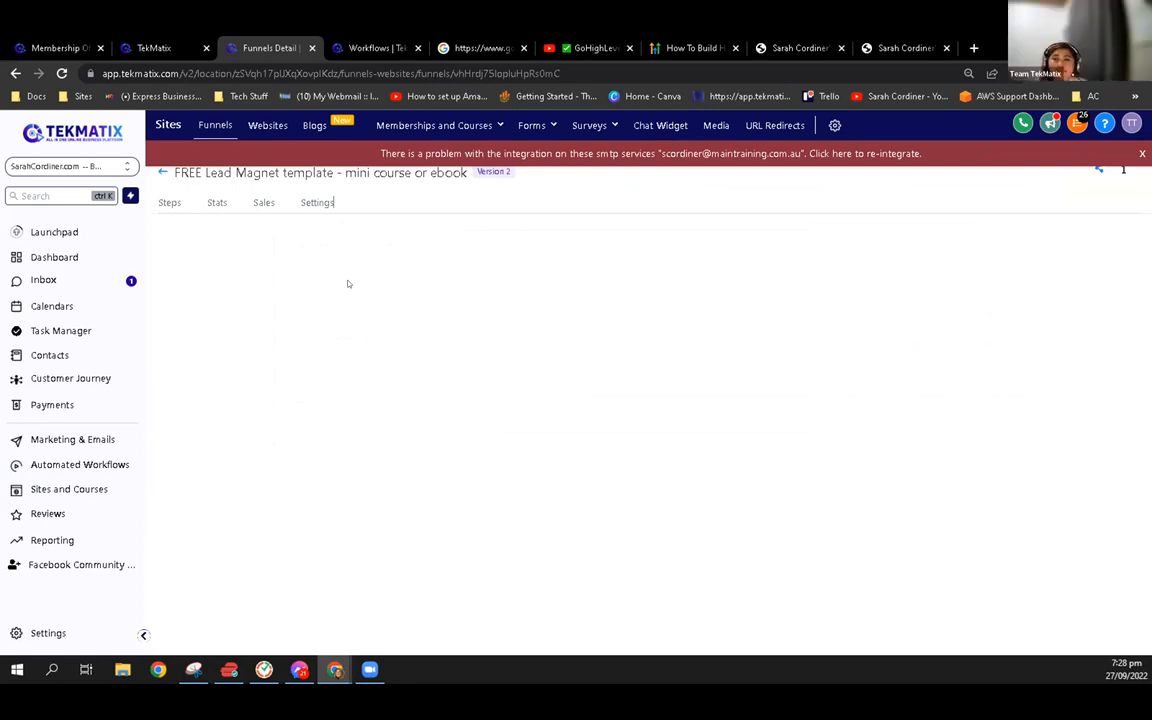
{"action": "left_click", "coordinate": [284, 318]}
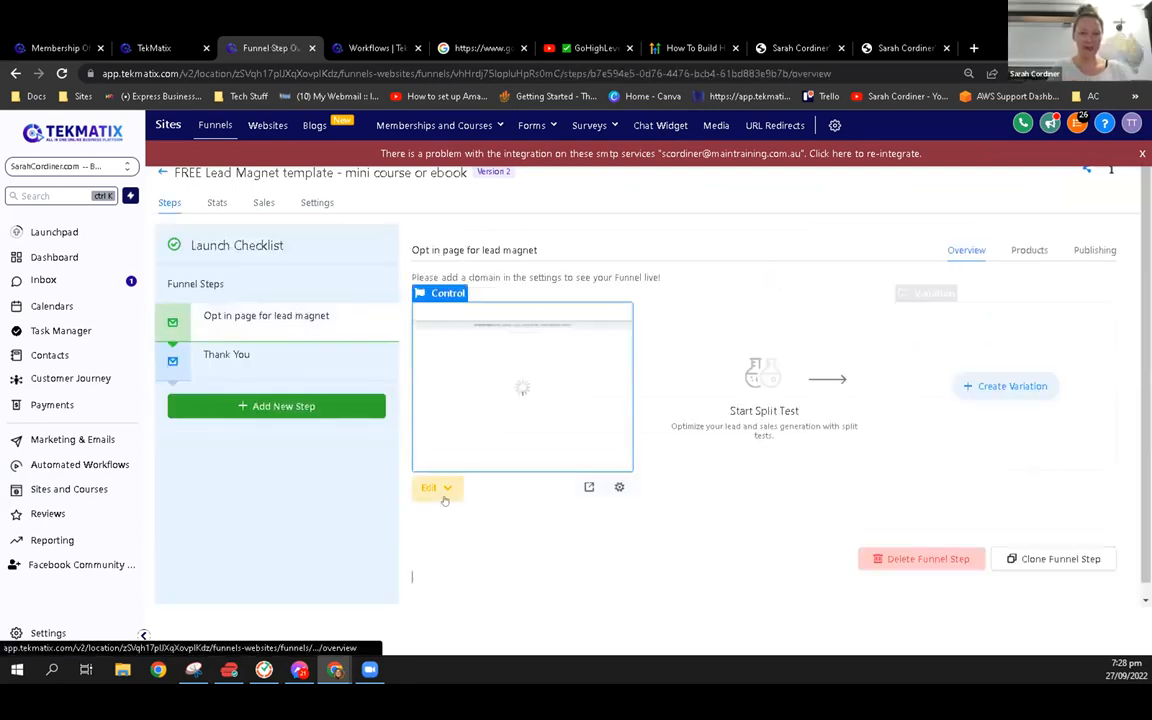
{"action": "left_click", "coordinate": [445, 487]}
{"action": "left_click", "coordinate": [453, 517]}
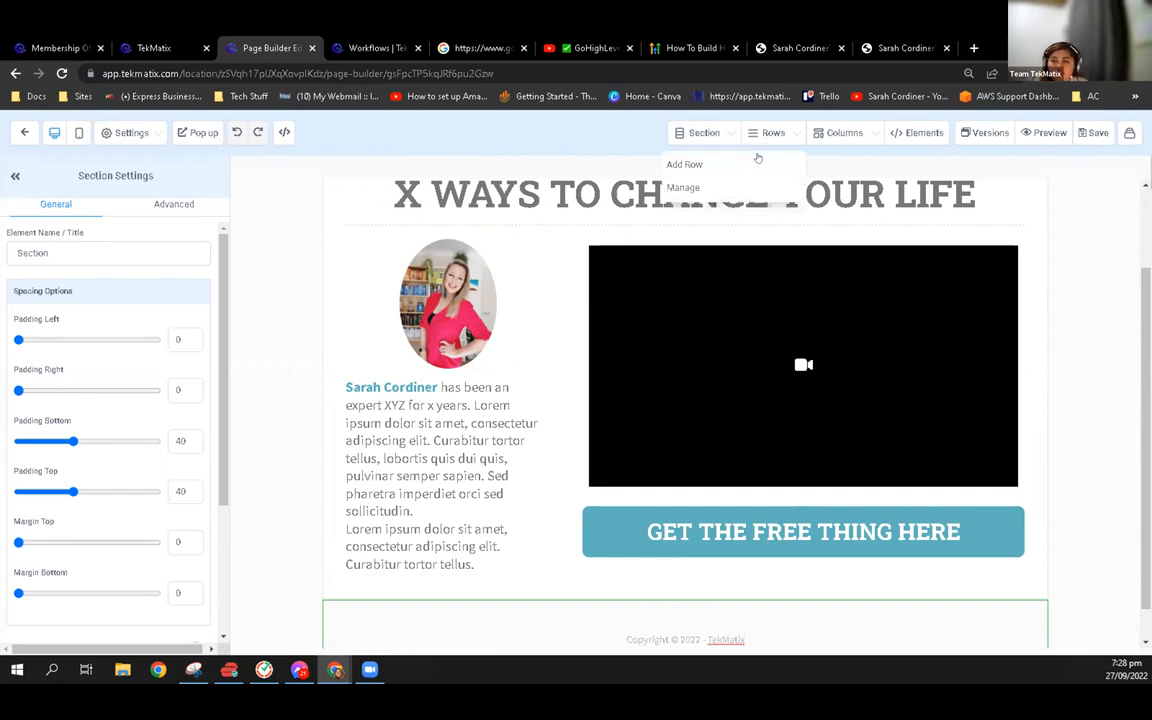
Add a two-column row below the "X WAYS TO CHANGE YOUR LIFE" headline and delete it again
{"action": "left_click", "coordinate": [684, 164]}
{"action": "left_click_drag", "start_coordinate": [692, 206], "coordinate": [637, 261]}
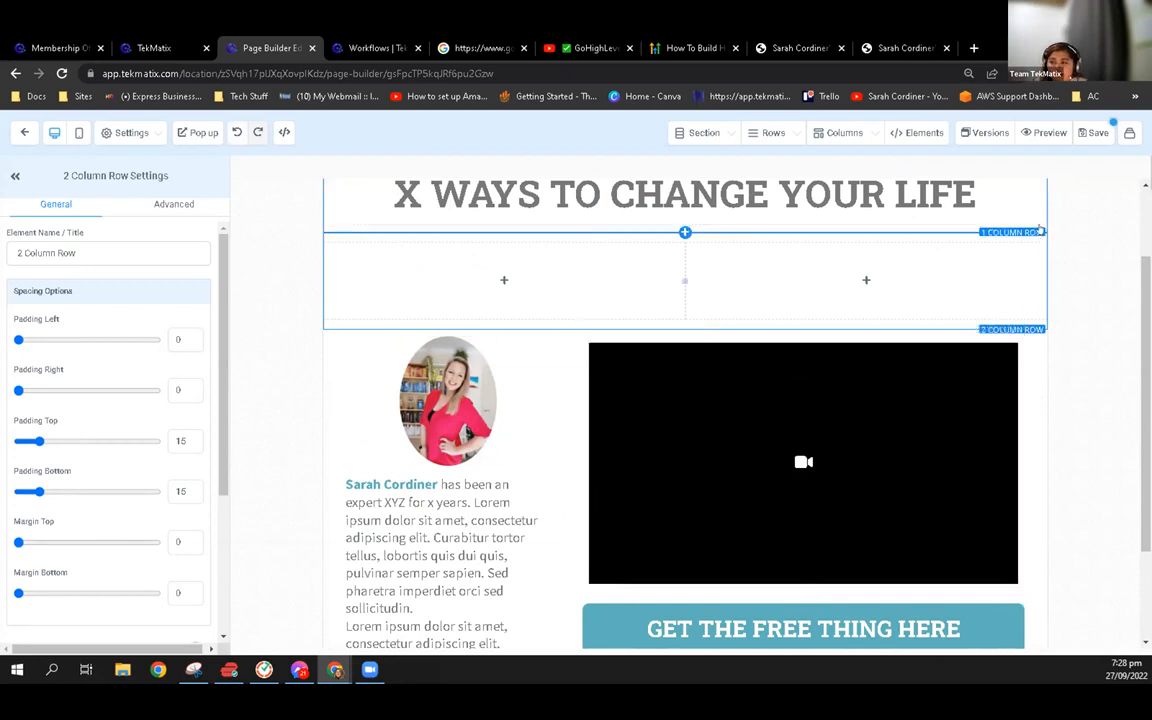
{"action": "key", "text": "Delete"}
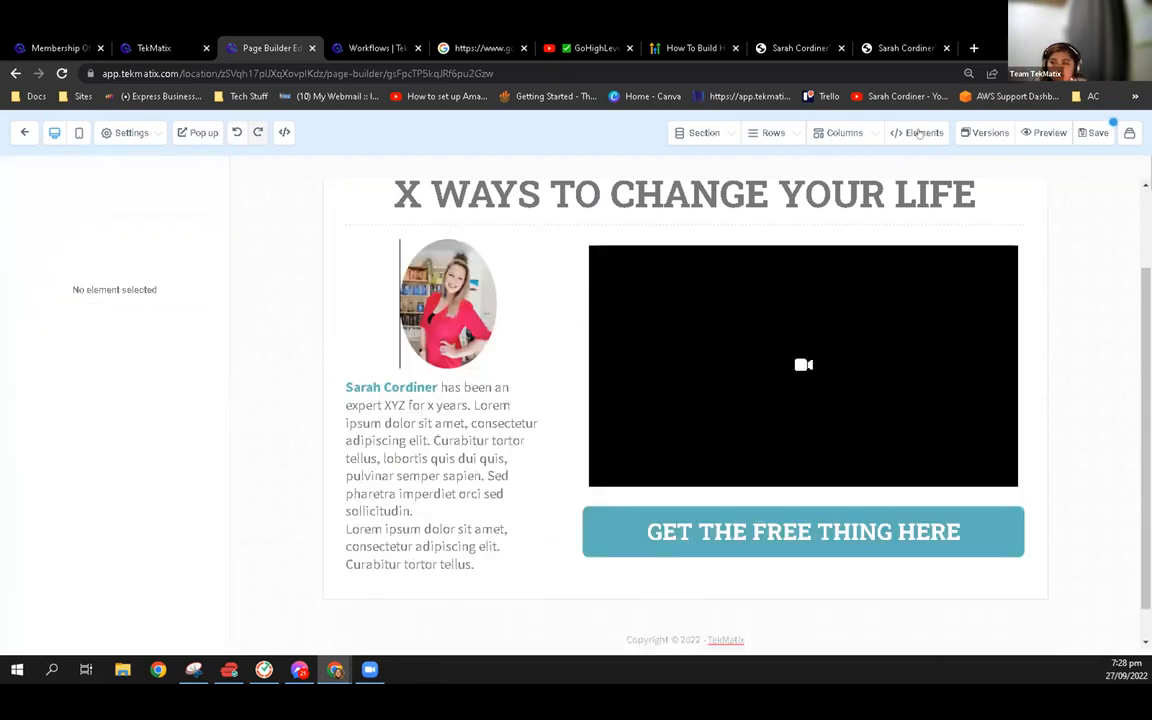
Add a Form element above the video on the opt-in page and open the list of forms it can use
{"action": "left_click", "coordinate": [919, 133]}
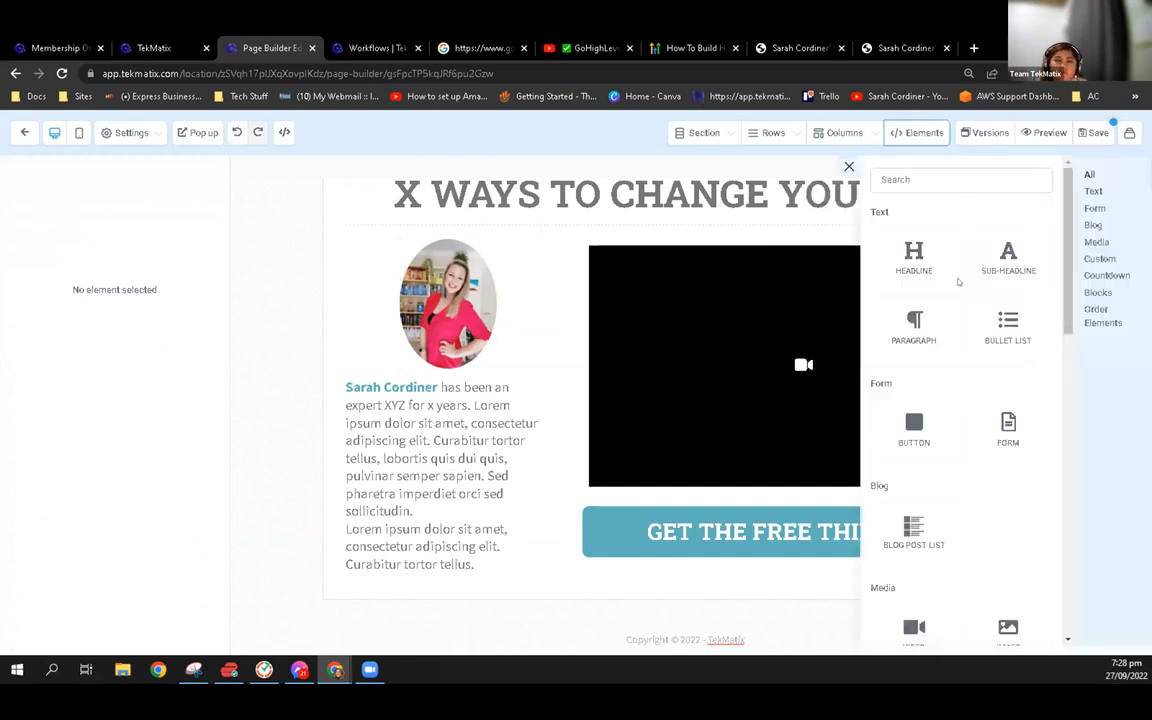
{"action": "scroll", "coordinate": [935, 367], "scroll_direction": "down", "scroll_amount": 3}
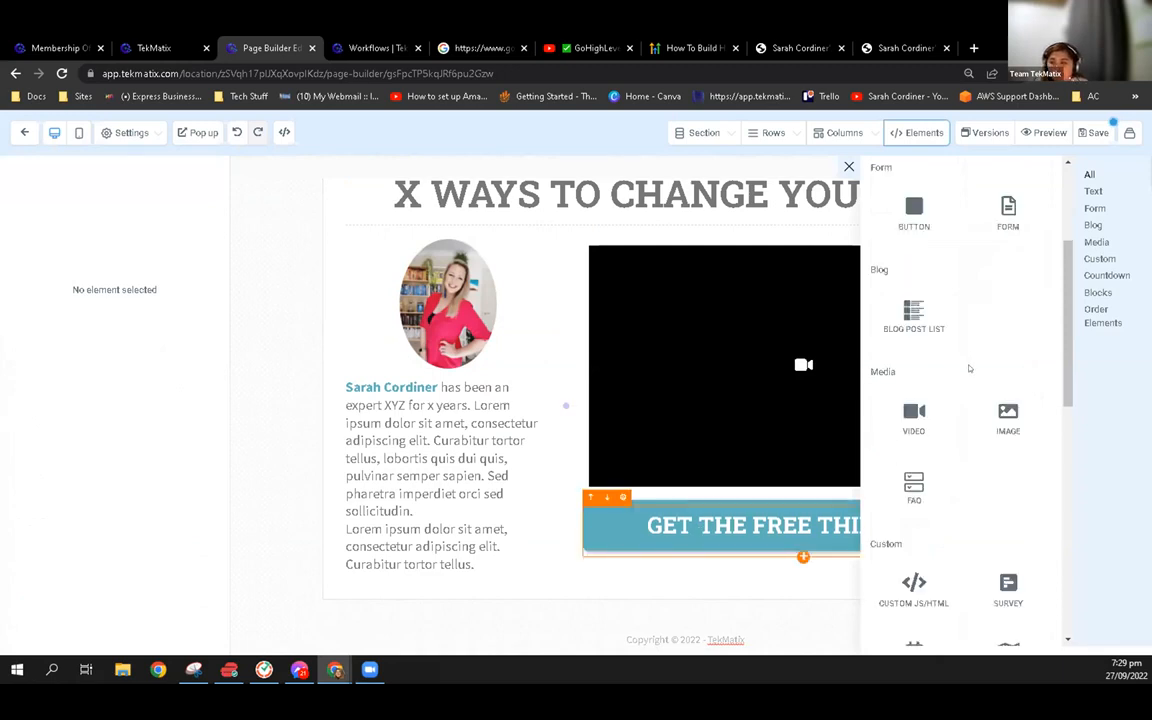
{"action": "scroll", "coordinate": [986, 438], "scroll_direction": "down", "scroll_amount": 2}
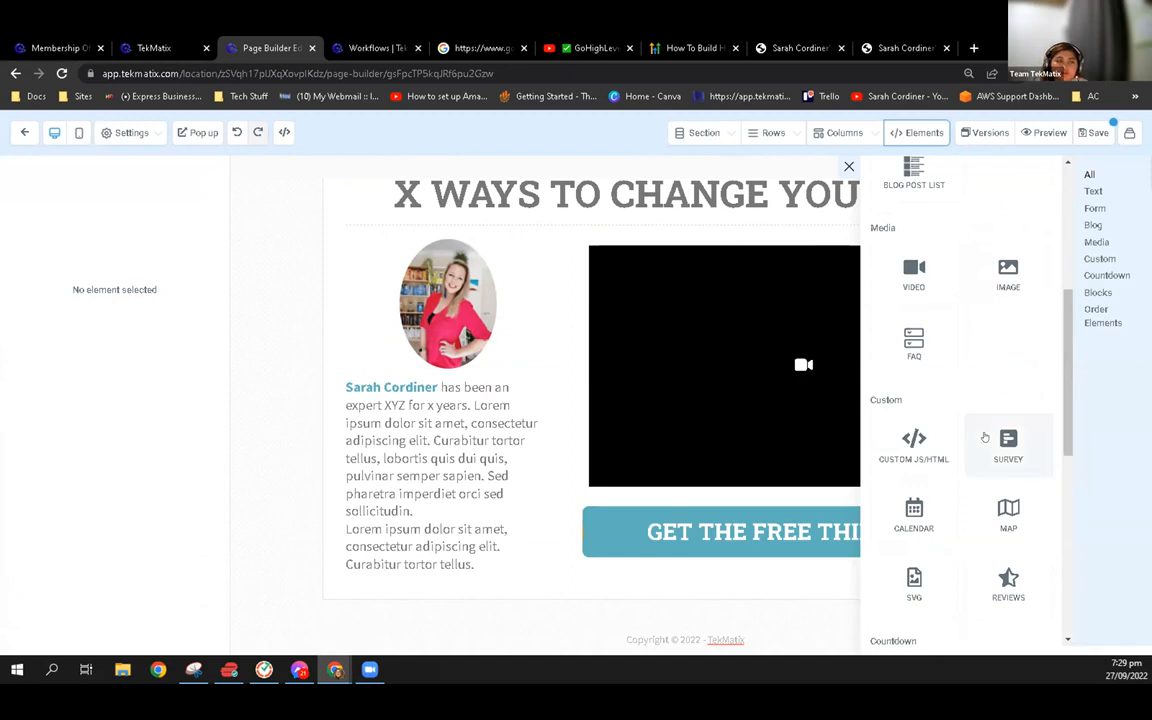
{"action": "scroll", "coordinate": [964, 436], "scroll_direction": "down", "scroll_amount": 1}
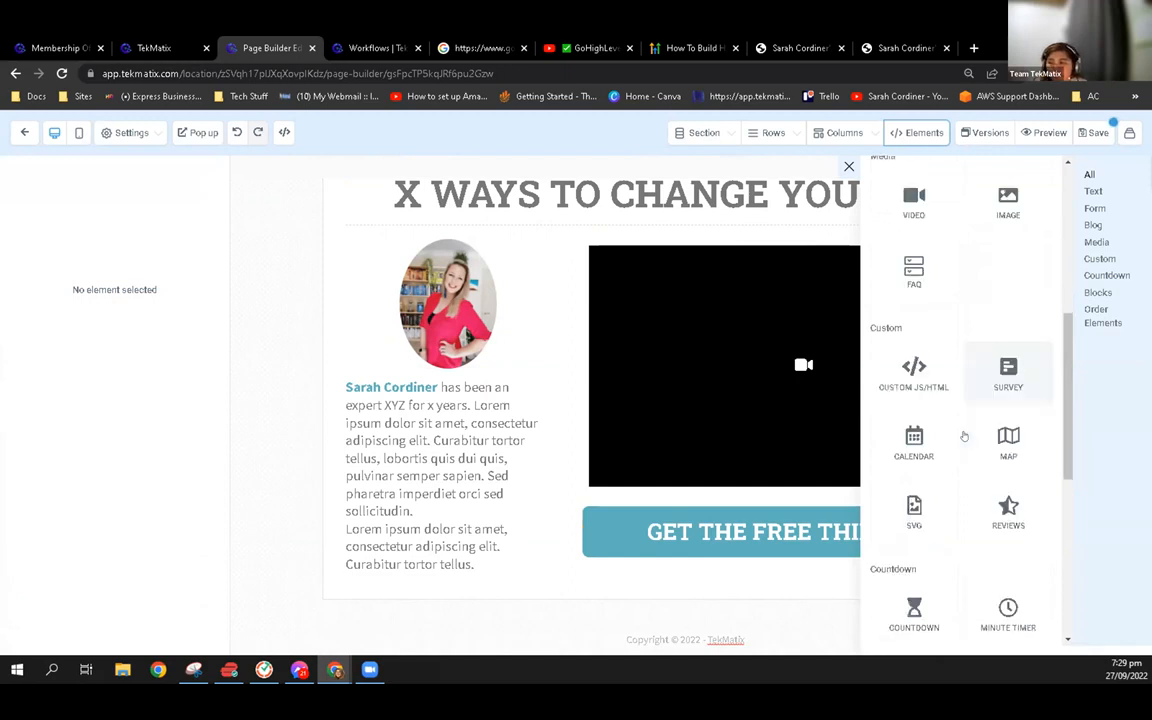
{"action": "scroll", "coordinate": [964, 436], "scroll_direction": "down", "scroll_amount": 3}
{"action": "scroll", "coordinate": [972, 446], "scroll_direction": "up", "scroll_amount": 3}
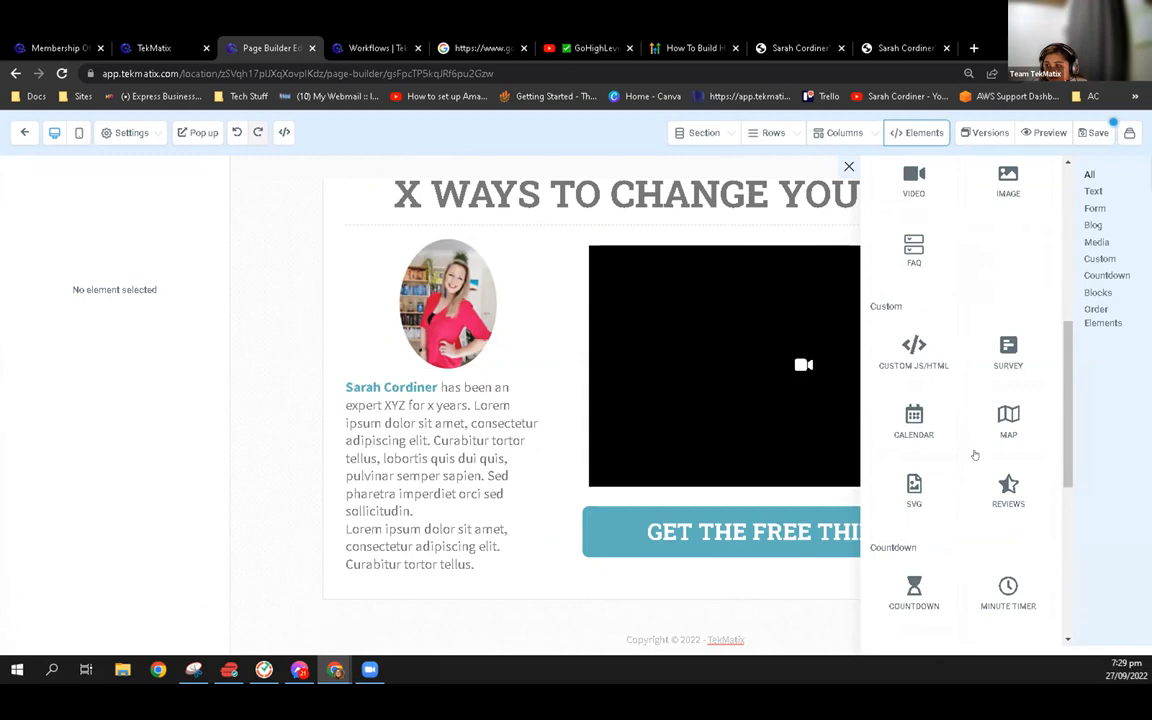
{"action": "scroll", "coordinate": [972, 448], "scroll_direction": "up", "scroll_amount": 8}
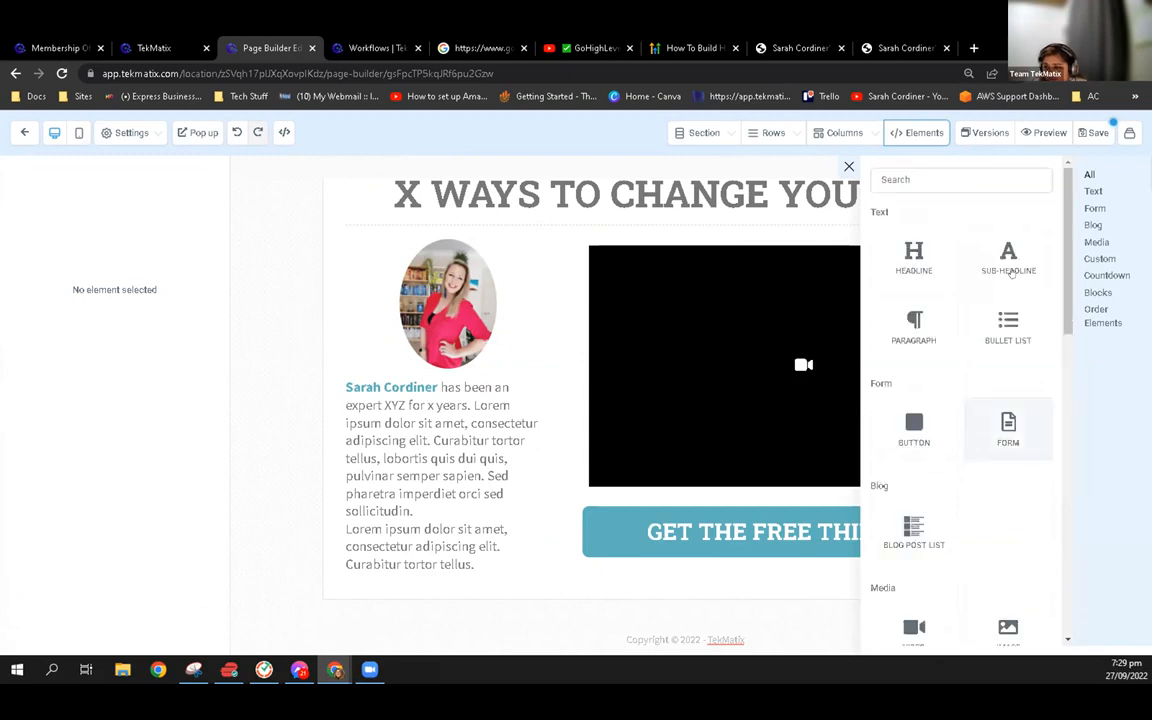
{"action": "scroll", "coordinate": [972, 442], "scroll_direction": "down", "scroll_amount": 2}
{"action": "left_click_drag", "start_coordinate": [727, 276], "coordinate": [715, 264]}
{"action": "left_click", "coordinate": [458, 333]}
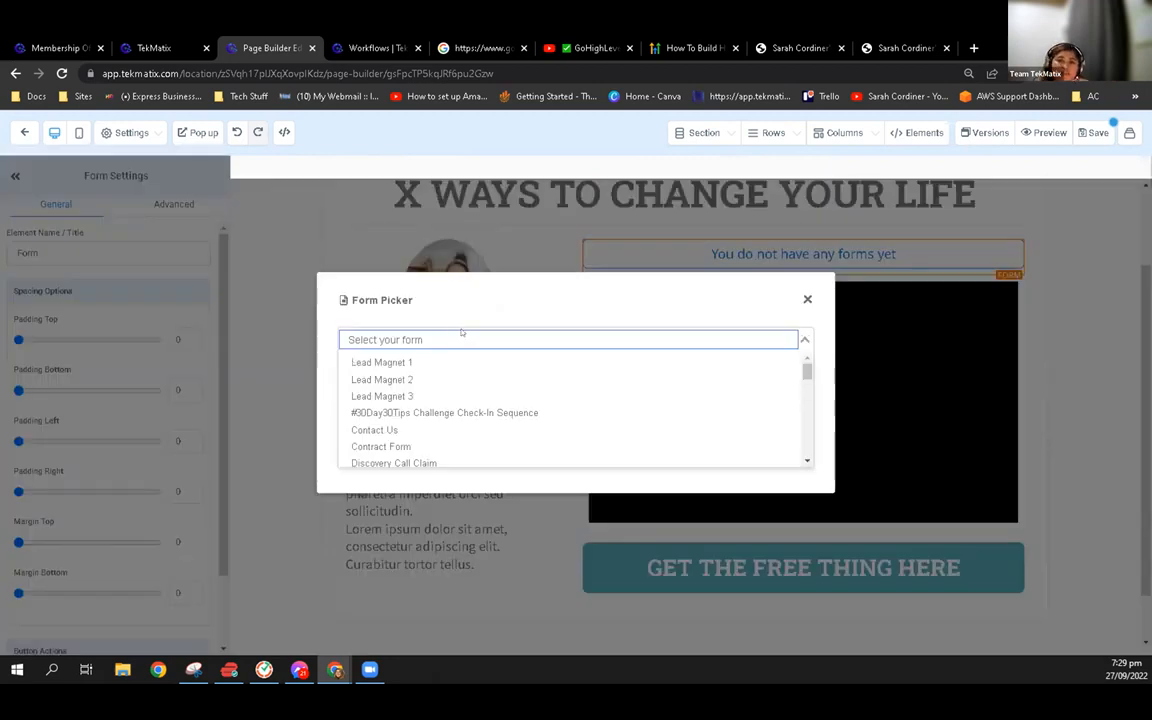
Open the form builder under Sites and Courses in the other Tekmatix tab and create a new form
{"action": "key", "text": "ctrl+Tab"}
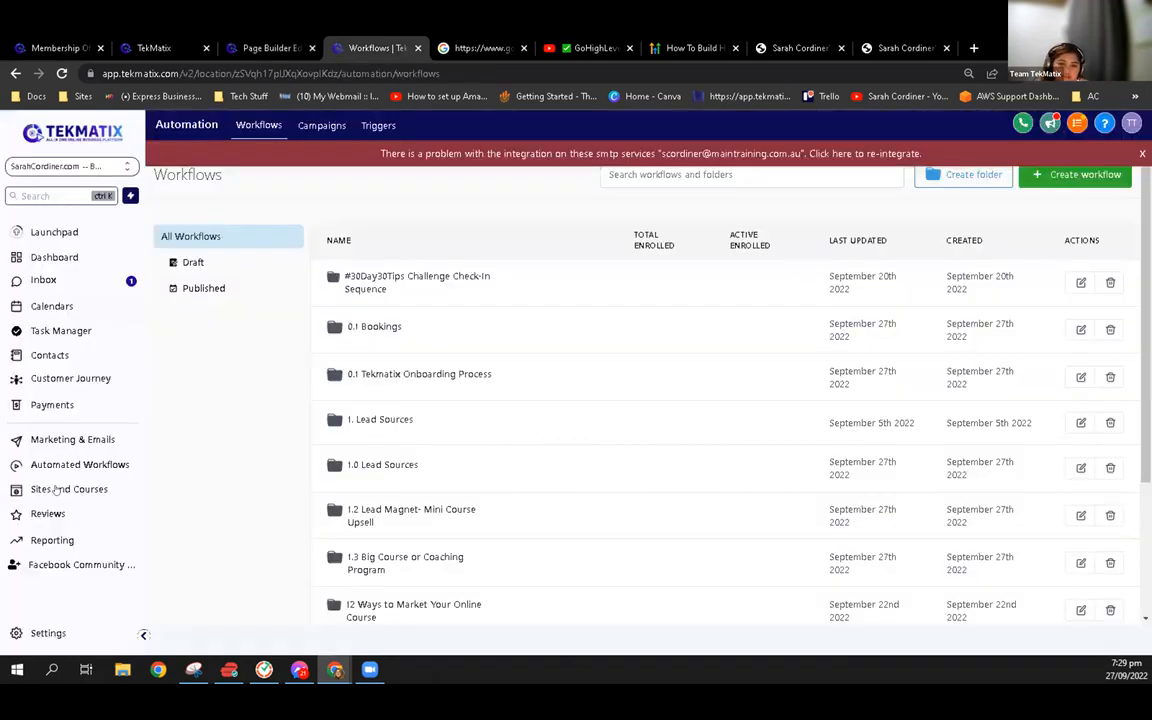
{"action": "left_click", "coordinate": [57, 488]}
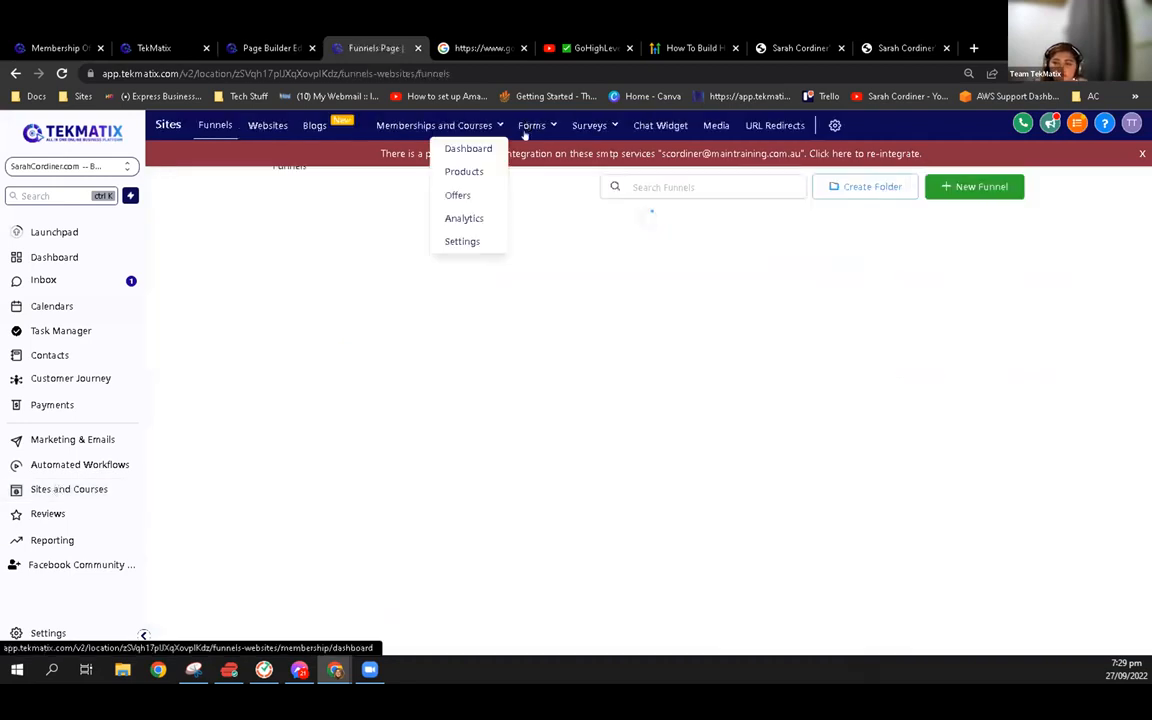
{"action": "mouse_move", "coordinate": [524, 135]}
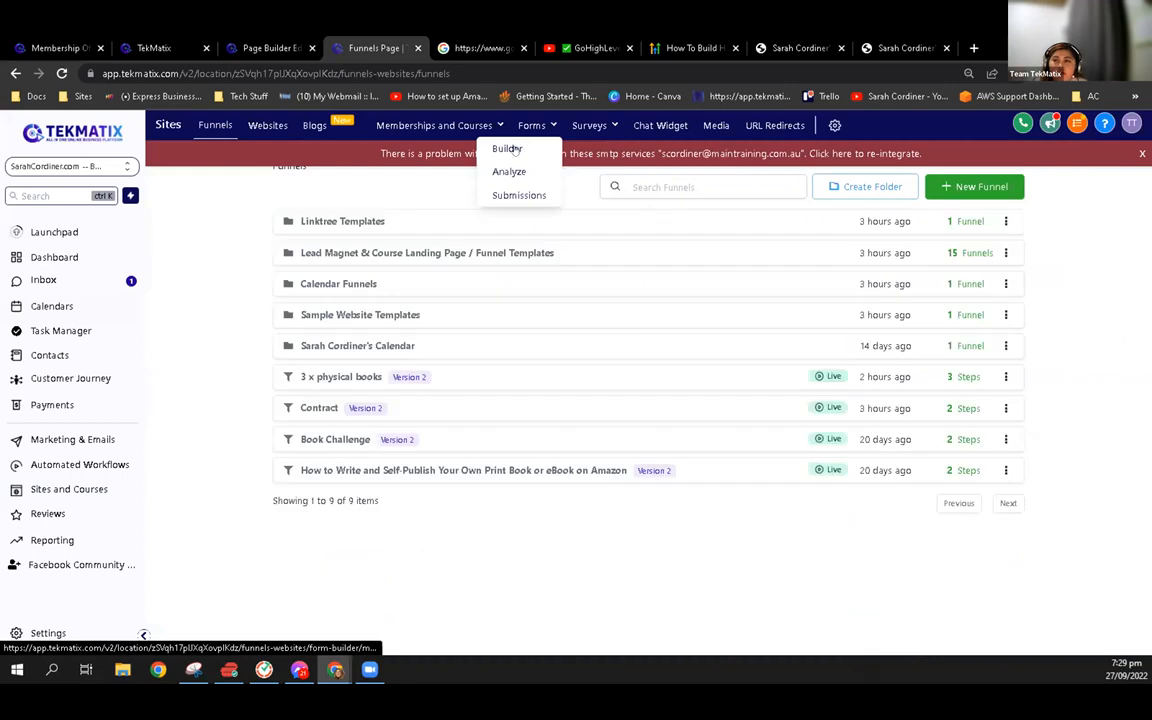
{"action": "left_click", "coordinate": [510, 149]}
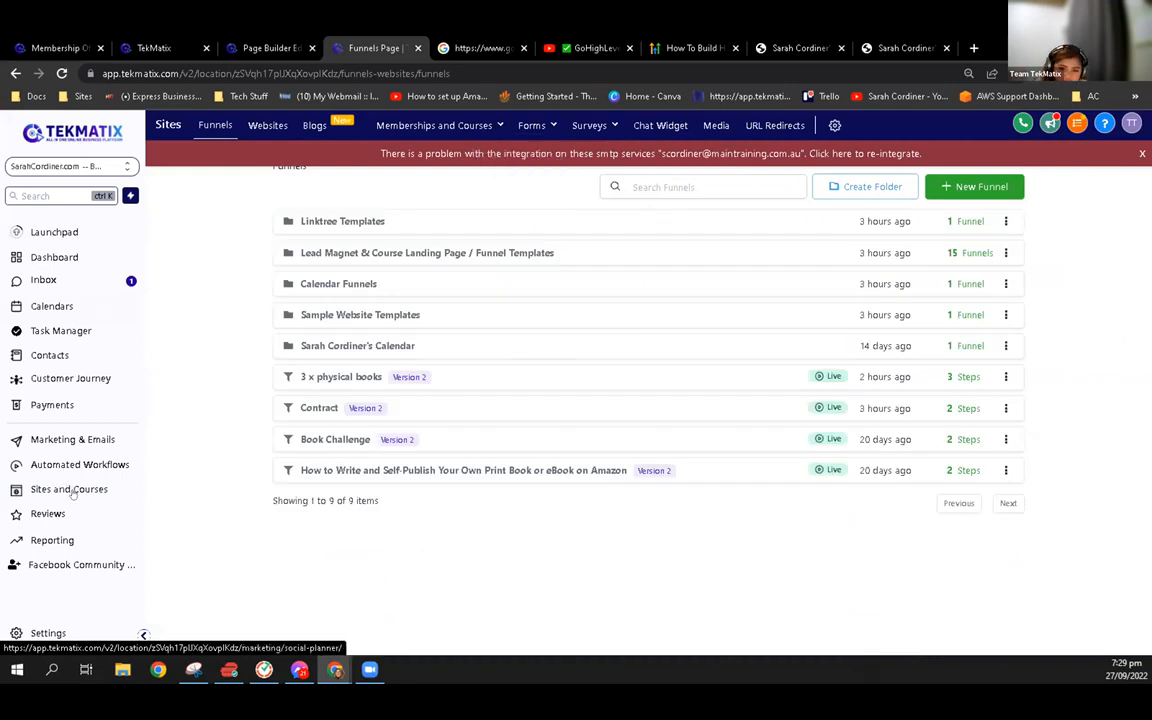
{"action": "mouse_move", "coordinate": [531, 127]}
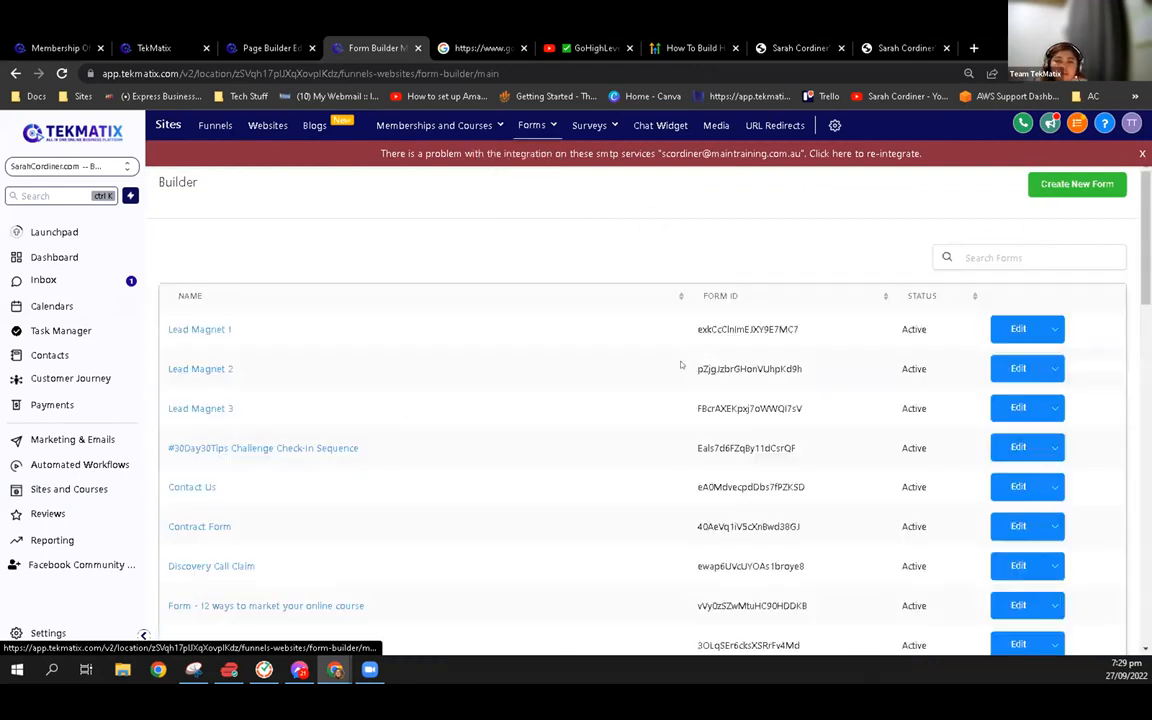
{"action": "scroll", "coordinate": [554, 413], "scroll_direction": "down", "scroll_amount": 3}
{"action": "scroll", "coordinate": [554, 416], "scroll_direction": "up", "scroll_amount": 3}
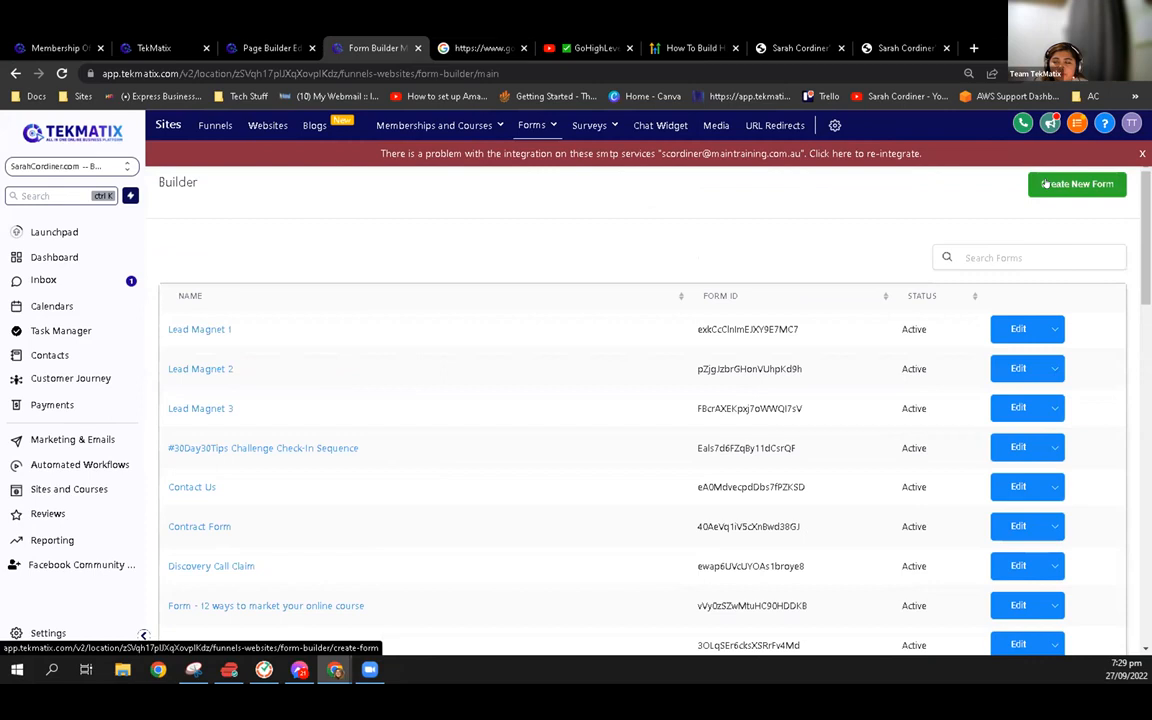
{"action": "left_click", "coordinate": [1050, 183]}
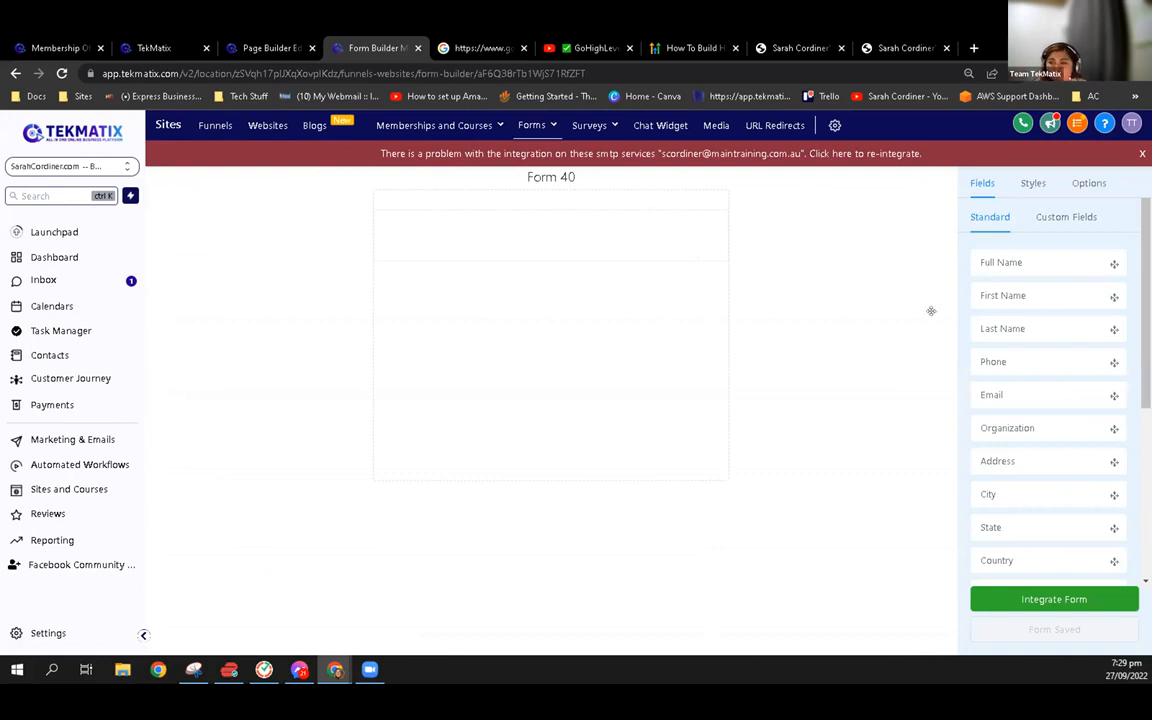
Add Full Name, Email and Country fields to the new form, followed by a Button element
{"action": "left_click_drag", "start_coordinate": [984, 252], "coordinate": [649, 240]}
{"action": "left_click_drag", "start_coordinate": [565, 238], "coordinate": [532, 237]}
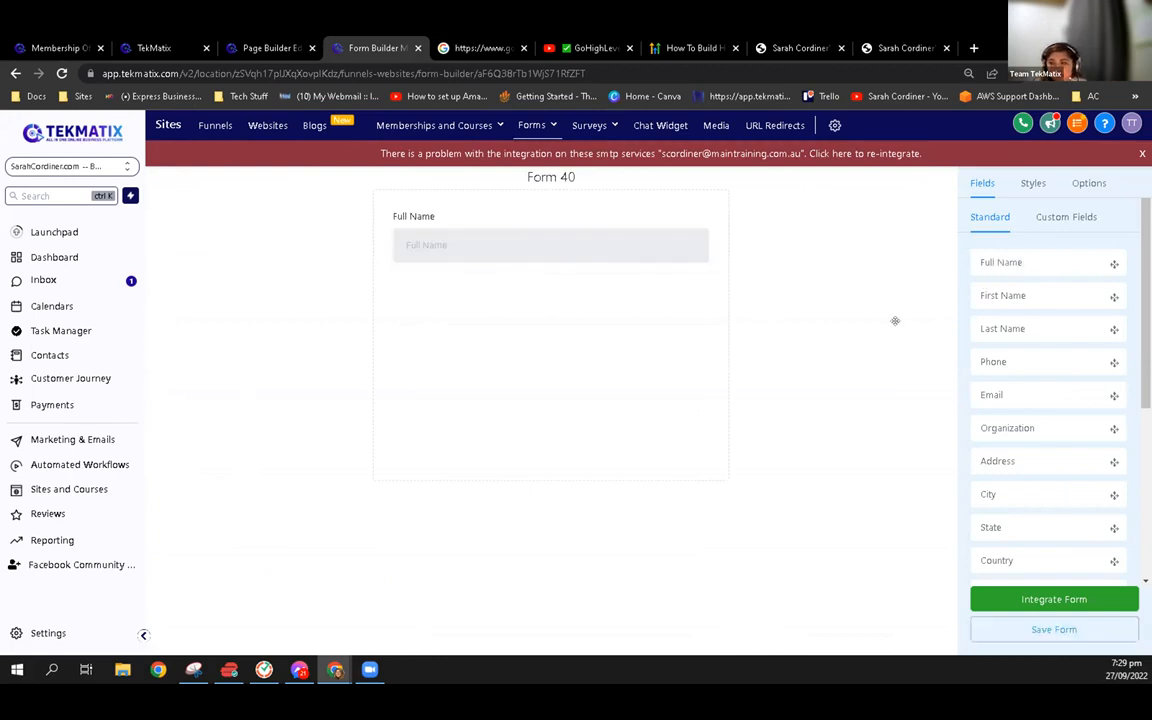
{"action": "left_click_drag", "start_coordinate": [1010, 401], "coordinate": [478, 273]}
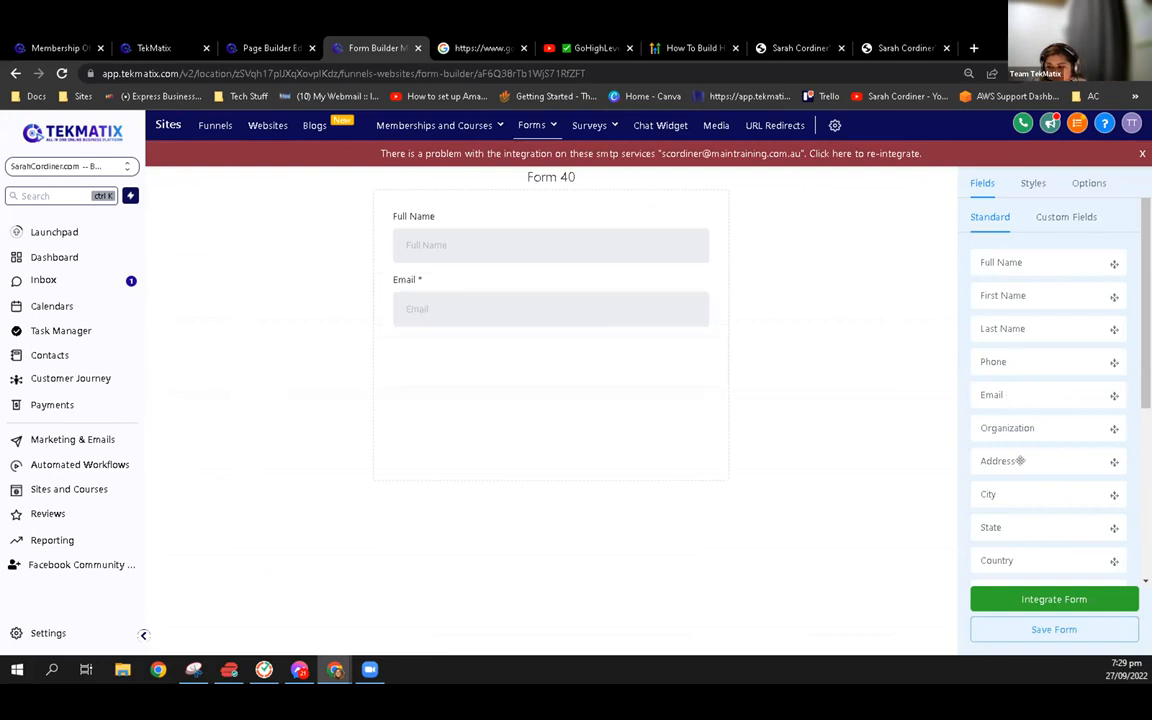
{"action": "scroll", "coordinate": [1020, 461], "scroll_direction": "down", "scroll_amount": 1}
{"action": "left_click_drag", "start_coordinate": [1021, 486], "coordinate": [846, 368]}
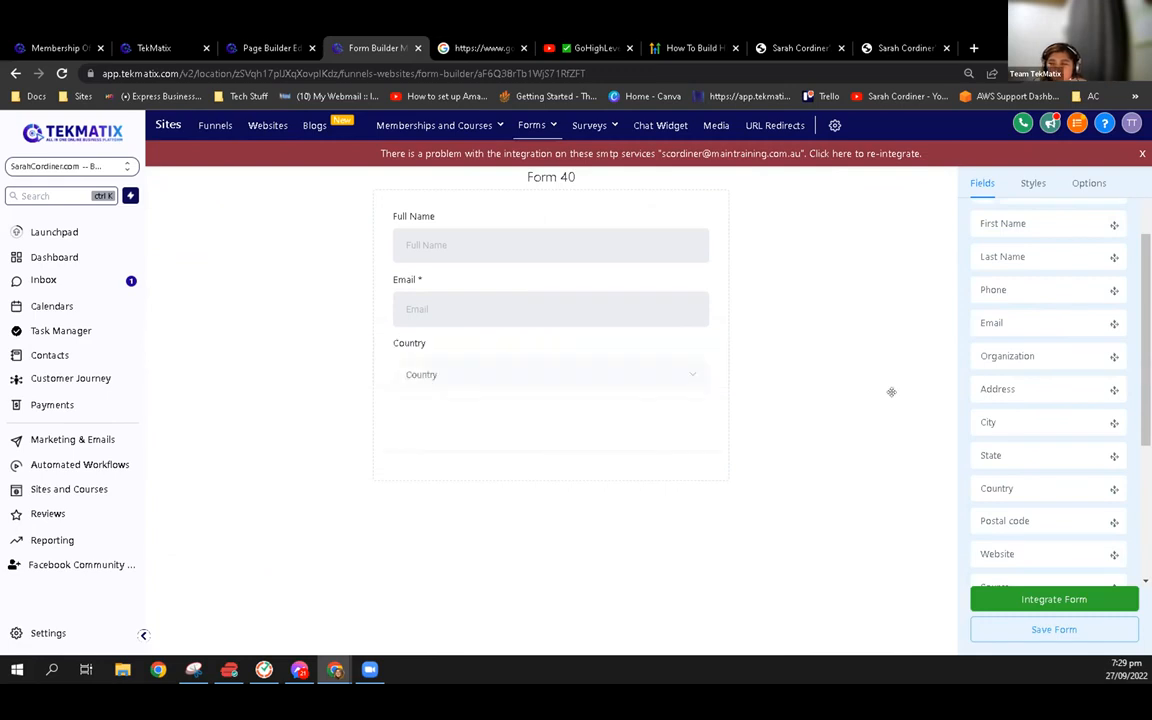
{"action": "scroll", "coordinate": [1030, 500], "scroll_direction": "down", "scroll_amount": 3}
{"action": "left_click_drag", "start_coordinate": [1021, 540], "coordinate": [430, 426]}
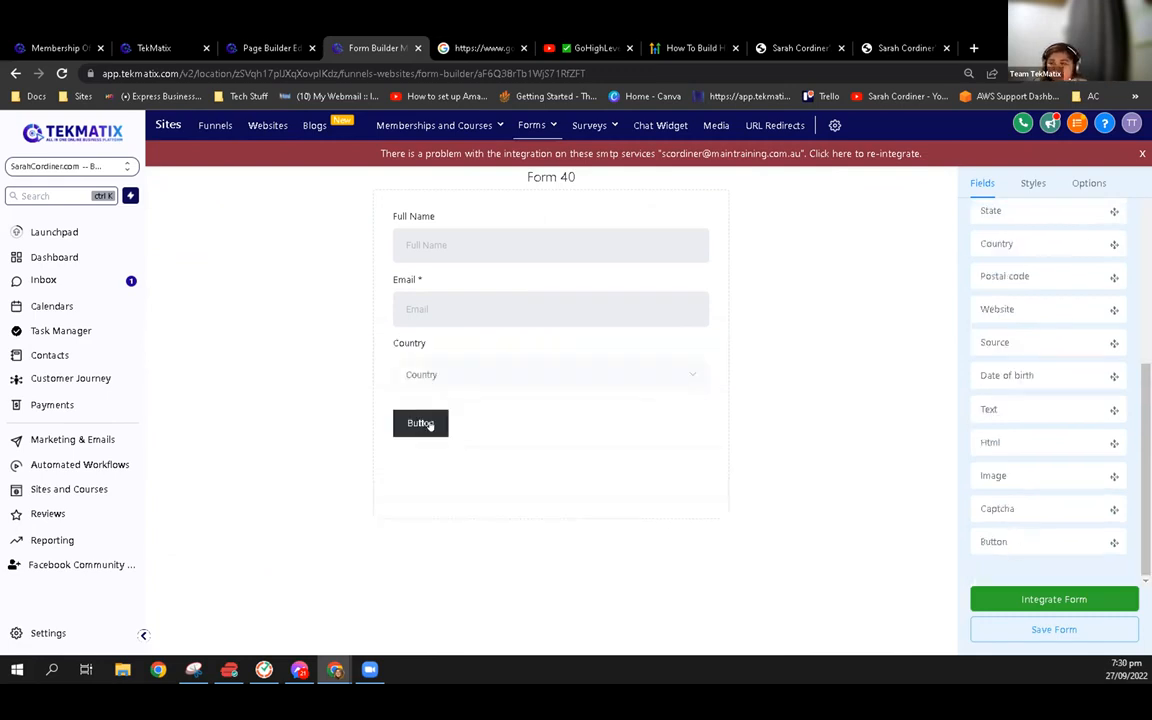
Set the form button's background to bright blue, leave its text colour at #FFFFFF, and save the form
{"action": "left_click", "coordinate": [1105, 332]}
{"action": "mouse_move", "coordinate": [1016, 408]}
{"action": "left_mouse_down"}
{"action": "mouse_move", "coordinate": [1106, 343]}
{"action": "mouse_move", "coordinate": [1113, 321]}
{"action": "left_mouse_up"}
{"action": "left_click", "coordinate": [1114, 328]}
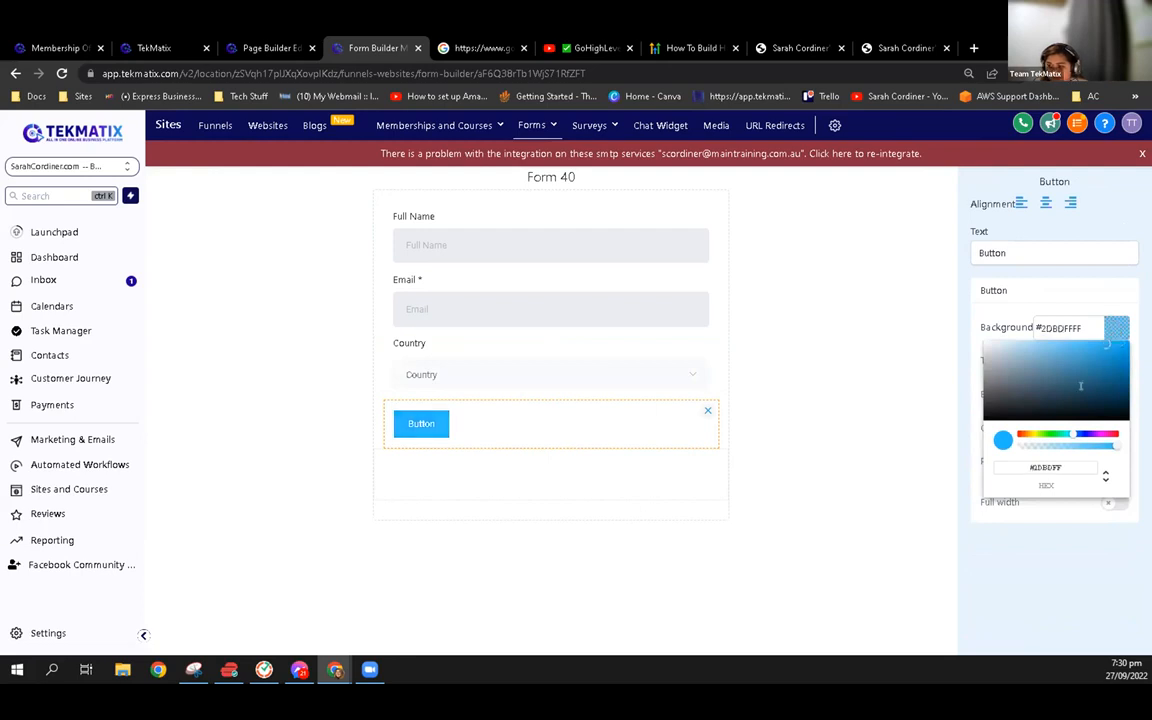
{"action": "left_click", "coordinate": [1105, 366]}
{"action": "left_click_drag", "start_coordinate": [961, 468], "coordinate": [959, 470]}
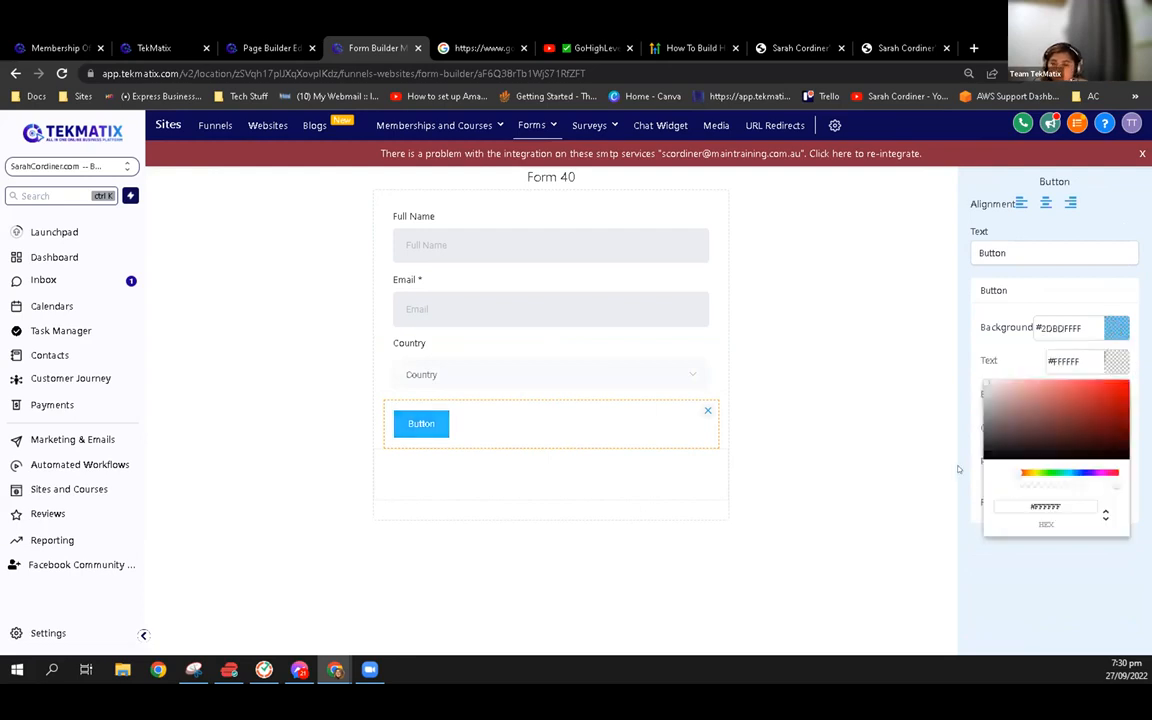
{"action": "left_click", "coordinate": [945, 368]}
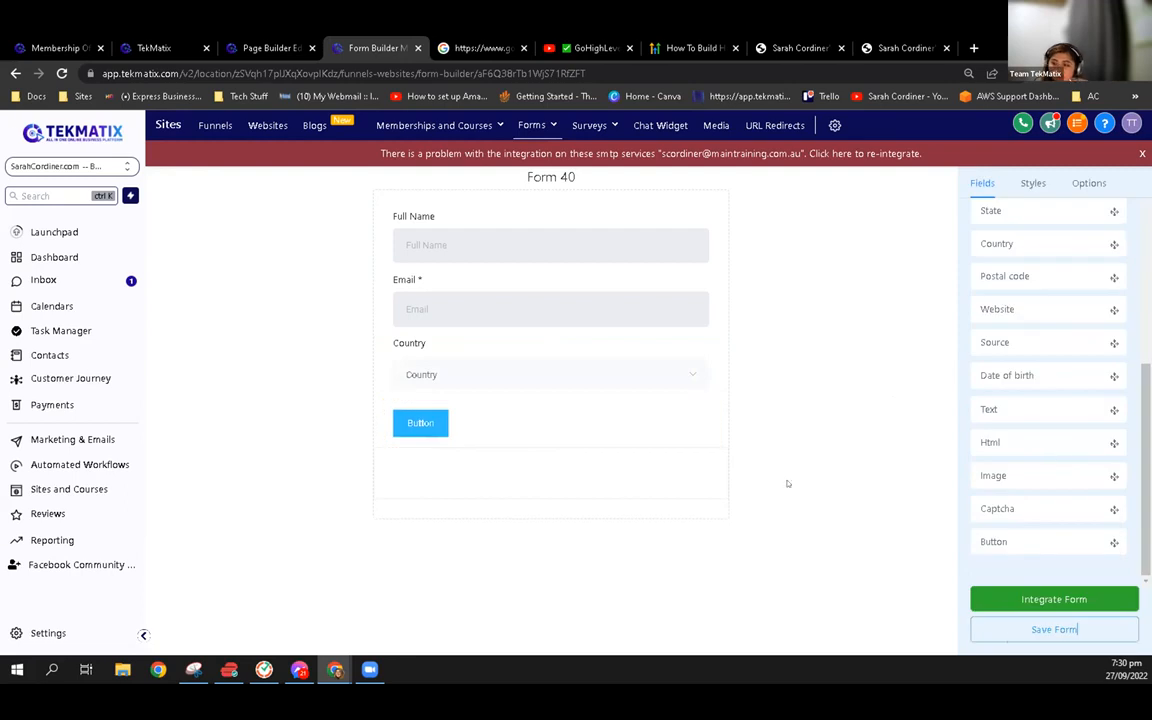
{"action": "left_click", "coordinate": [1041, 629]}
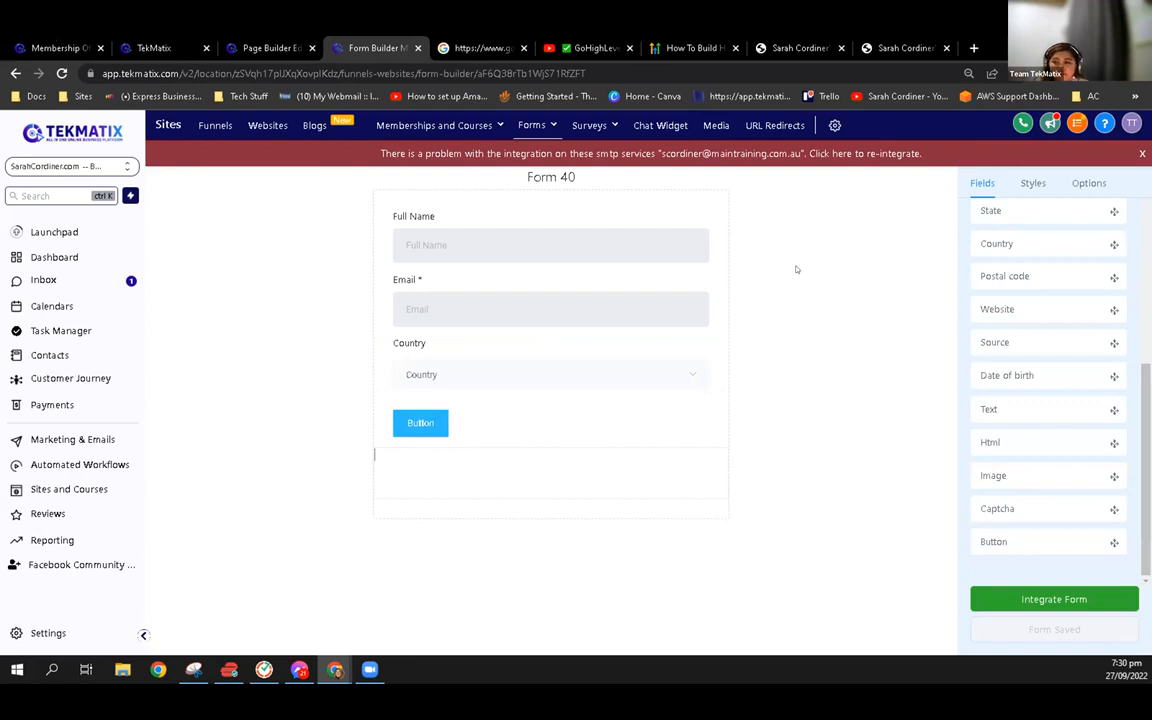
Return to the opt-in page editor and close the form picker without choosing a form
{"action": "left_click", "coordinate": [55, 45]}
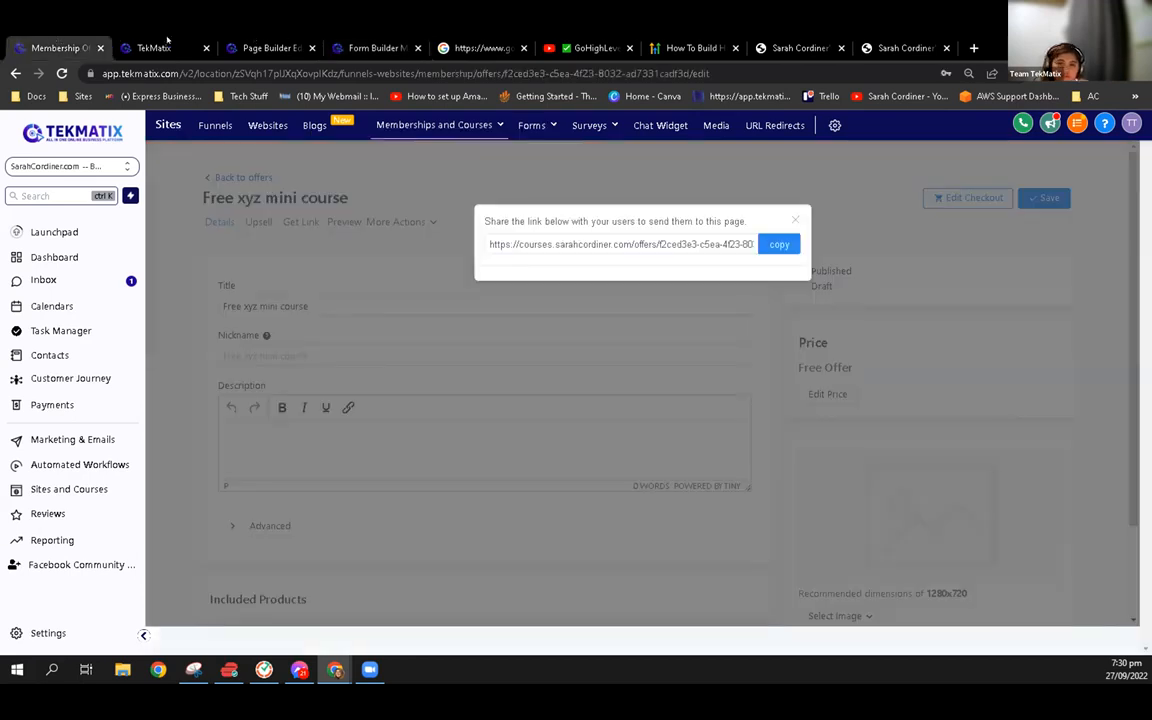
{"action": "key", "text": "ctrl+Tab"}
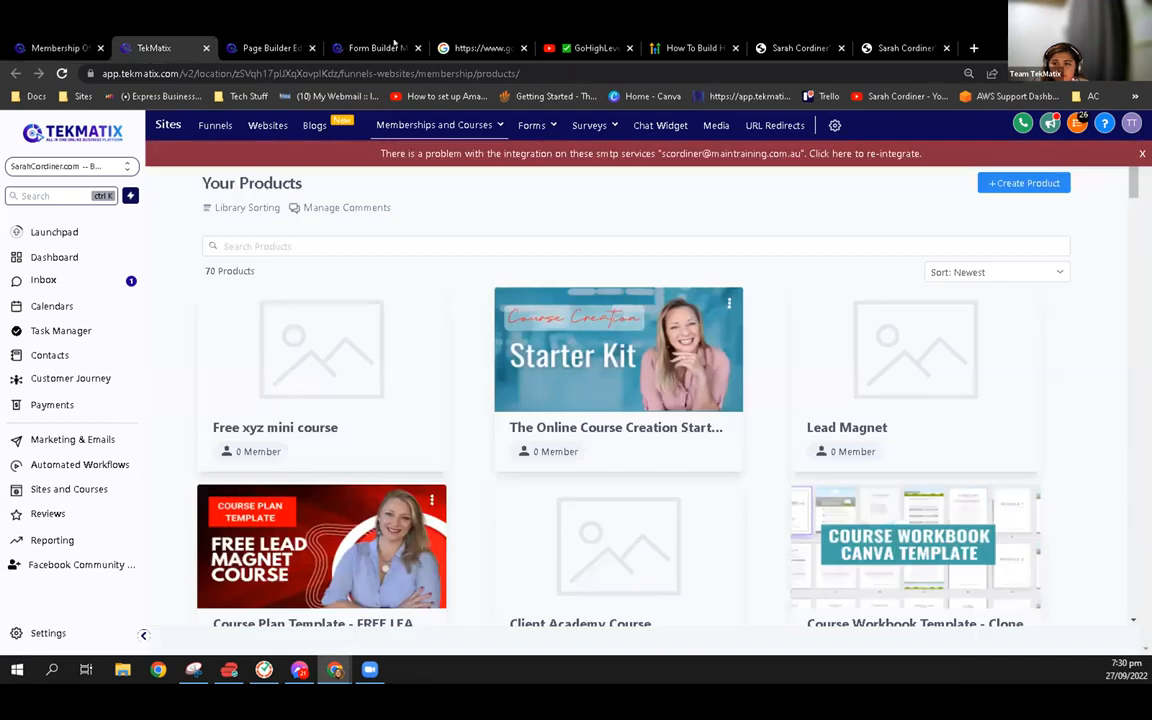
{"action": "key", "text": "ctrl+Tab"}
{"action": "left_click", "coordinate": [807, 300]}
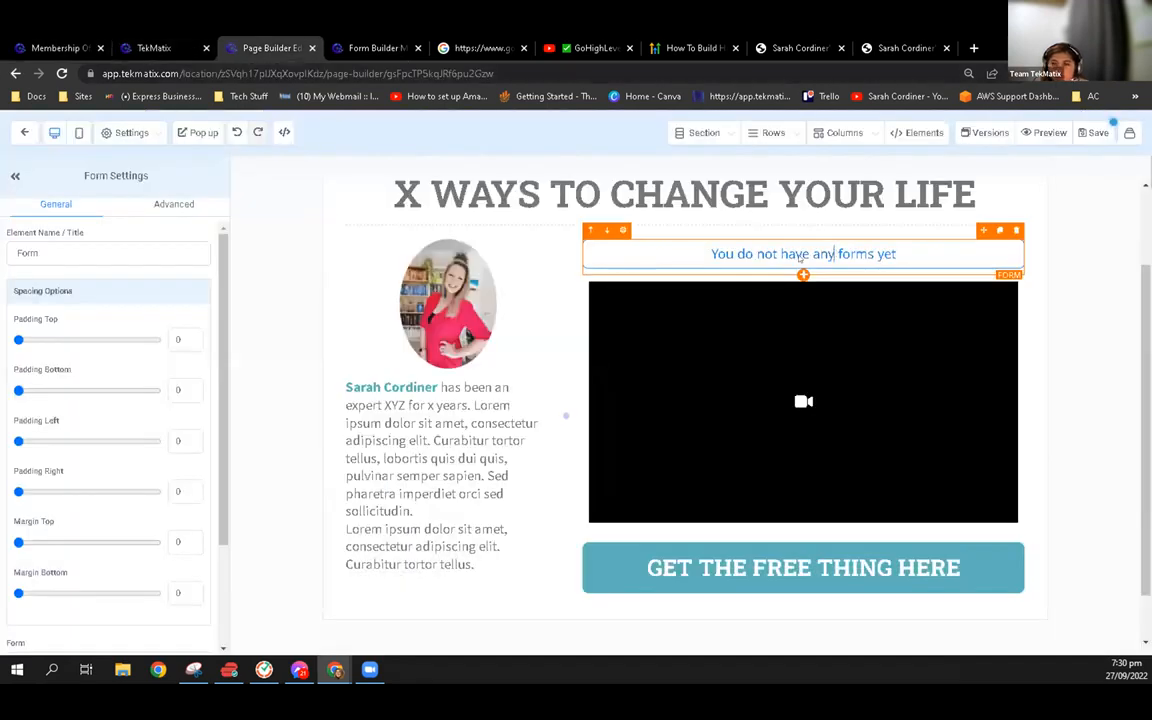
Rename the new form as "Free Demo" in the form builder and save it
{"action": "left_click", "coordinate": [372, 47]}
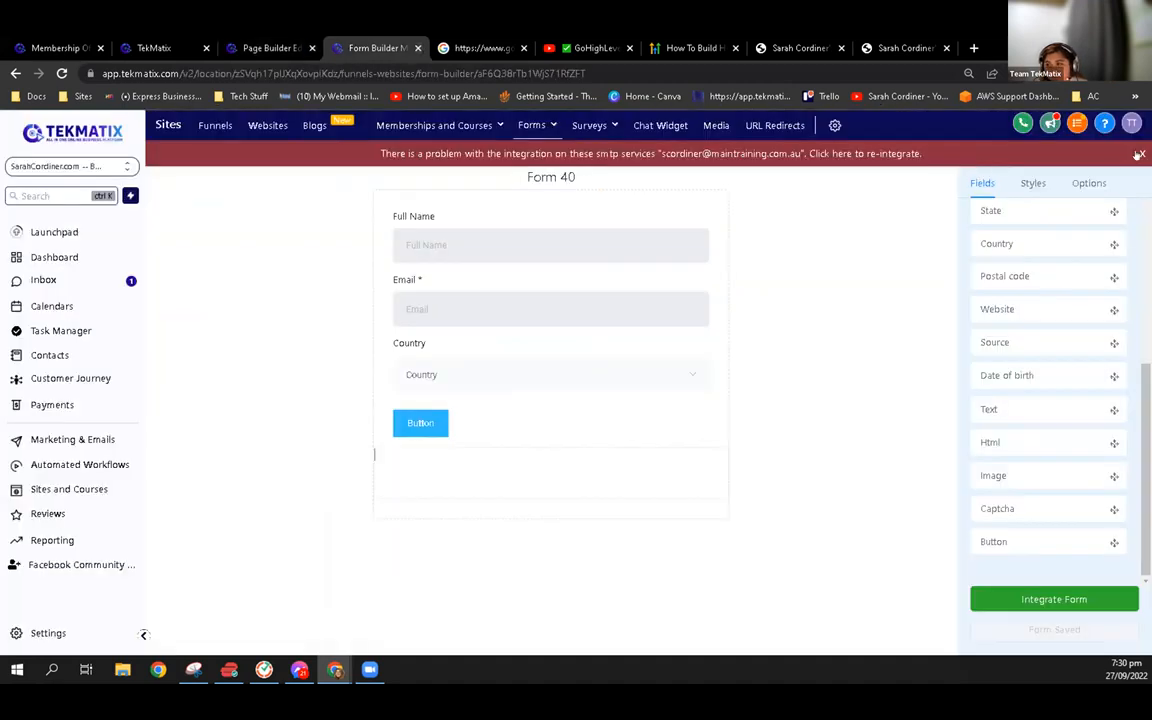
{"action": "left_click", "coordinate": [1036, 186]}
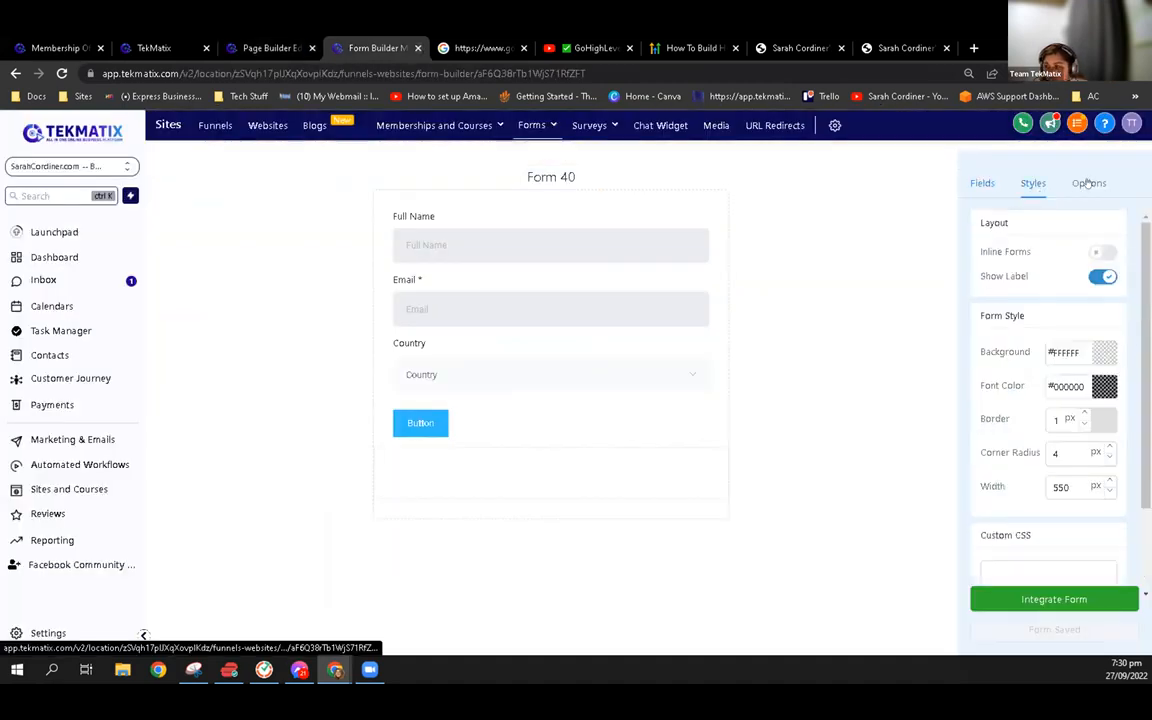
{"action": "left_click", "coordinate": [1088, 183]}
{"action": "left_click", "coordinate": [1043, 270]}
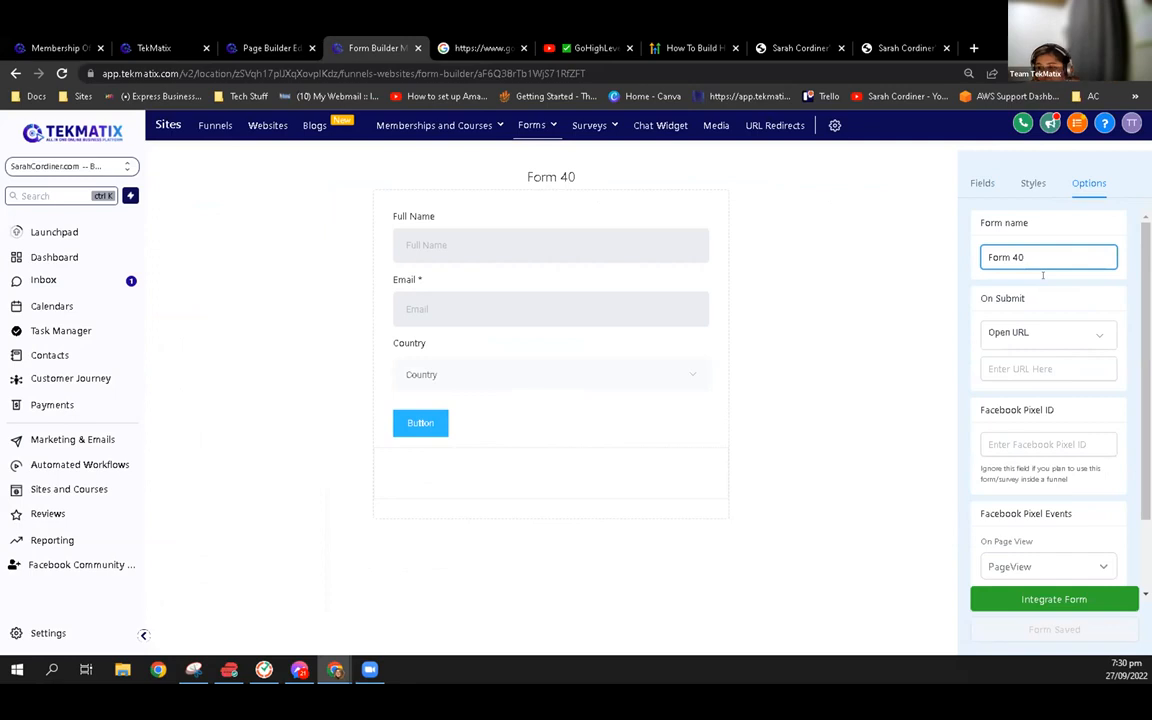
{"action": "key", "text": "ctrl+a"}
{"action": "type", "text": "Fr"}
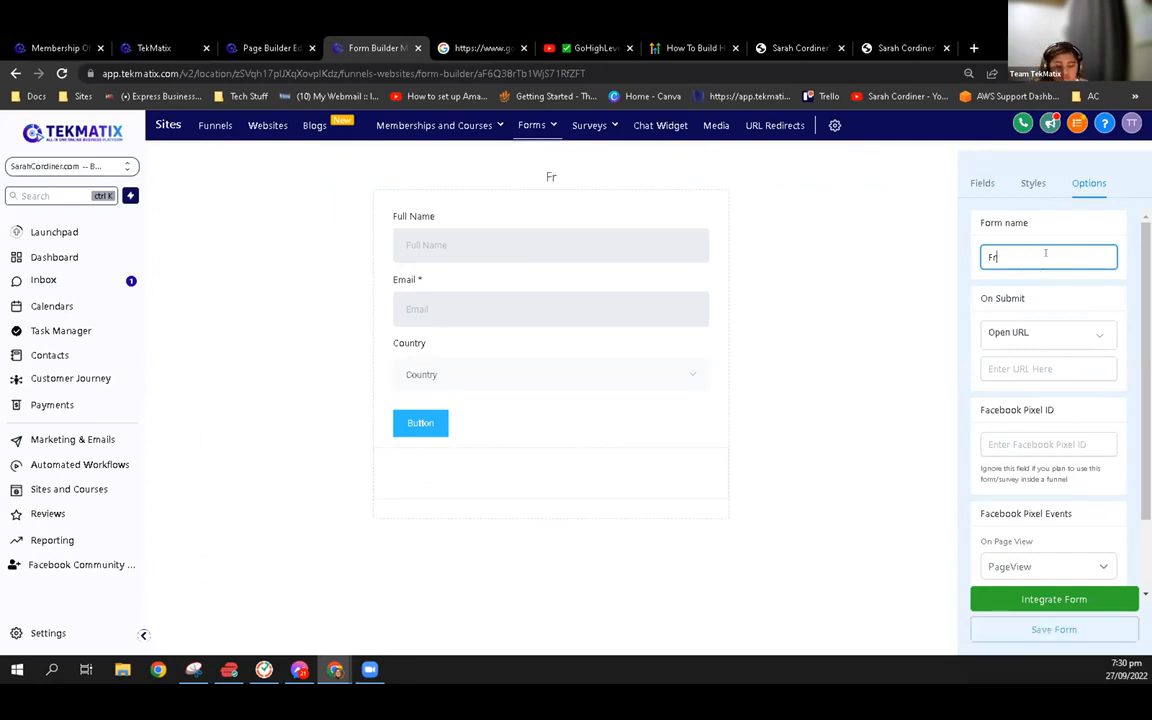
{"action": "type", "text": "ee Demo"}
{"action": "left_click", "coordinate": [946, 537]}
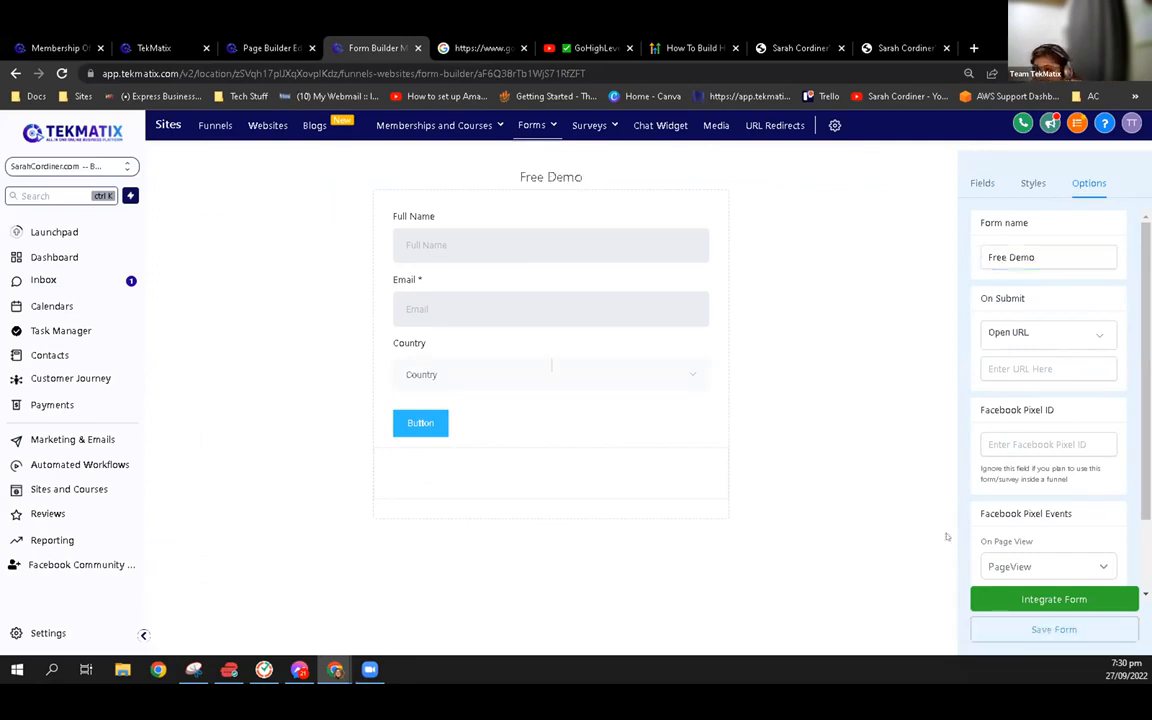
{"action": "left_click", "coordinate": [1018, 630]}
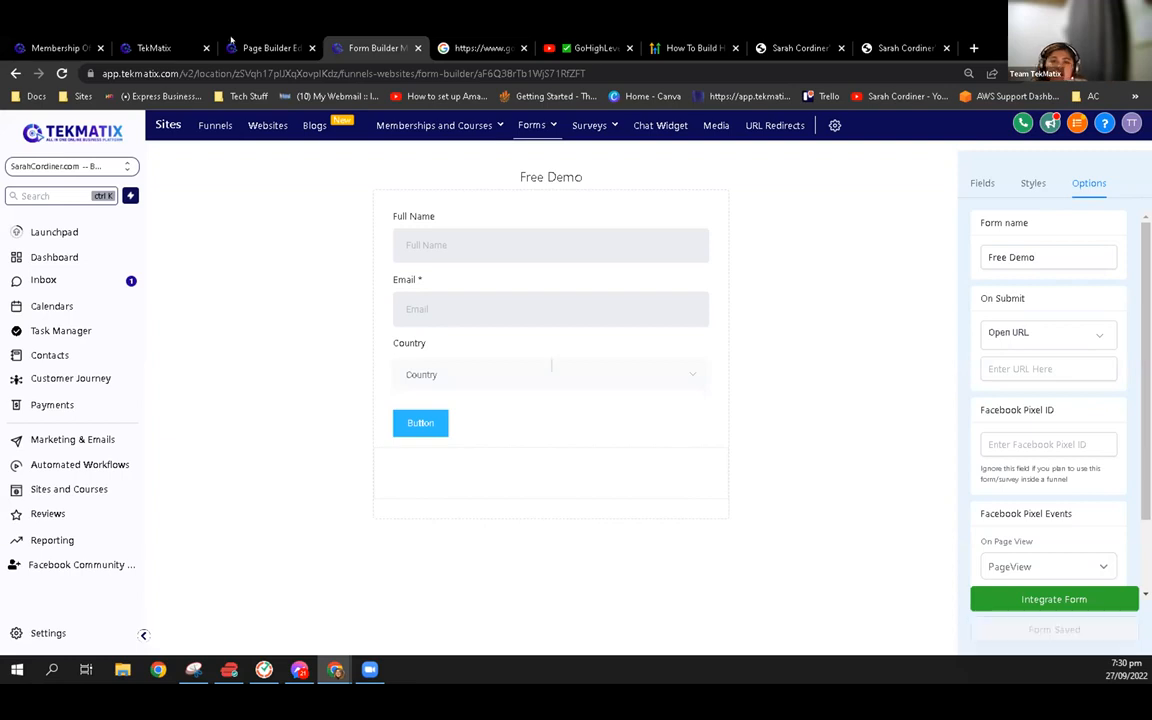
Reload the opt-in page editor, discarding its unsaved changes
{"action": "left_click", "coordinate": [232, 43]}
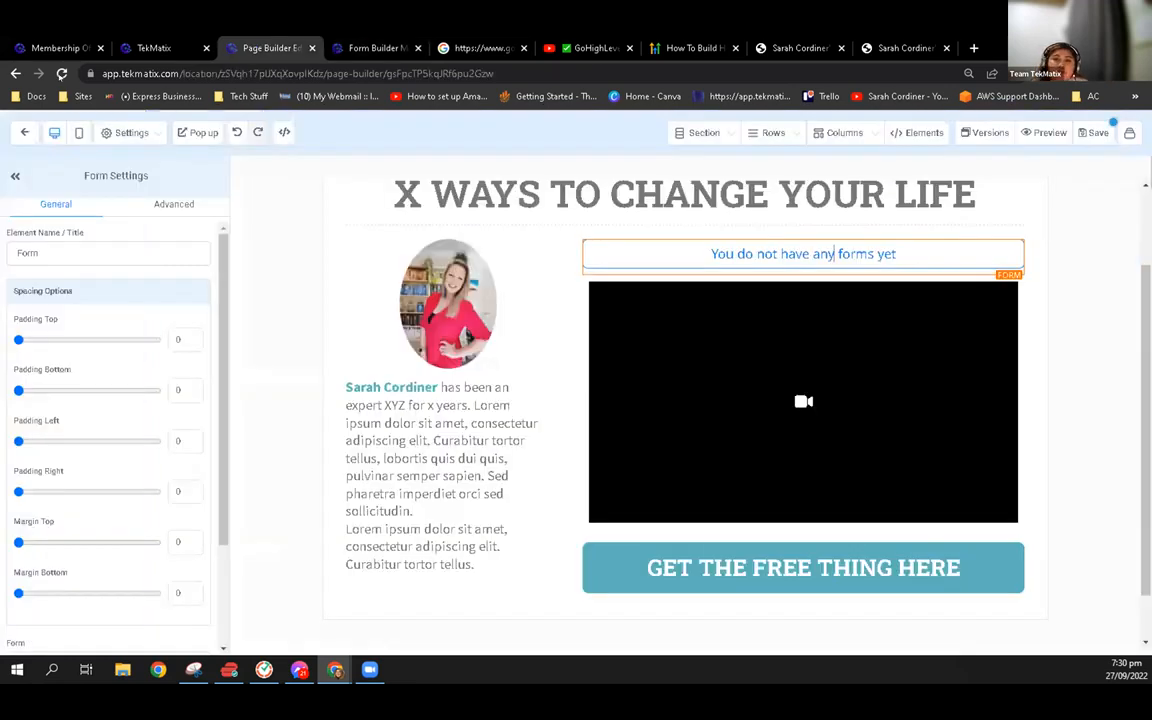
{"action": "key", "text": "F5"}
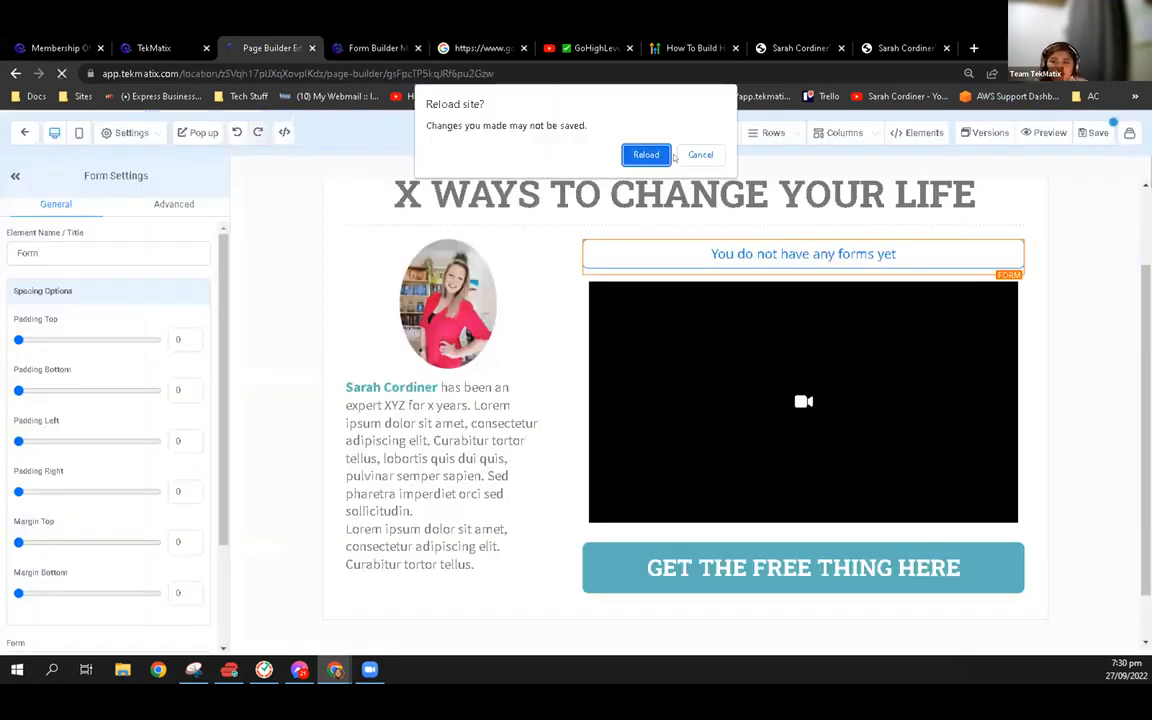
{"action": "left_click", "coordinate": [648, 155]}
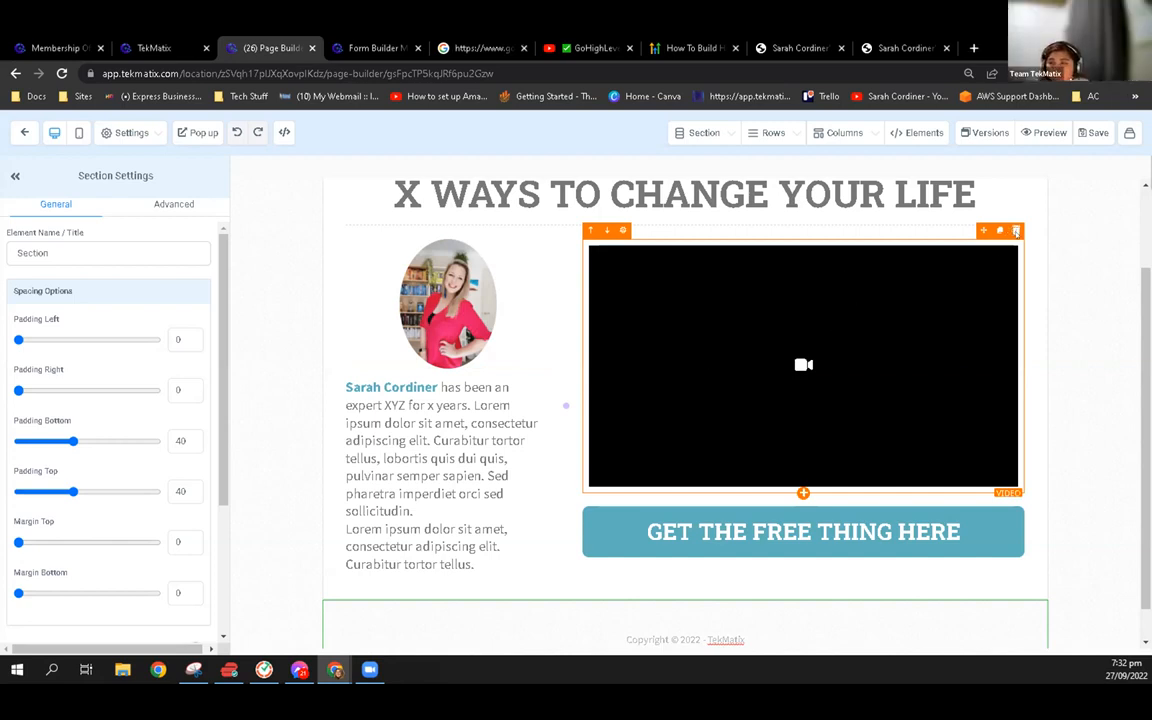
Delete the video from the opt-in page and place a Form element above the "GET THE FREE THING HERE" button
{"action": "left_click", "coordinate": [1014, 230]}
{"action": "mouse_move", "coordinate": [918, 138]}
{"action": "left_click", "coordinate": [875, 165]}
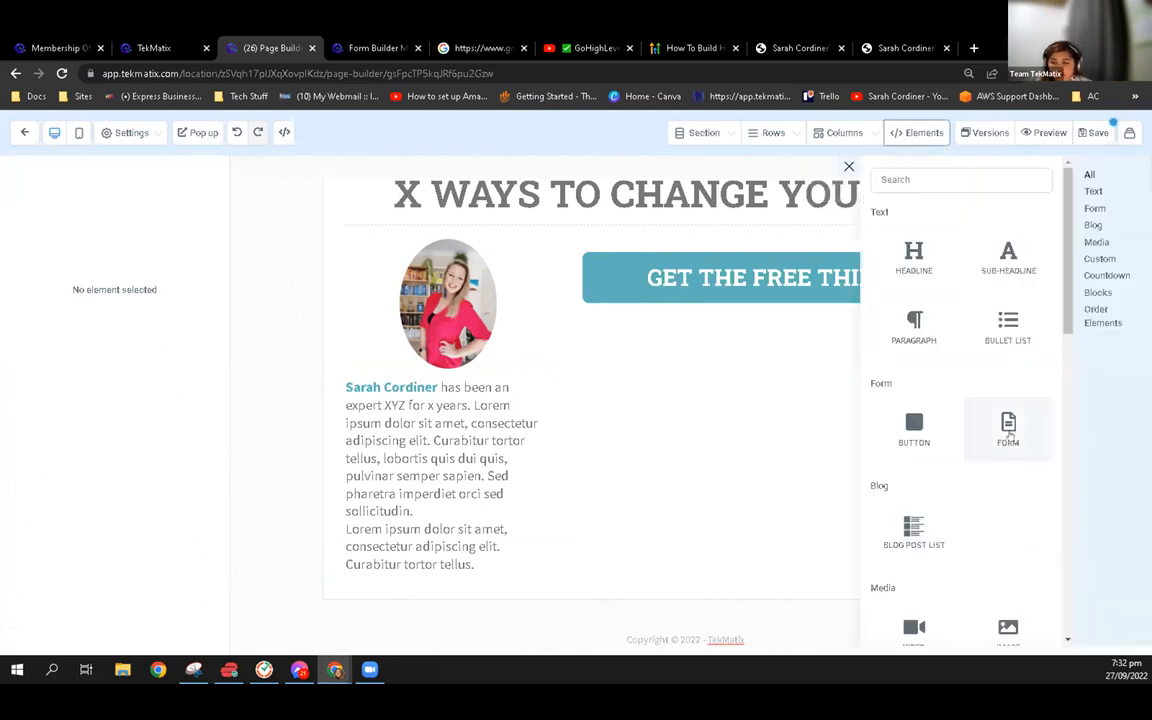
{"action": "left_click_drag", "start_coordinate": [1027, 445], "coordinate": [808, 254]}
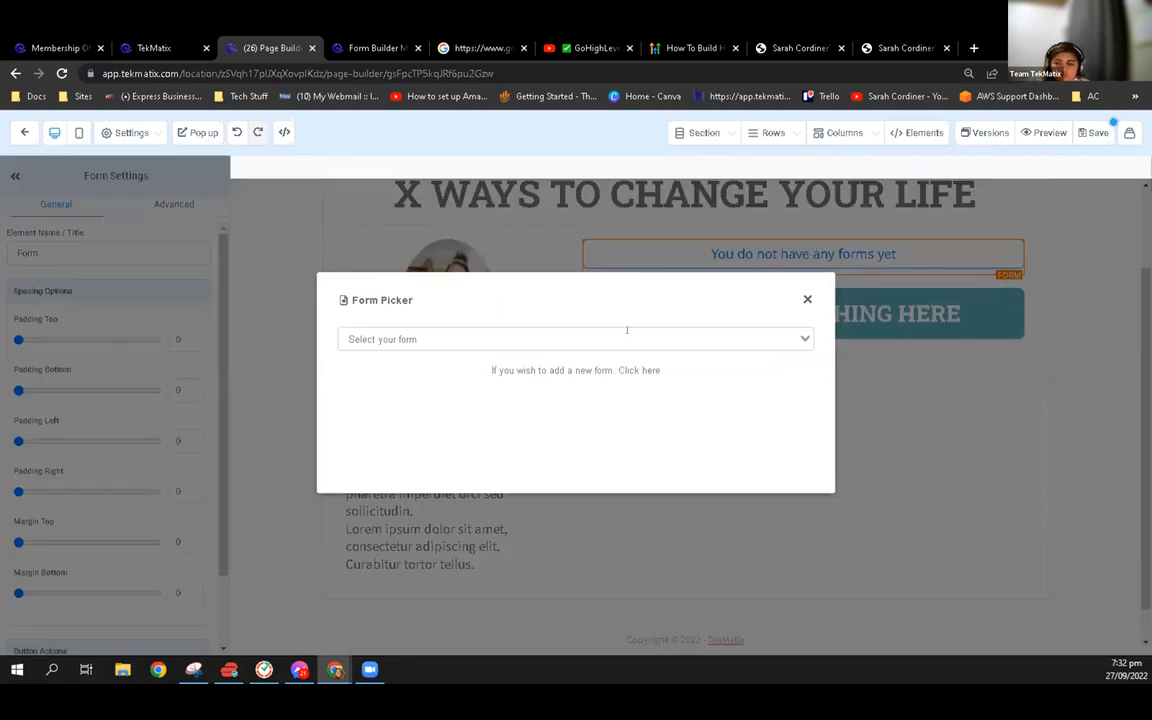
Assign the "Free Demo" form to the Form element and delete the "GET THE FREE THING HERE" button below it
{"action": "left_click", "coordinate": [617, 338]}
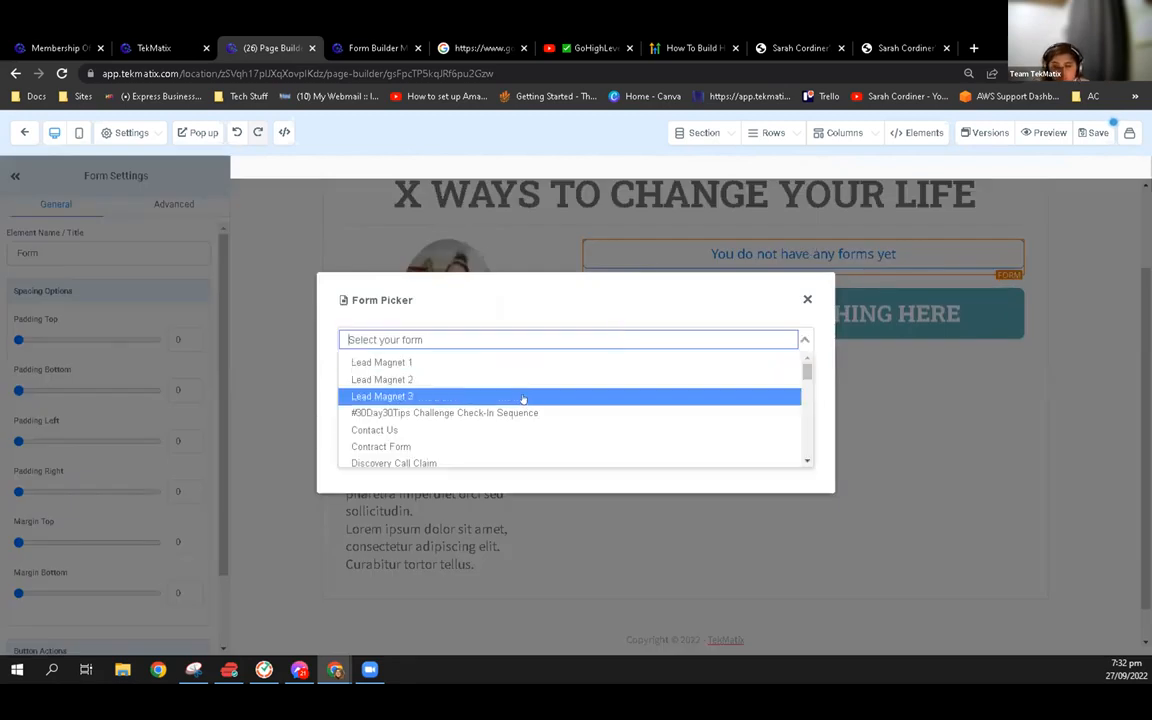
{"action": "scroll", "coordinate": [520, 398], "scroll_direction": "down", "scroll_amount": 5}
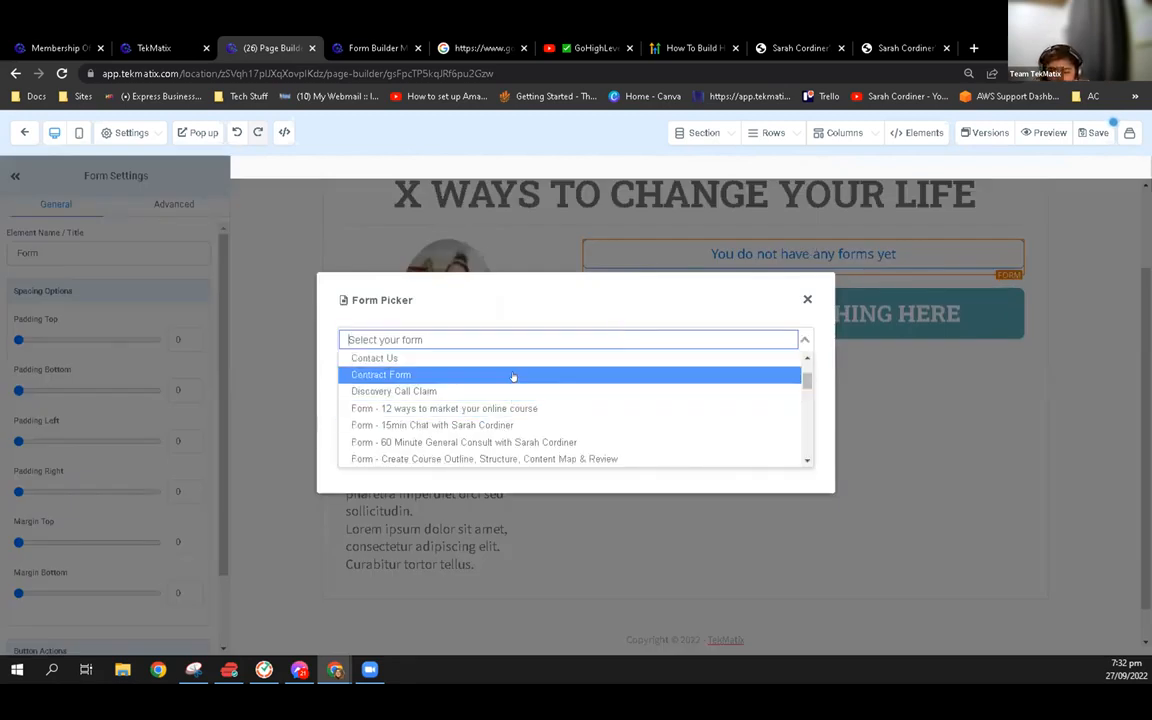
{"action": "scroll", "coordinate": [510, 430], "scroll_direction": "down", "scroll_amount": 5}
{"action": "scroll", "coordinate": [510, 428], "scroll_direction": "up", "scroll_amount": 5}
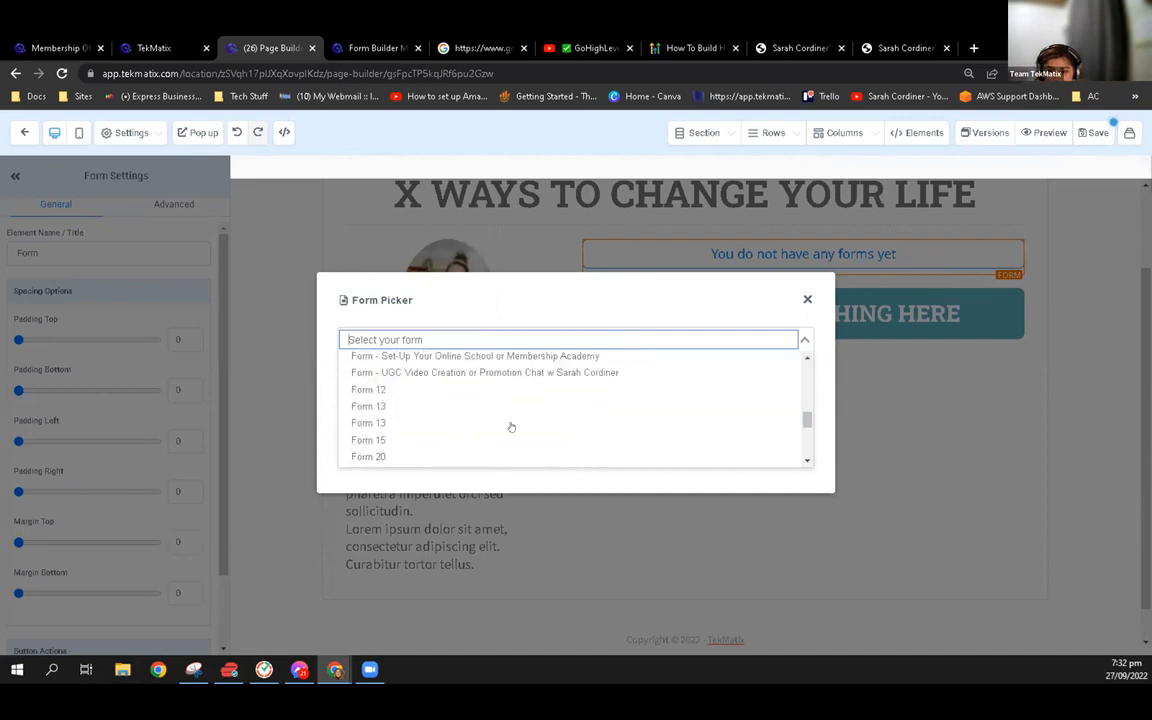
{"action": "type", "text": "free"}
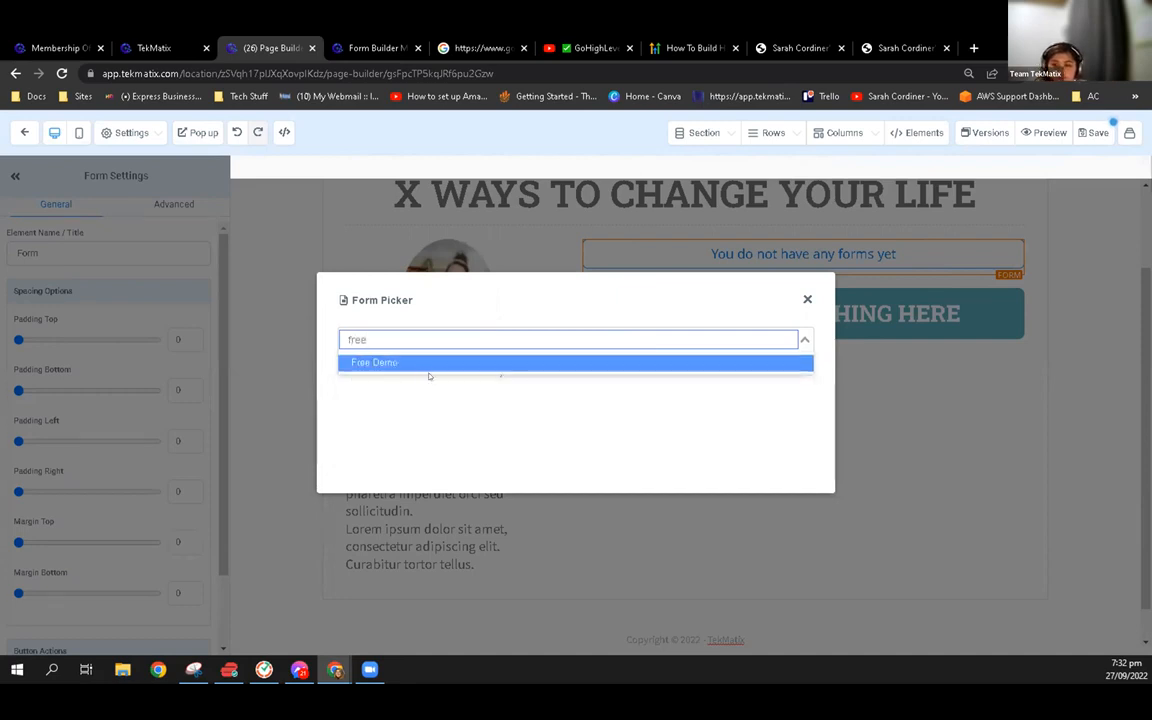
{"action": "left_click", "coordinate": [429, 364]}
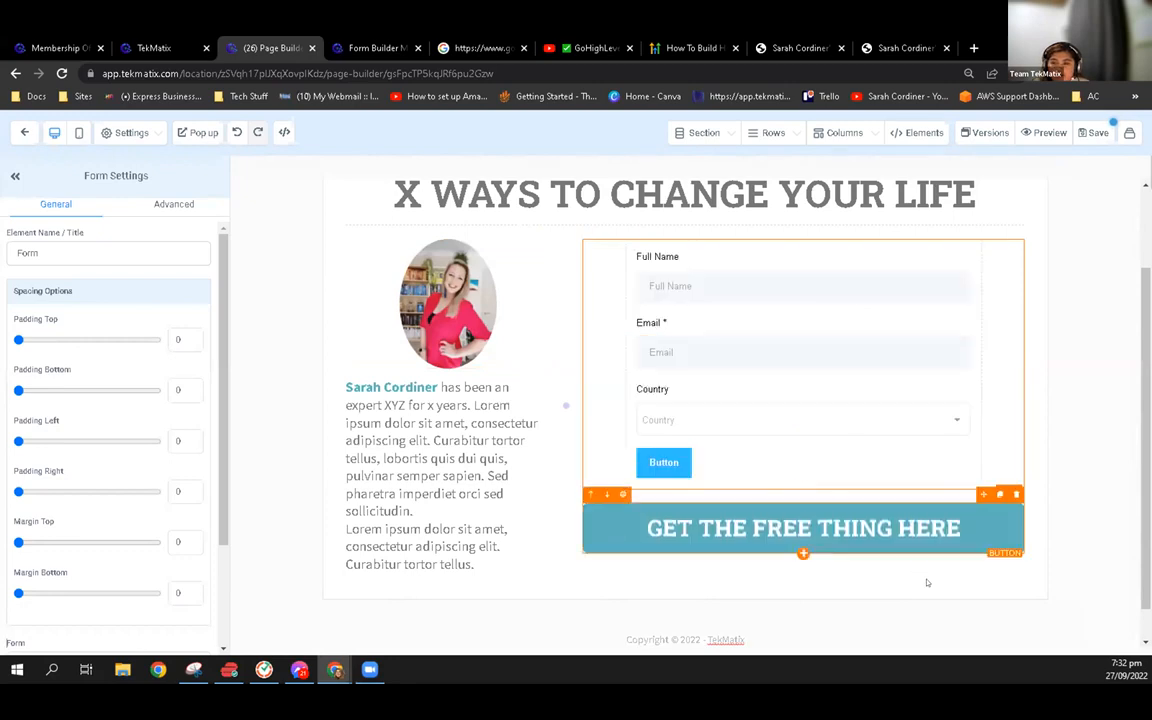
{"action": "left_click", "coordinate": [1015, 494]}
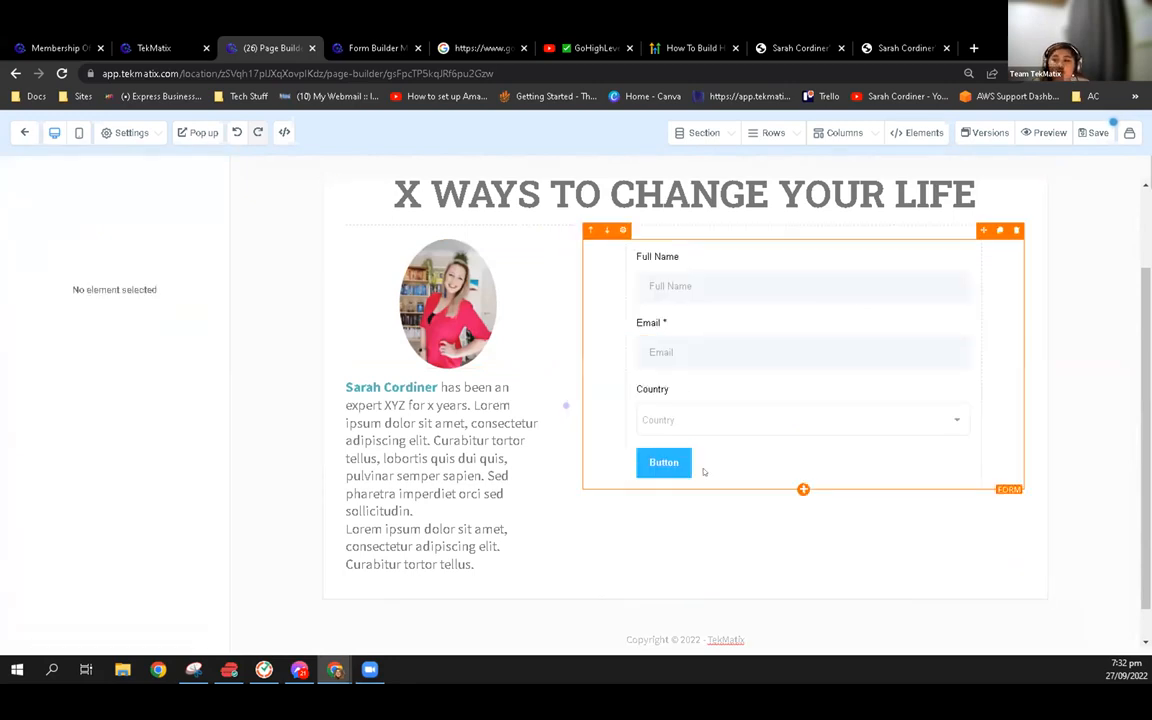
Open the Form element's button action settings and copy the share link of the "Free xyz mini course" offer
{"action": "left_click", "coordinate": [696, 321]}
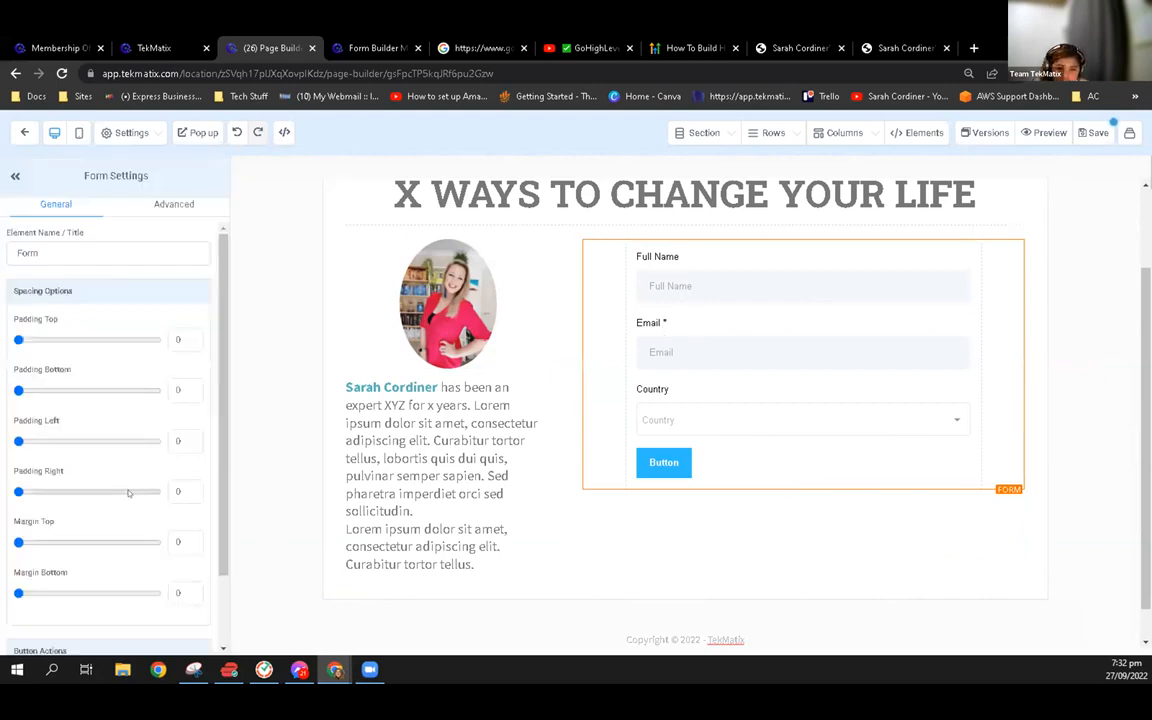
{"action": "scroll", "coordinate": [115, 444], "scroll_direction": "down", "scroll_amount": 3}
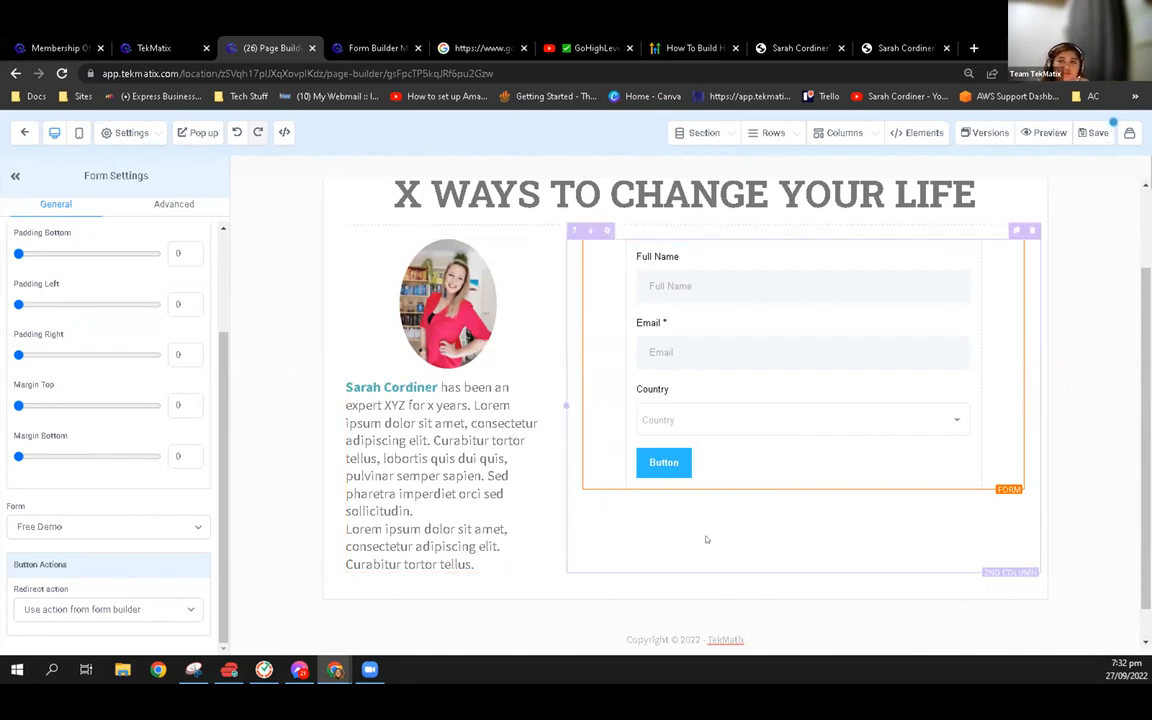
{"action": "left_click", "coordinate": [163, 45]}
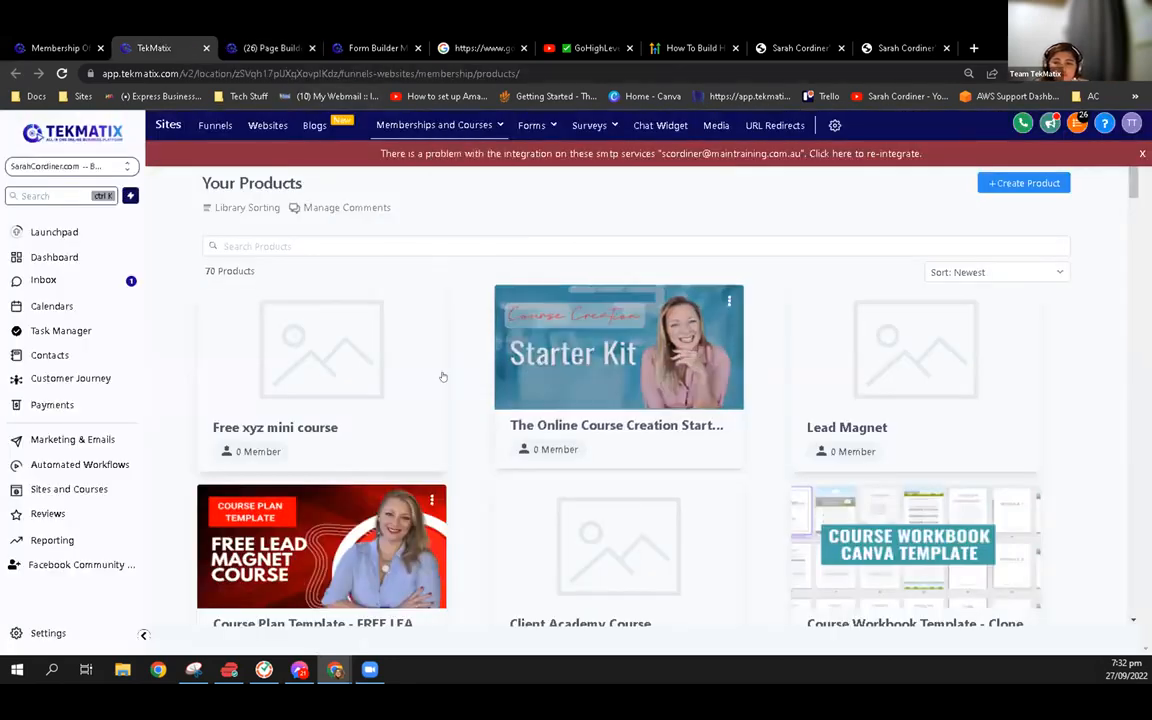
{"action": "left_click", "coordinate": [325, 346]}
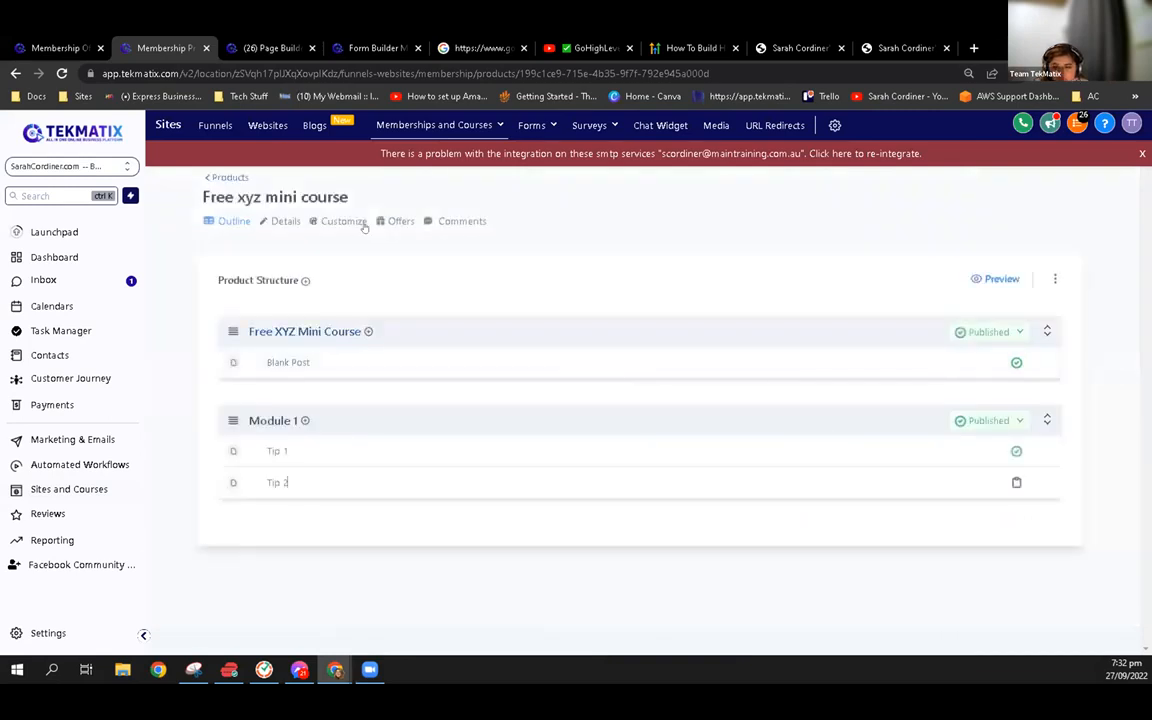
{"action": "left_click", "coordinate": [396, 222]}
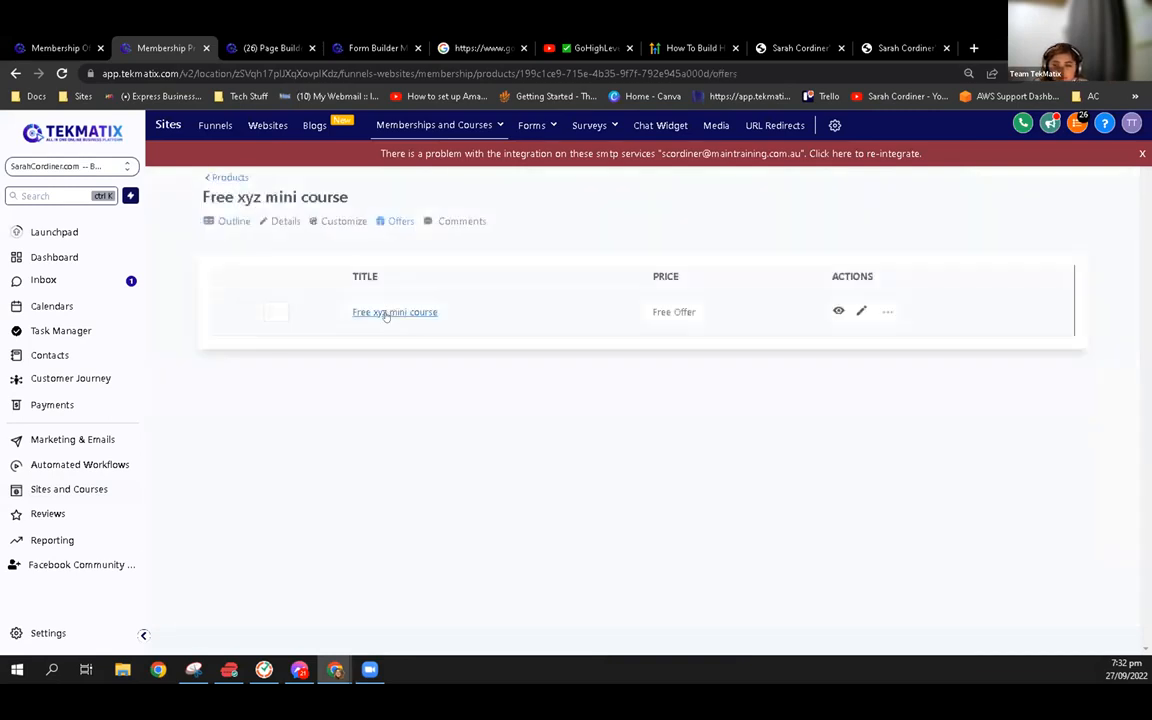
{"action": "left_click", "coordinate": [390, 312]}
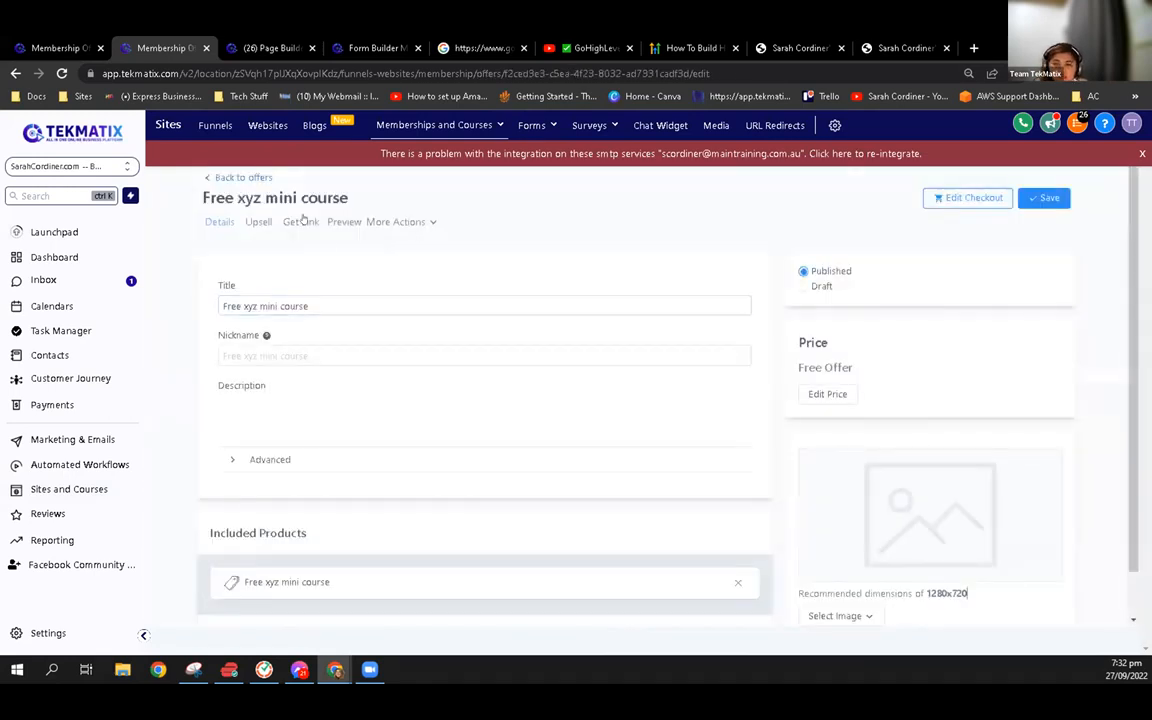
{"action": "left_click", "coordinate": [301, 221]}
{"action": "left_click", "coordinate": [776, 245]}
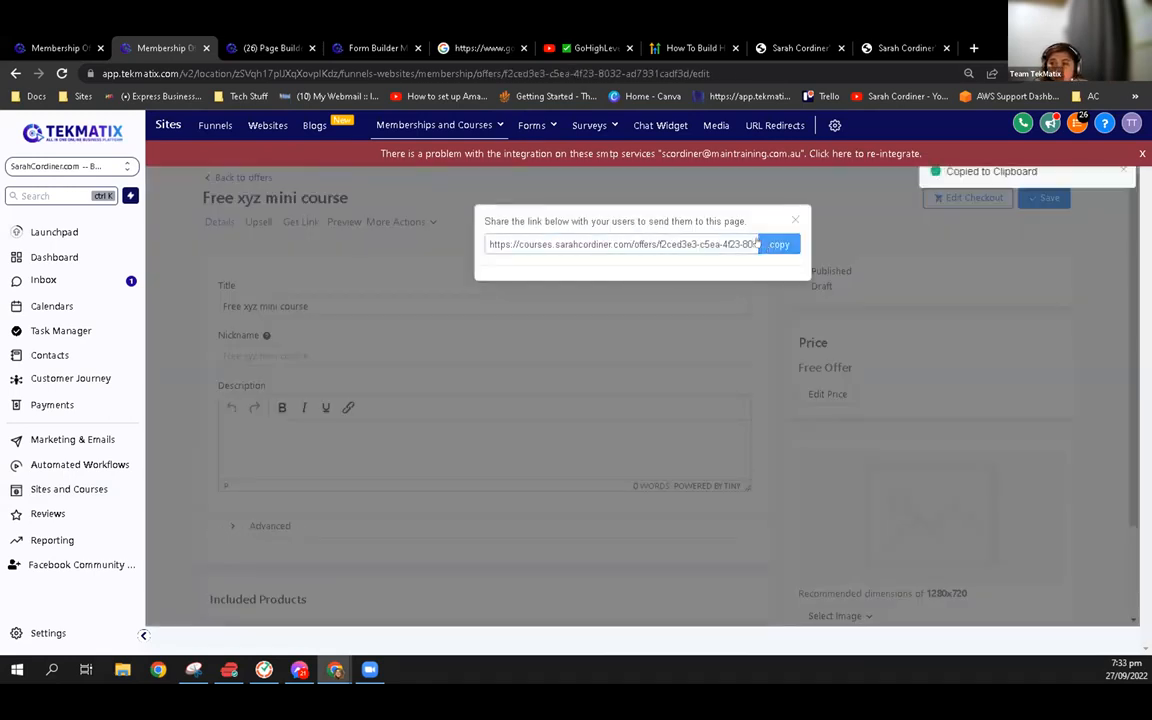
Set the form's redirect action to "Go to website URL" with the copied offer link, and save the opt-in page
{"action": "left_click", "coordinate": [267, 41]}
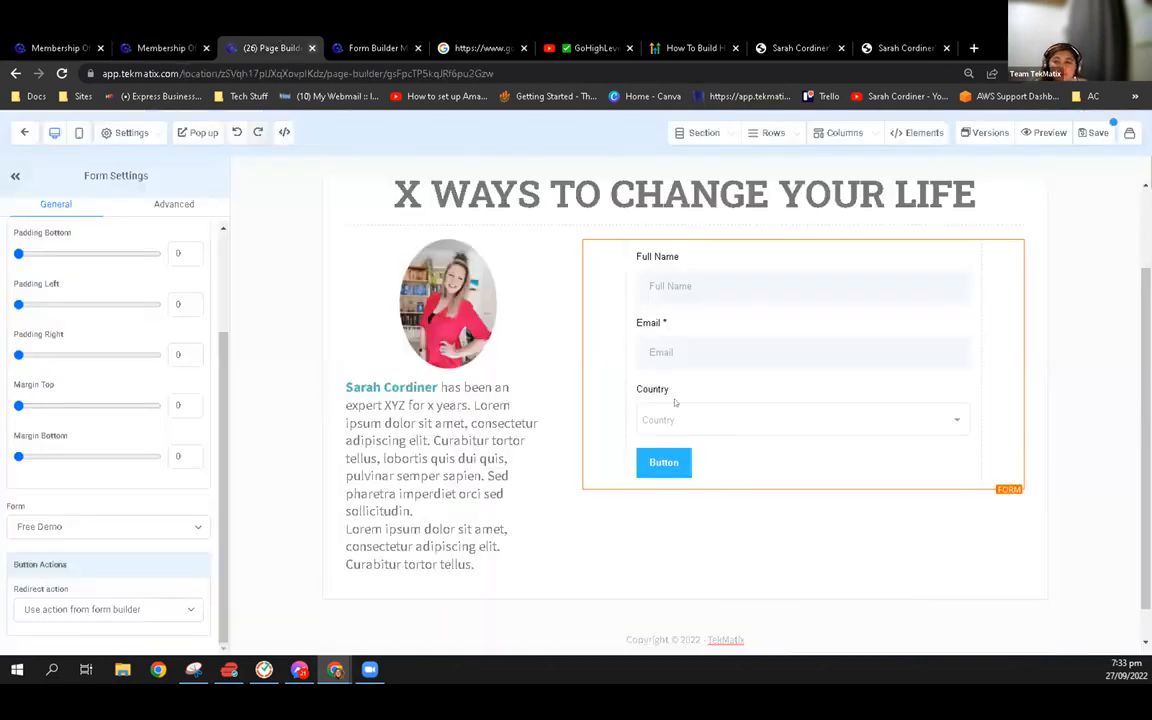
{"action": "left_click", "coordinate": [87, 610]}
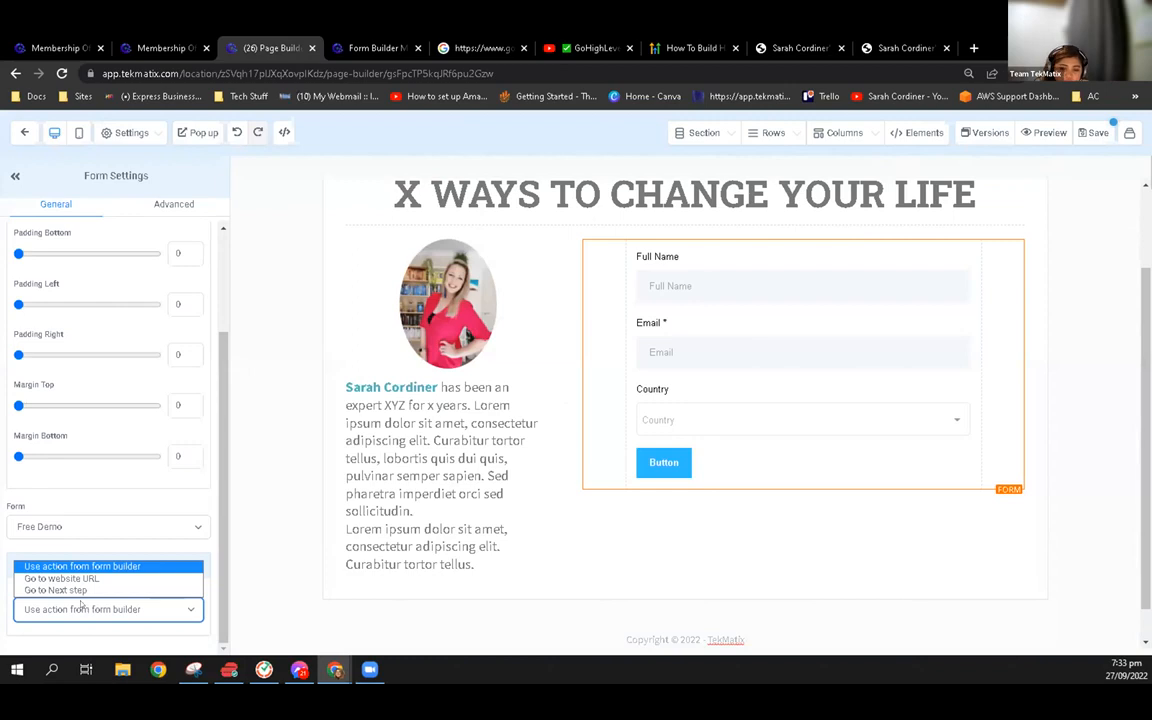
{"action": "left_click", "coordinate": [85, 579]}
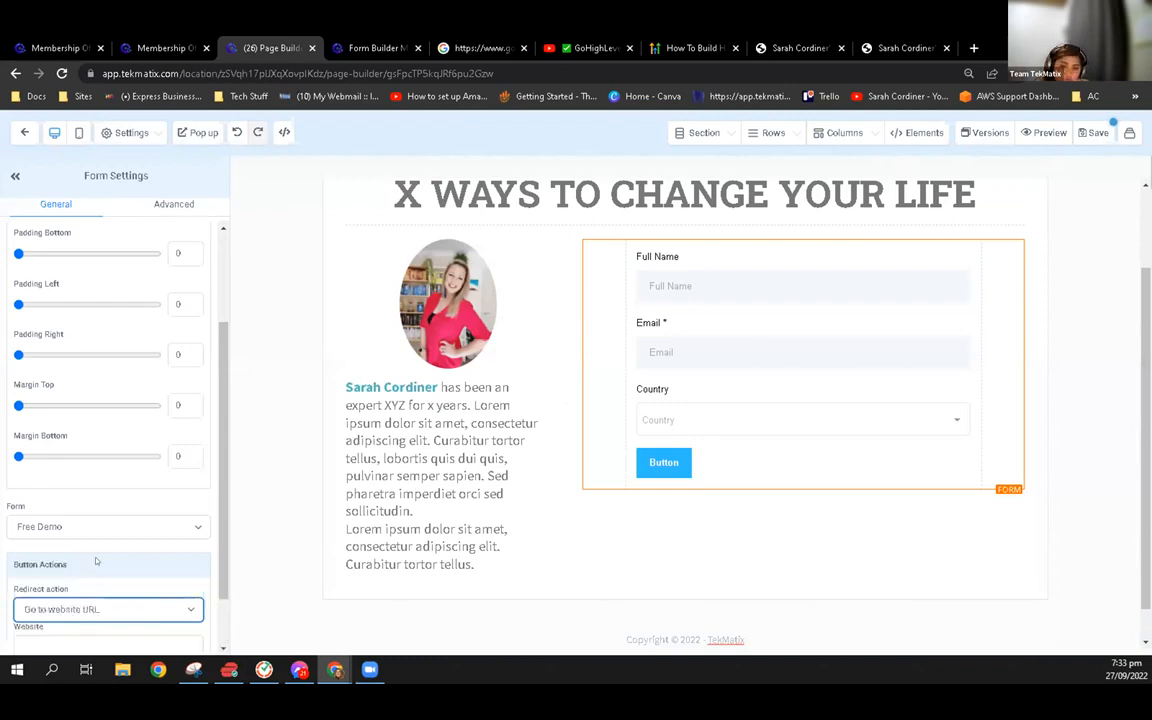
{"action": "left_click", "coordinate": [85, 576]}
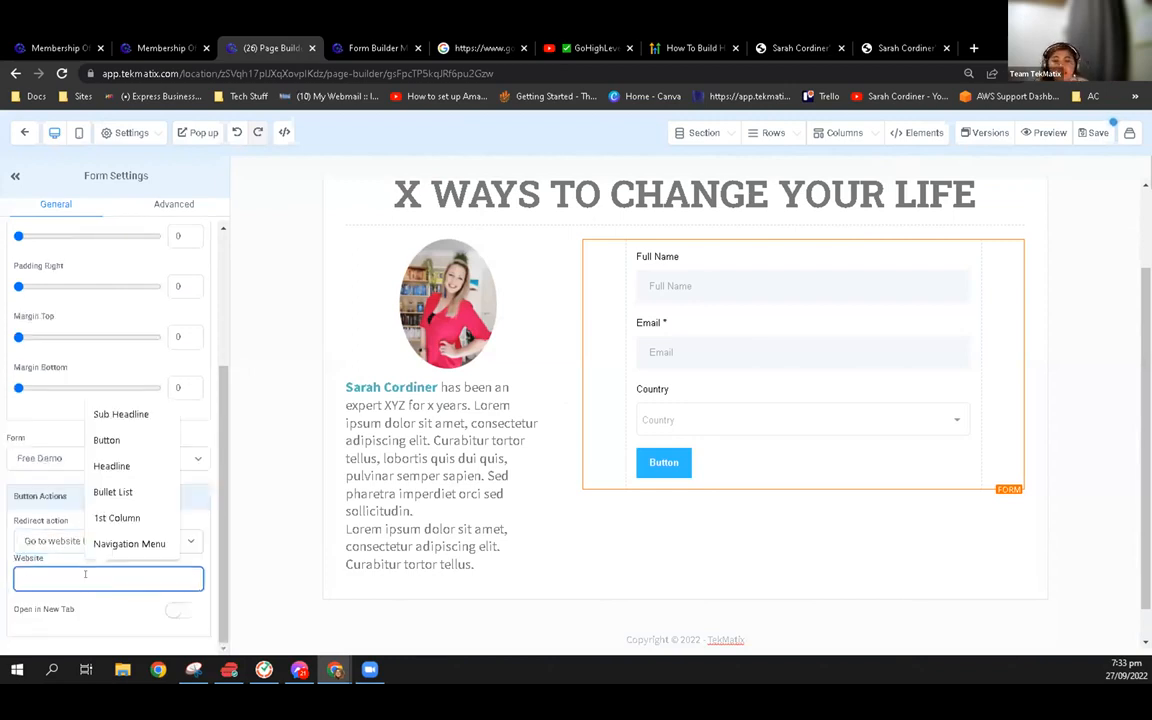
{"action": "key", "text": "ctrl+v"}
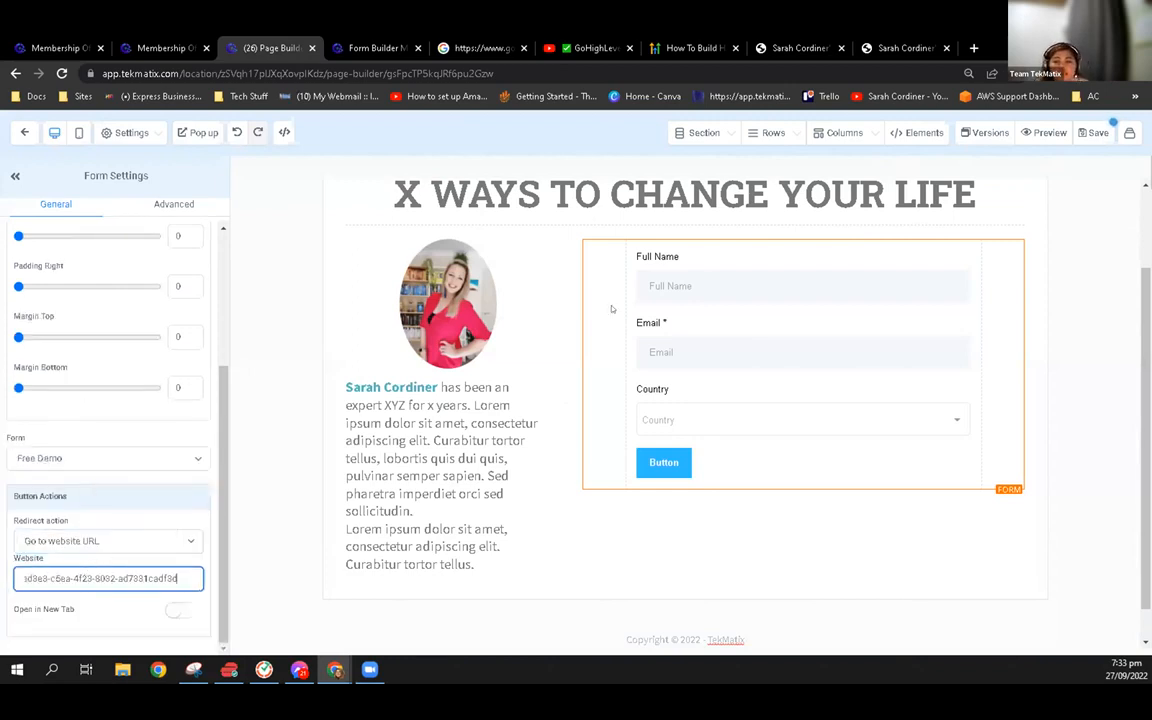
{"action": "left_click", "coordinate": [1098, 133]}
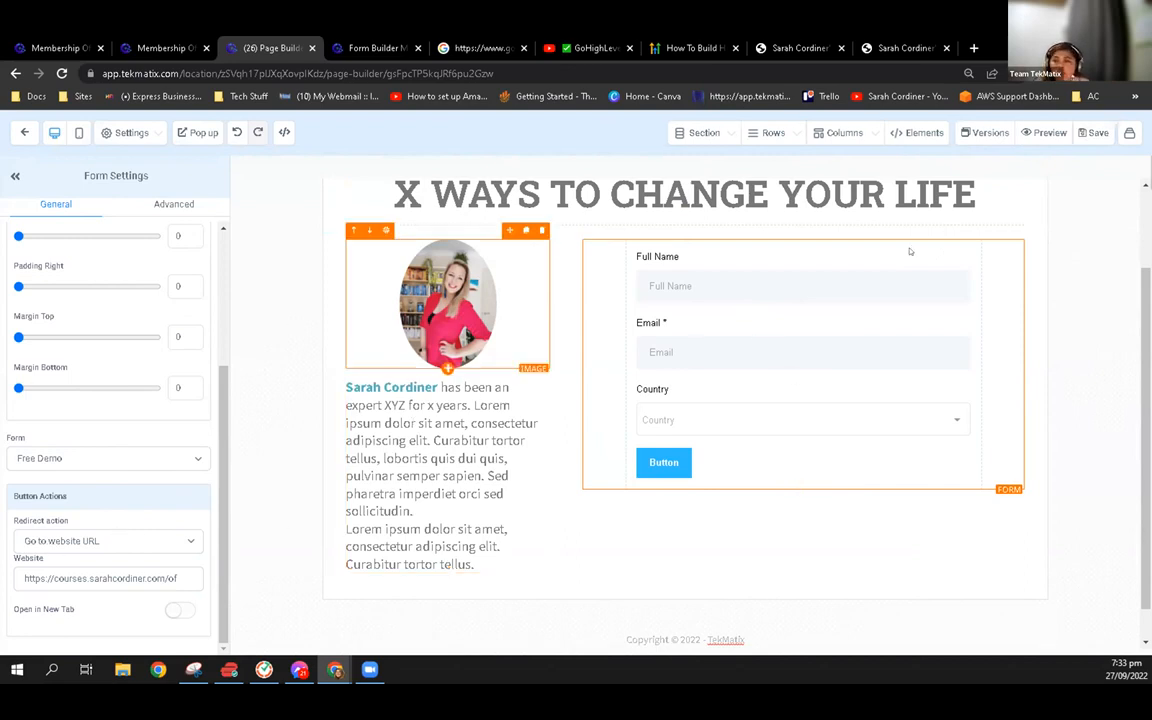
Preview the opt-in page and submit its form with a test name, the contact's e-mail and Canada as the country
{"action": "left_click", "coordinate": [1045, 133]}
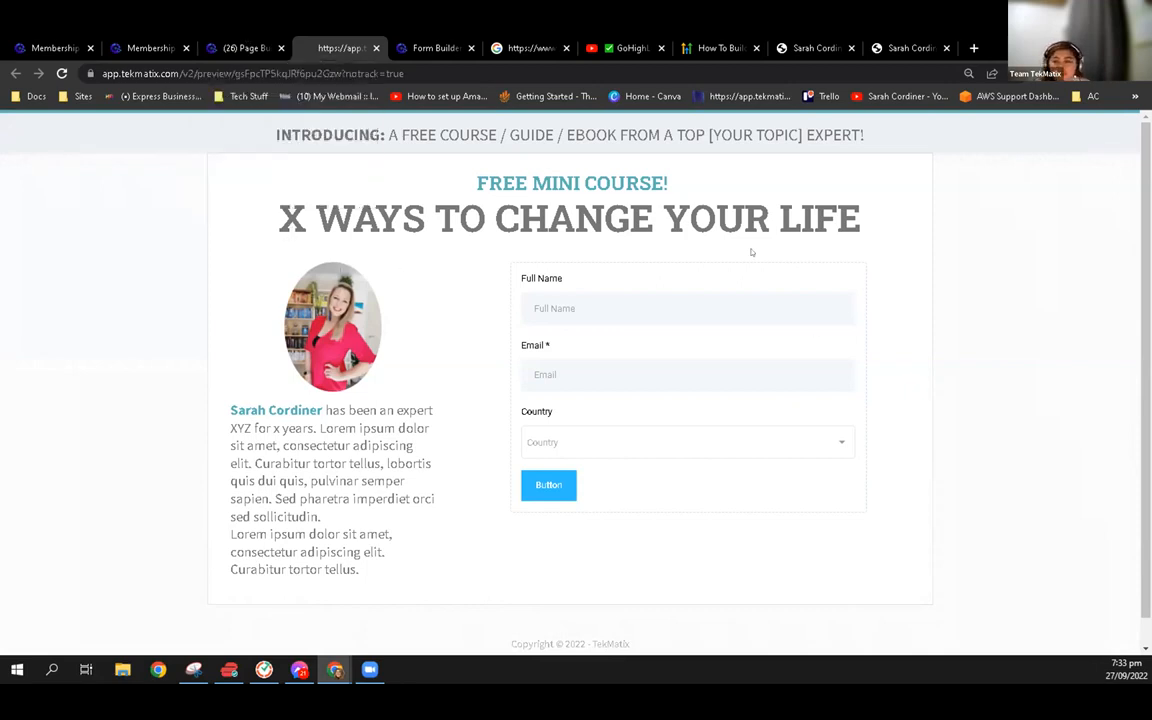
{"action": "left_click", "coordinate": [574, 307]}
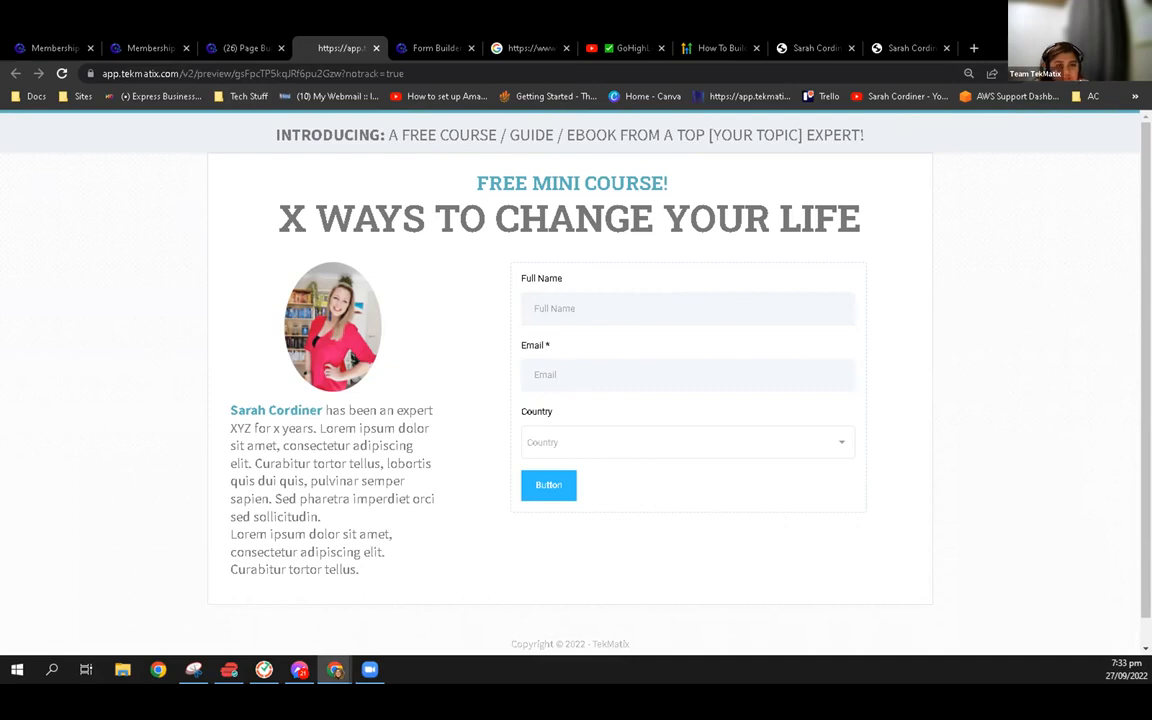
{"action": "left_click", "coordinate": [606, 296]}
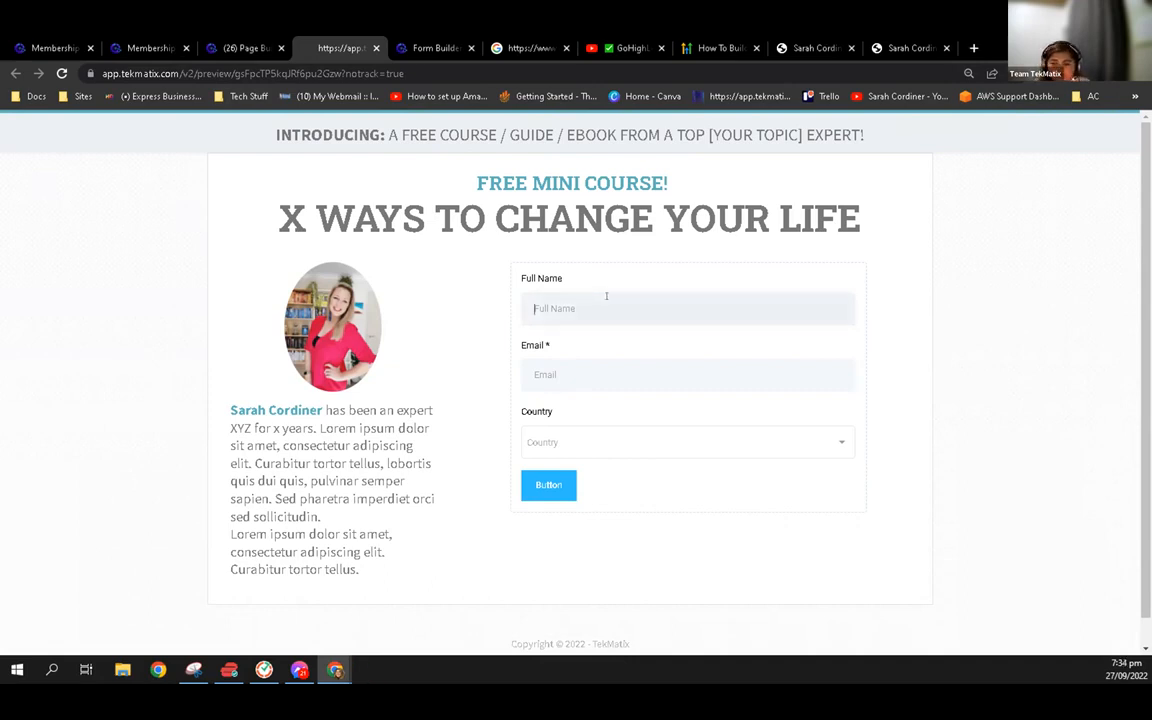
{"action": "type", "text": "Nathalie"}
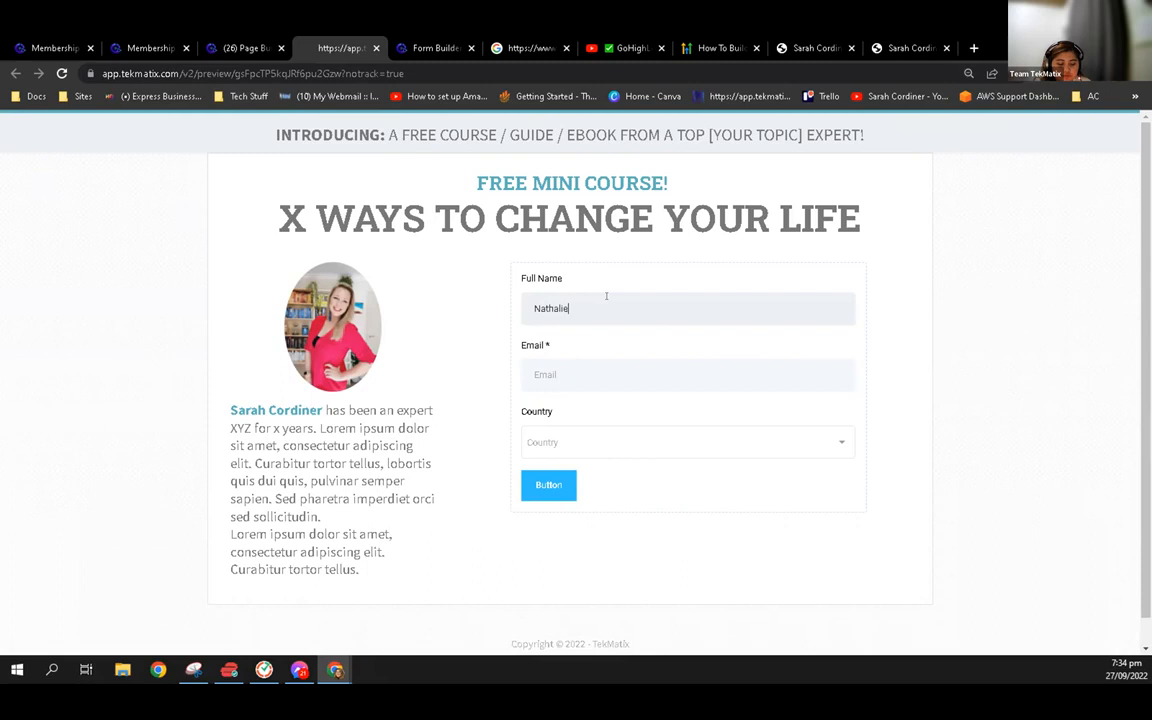
{"action": "key", "text": "Tab"}
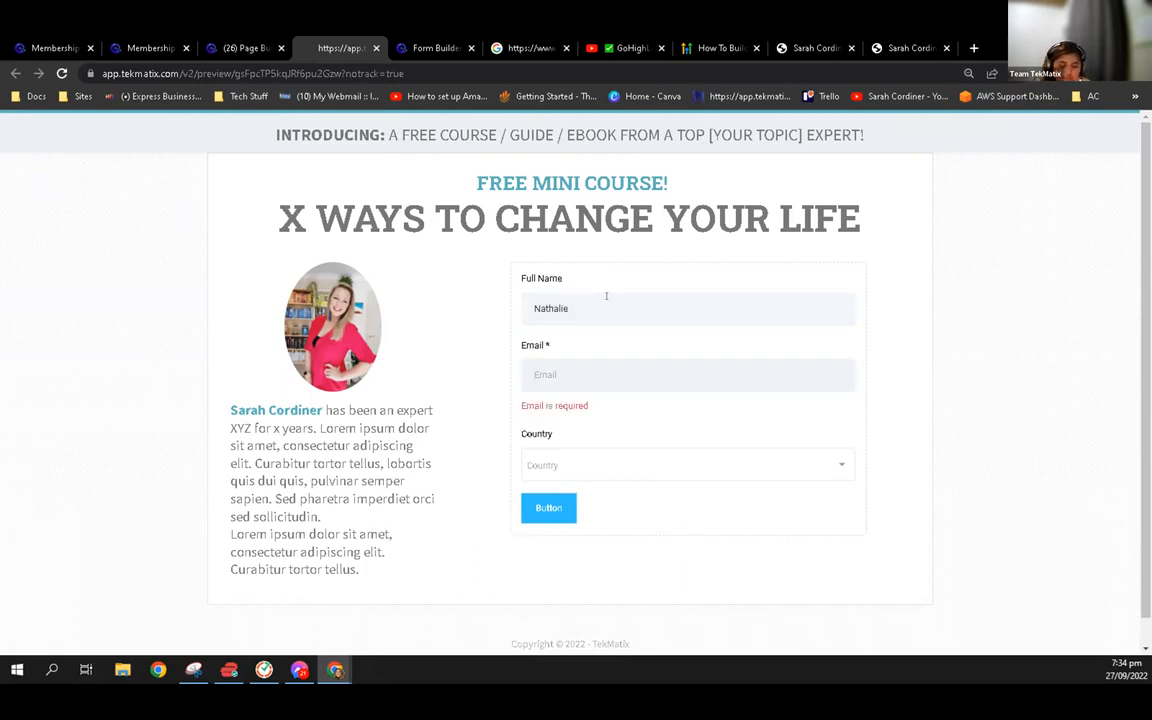
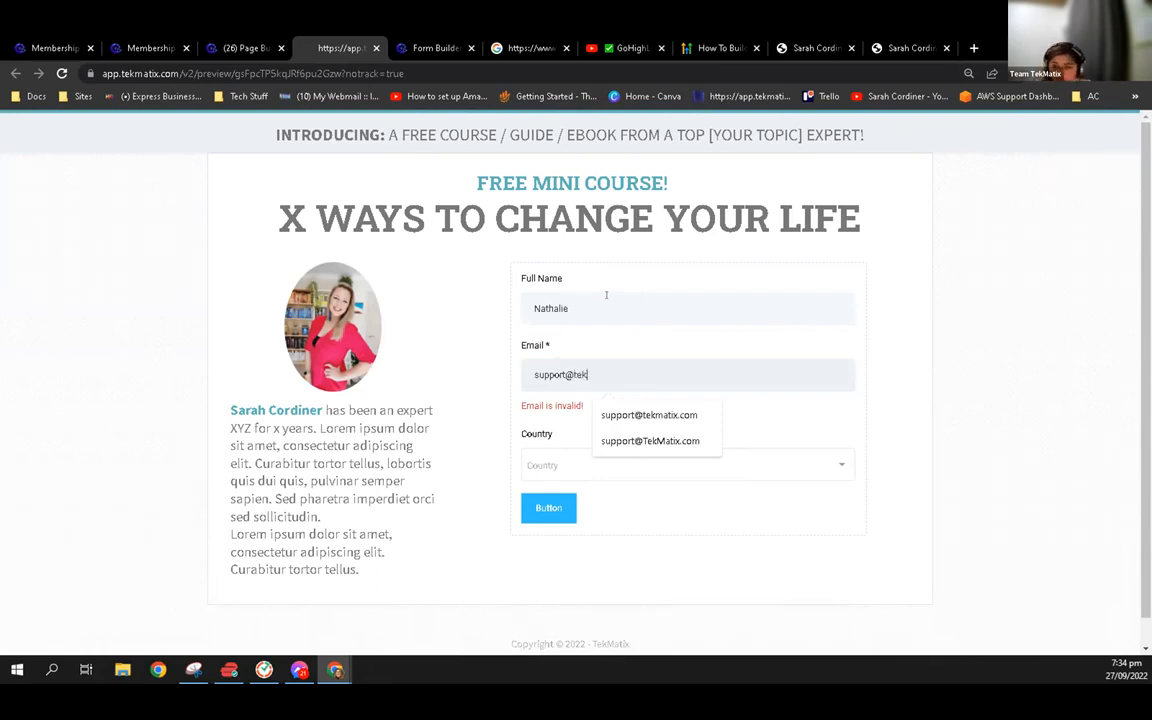
{"action": "left_click", "coordinate": [655, 415]}
{"action": "left_click", "coordinate": [630, 442]}
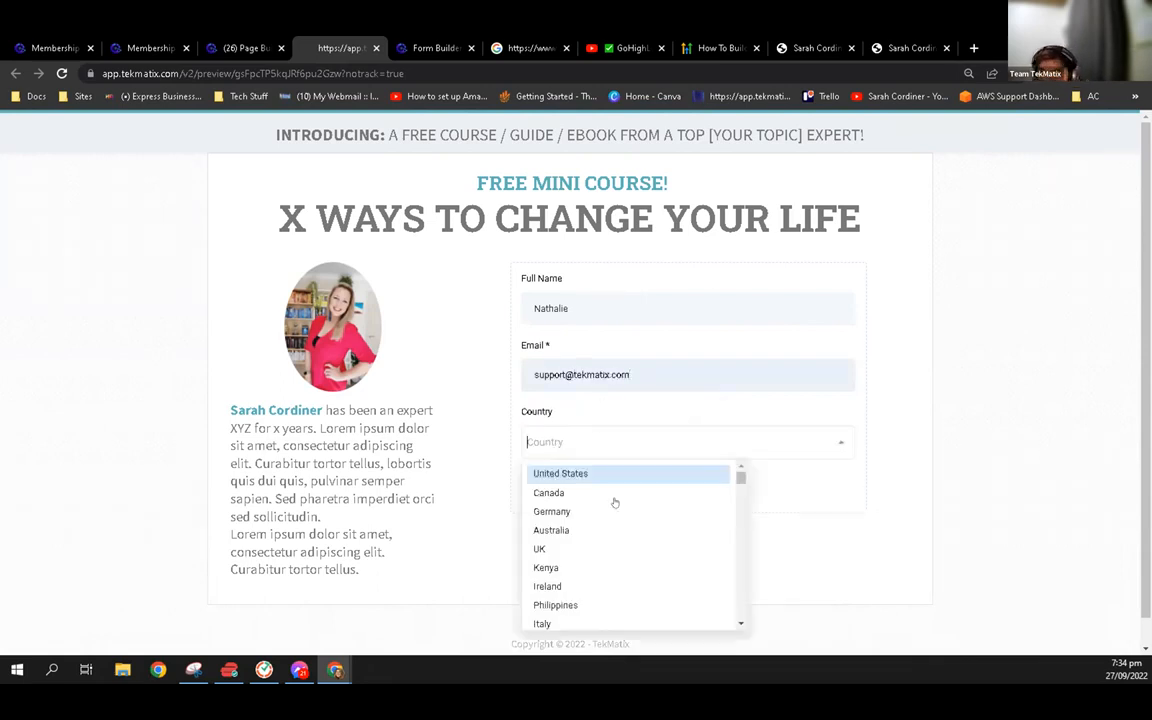
{"action": "left_click", "coordinate": [595, 495]}
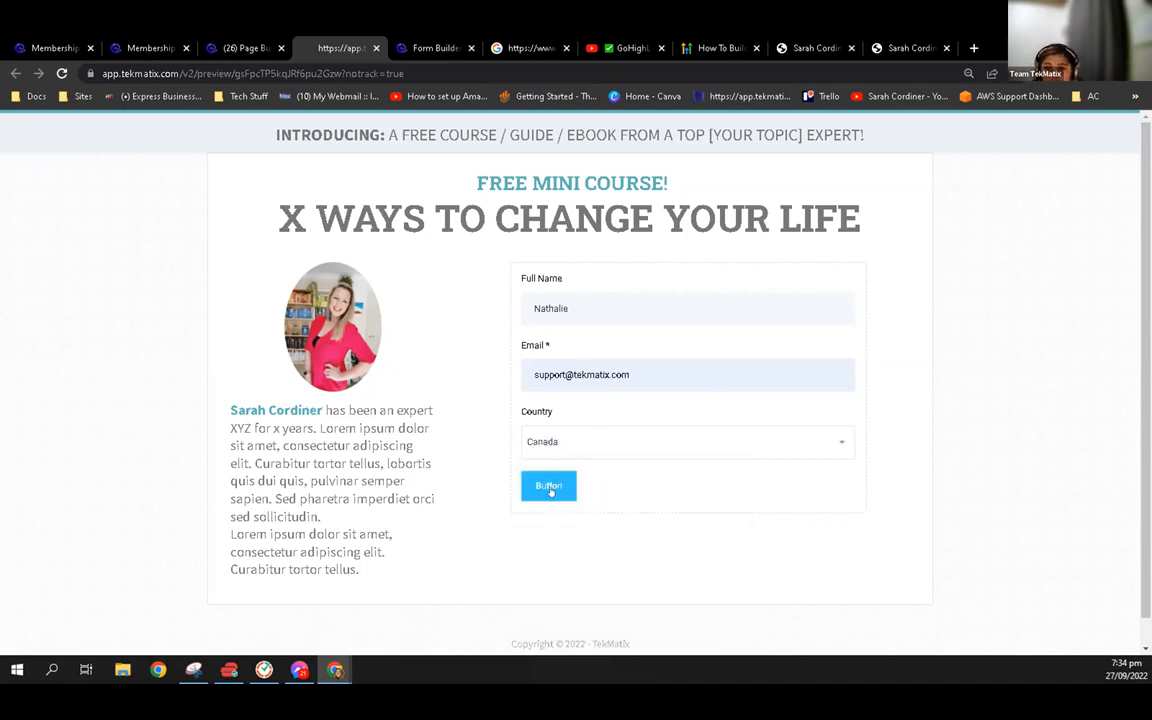
{"action": "left_click", "coordinate": [550, 489]}
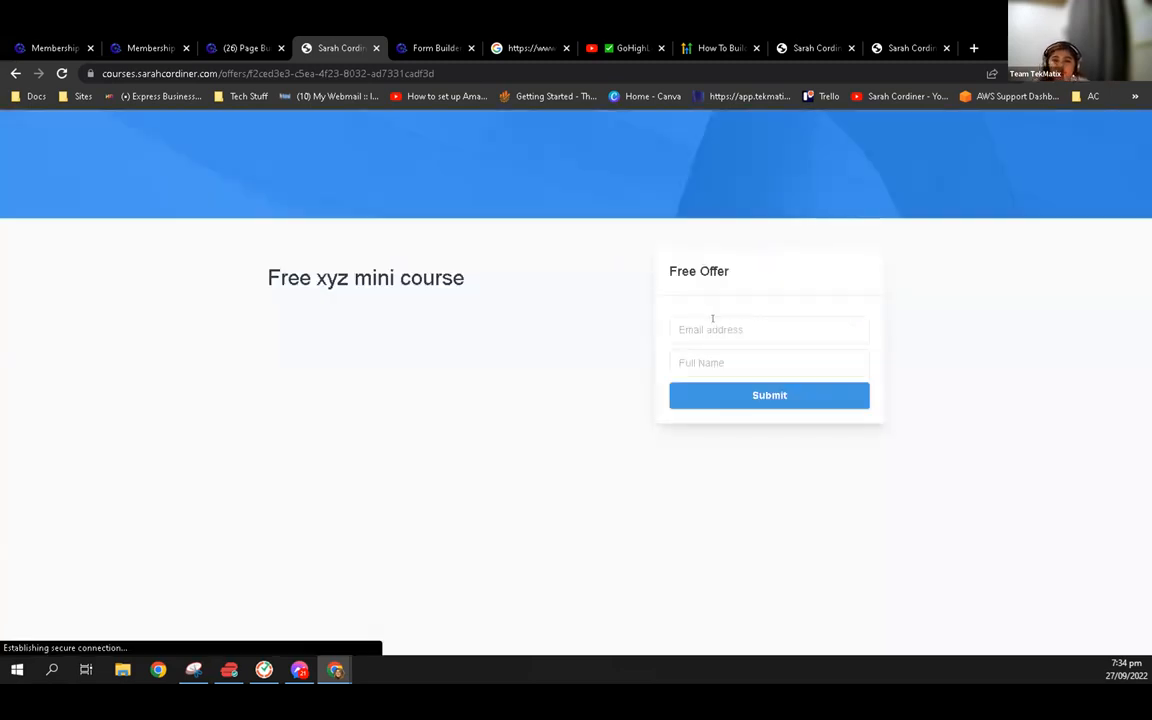
Sign up for the "Free xyz mini course" offer with the contact's e-mail and name, and open the member dashboard
{"action": "left_click", "coordinate": [712, 325]}
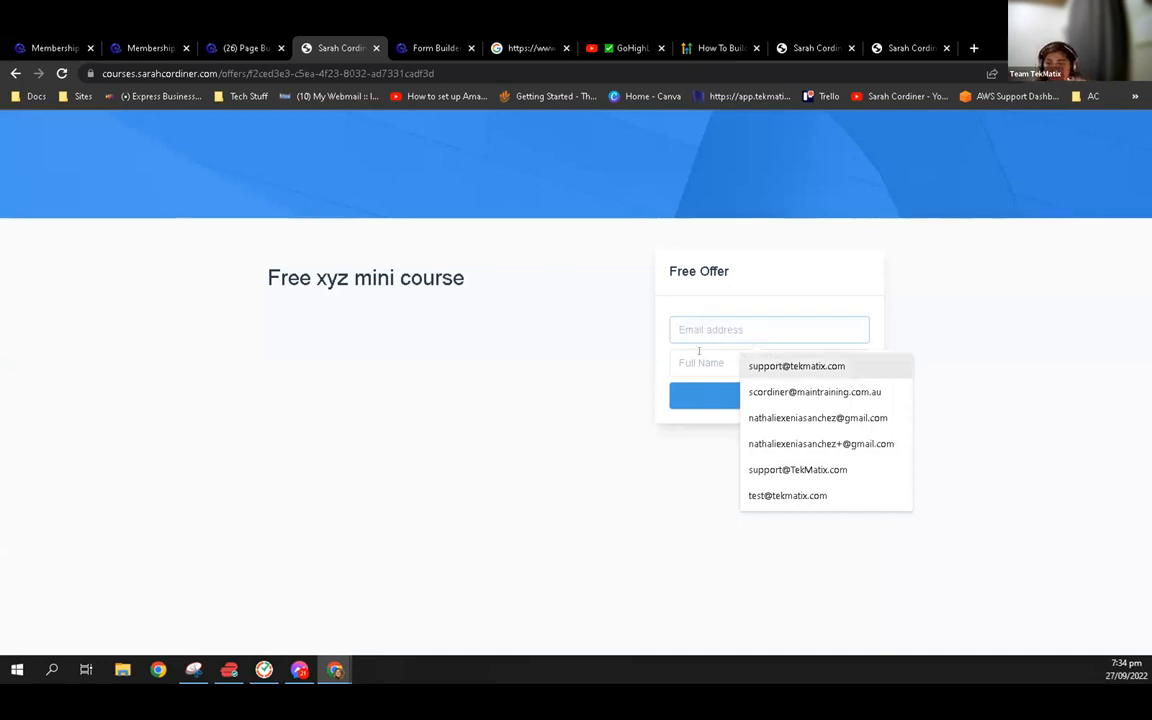
{"action": "left_click", "coordinate": [797, 469]}
{"action": "left_click", "coordinate": [725, 360]}
{"action": "type", "text": "Nat"}
{"action": "left_click", "coordinate": [754, 392]}
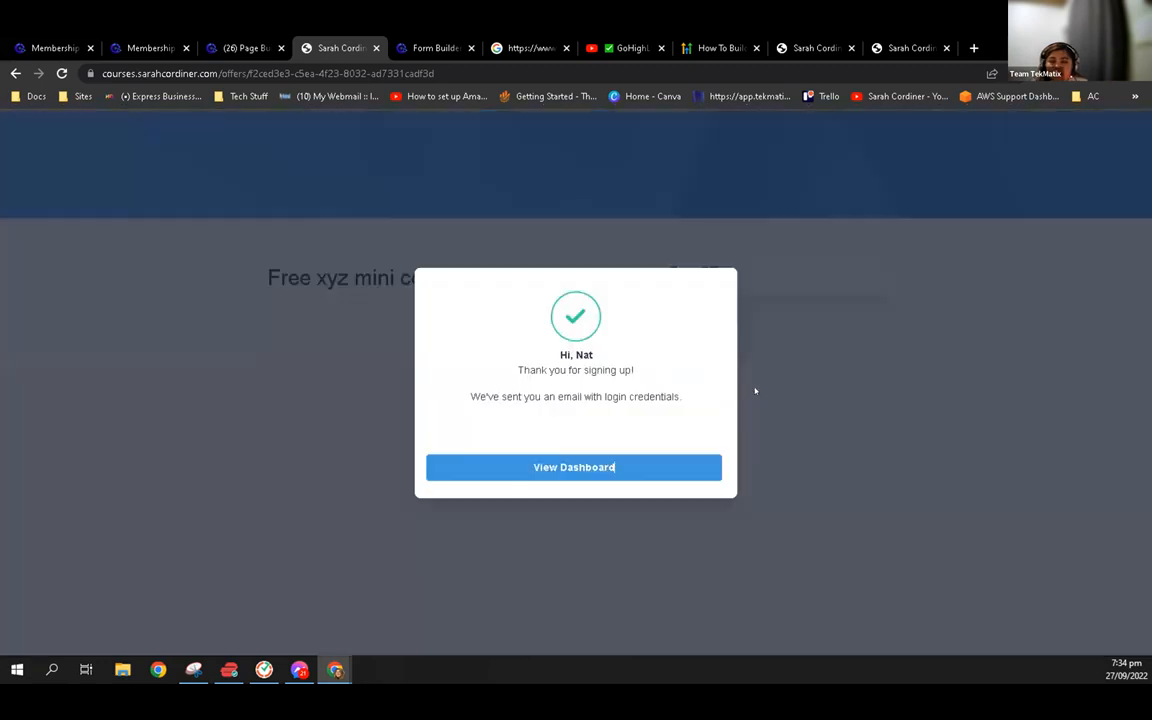
{"action": "left_click", "coordinate": [575, 467]}
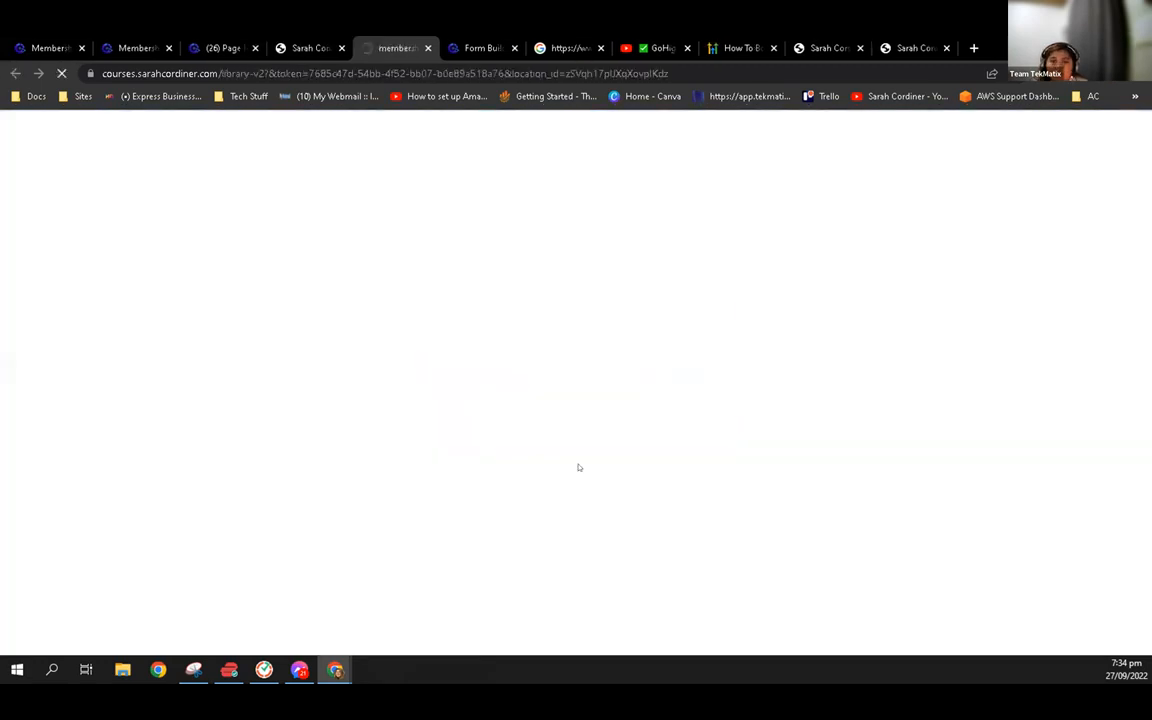
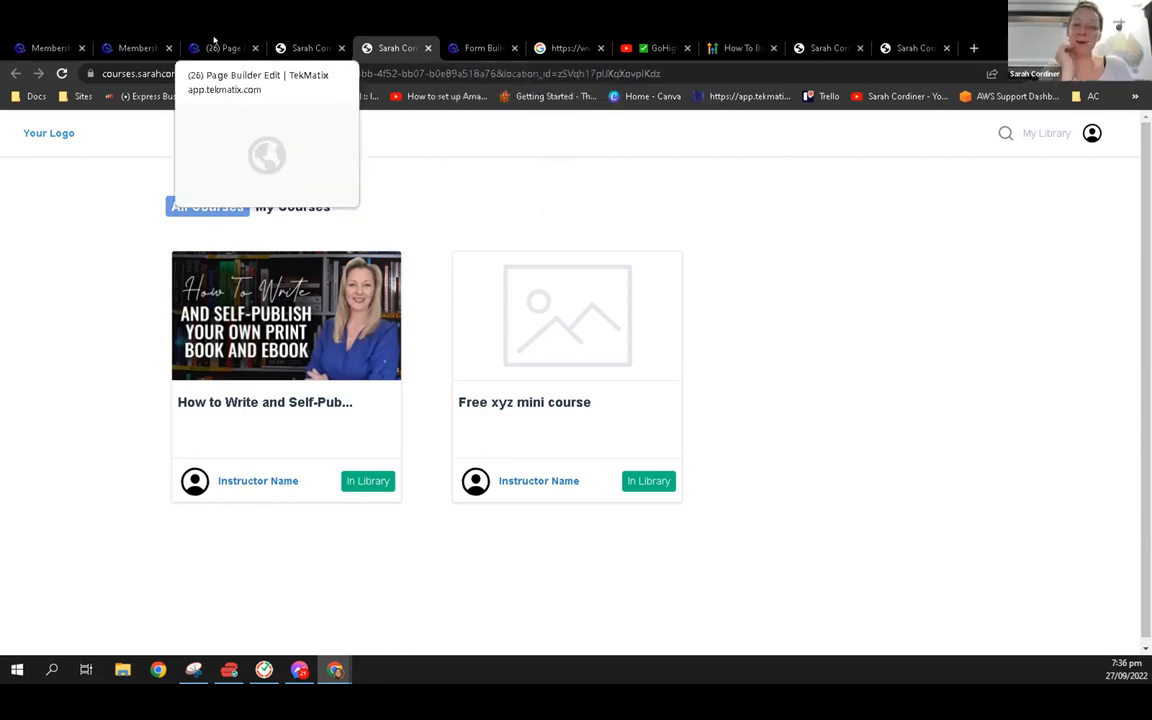
Open the membership email settings and preview the "Course Op" welcome email template
{"action": "left_click", "coordinate": [212, 47]}
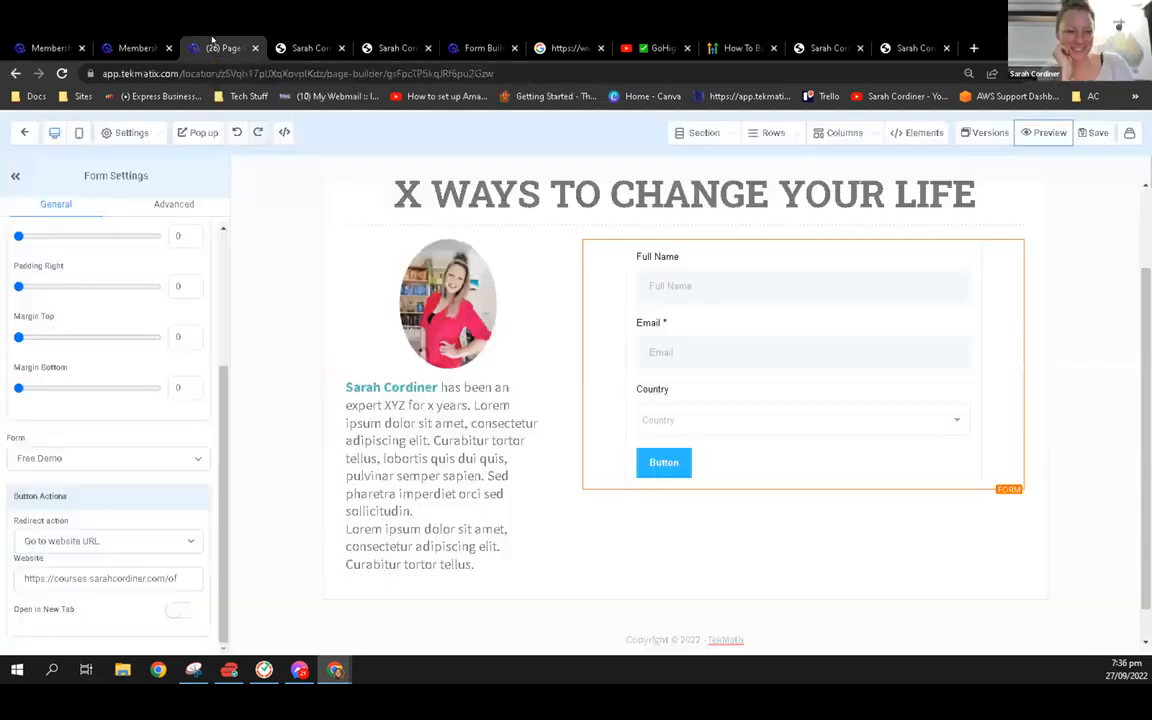
{"action": "left_click", "coordinate": [160, 42]}
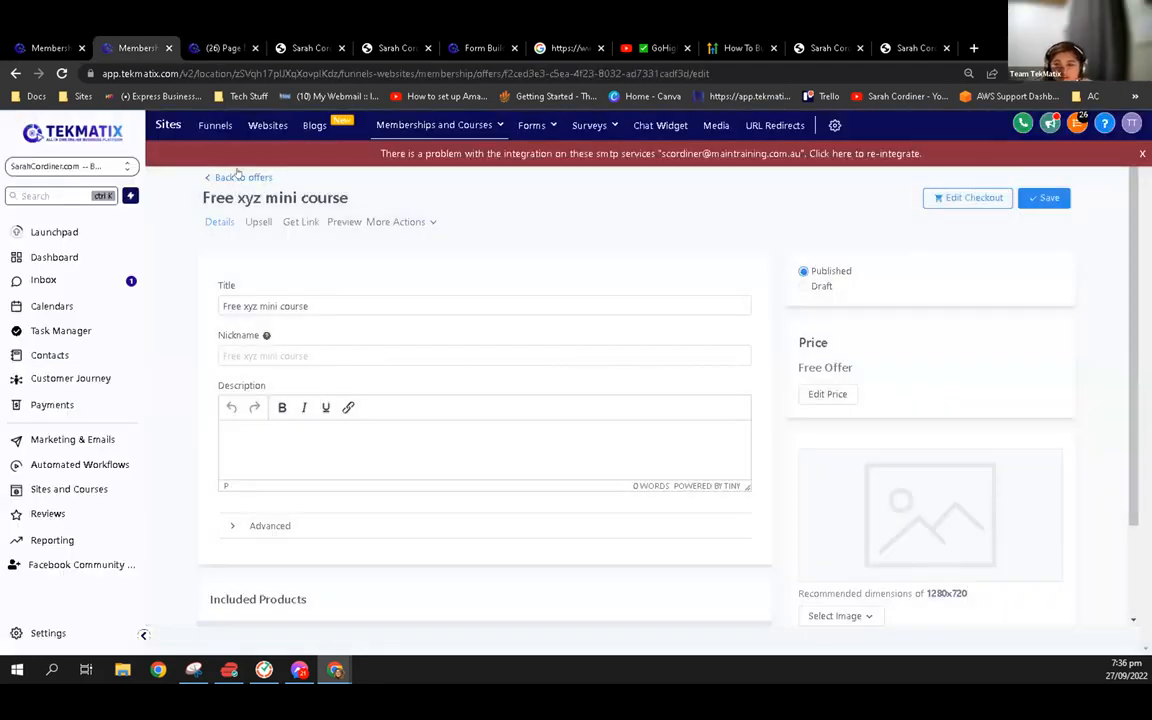
{"action": "left_click", "coordinate": [222, 177]}
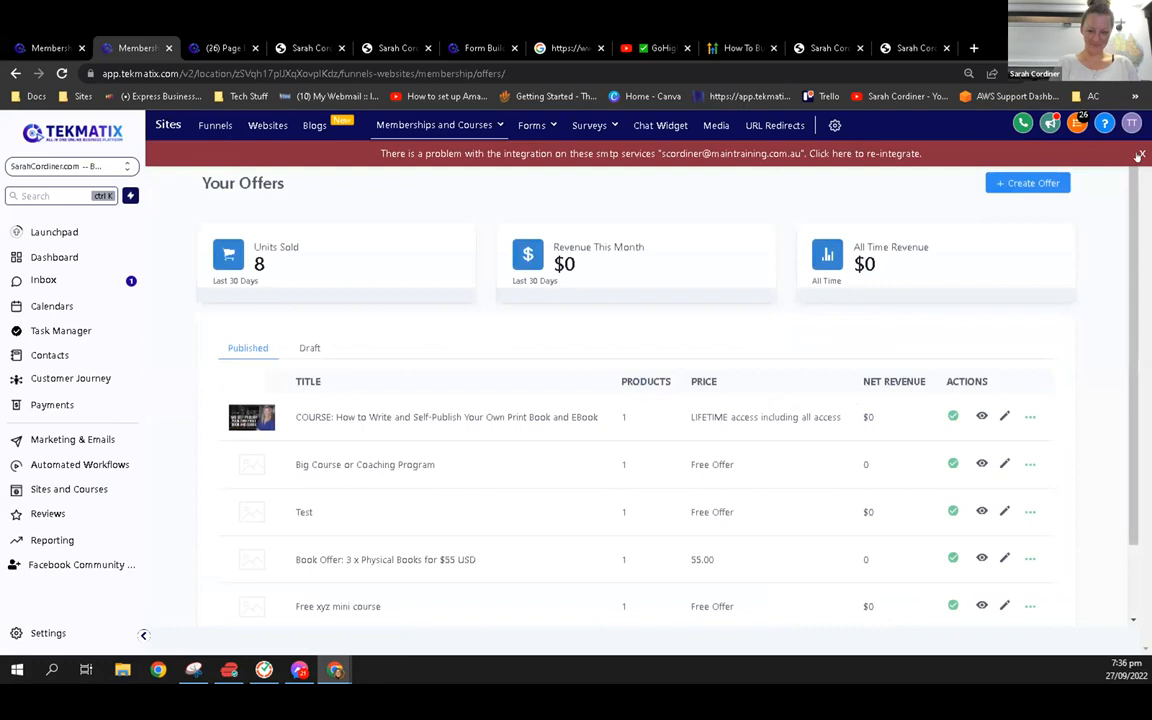
{"action": "mouse_move", "coordinate": [488, 124]}
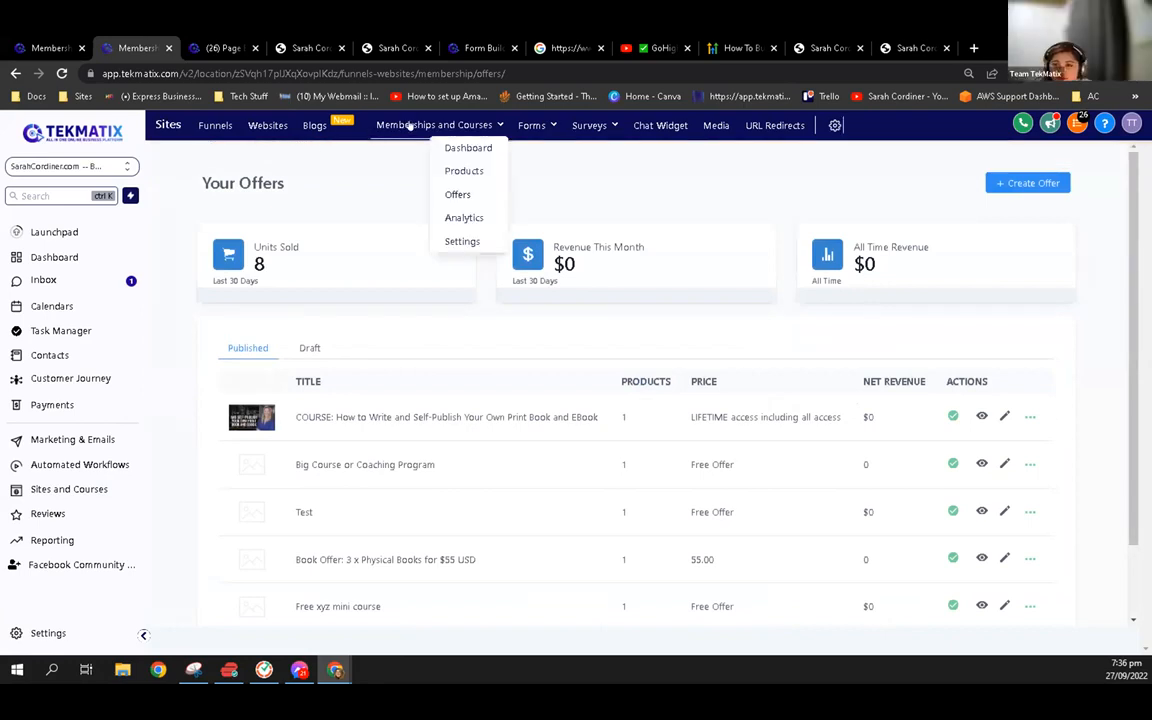
{"action": "left_click", "coordinate": [478, 249]}
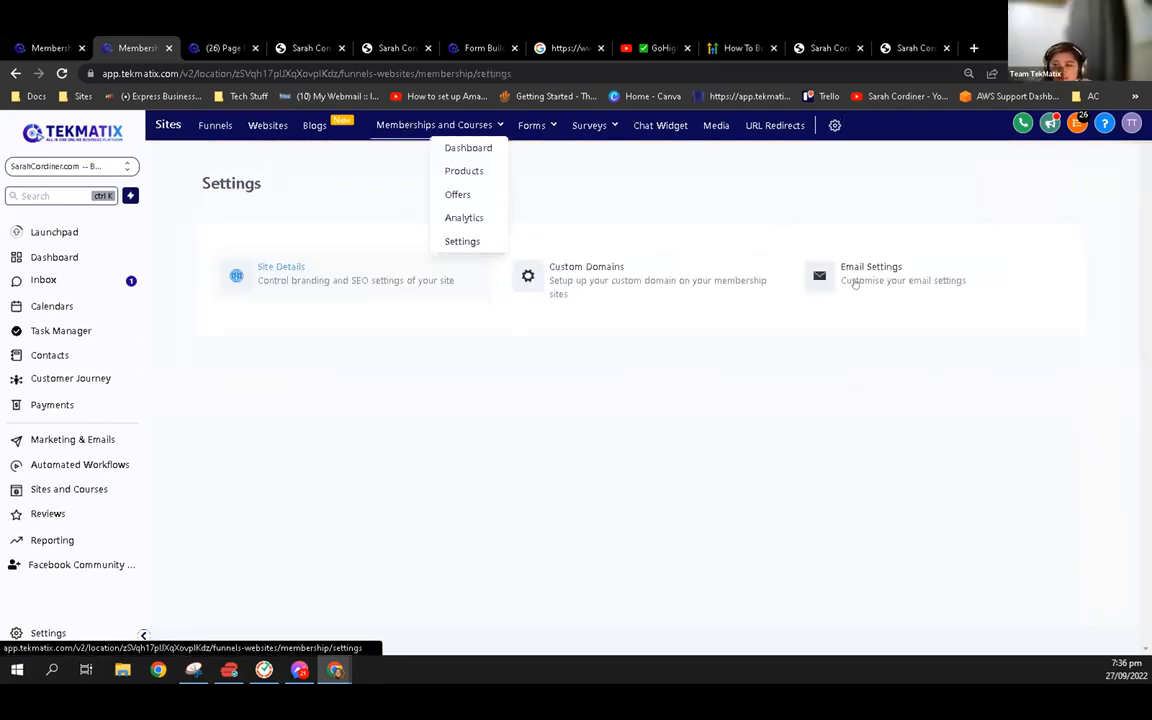
{"action": "left_click", "coordinate": [790, 260]}
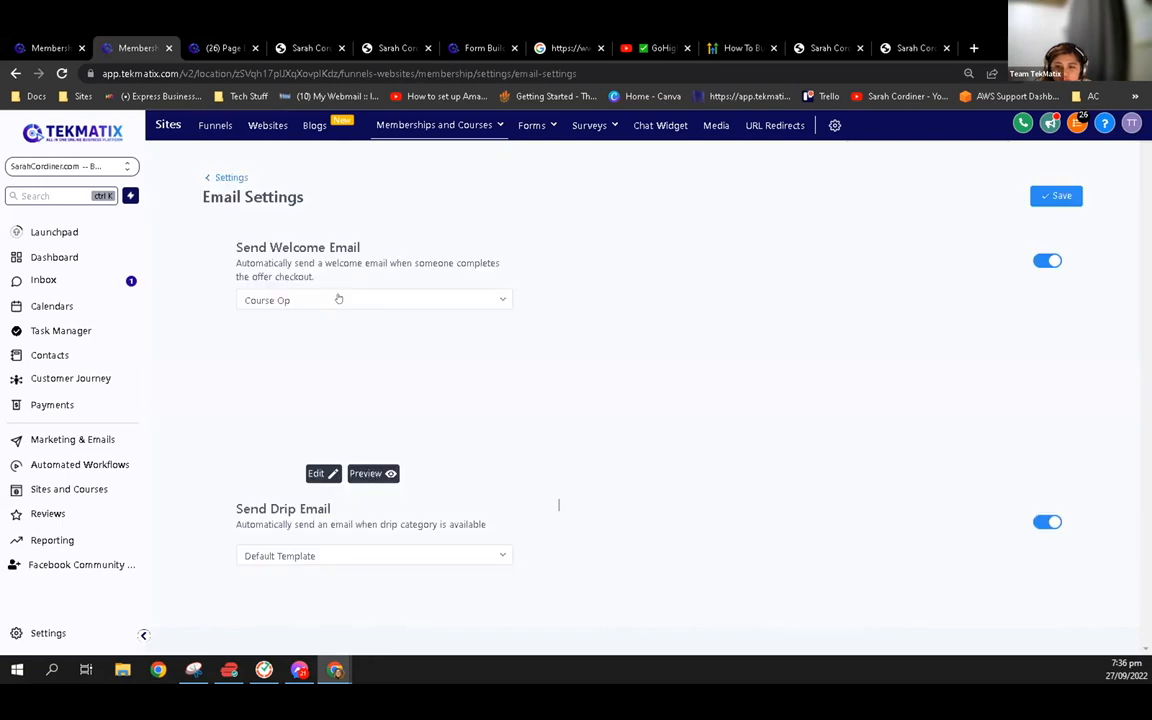
{"action": "left_click", "coordinate": [369, 475]}
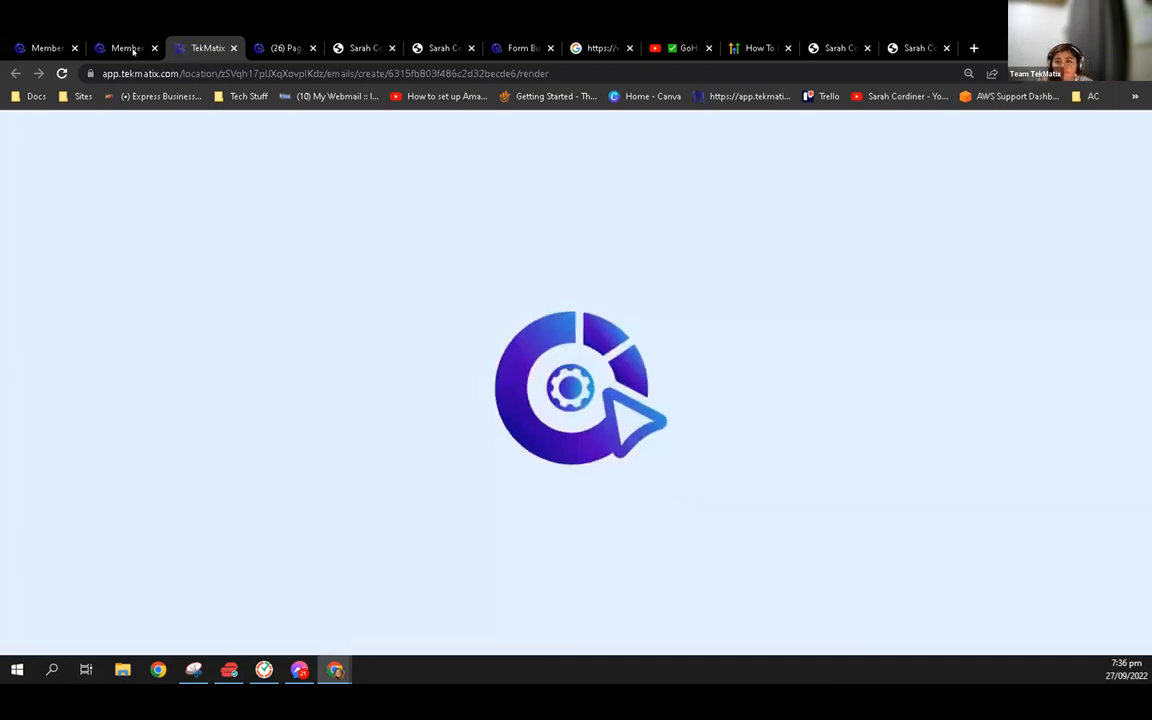
{"action": "mouse_move", "coordinate": [126, 41]}
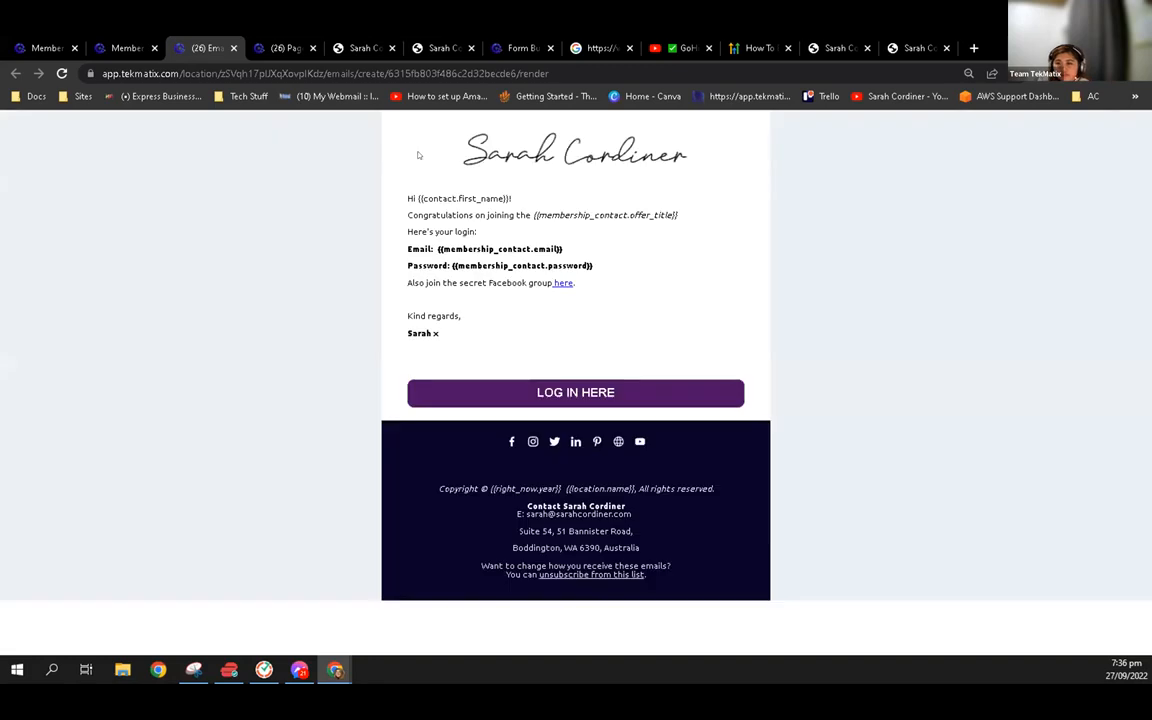
Examine the welcome email's greeting, offer title, login email and password placeholders
{"action": "double_click", "coordinate": [412, 198]}
{"action": "left_click_drag", "start_coordinate": [487, 249], "coordinate": [489, 216]}
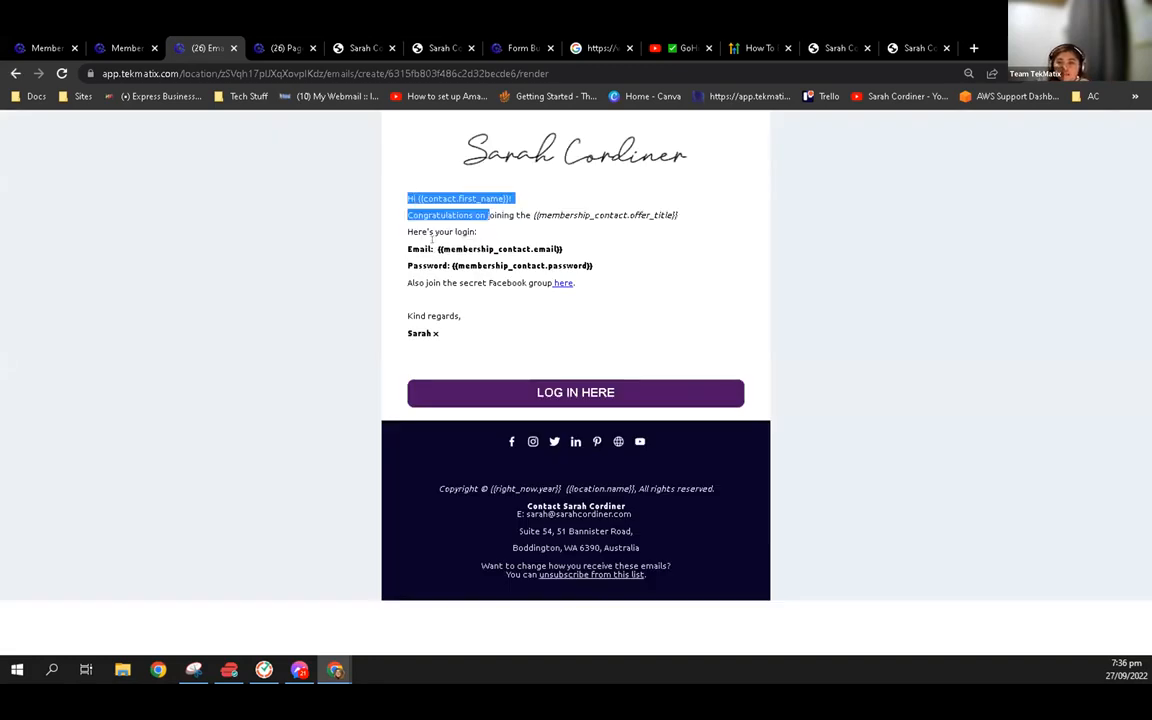
{"action": "left_click_drag", "start_coordinate": [436, 249], "coordinate": [499, 250]}
{"action": "left_click_drag", "start_coordinate": [408, 283], "coordinate": [594, 267]}
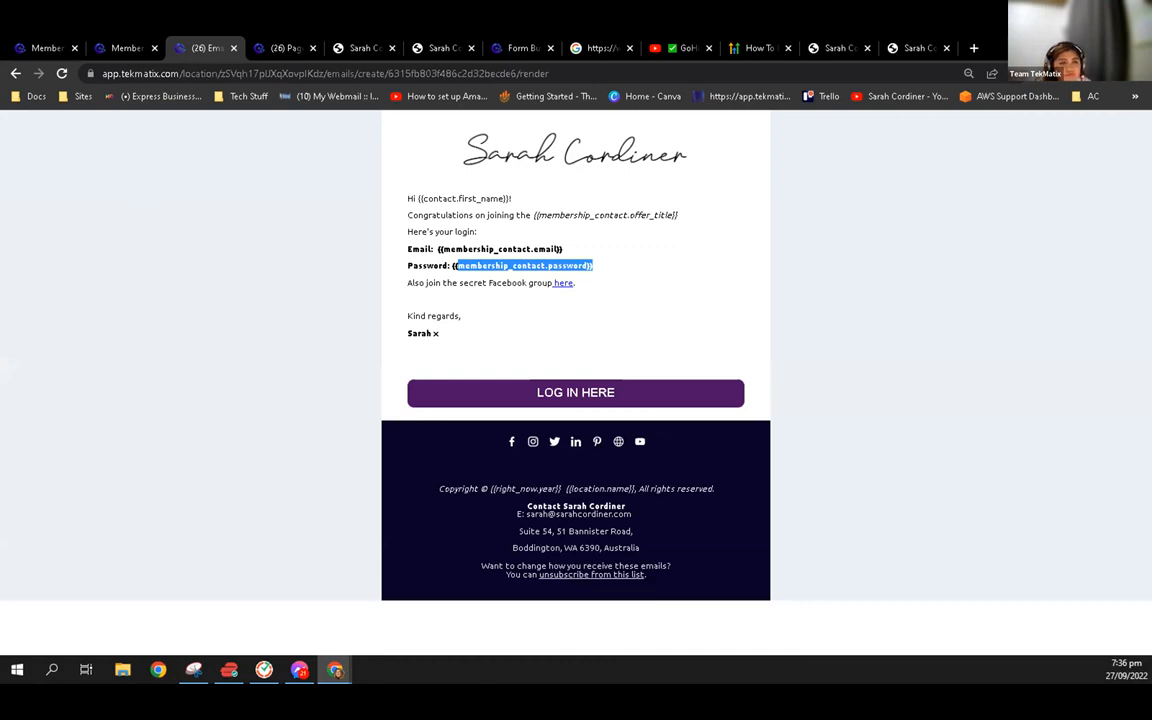
{"action": "left_click", "coordinate": [300, 310]}
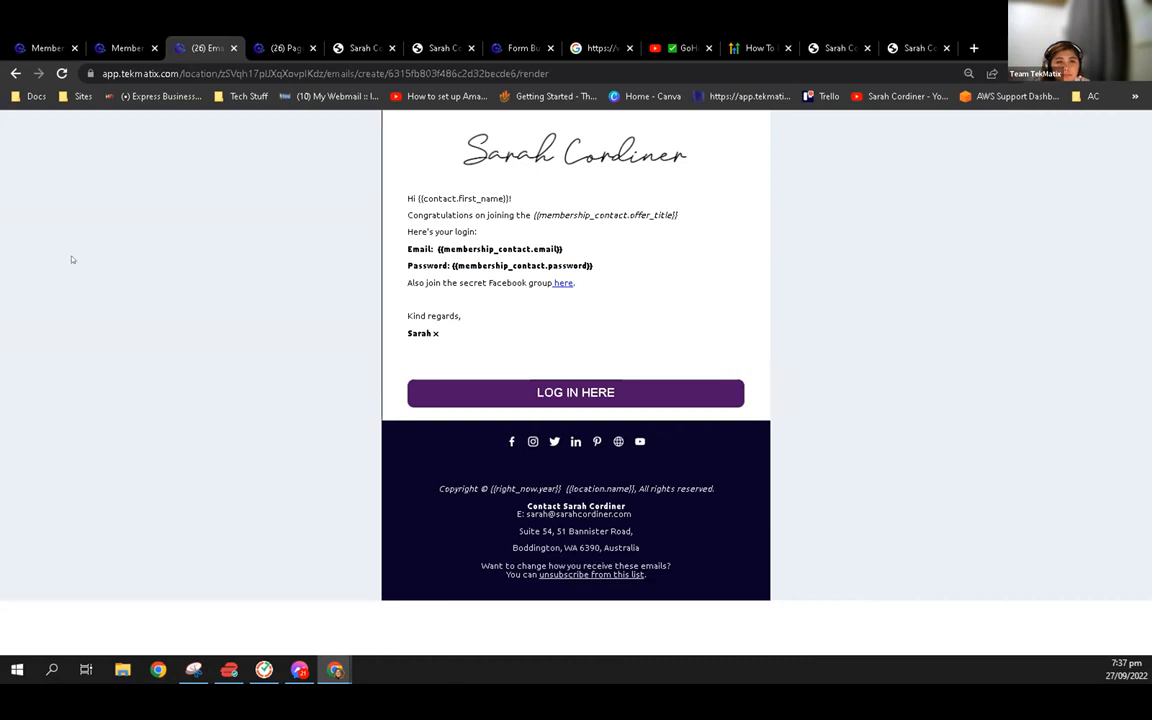
{"action": "left_click", "coordinate": [118, 45]}
{"action": "left_click", "coordinate": [213, 170]}
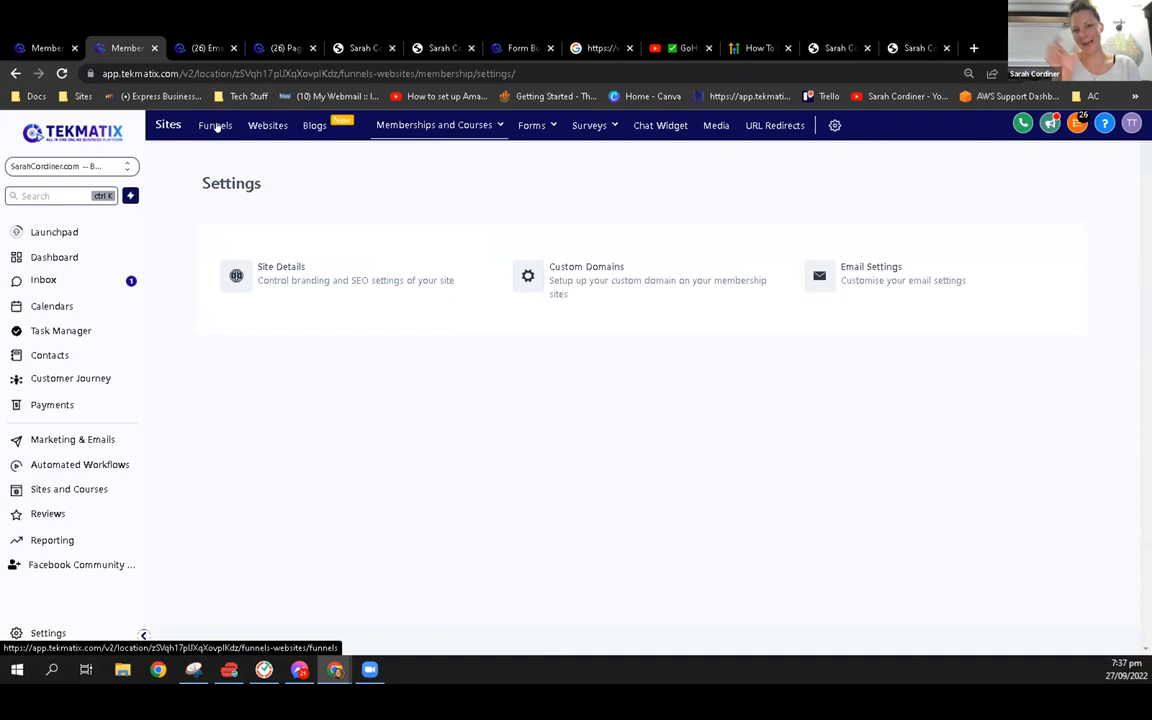
{"action": "left_click", "coordinate": [215, 126]}
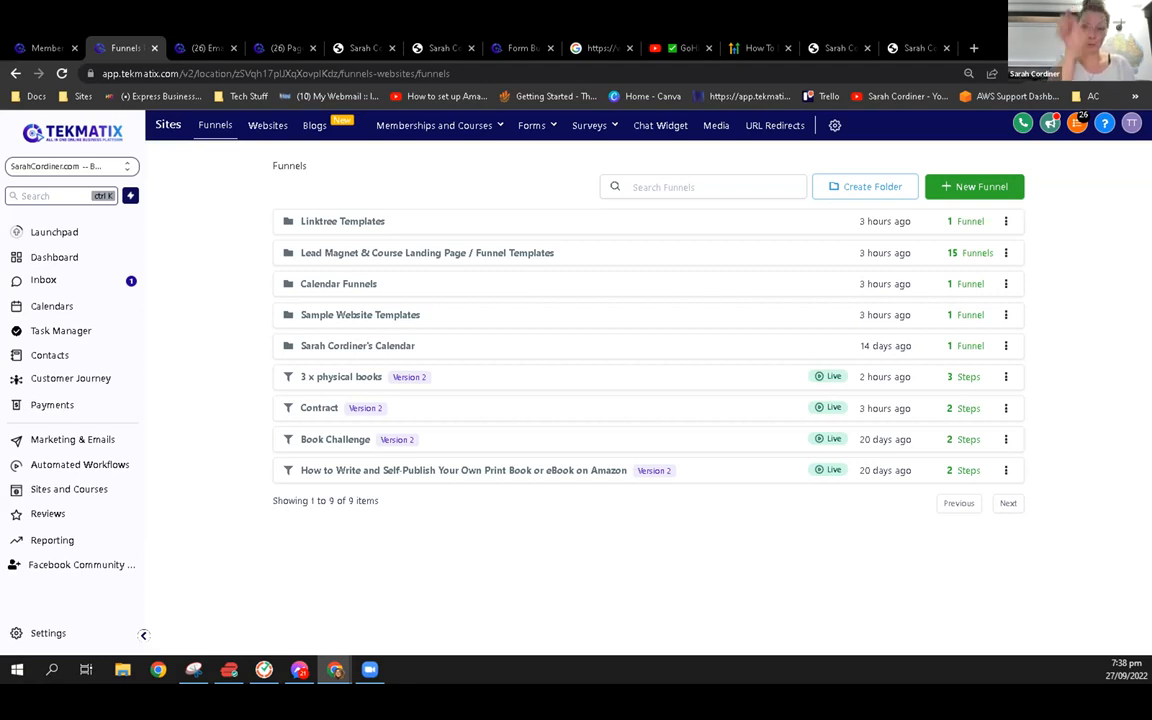
{"action": "left_click", "coordinate": [280, 47]}
{"action": "left_click", "coordinate": [209, 44]}
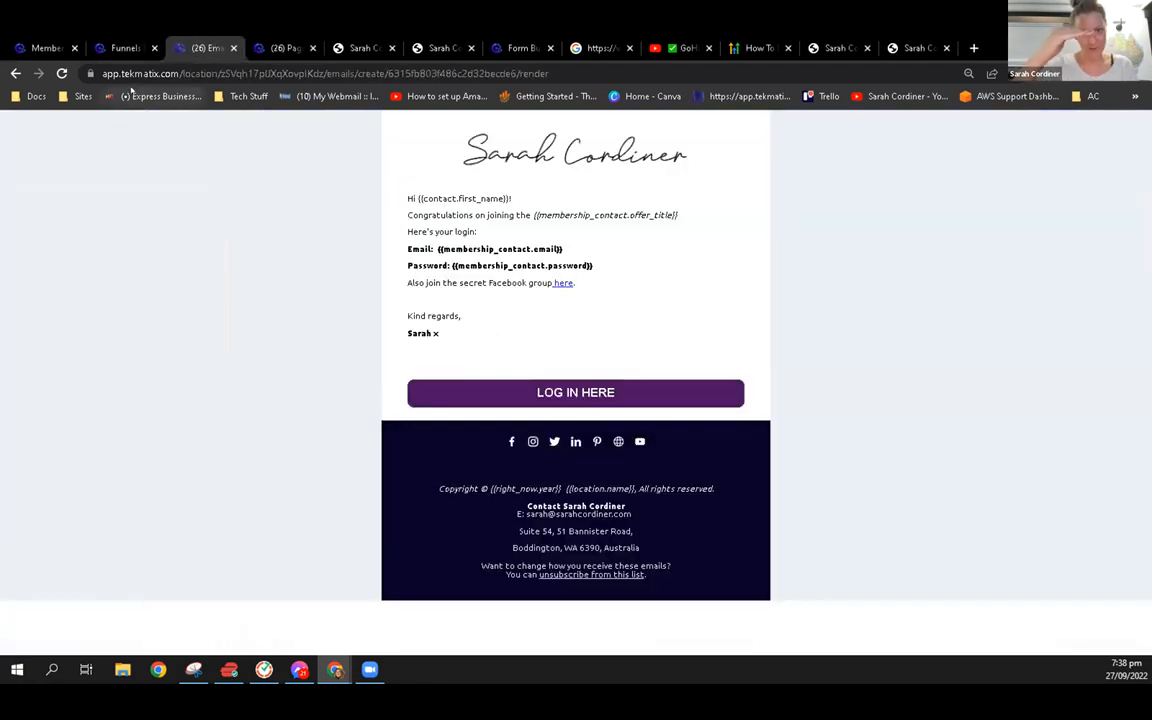
Open the "1. Mini Course Opt In" workflow from the "1.2 Lead Magnet- Mini Course Upsell" folder of automated workflows and review its actions
{"action": "left_click", "coordinate": [125, 47]}
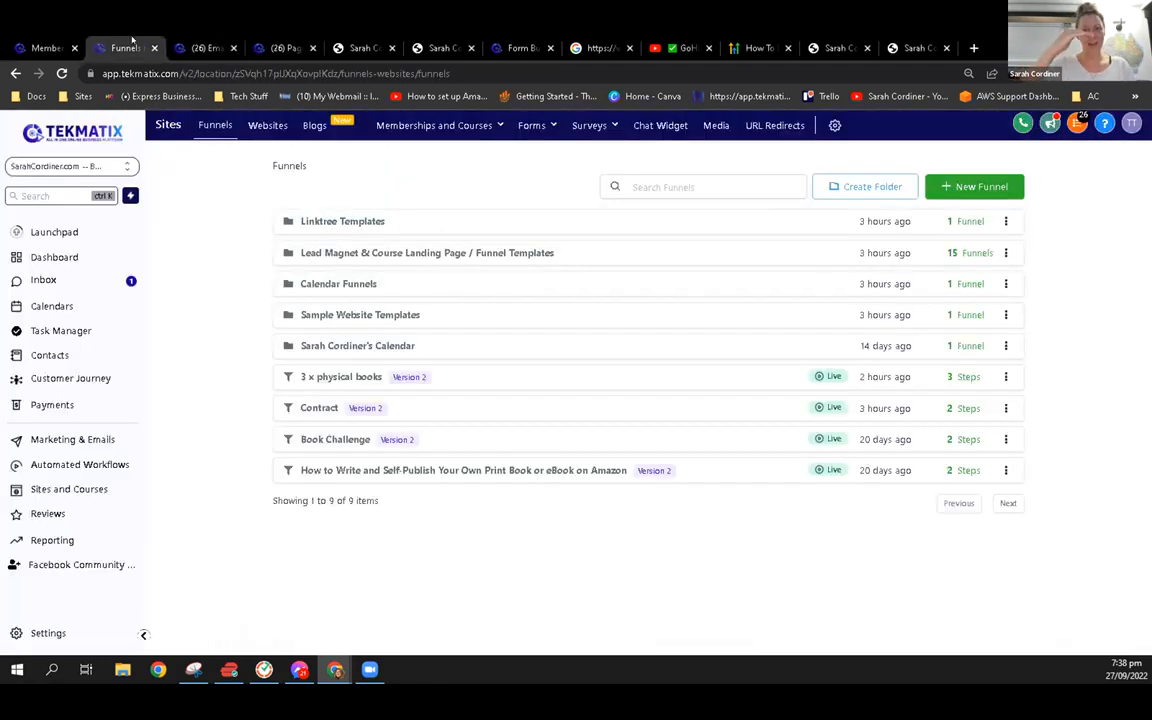
{"action": "left_click", "coordinate": [87, 466]}
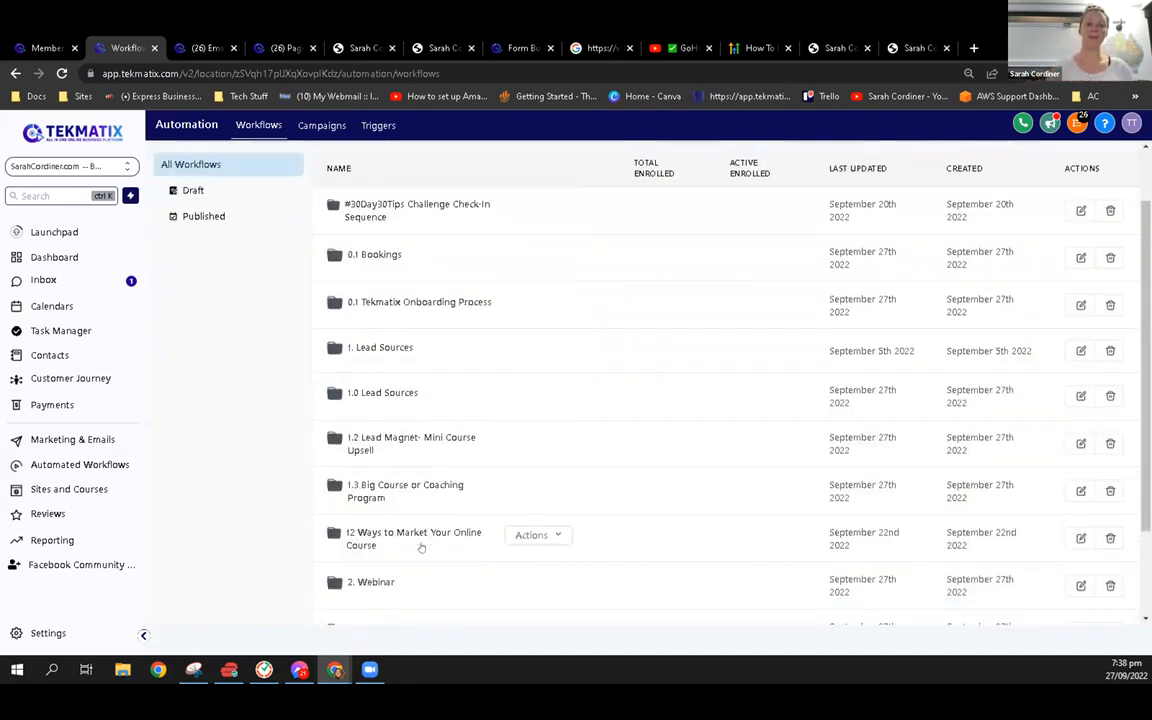
{"action": "left_click", "coordinate": [405, 442]}
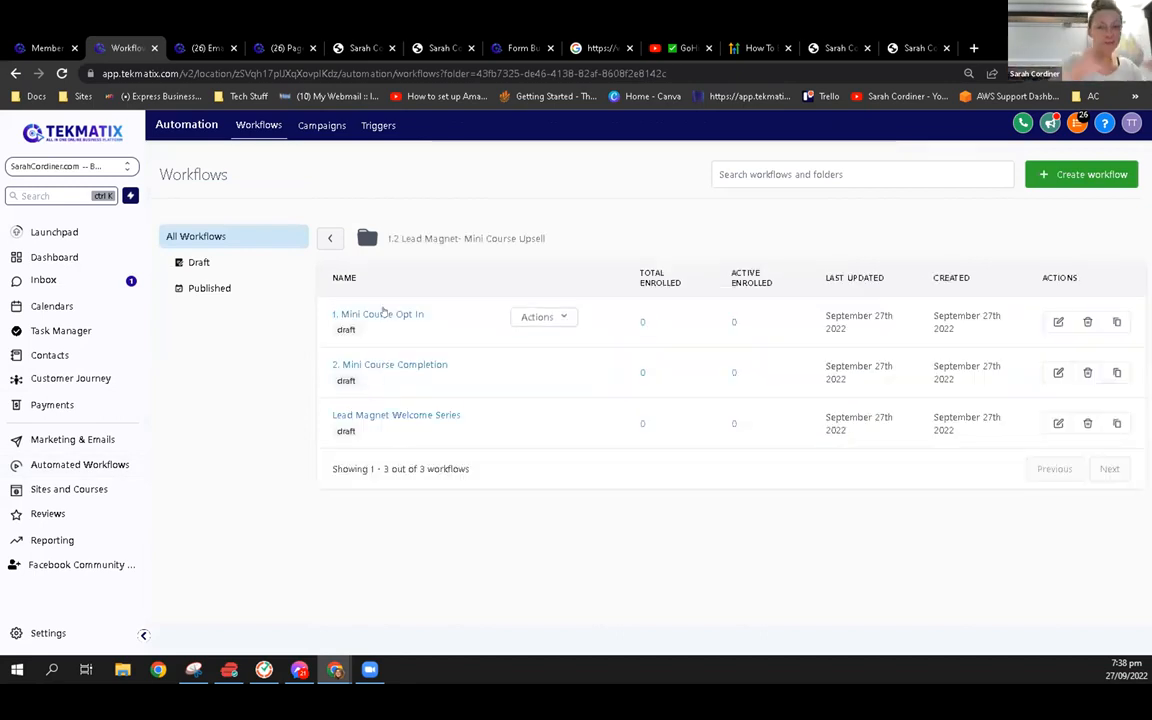
{"action": "left_click", "coordinate": [383, 313]}
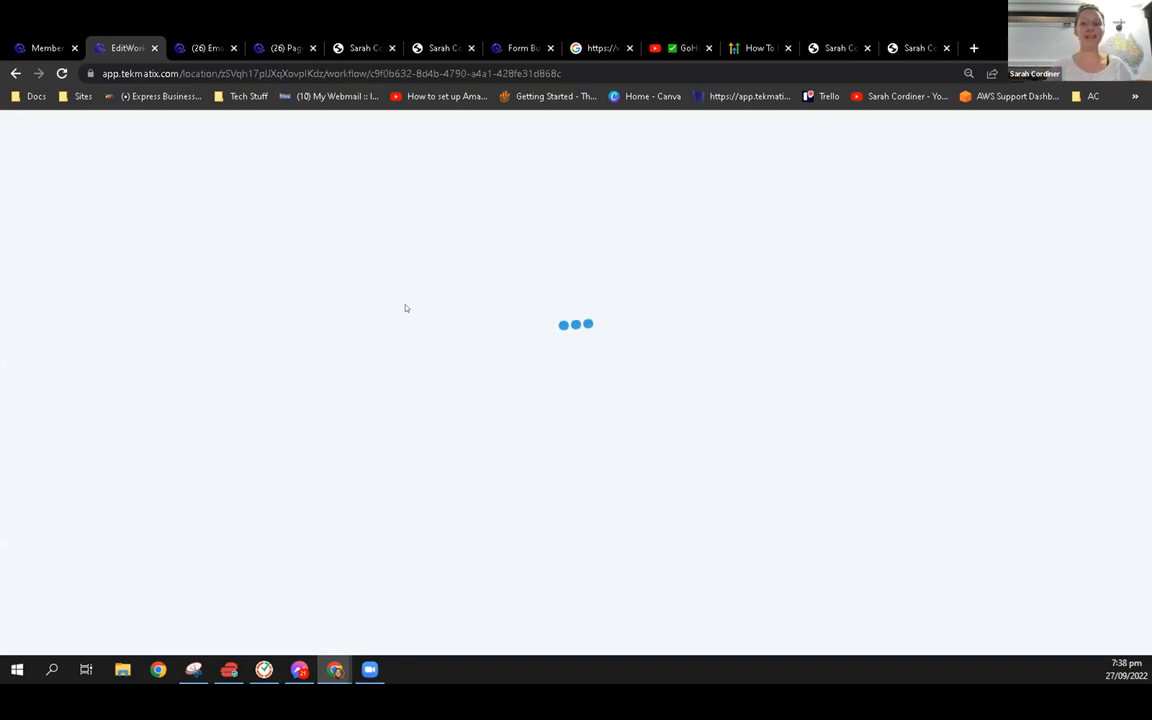
{"action": "scroll", "coordinate": [583, 409], "scroll_direction": "down", "scroll_amount": 2}
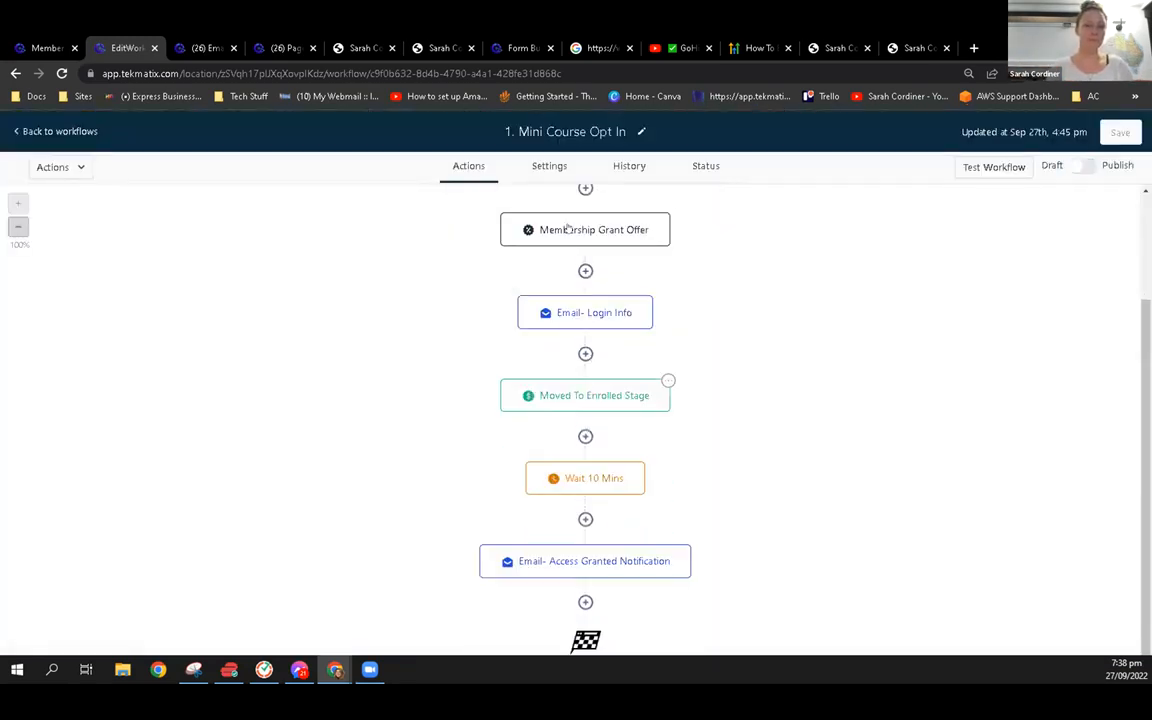
{"action": "scroll", "coordinate": [580, 418], "scroll_direction": "up", "scroll_amount": 1}
Add a Membership Revoke Offer action for "Big Course or Coaching Program" directly after the Membership Grant Offer action
{"action": "left_click", "coordinate": [585, 343]}
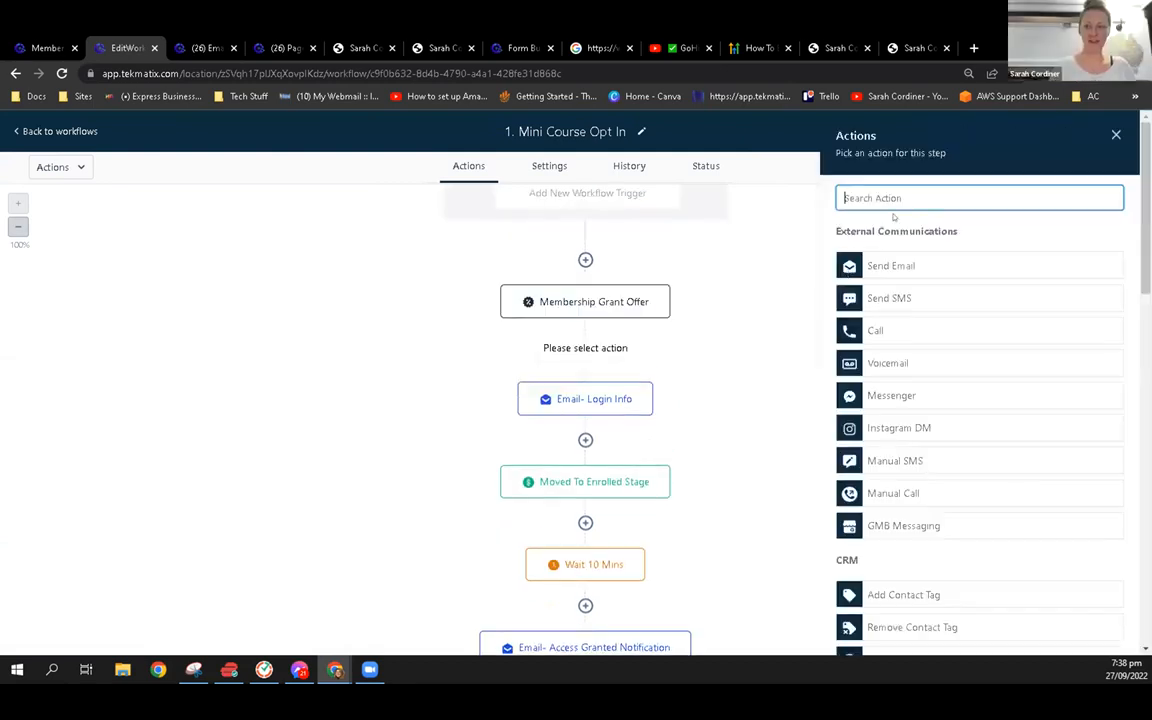
{"action": "type", "text": "mem"}
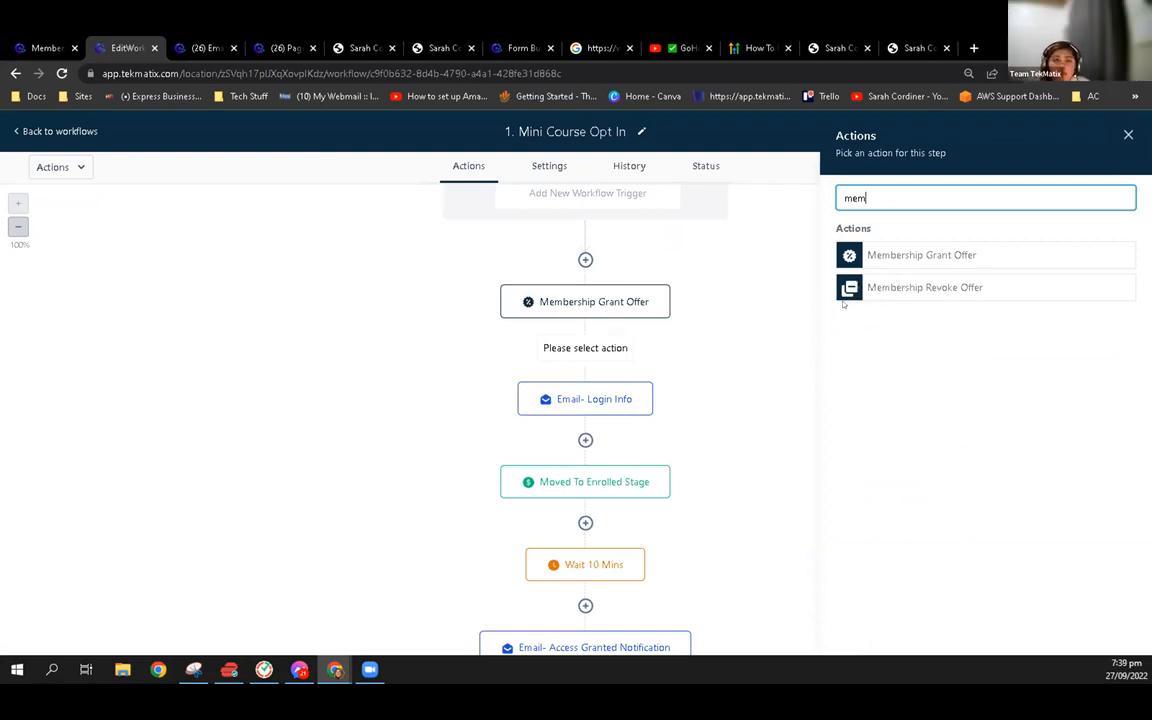
{"action": "left_click", "coordinate": [936, 290]}
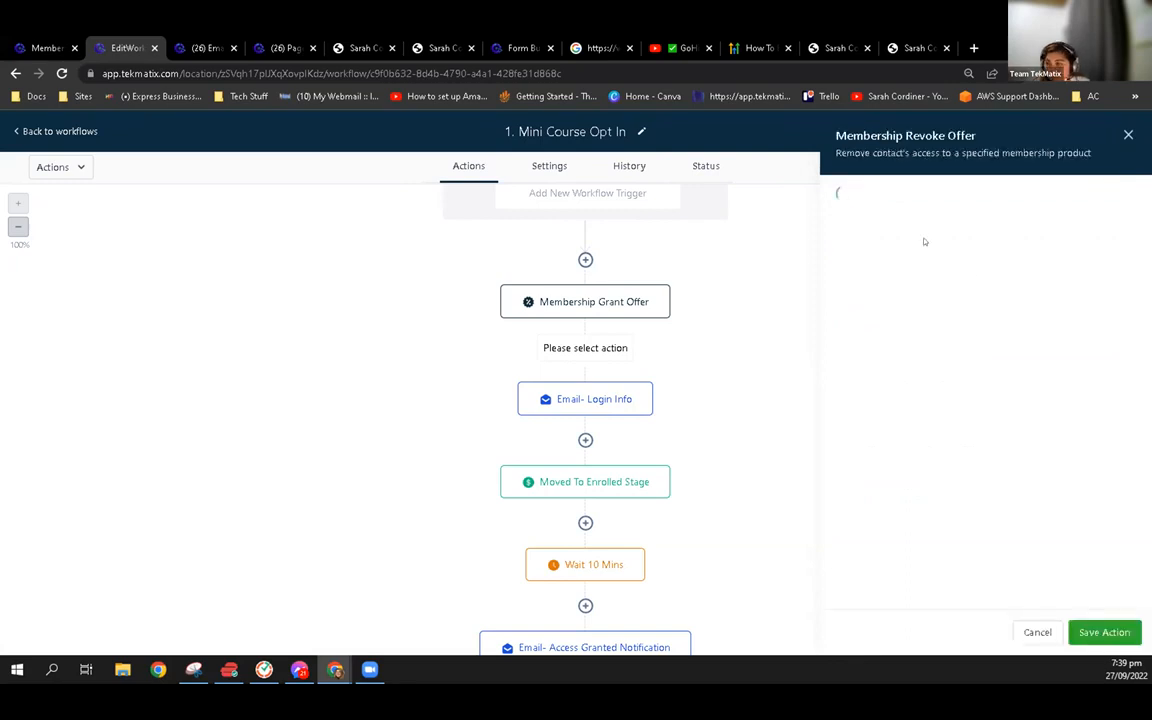
{"action": "left_click", "coordinate": [887, 281]}
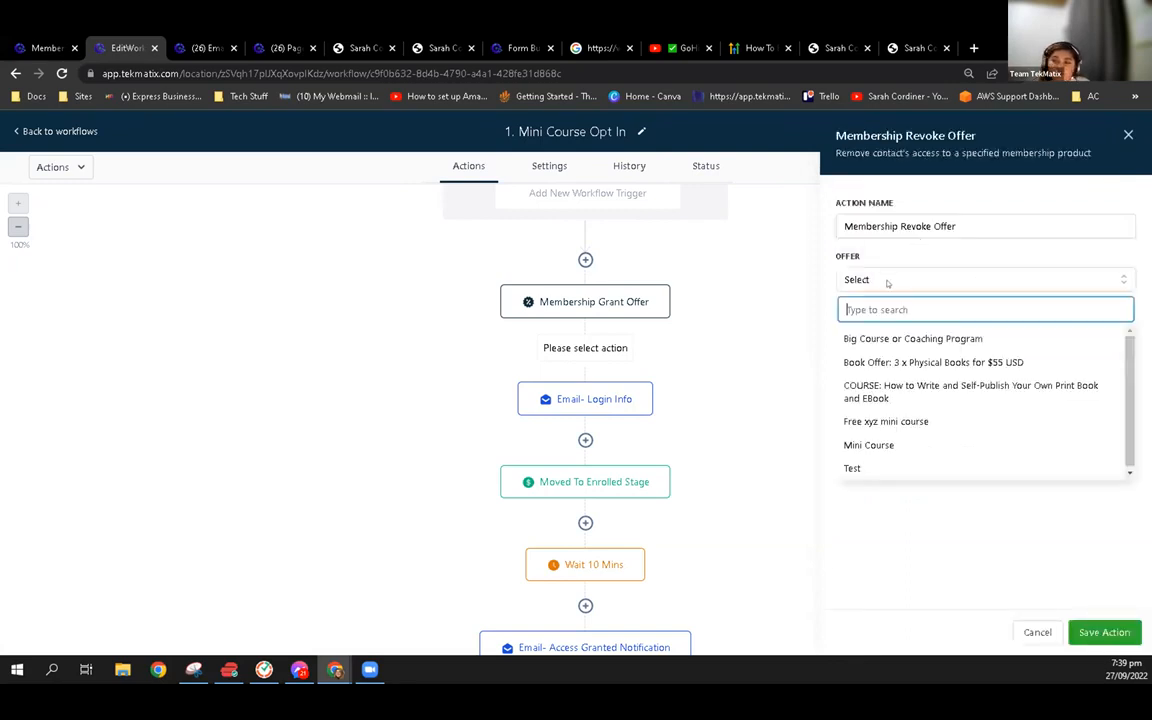
{"action": "left_click", "coordinate": [890, 339]}
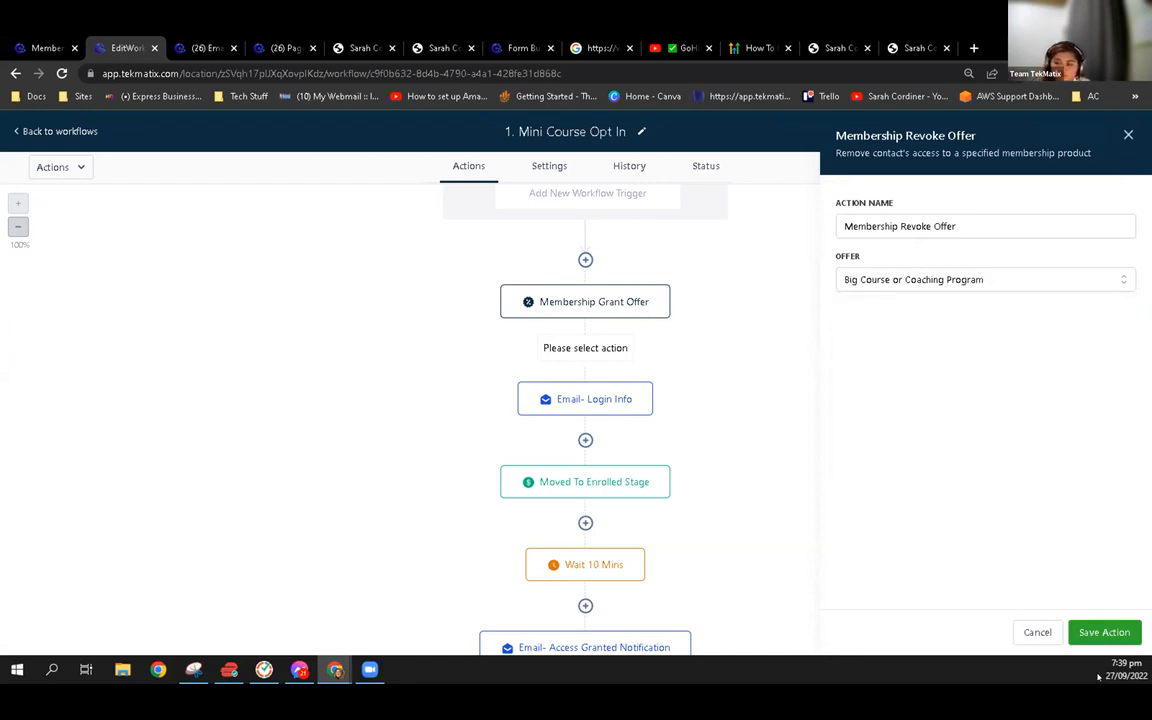
{"action": "left_click", "coordinate": [1100, 630]}
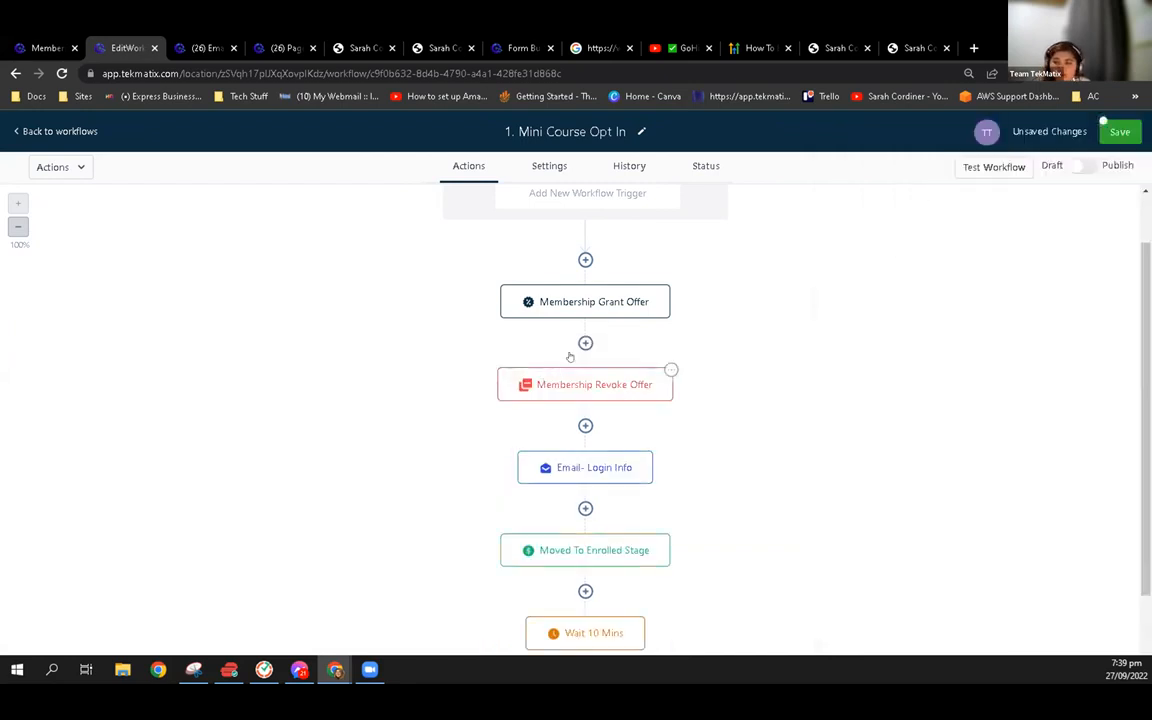
Insert a Wait action between the Membership Grant Offer and Membership Revoke Offer actions
{"action": "left_click", "coordinate": [585, 343]}
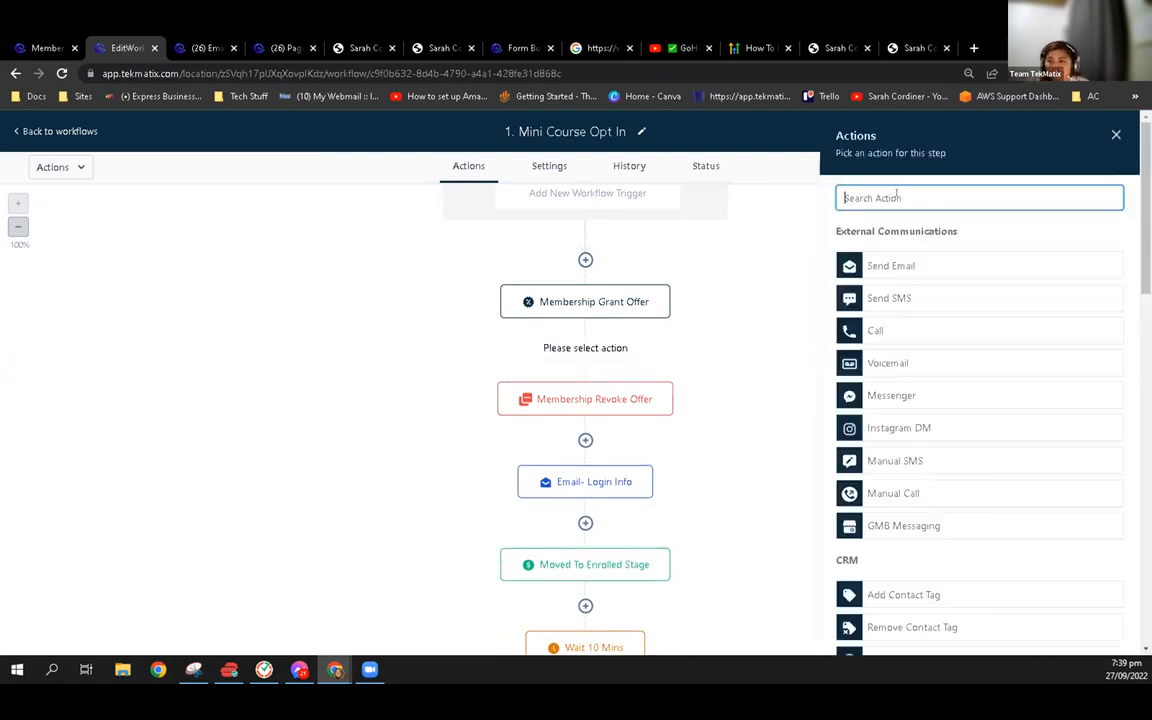
{"action": "type", "text": "wait"}
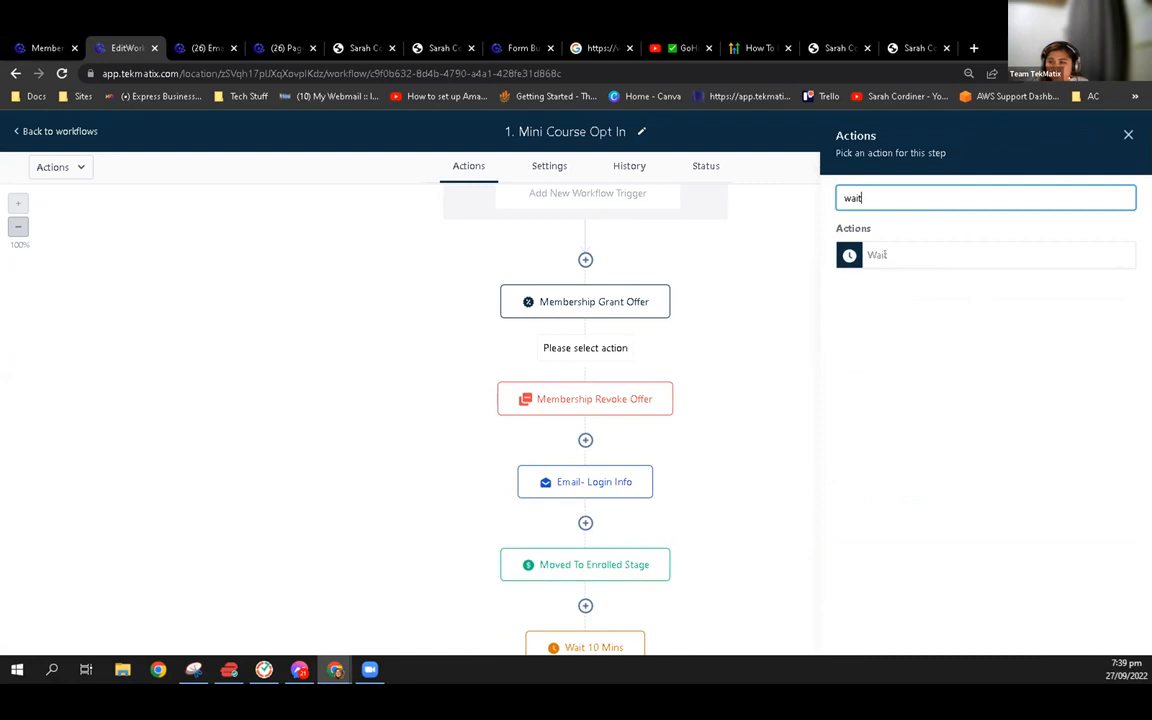
{"action": "type", "text": "wa"}
{"action": "double_click", "coordinate": [880, 195]}
{"action": "type", "text": "wai"}
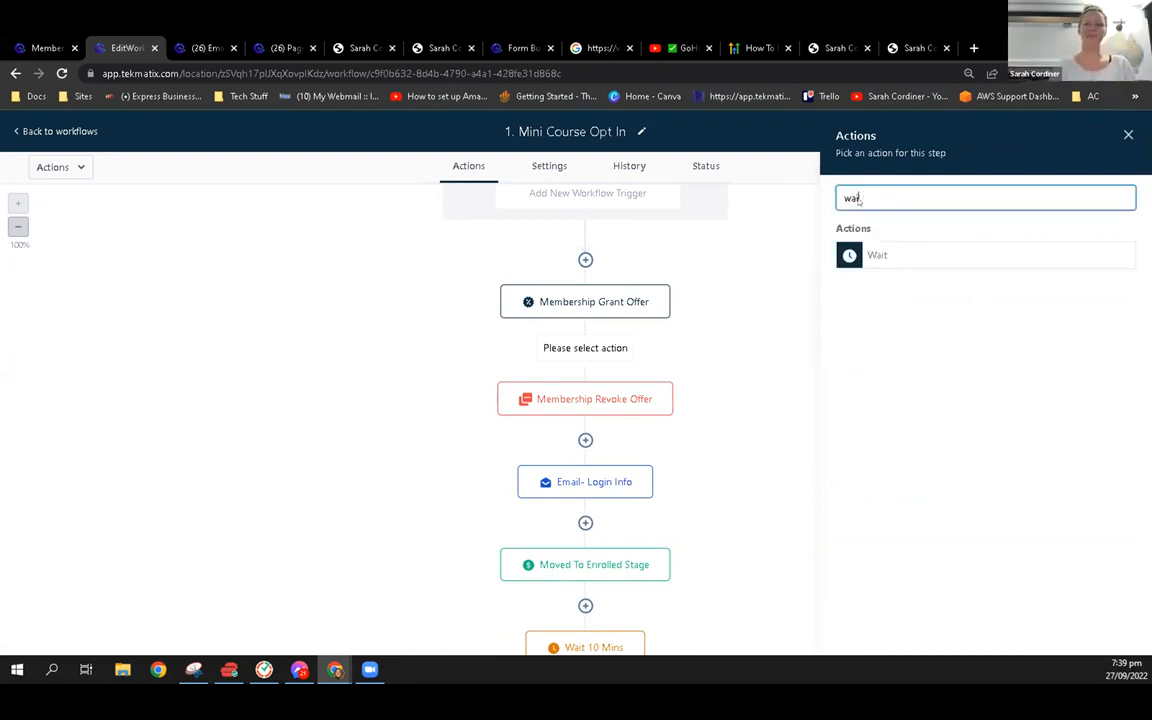
{"action": "left_click", "coordinate": [872, 254]}
Set the Wait action's time delay to 120 days and save the action
{"action": "left_click", "coordinate": [626, 335]}
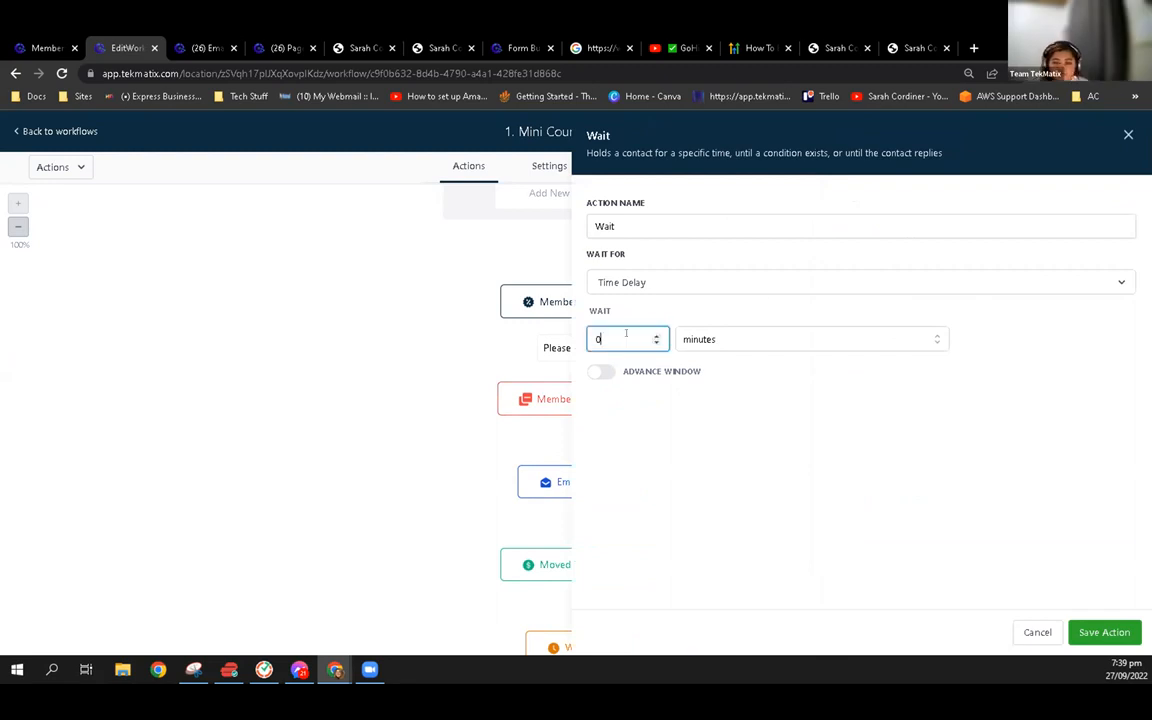
{"action": "type", "text": "6"}
{"action": "left_click", "coordinate": [720, 340]}
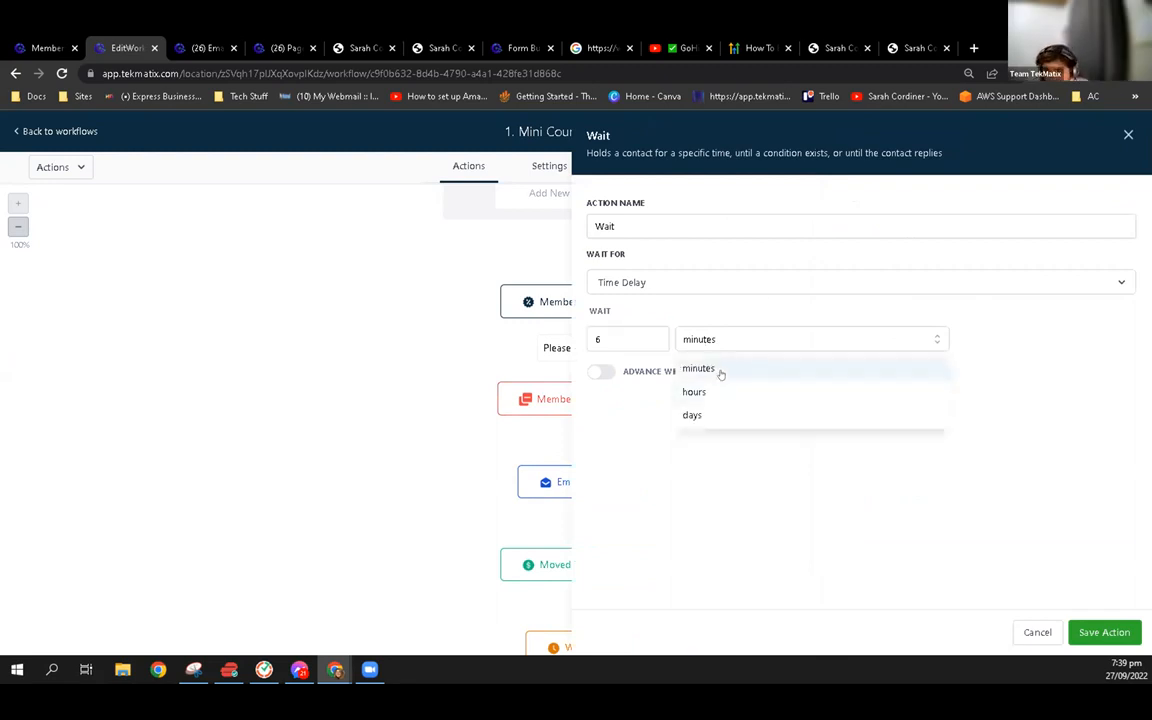
{"action": "left_click", "coordinate": [707, 414]}
{"action": "left_click", "coordinate": [638, 339]}
{"action": "key", "text": "BackSpace"}
{"action": "type", "text": "120"}
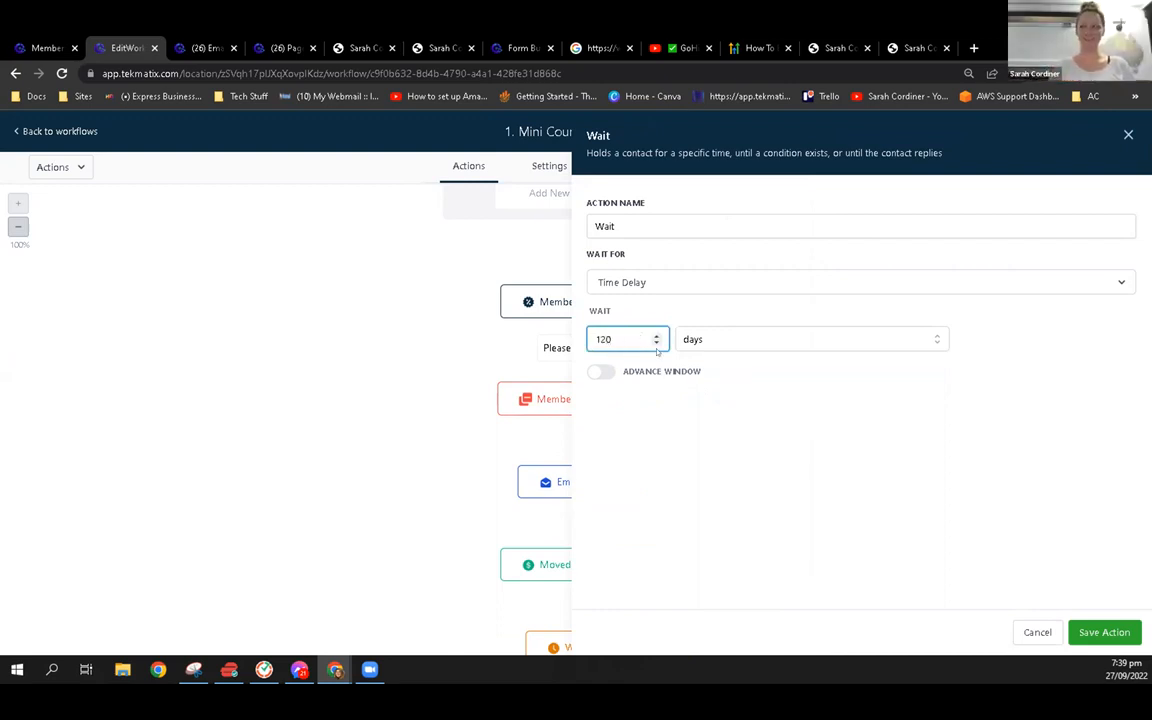
{"action": "left_click", "coordinate": [1101, 631]}
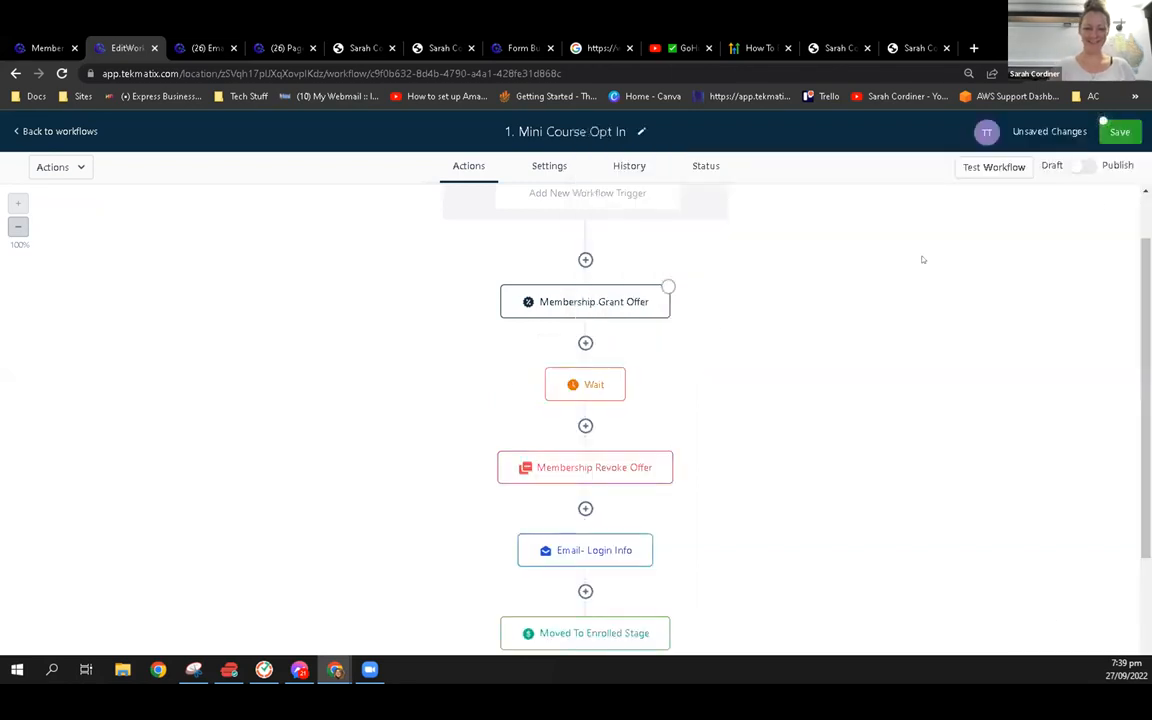
Save the "1. Mini Course Opt In" workflow and leave the editor for the workflows list
{"action": "left_click", "coordinate": [1118, 134]}
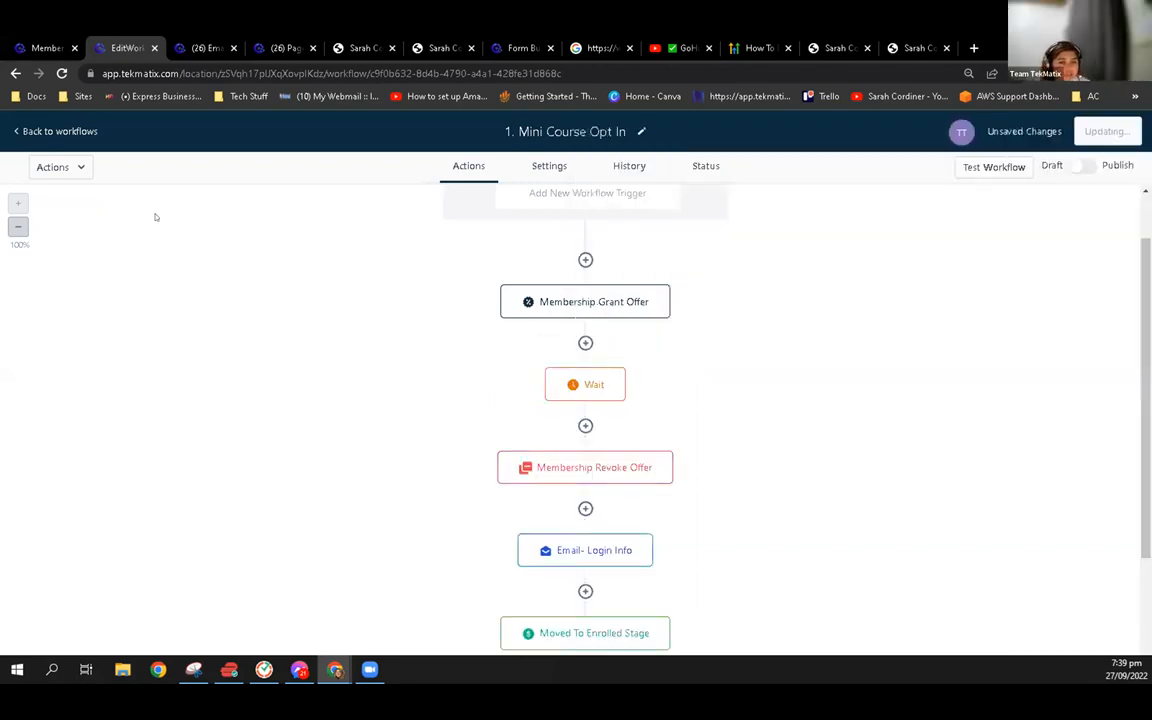
{"action": "left_click", "coordinate": [31, 131]}
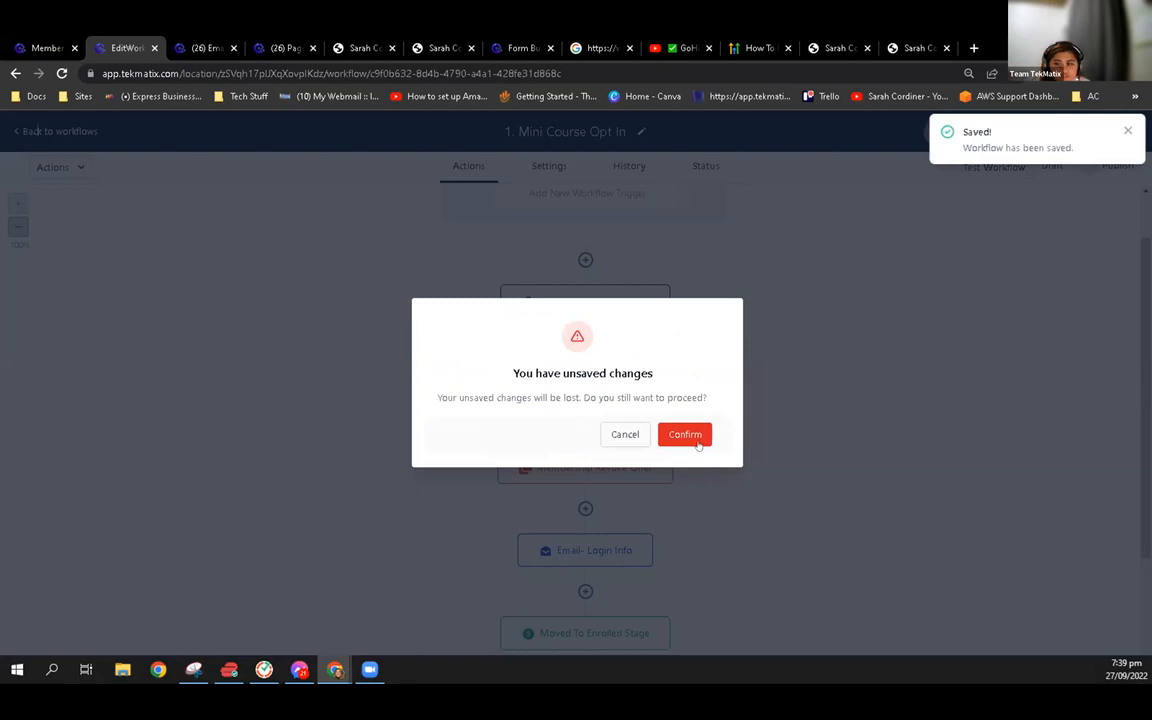
{"action": "left_click", "coordinate": [685, 434]}
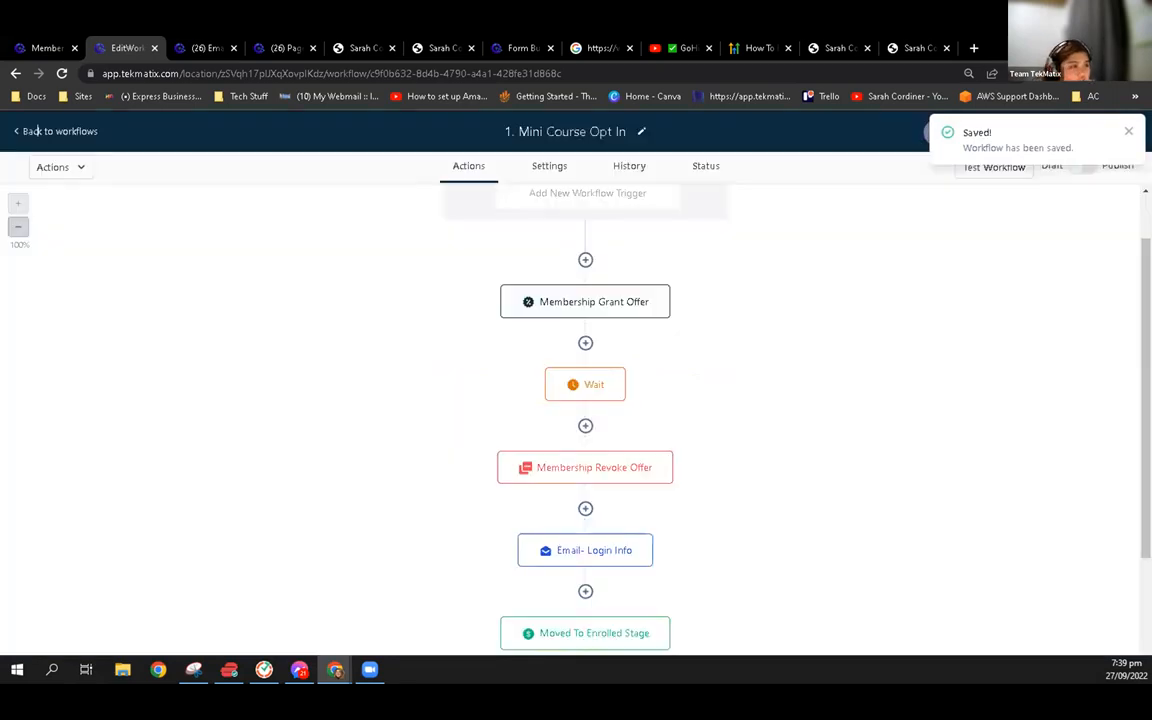
Open the opt-in page step of the "FREE Lead Magnet template - mini course or ebook" funnel in the lead magnet and course templates folder
{"action": "left_click", "coordinate": [29, 131]}
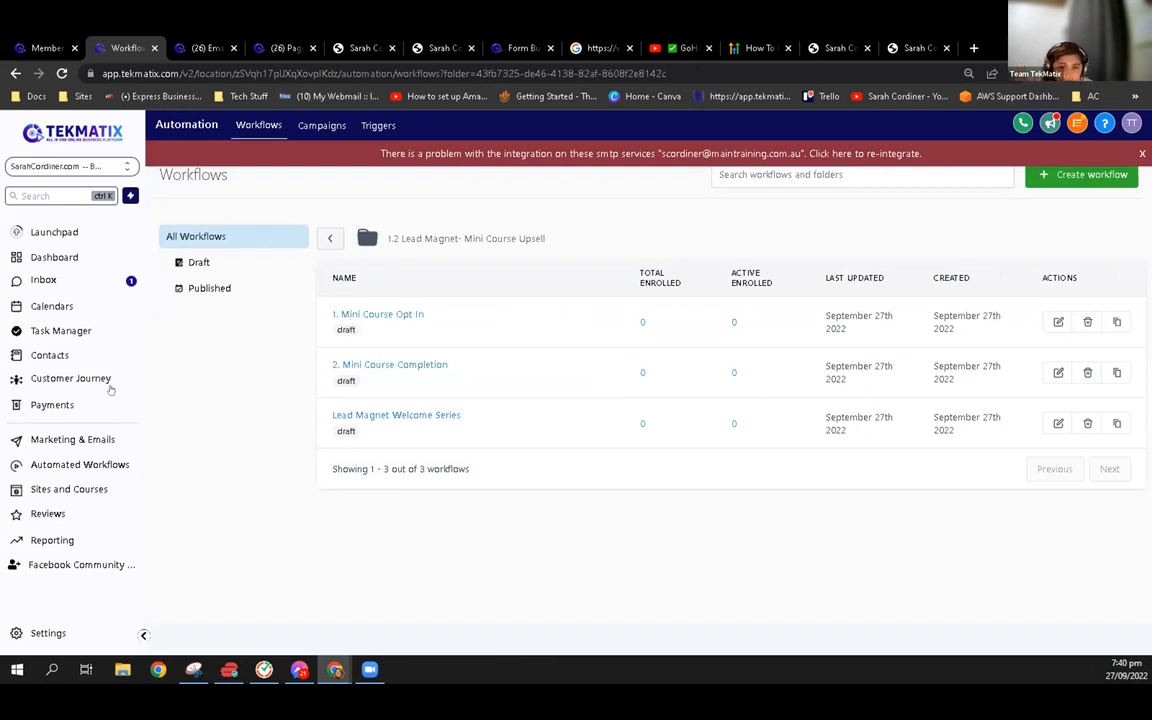
{"action": "left_click", "coordinate": [84, 484]}
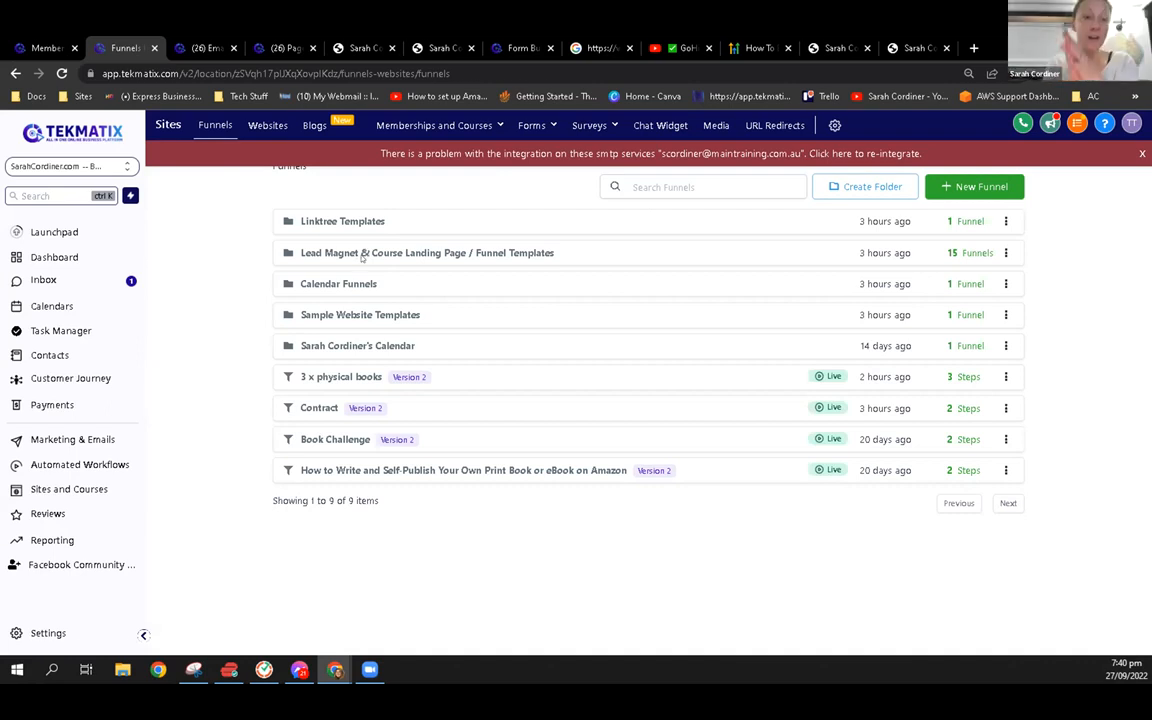
{"action": "left_click", "coordinate": [362, 254]}
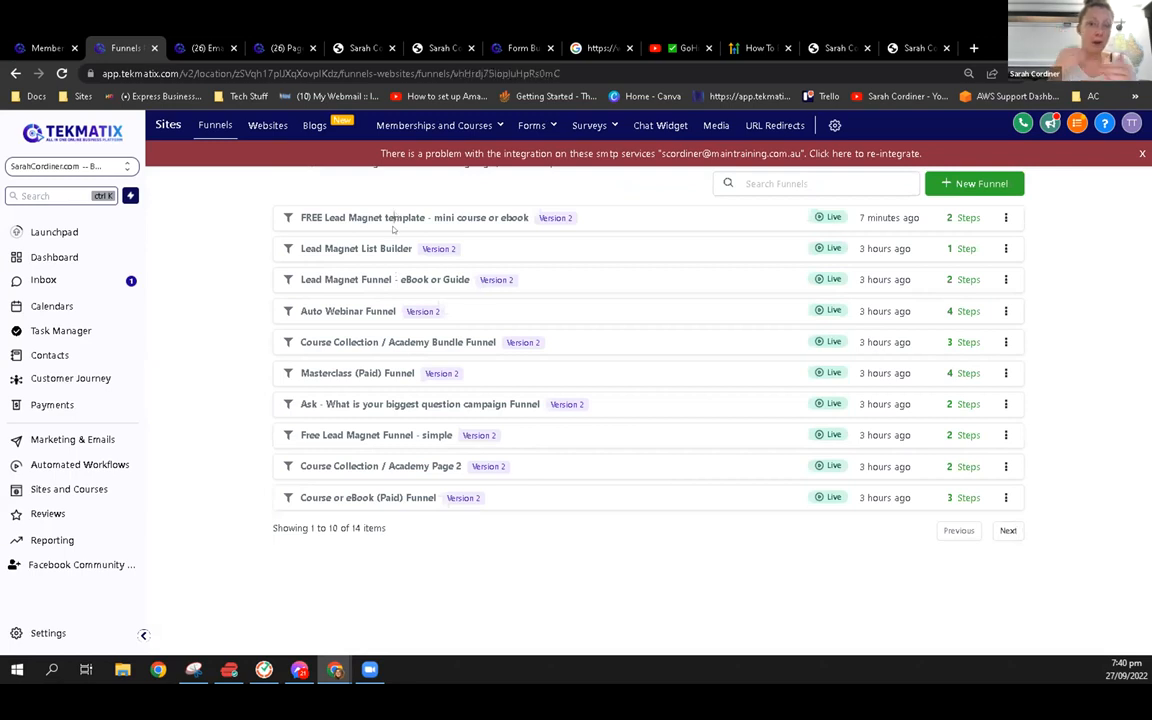
{"action": "left_click", "coordinate": [393, 222]}
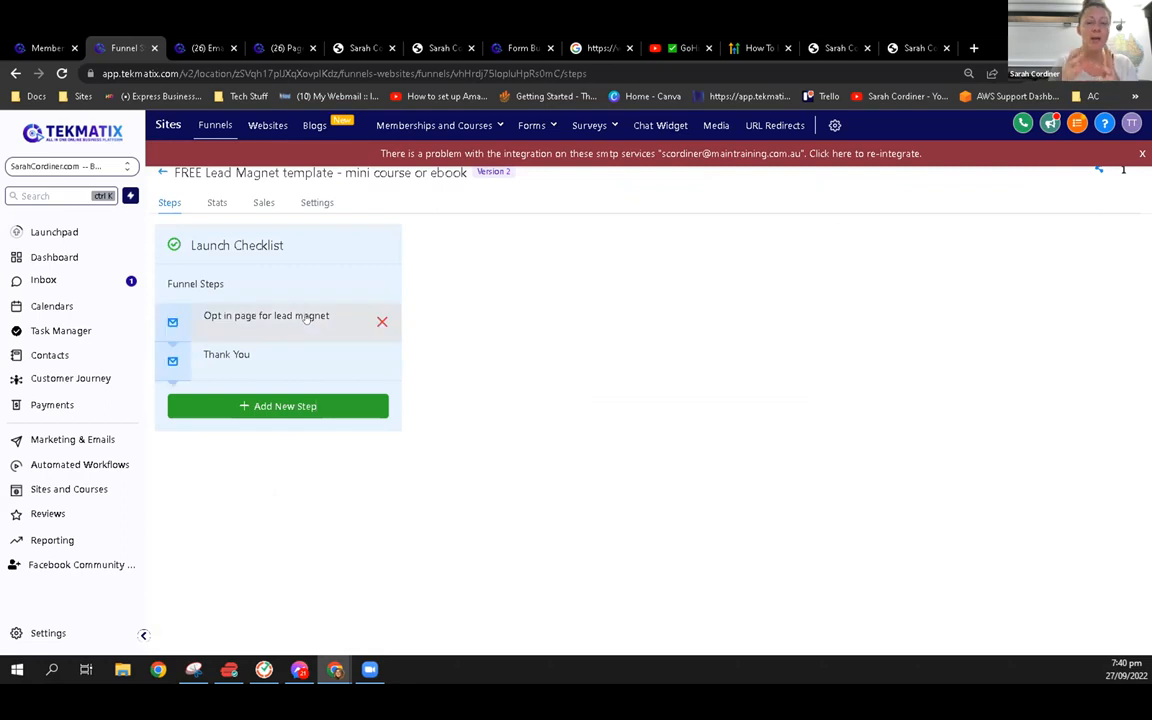
{"action": "left_click", "coordinate": [307, 317]}
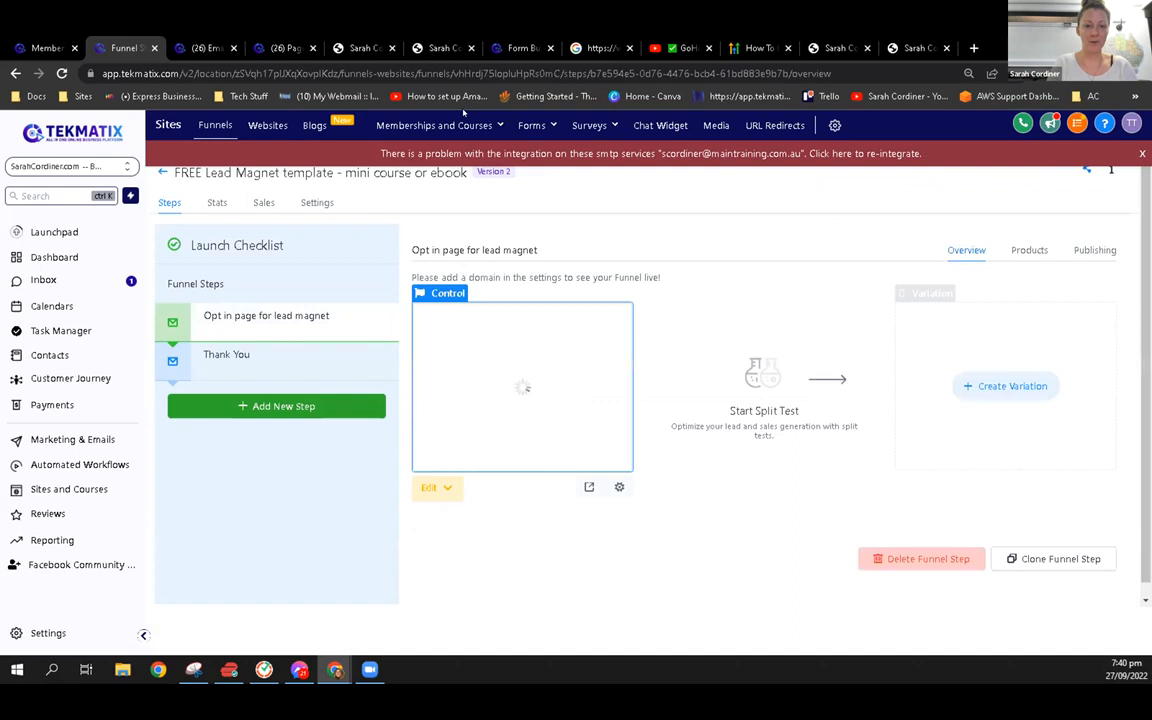
View the uploaded files in the media library and return to the main navigation
{"action": "left_click", "coordinate": [716, 125]}
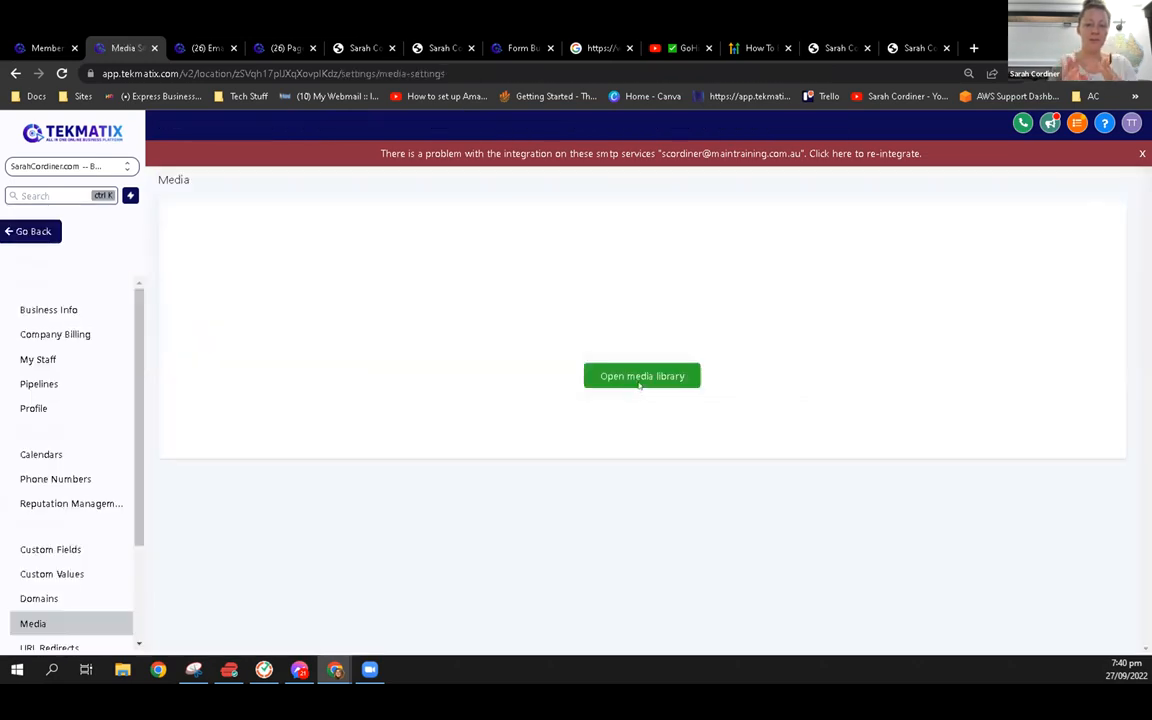
{"action": "left_click", "coordinate": [640, 378]}
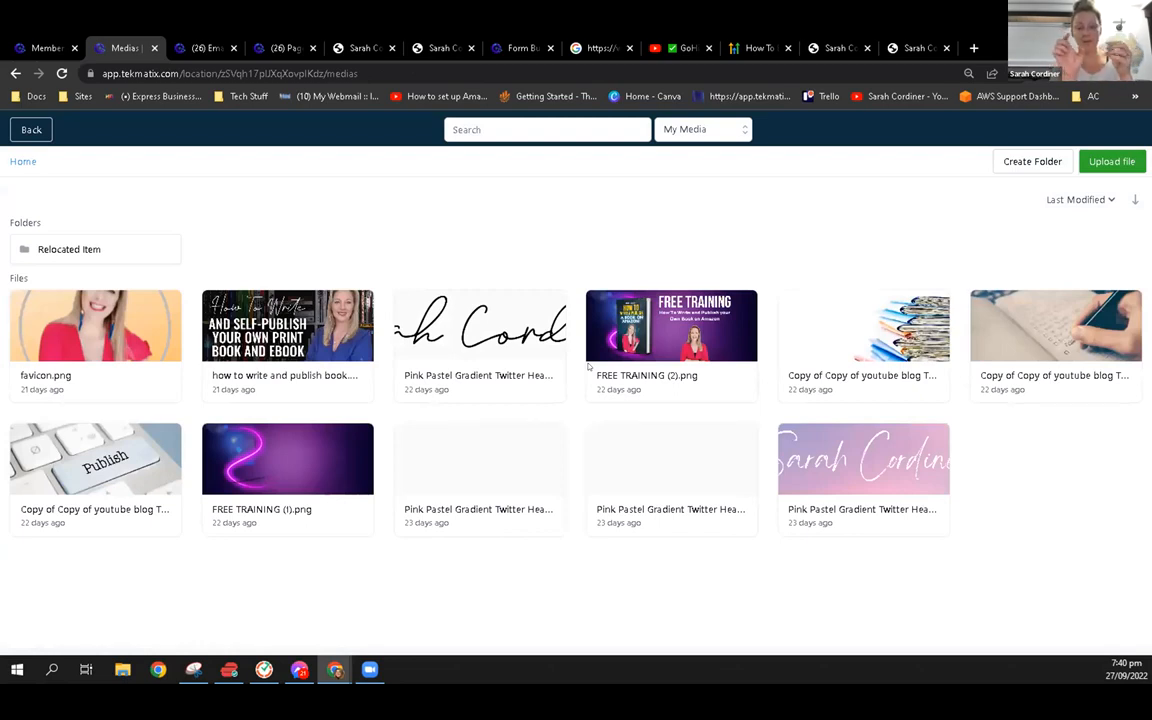
{"action": "left_click", "coordinate": [31, 127]}
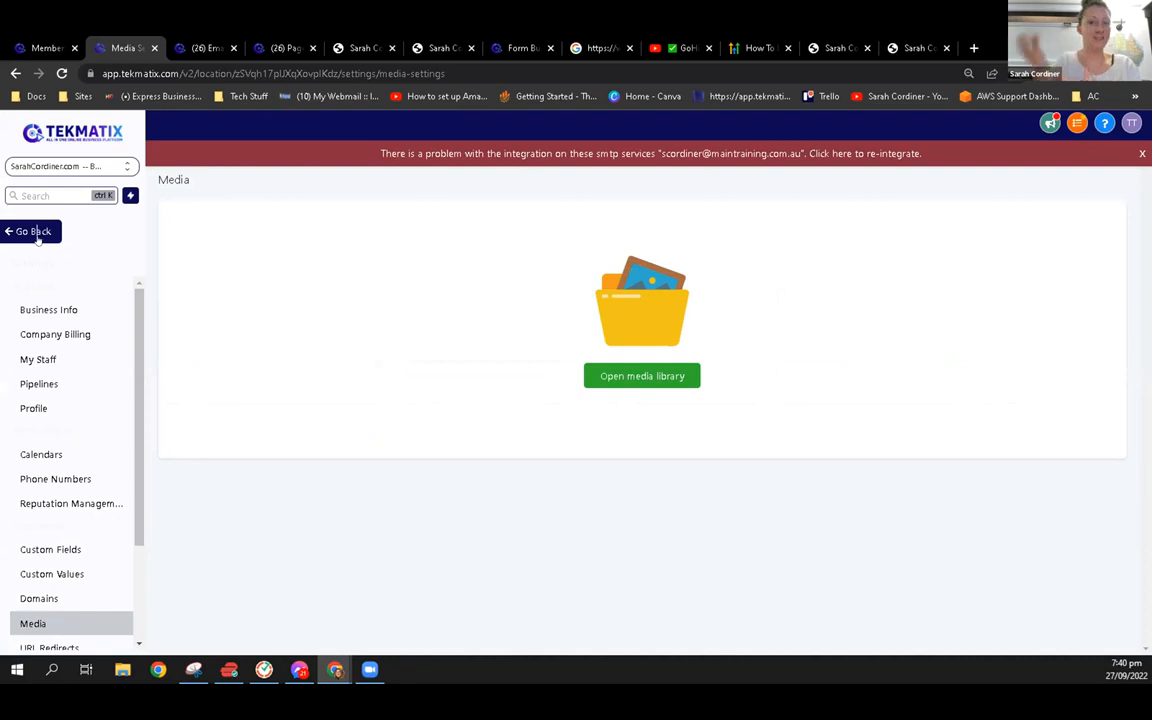
{"action": "left_click", "coordinate": [20, 231]}
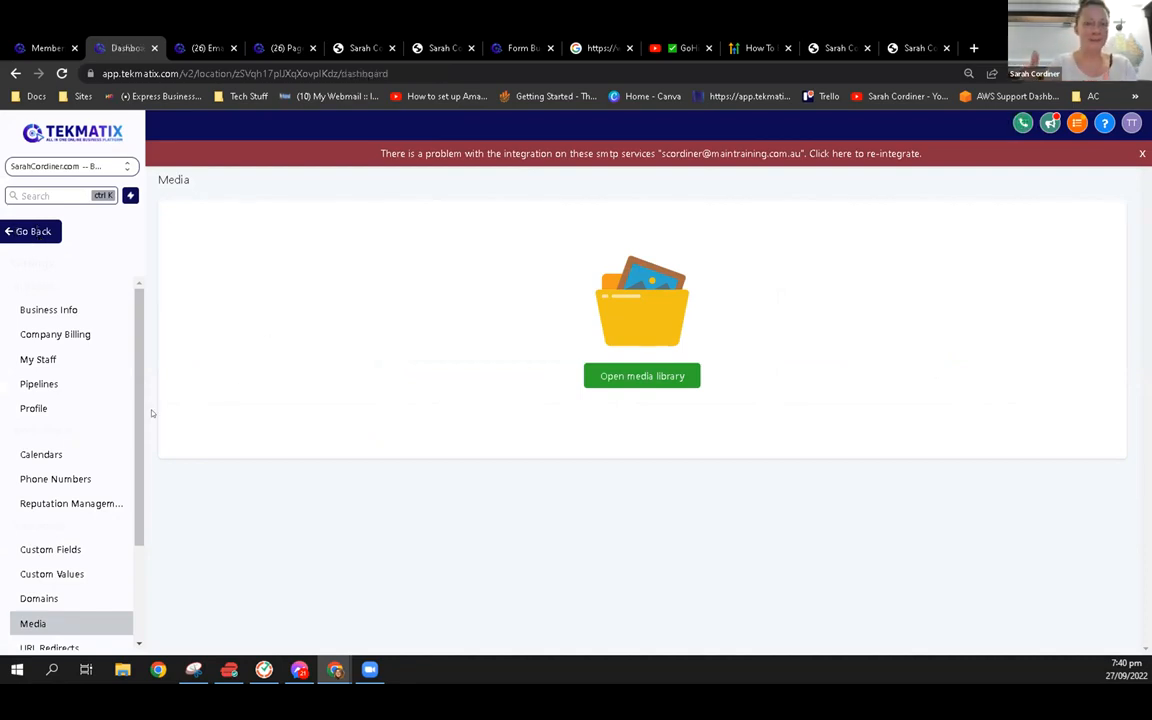
Open the welcome lesson in Part 1 of the "The Online Course Creation Starter Kit" clone product
{"action": "left_click", "coordinate": [95, 488]}
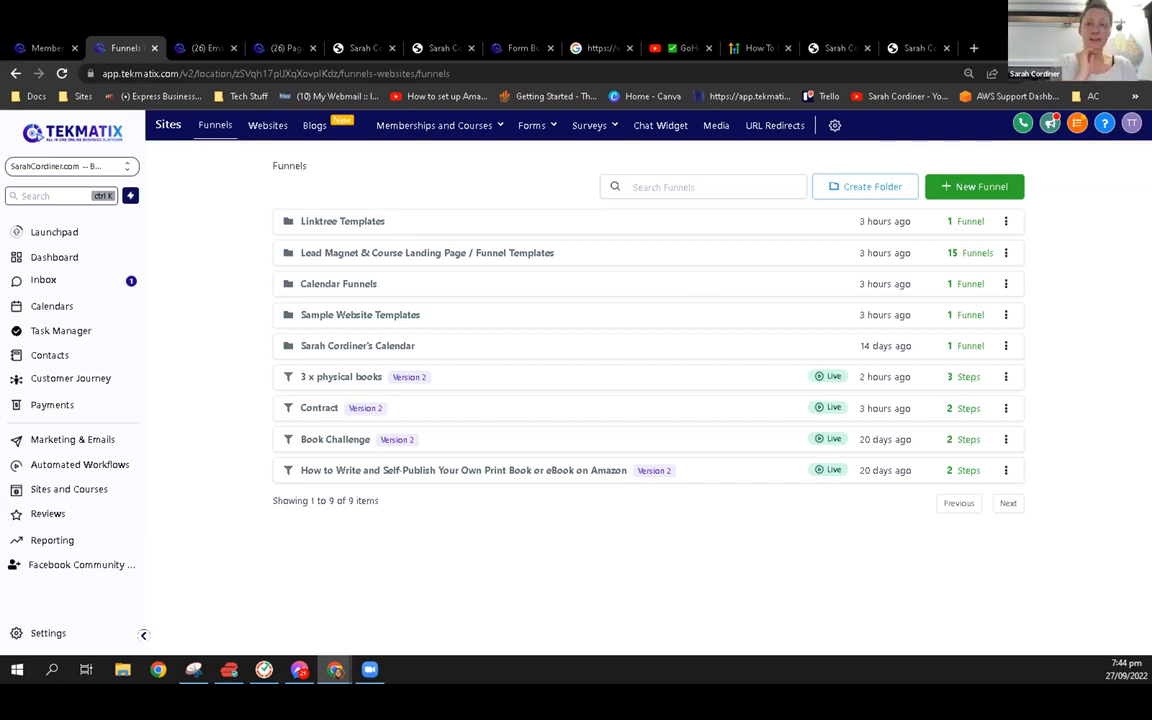
{"action": "mouse_move", "coordinate": [412, 125]}
{"action": "left_click", "coordinate": [464, 171]}
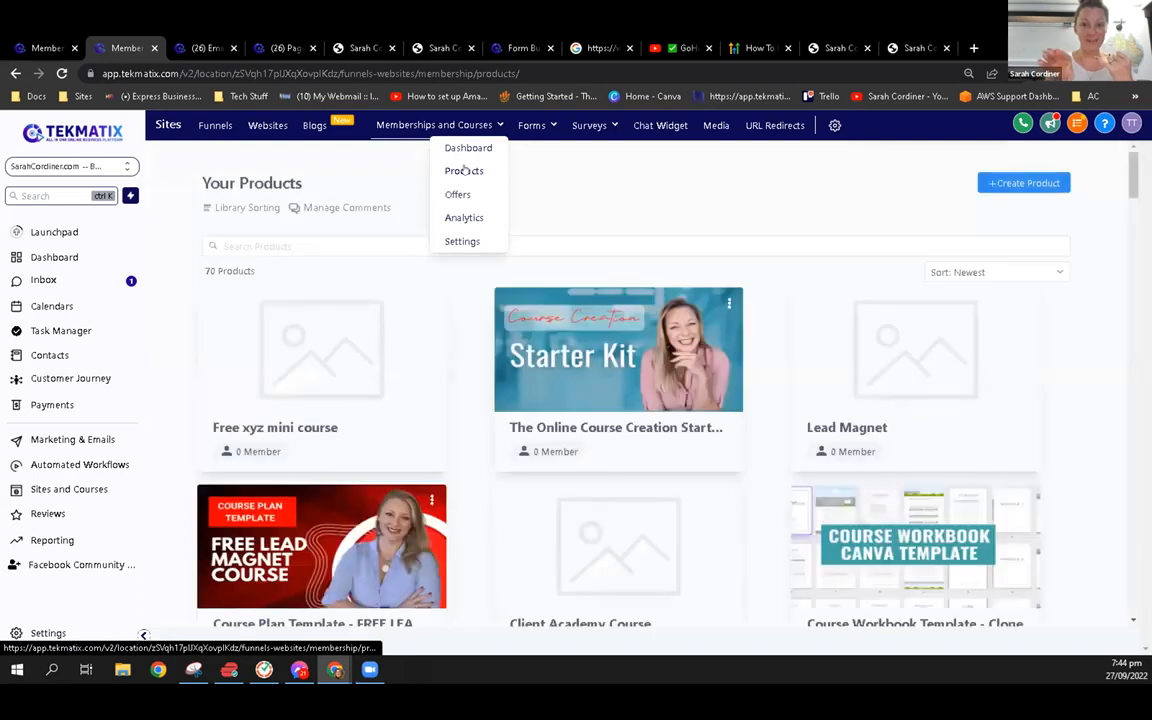
{"action": "left_click", "coordinate": [615, 364]}
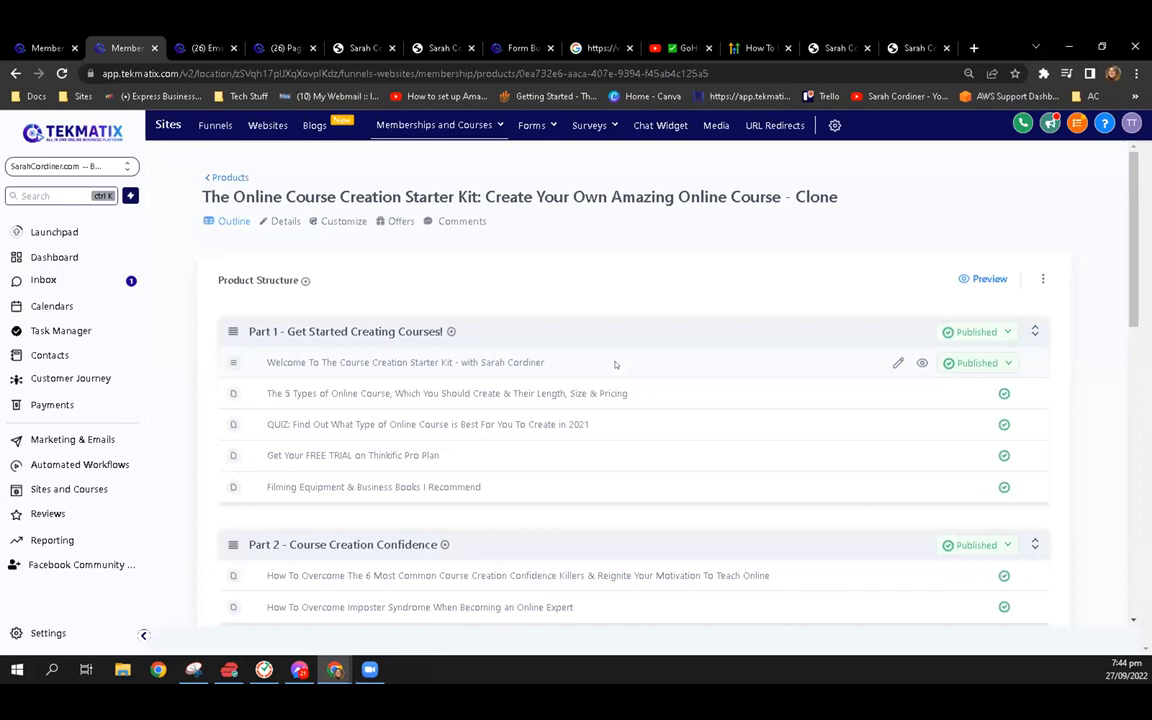
{"action": "left_click", "coordinate": [457, 366]}
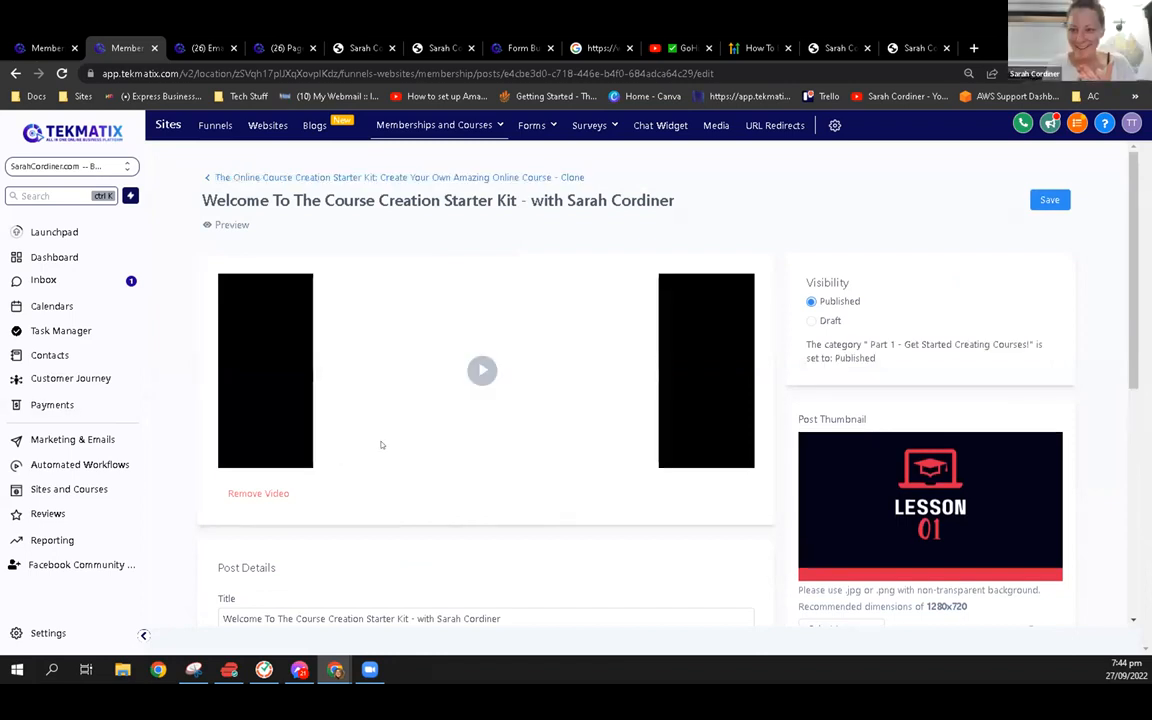
Examine the welcome lesson's video, post details and file options, including the source code editor for its body text
{"action": "scroll", "coordinate": [371, 448], "scroll_direction": "down", "scroll_amount": 1}
{"action": "scroll", "coordinate": [371, 448], "scroll_direction": "down", "scroll_amount": 5}
{"action": "scroll", "coordinate": [371, 448], "scroll_direction": "up", "scroll_amount": 5}
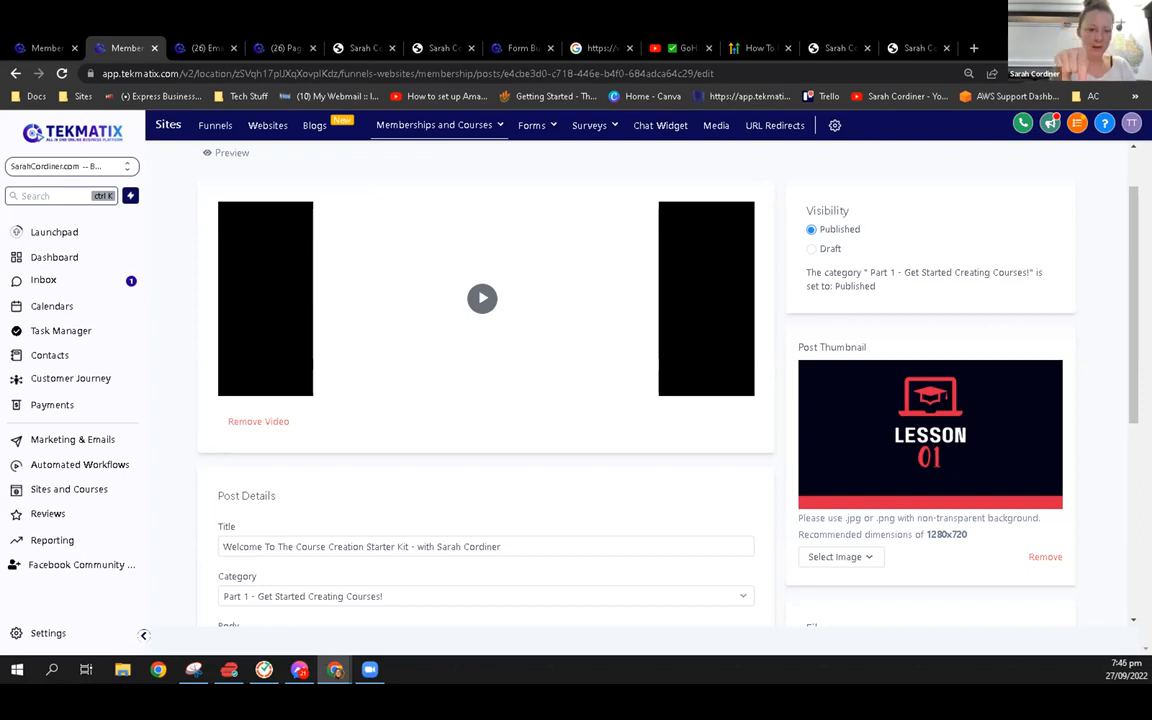
{"action": "scroll", "coordinate": [363, 490], "scroll_direction": "down", "scroll_amount": 5}
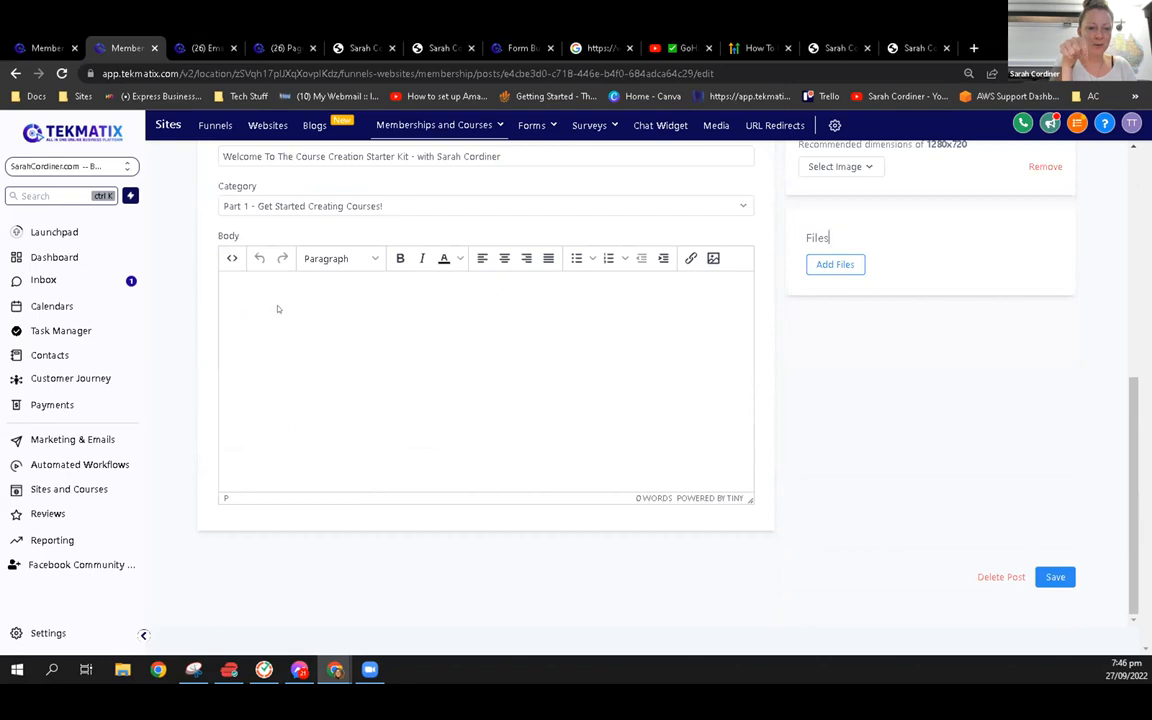
{"action": "left_click", "coordinate": [231, 258]}
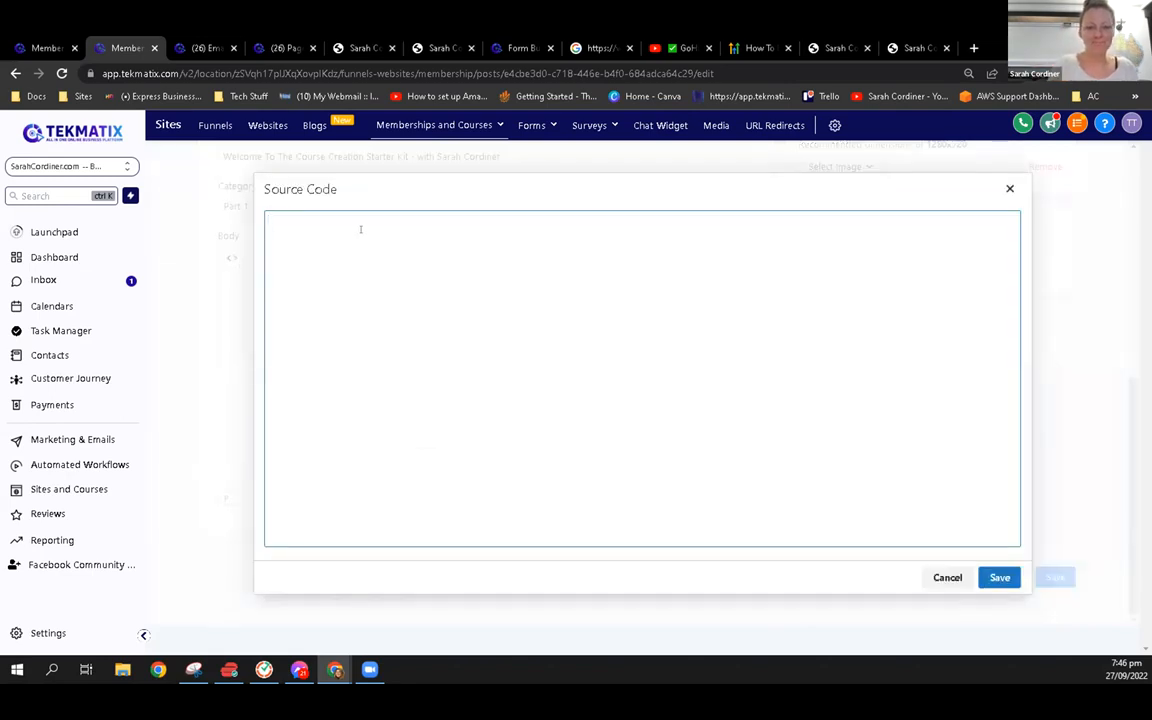
{"action": "left_click", "coordinate": [1009, 188]}
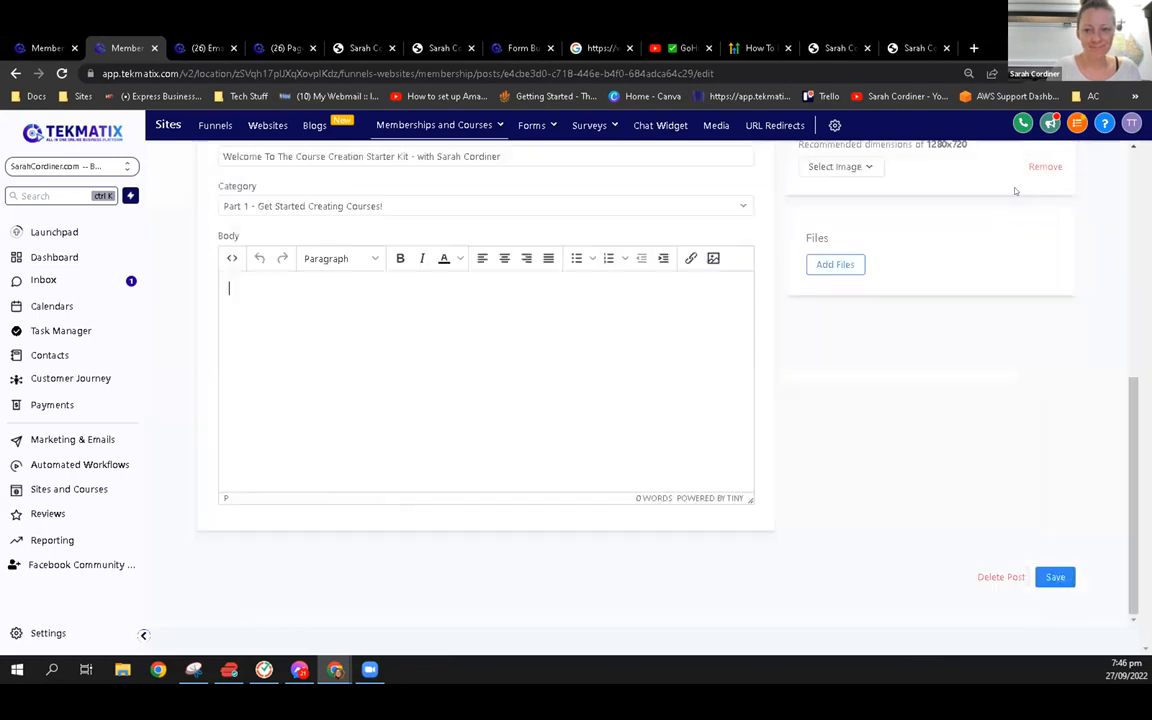
{"action": "scroll", "coordinate": [519, 275], "scroll_direction": "up", "scroll_amount": 1}
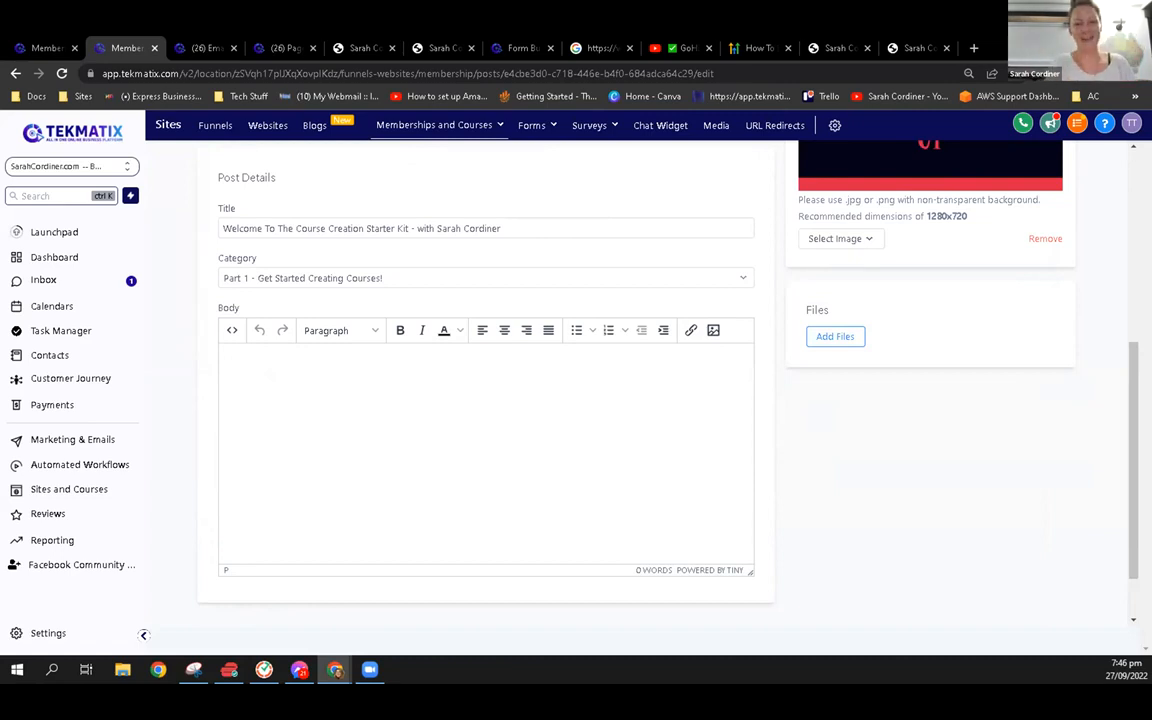
Switch from the agency dashboard to the most recent TekMatix sub-account
{"action": "left_click", "coordinate": [97, 489]}
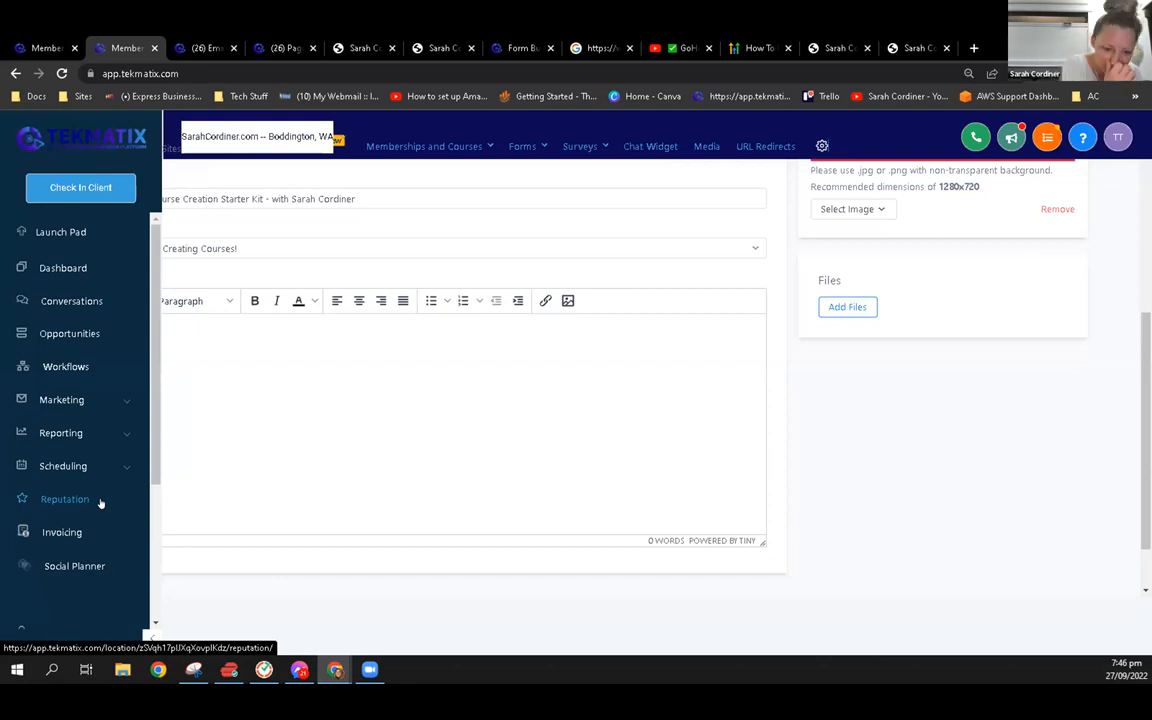
{"action": "left_click", "coordinate": [100, 500]}
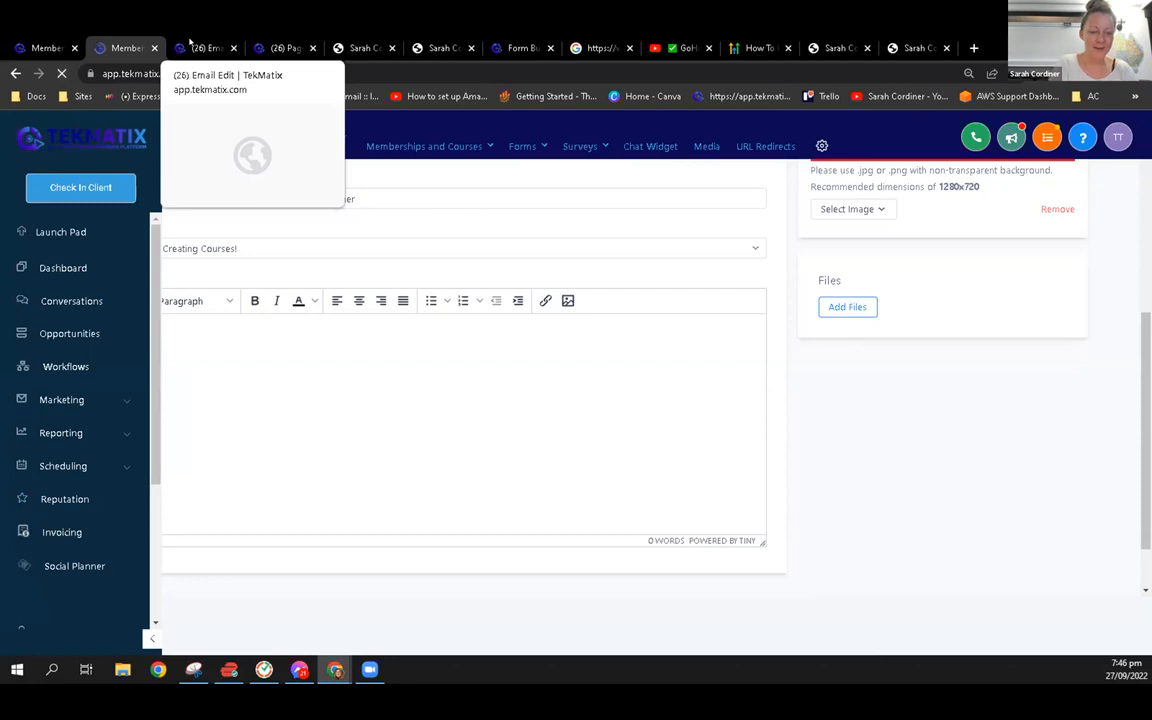
{"action": "left_click", "coordinate": [190, 43]}
{"action": "left_click", "coordinate": [125, 47]}
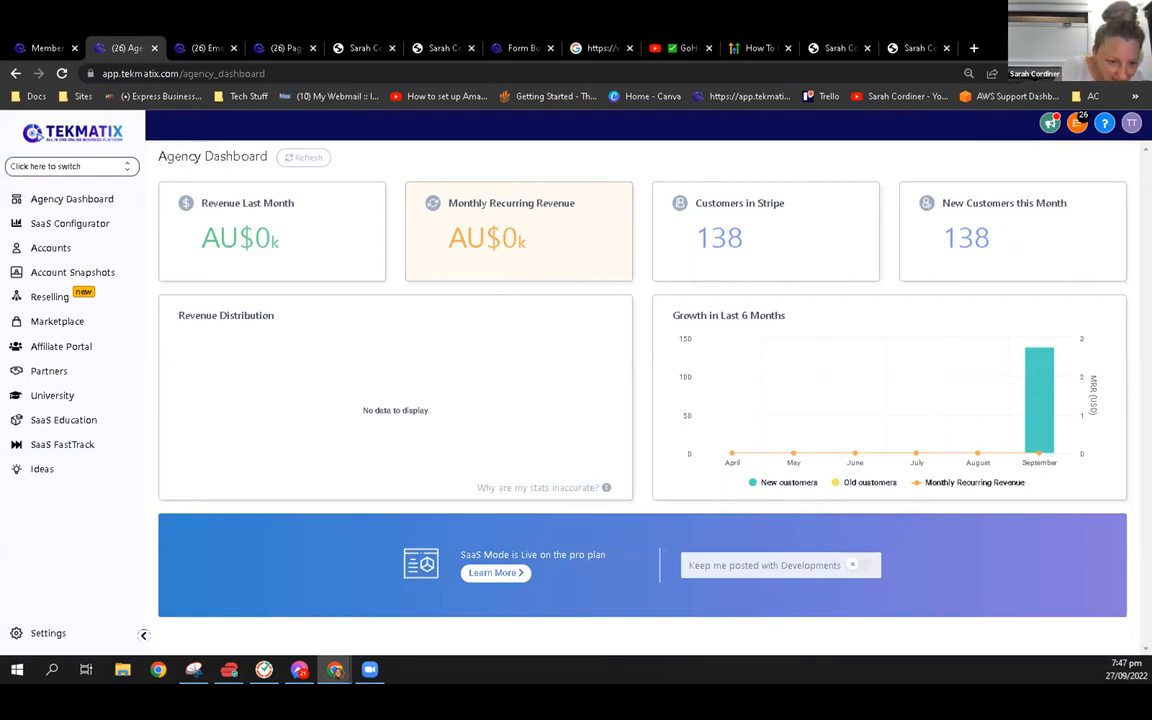
{"action": "left_click", "coordinate": [76, 168]}
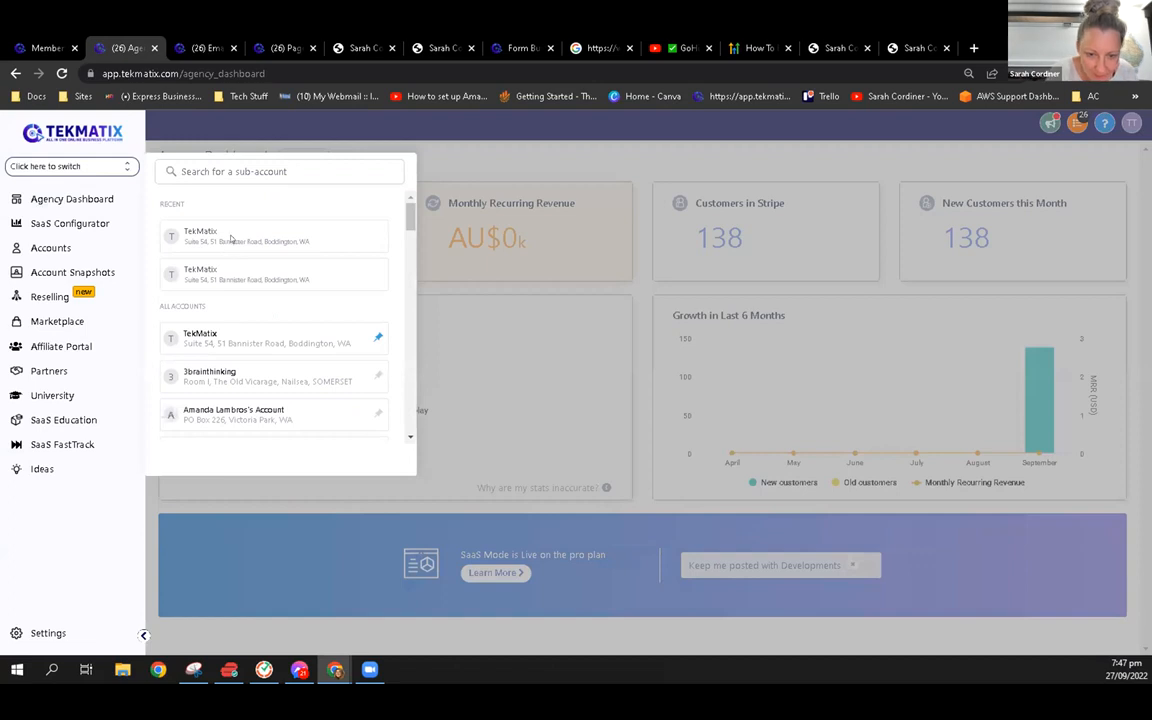
{"action": "left_click", "coordinate": [231, 238]}
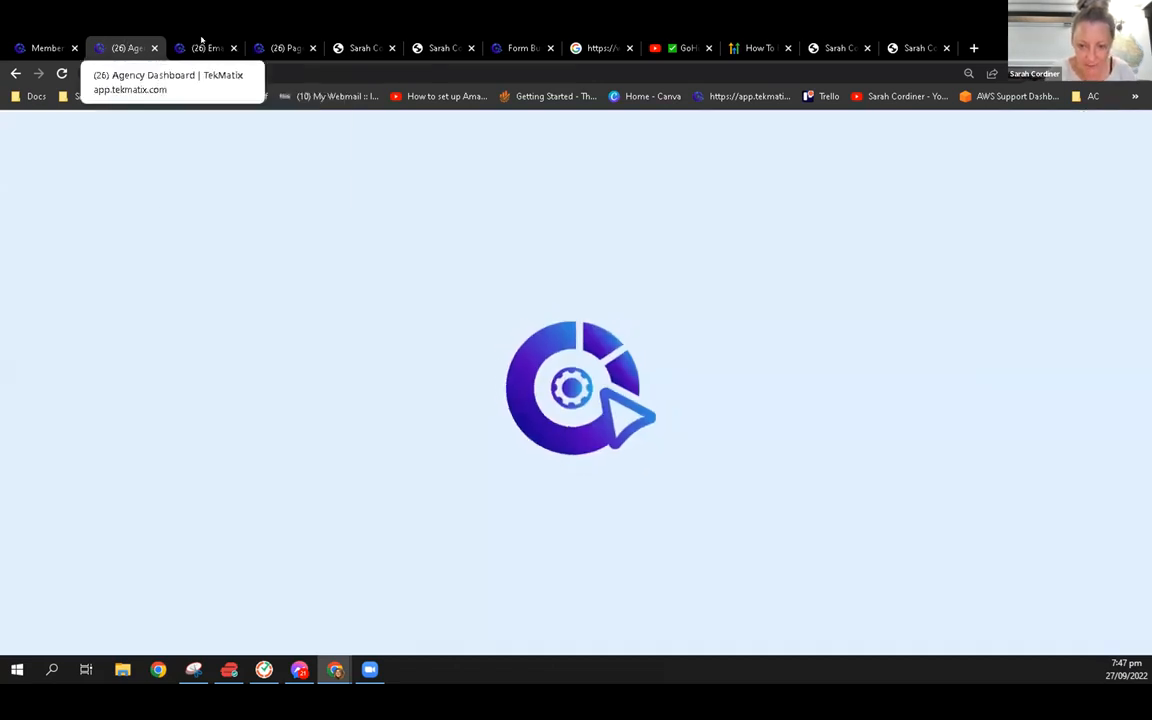
Leave the opt-in page builder and open the custom domain settings for memberships and courses
{"action": "left_click", "coordinate": [201, 40]}
{"action": "left_click", "coordinate": [268, 40]}
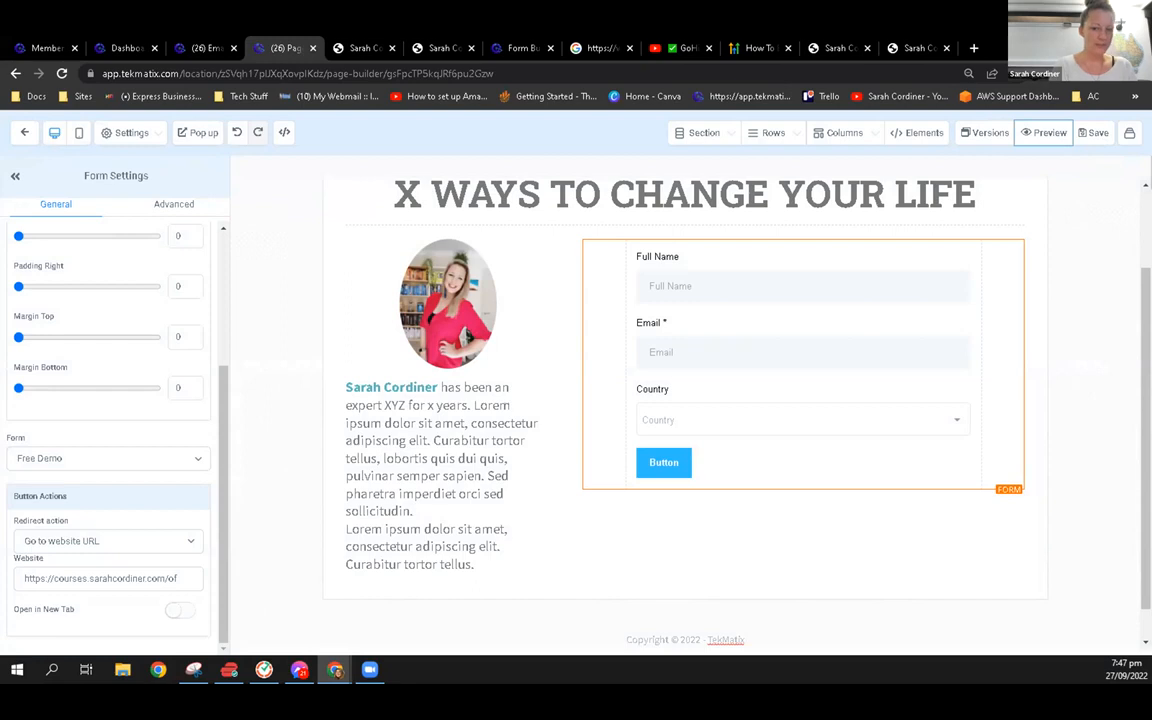
{"action": "left_click", "coordinate": [25, 132]}
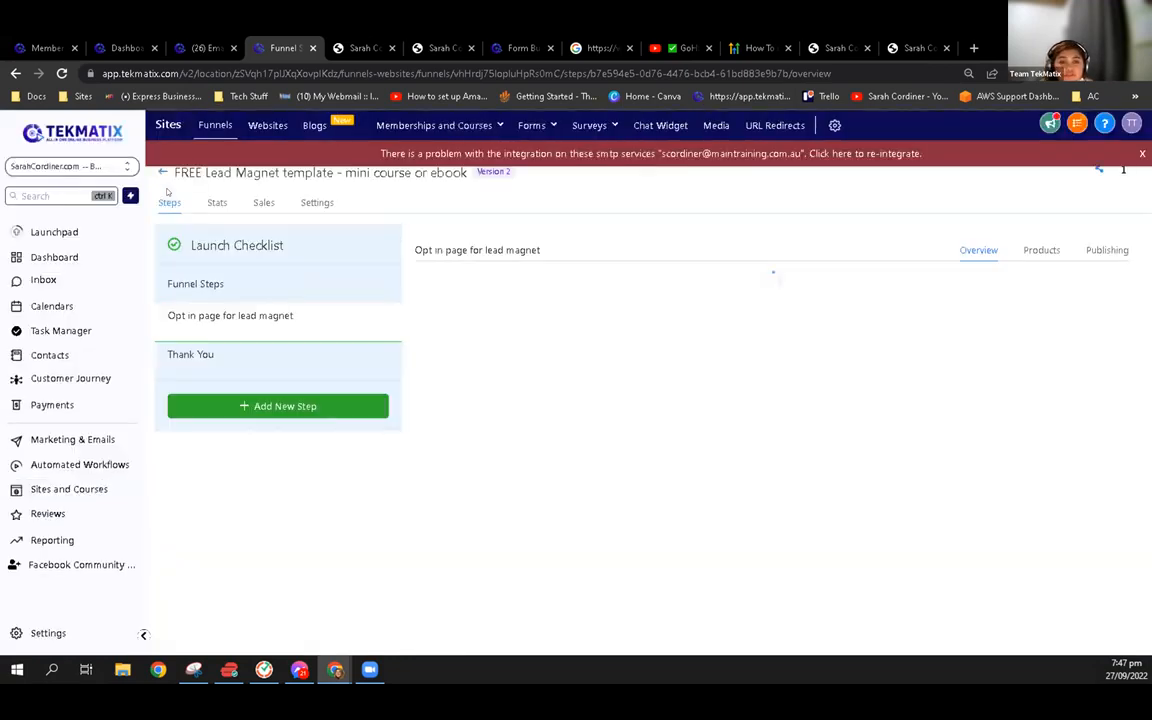
{"action": "mouse_move", "coordinate": [444, 135]}
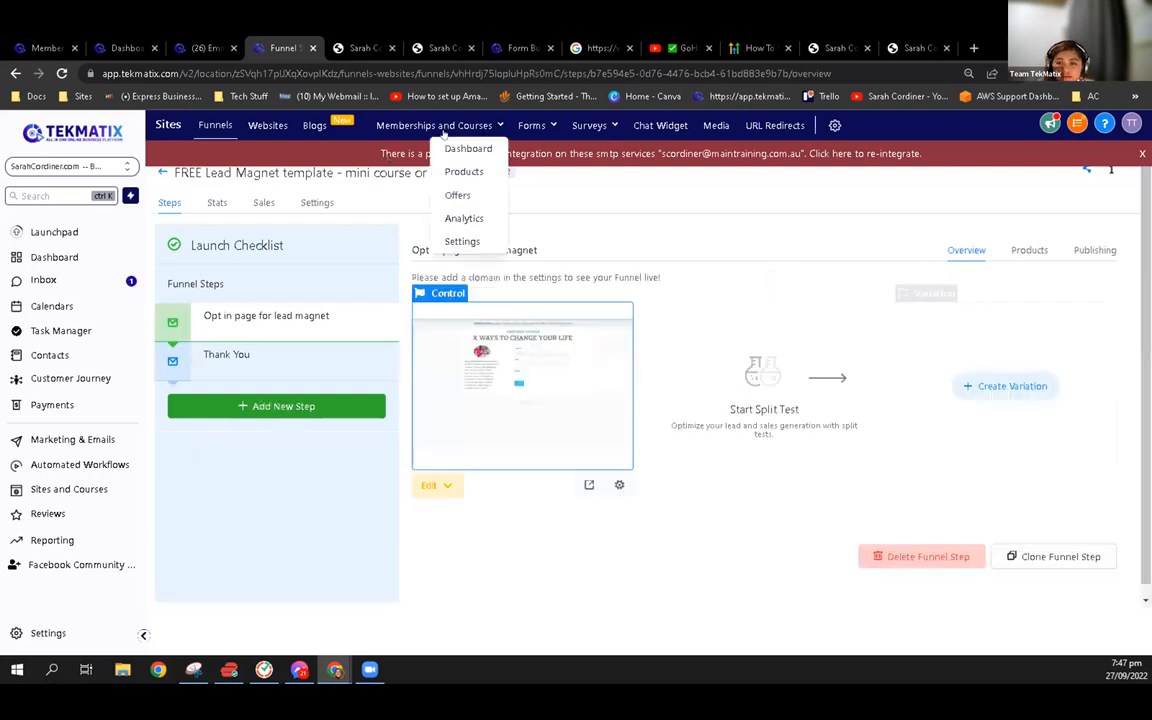
{"action": "left_click", "coordinate": [463, 242]}
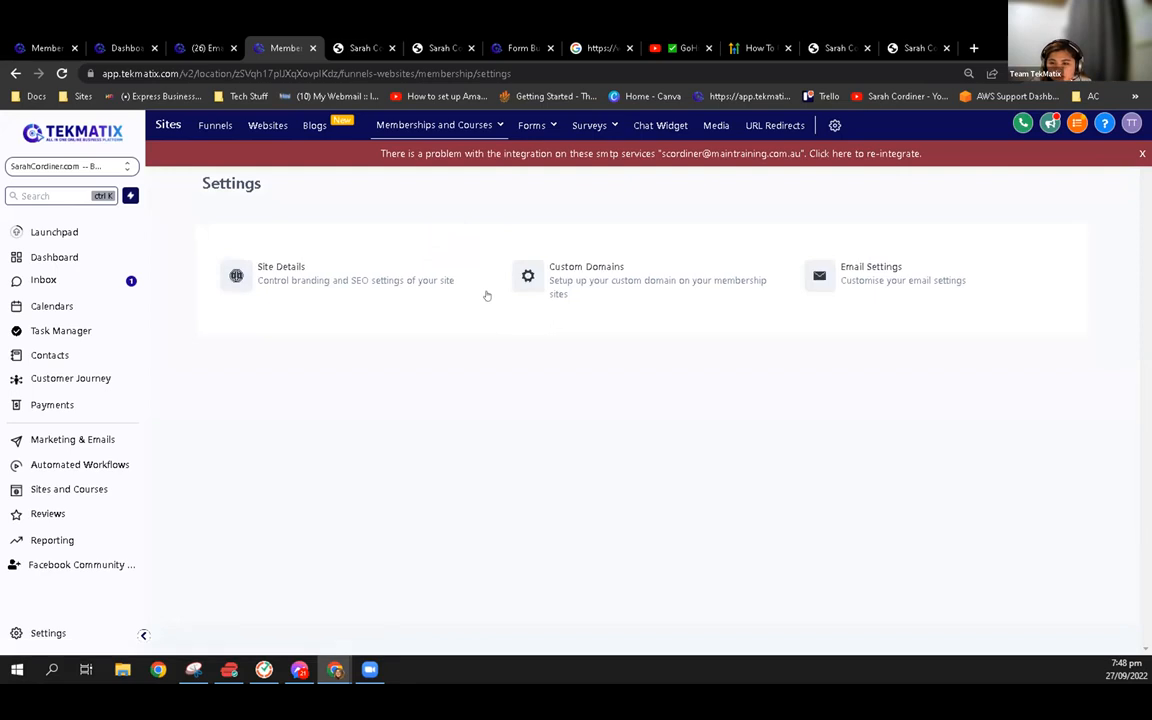
{"action": "left_click", "coordinate": [567, 283]}
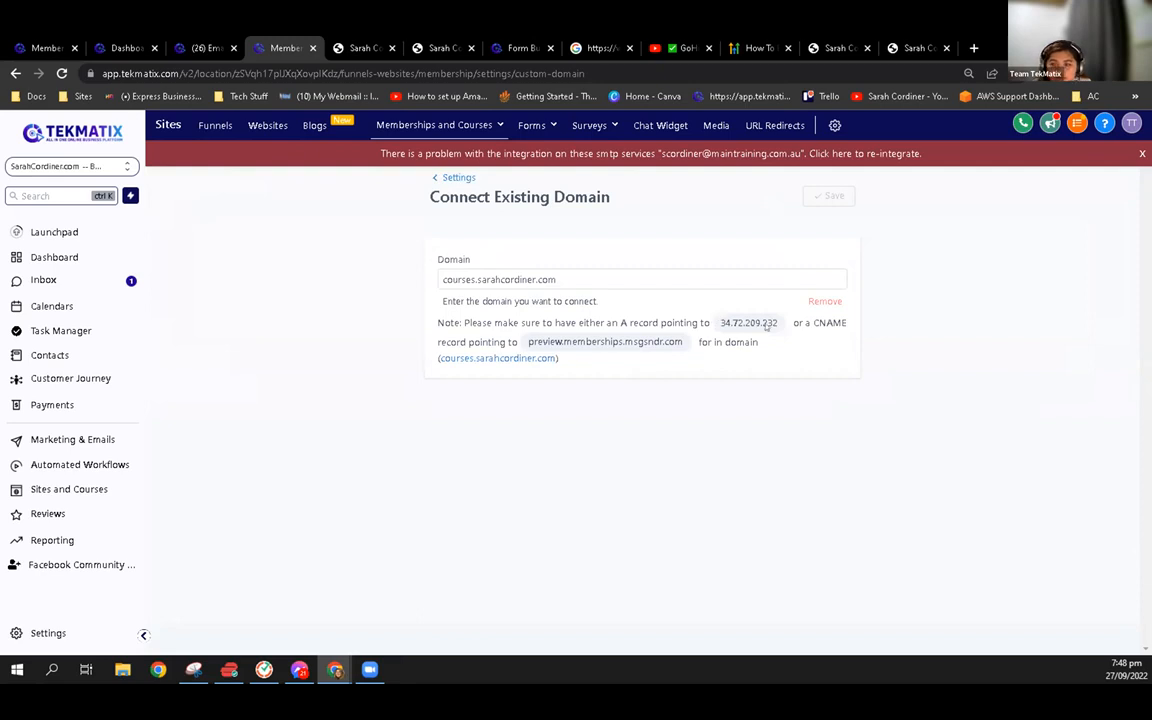
Highlight the A record address 34.72.209.232 in the custom domain connection note
{"action": "left_click_drag", "start_coordinate": [721, 322], "coordinate": [778, 322]}
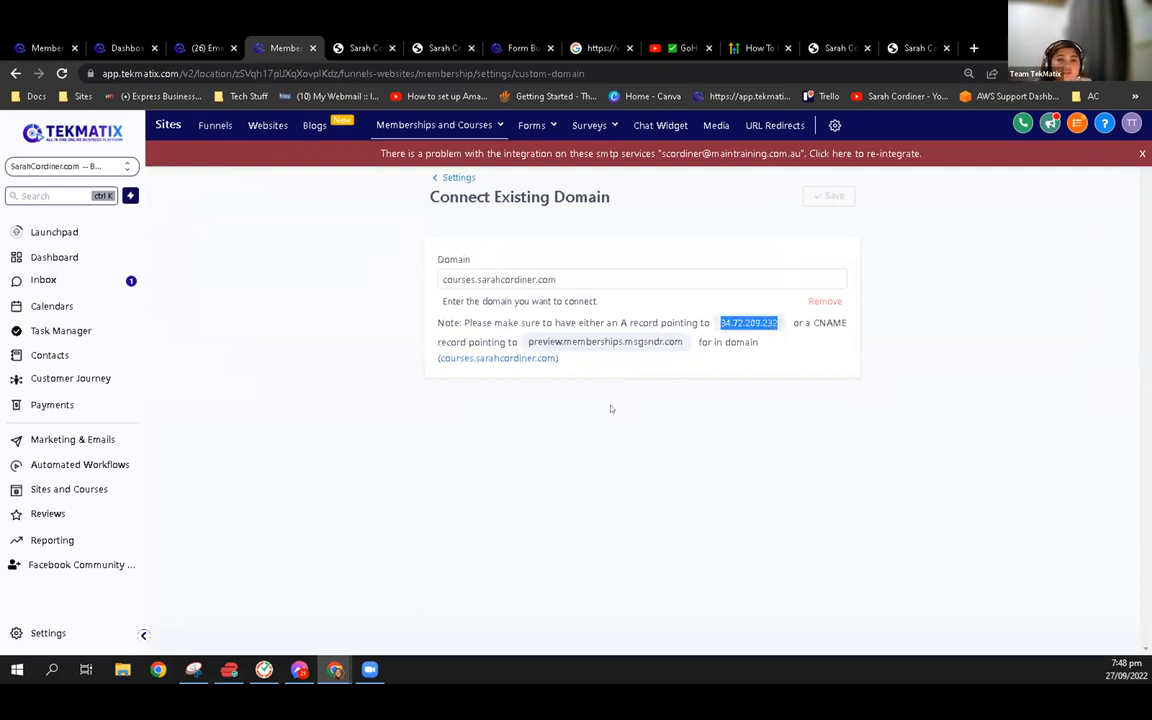
{"action": "left_click", "coordinate": [712, 321]}
{"action": "left_click_drag", "start_coordinate": [785, 322], "coordinate": [719, 323]}
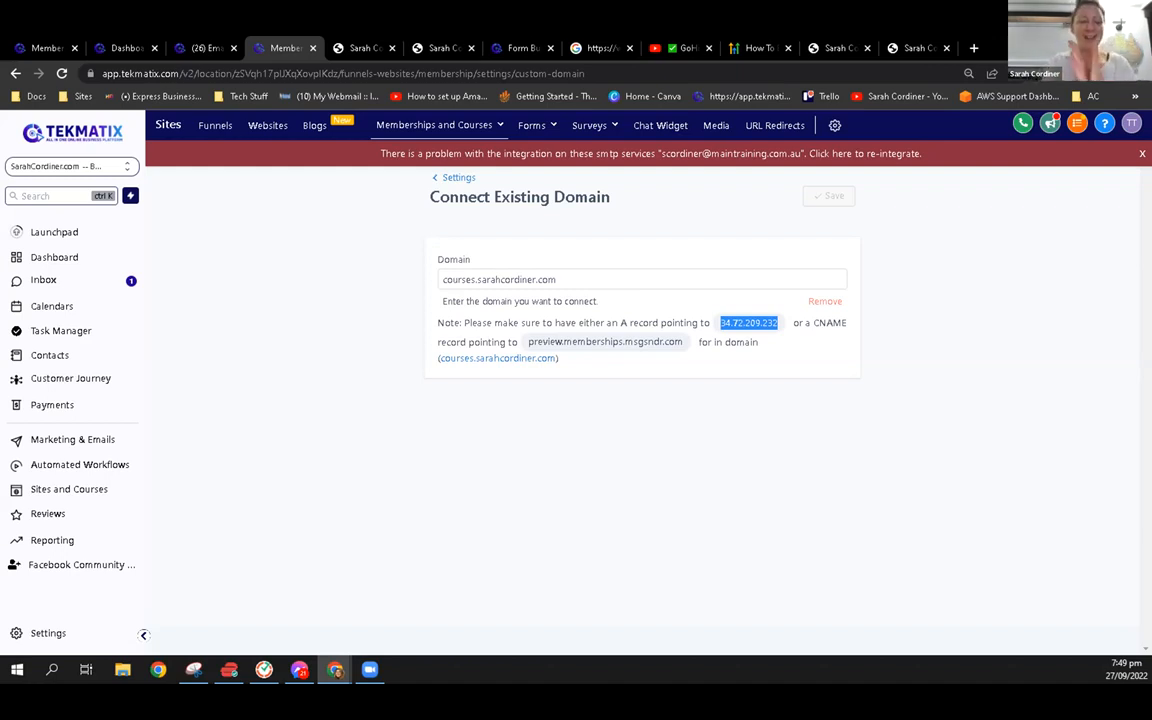
View the User Info fields for adding an employee in the My Staff settings, and close the form without adding anyone
{"action": "left_click", "coordinate": [74, 639]}
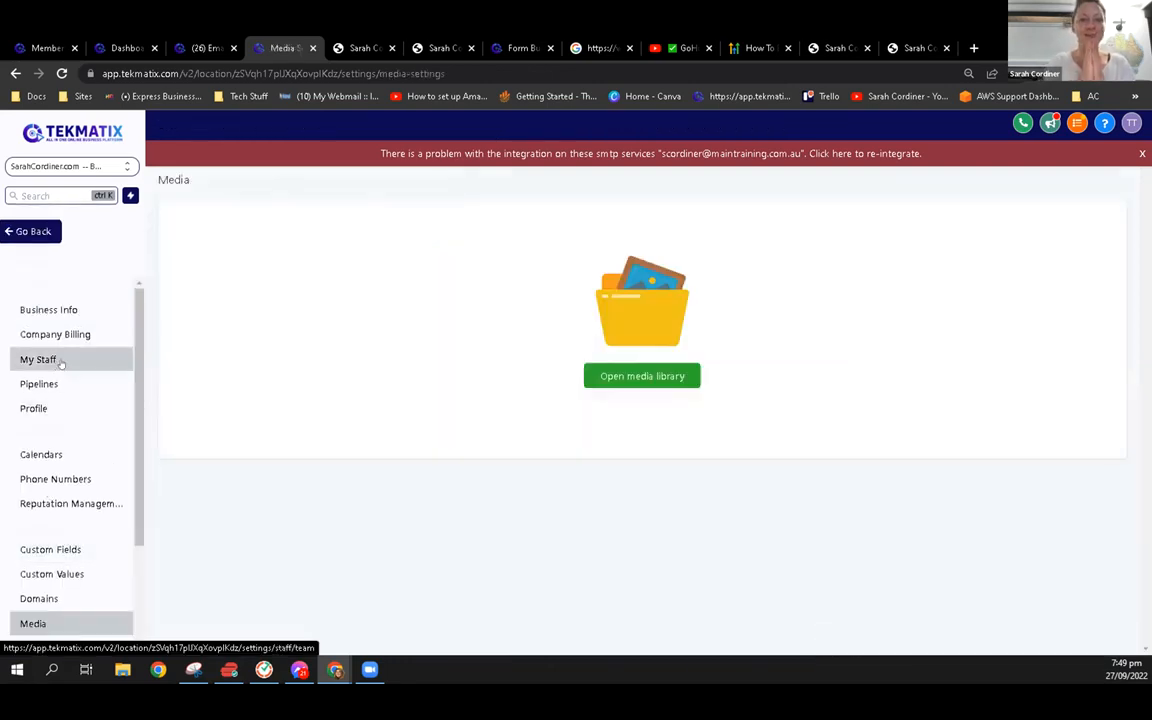
{"action": "left_click", "coordinate": [58, 361]}
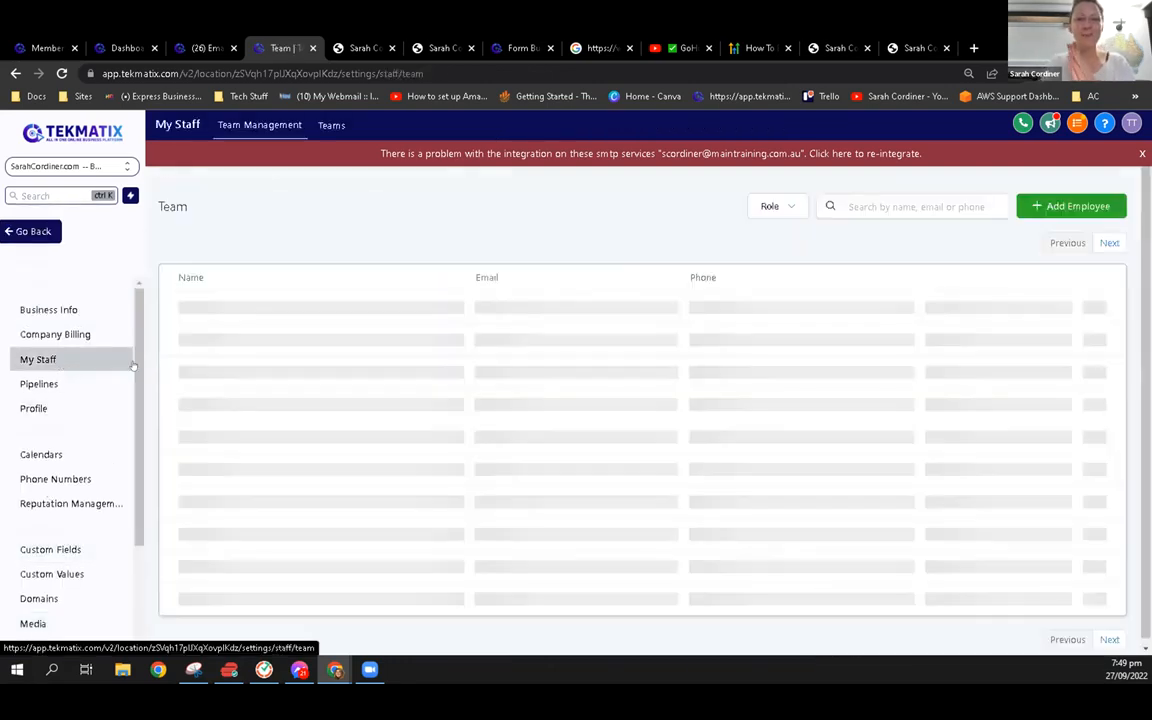
{"action": "left_click", "coordinate": [1055, 206]}
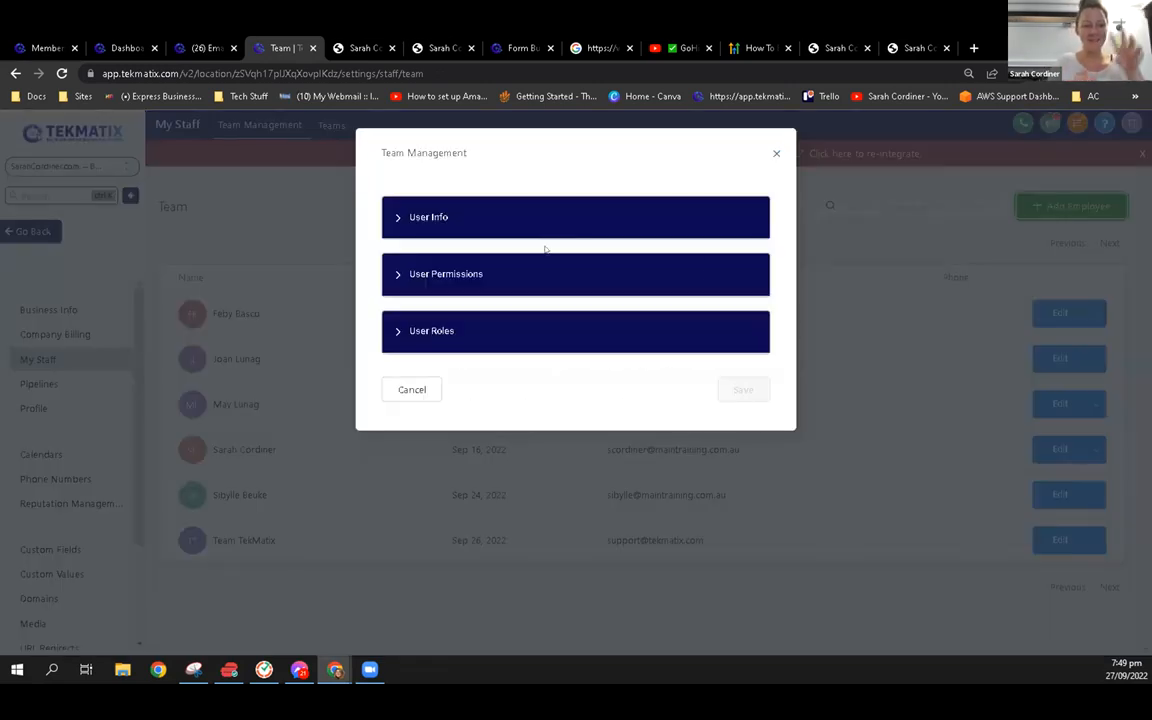
{"action": "left_click", "coordinate": [492, 222]}
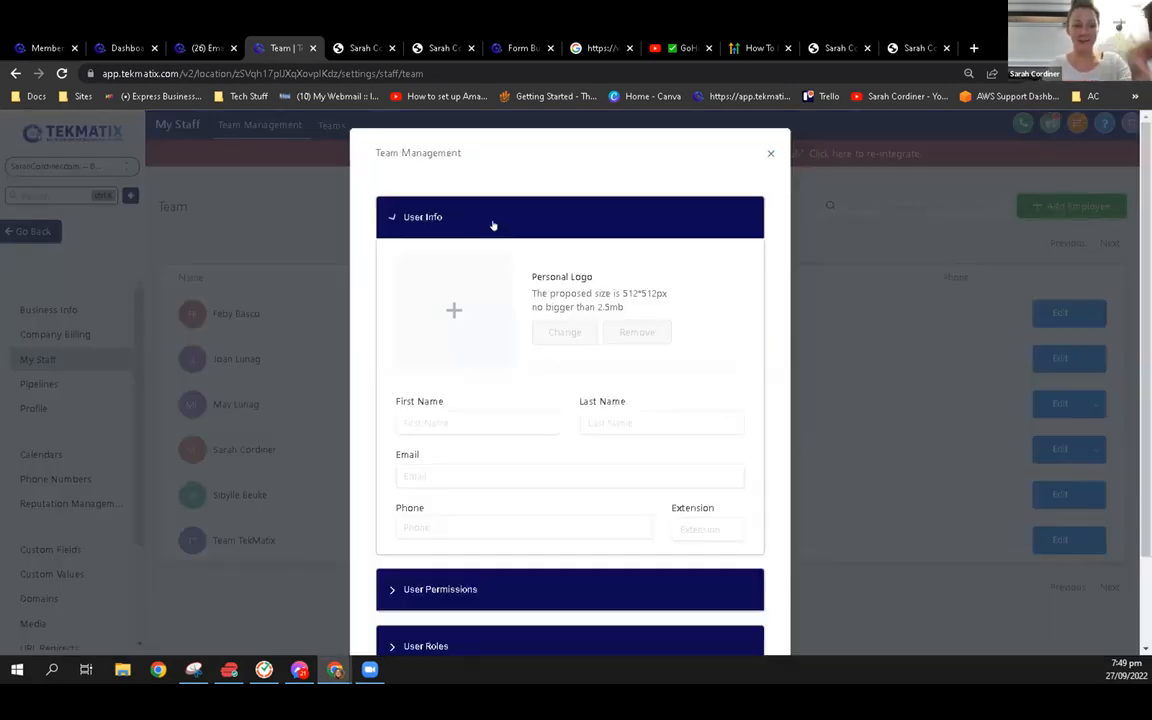
{"action": "left_click", "coordinate": [767, 156]}
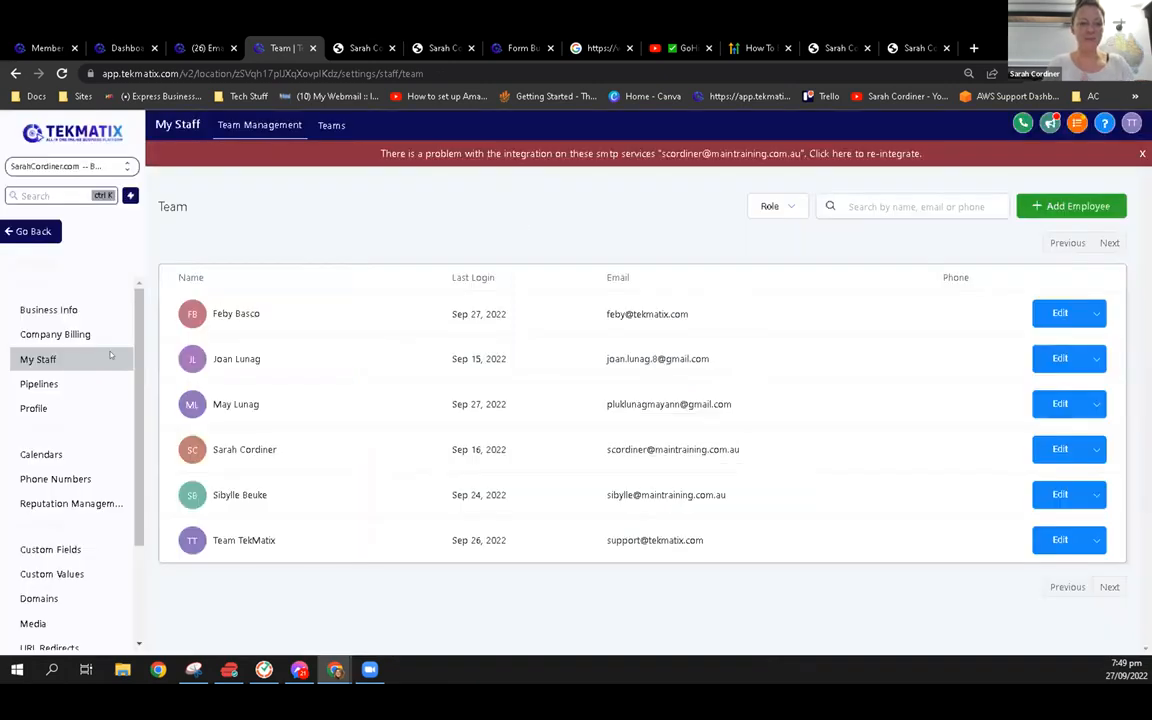
Open the form for adding an employee and review its User Info fields, from name and password to email signature and calendar
{"action": "left_click", "coordinate": [1064, 206]}
{"action": "scroll", "coordinate": [473, 285], "scroll_direction": "down", "scroll_amount": 3}
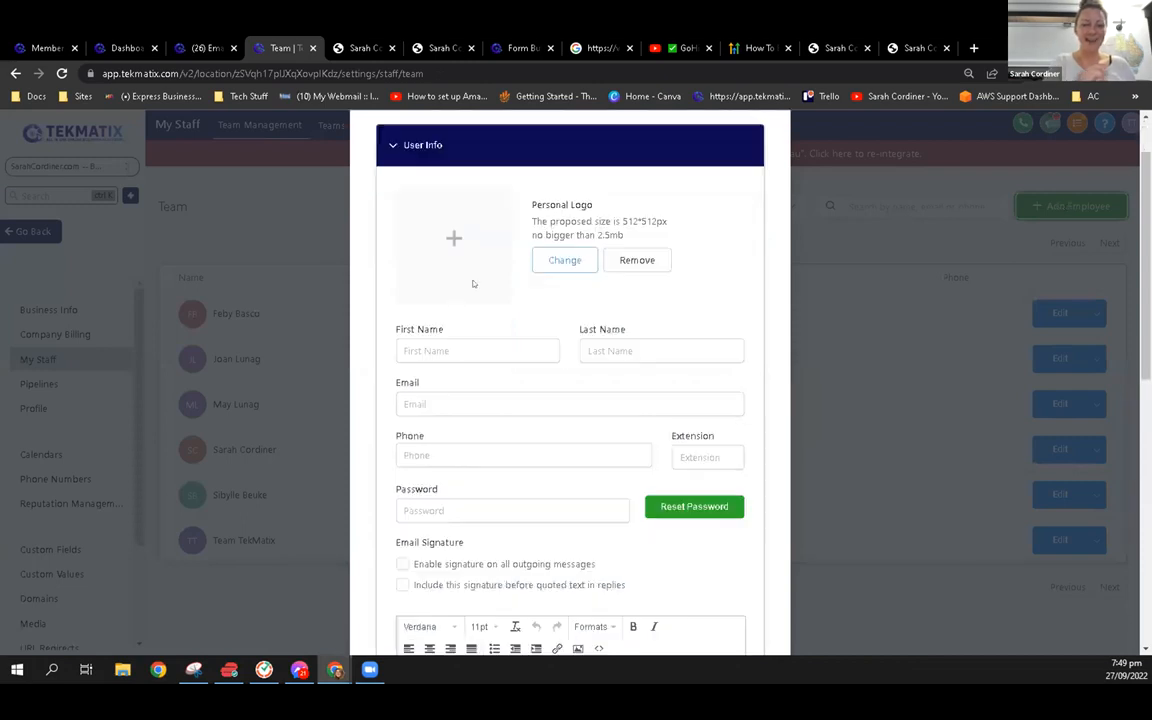
{"action": "left_click", "coordinate": [468, 278]}
{"action": "key", "text": "Tab"}
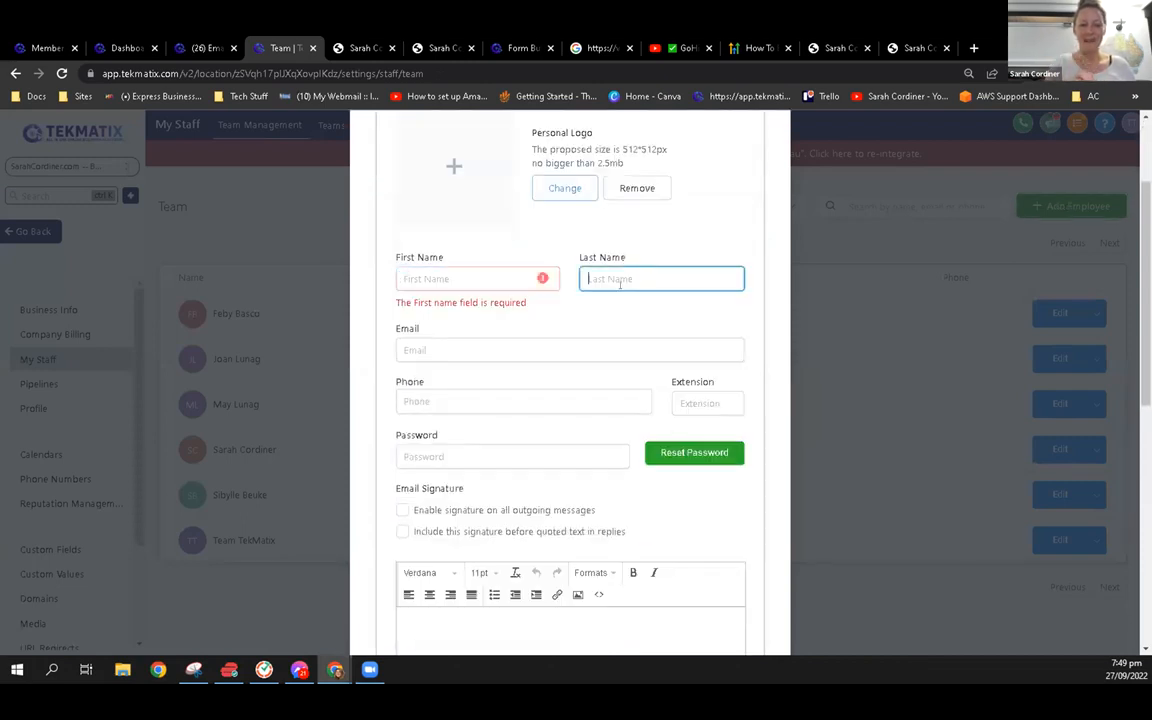
{"action": "left_click", "coordinate": [446, 410]}
{"action": "left_click", "coordinate": [446, 450]}
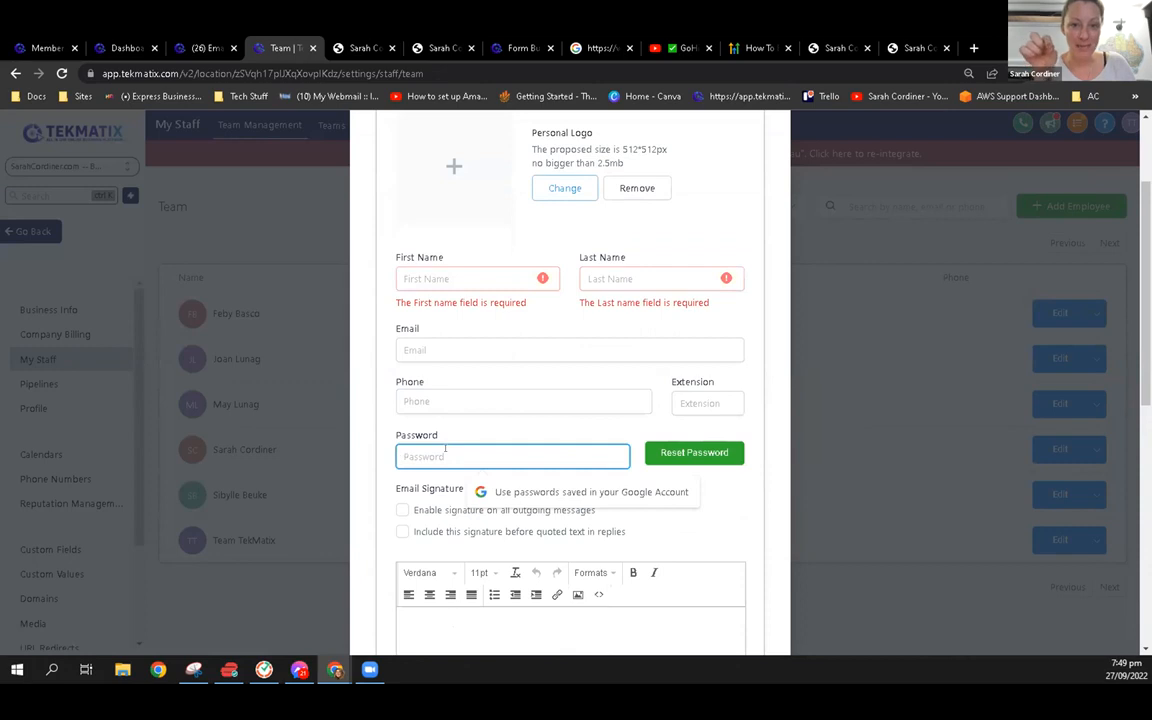
{"action": "scroll", "coordinate": [447, 449], "scroll_direction": "down", "scroll_amount": 2}
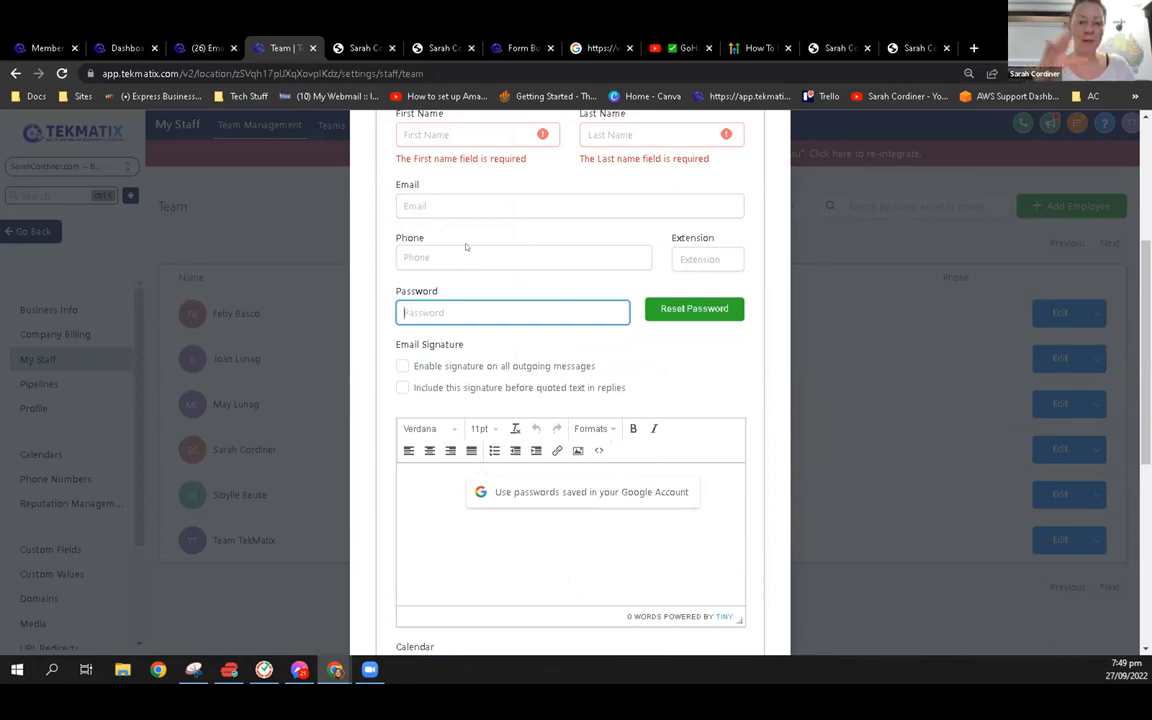
{"action": "scroll", "coordinate": [488, 375], "scroll_direction": "down", "scroll_amount": 4}
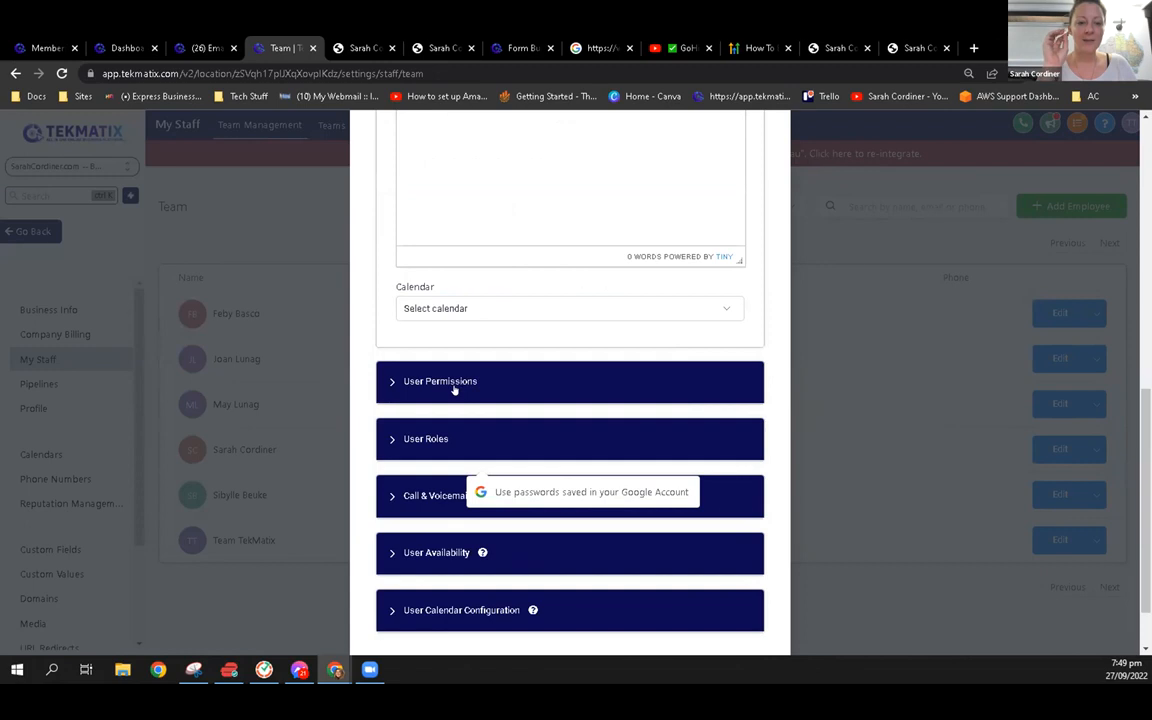
Expand the employee form's User Permissions and User Roles sections and review the access toggles and role setting
{"action": "left_click", "coordinate": [452, 381]}
{"action": "scroll", "coordinate": [448, 376], "scroll_direction": "down", "scroll_amount": 4}
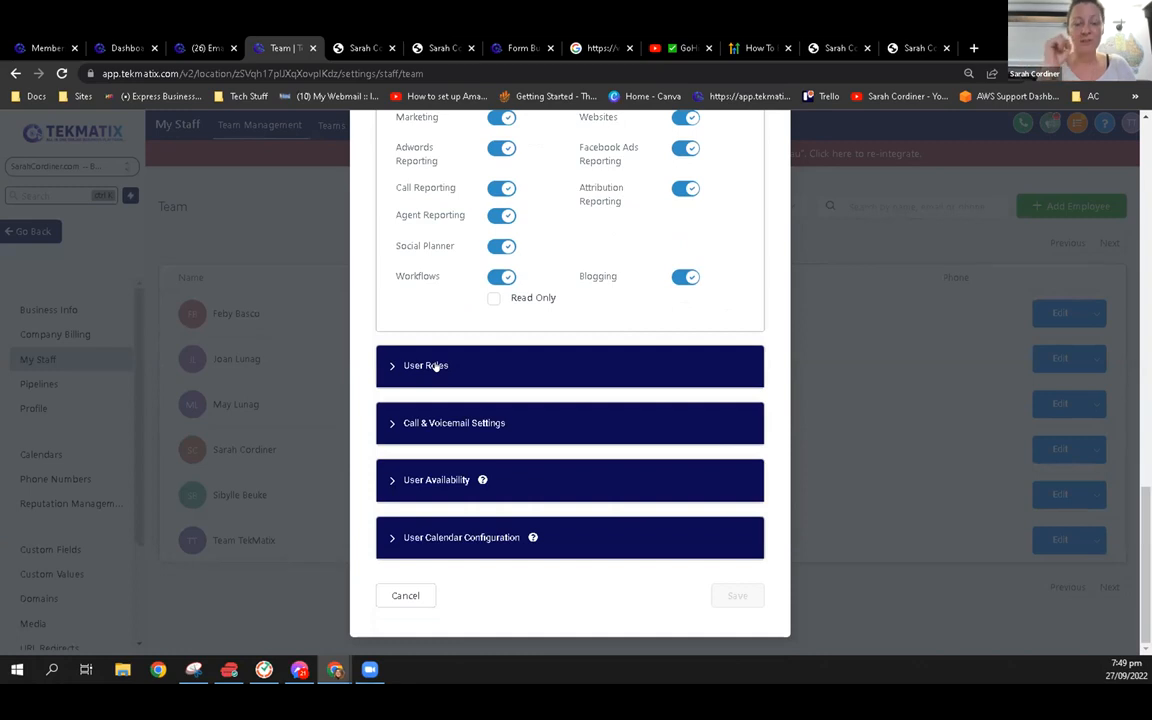
{"action": "left_click", "coordinate": [434, 366]}
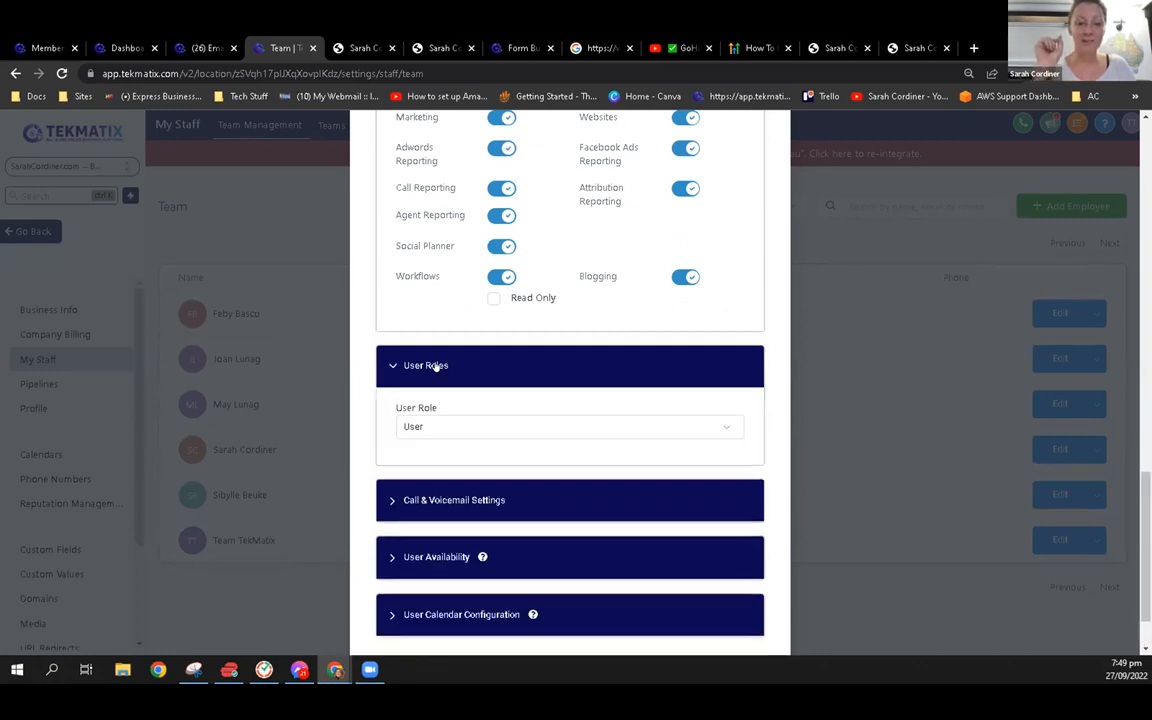
{"action": "scroll", "coordinate": [433, 410], "scroll_direction": "down", "scroll_amount": 1}
{"action": "scroll", "coordinate": [452, 432], "scroll_direction": "up", "scroll_amount": 5}
{"action": "scroll", "coordinate": [462, 413], "scroll_direction": "down", "scroll_amount": 5}
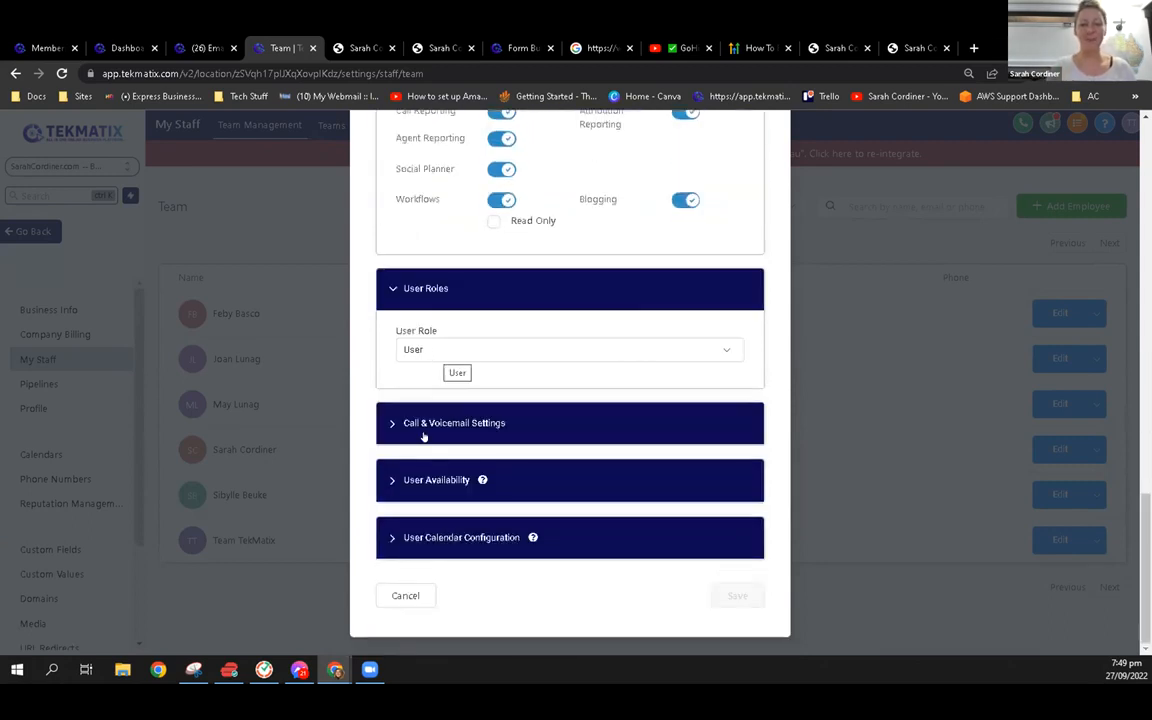
Review the User Availability and User Calendar Configuration sections, and close the employee form without saving
{"action": "left_click", "coordinate": [436, 480]}
{"action": "scroll", "coordinate": [436, 480], "scroll_direction": "down", "scroll_amount": 3}
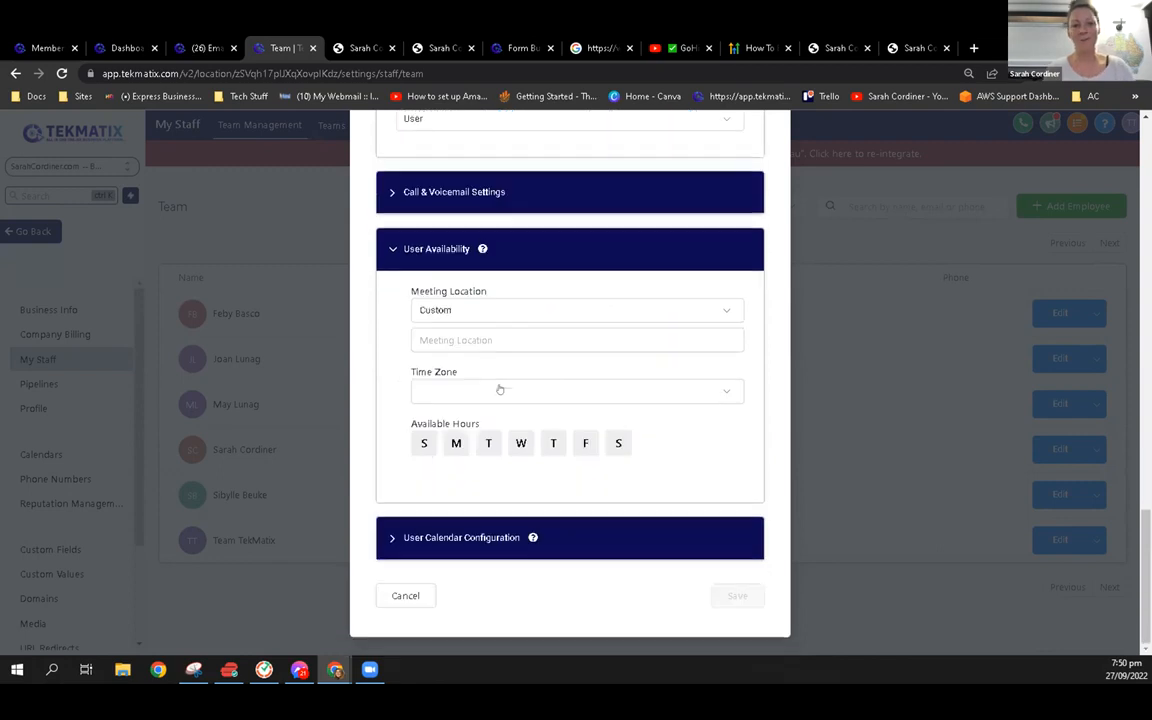
{"action": "left_click", "coordinate": [444, 538]}
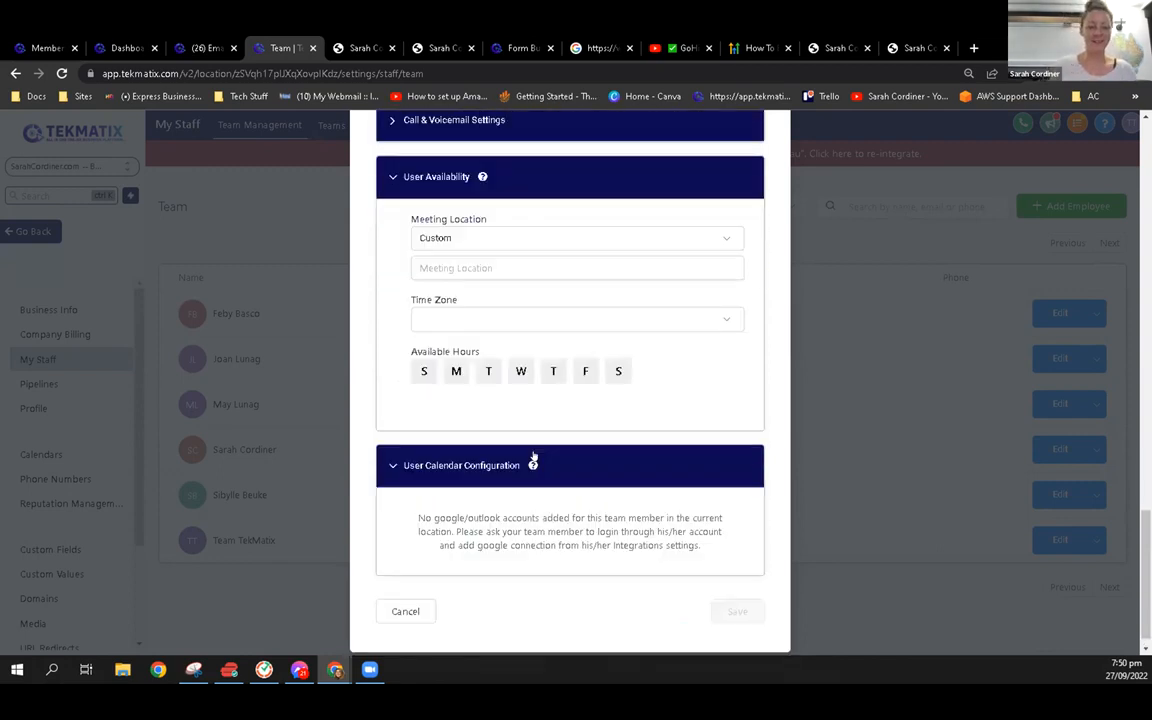
{"action": "scroll", "coordinate": [543, 495], "scroll_direction": "up", "scroll_amount": 4}
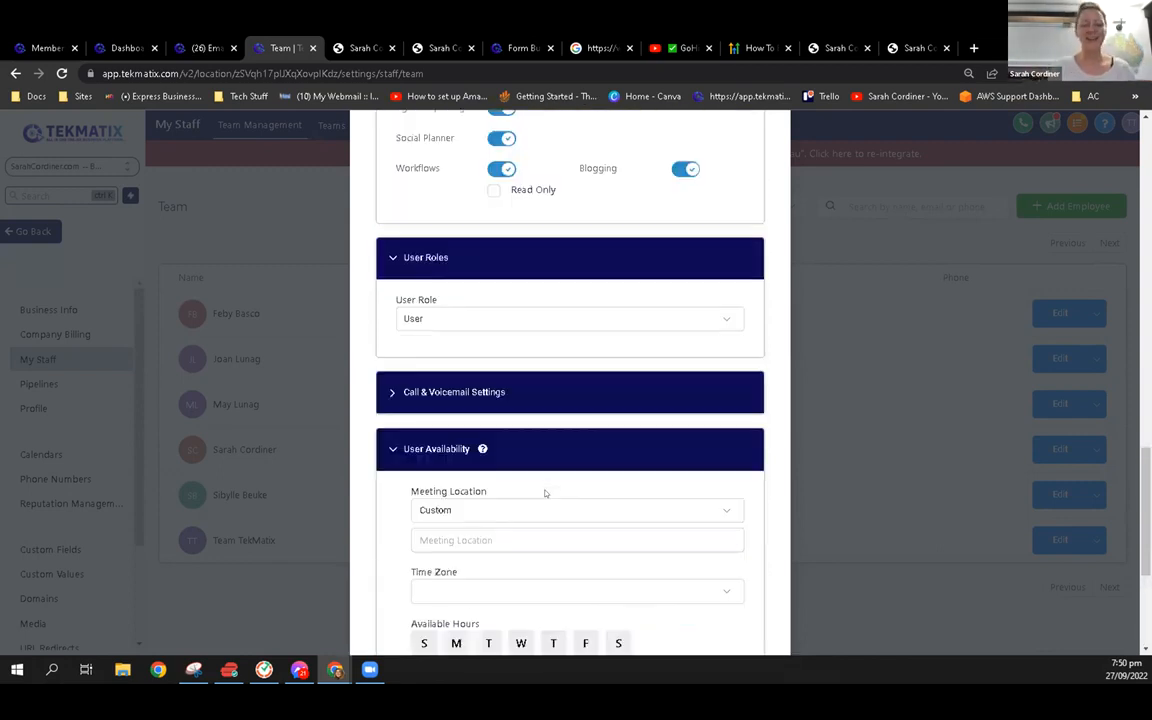
{"action": "scroll", "coordinate": [543, 491], "scroll_direction": "down", "scroll_amount": 1}
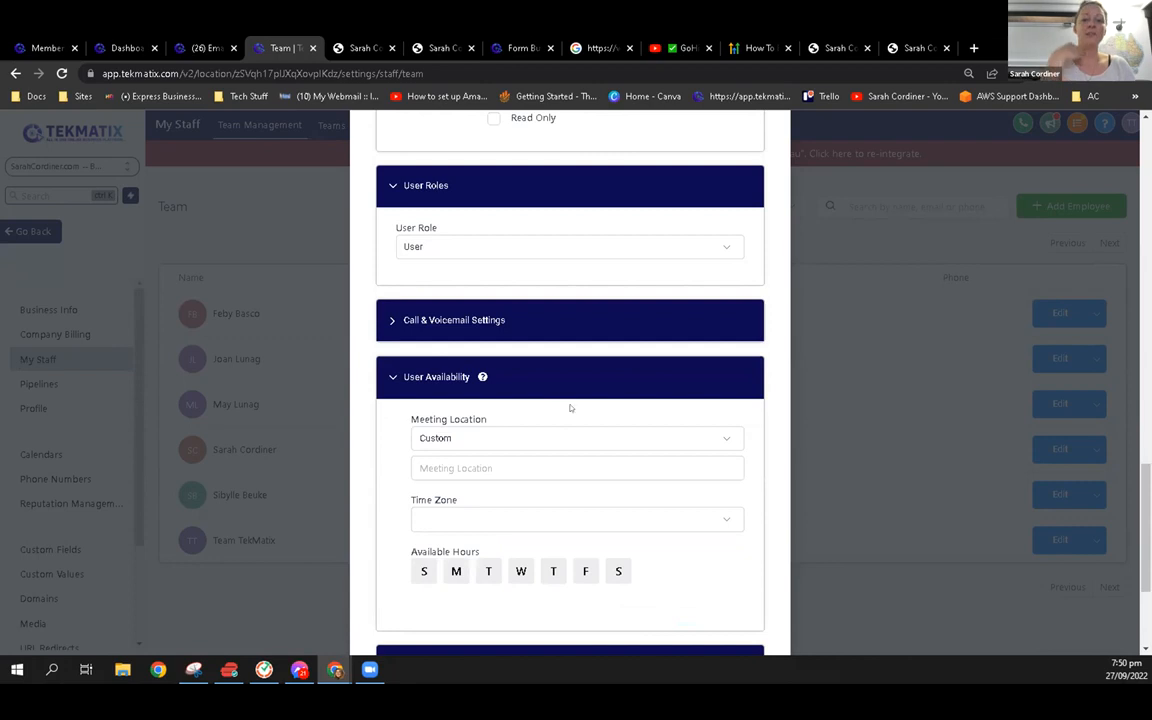
{"action": "scroll", "coordinate": [571, 406], "scroll_direction": "down", "scroll_amount": 3}
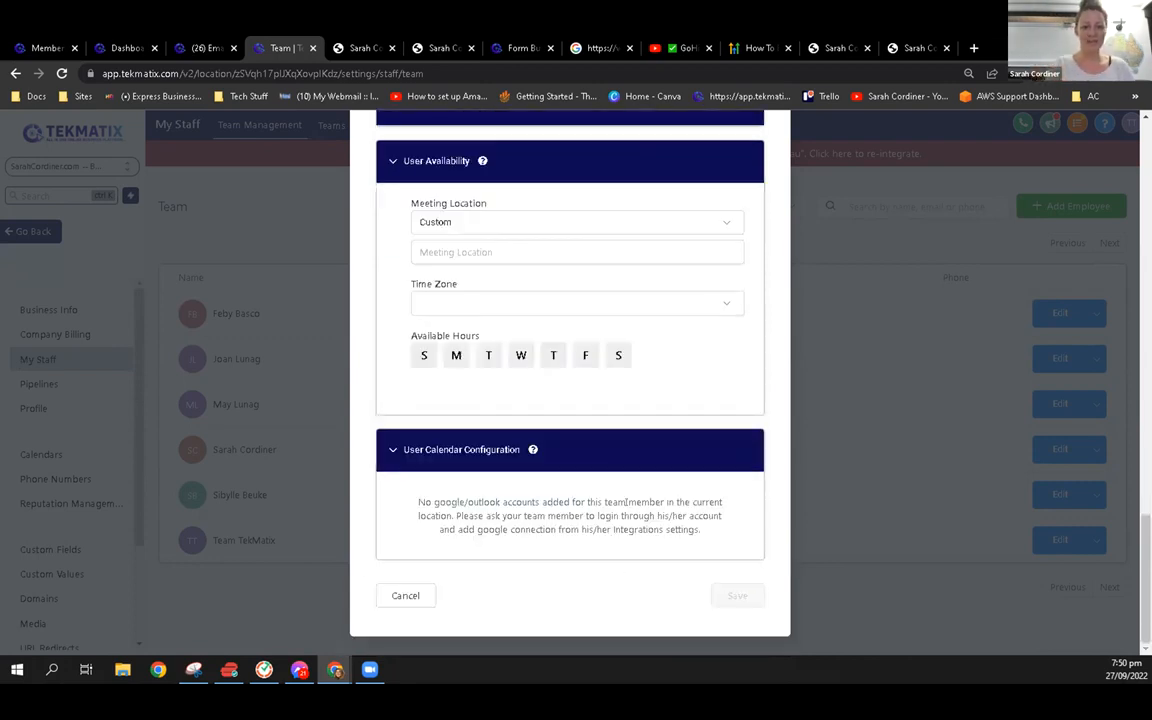
{"action": "scroll", "coordinate": [627, 502], "scroll_direction": "up", "scroll_amount": 10}
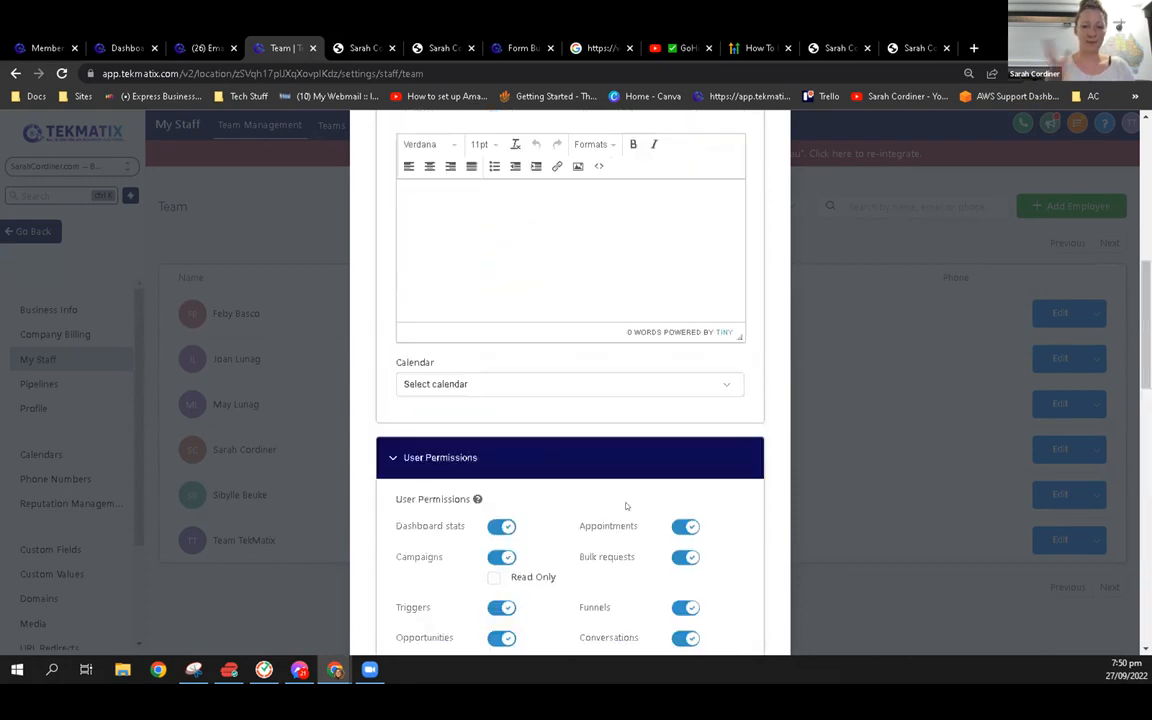
{"action": "scroll", "coordinate": [627, 506], "scroll_direction": "up", "scroll_amount": 2}
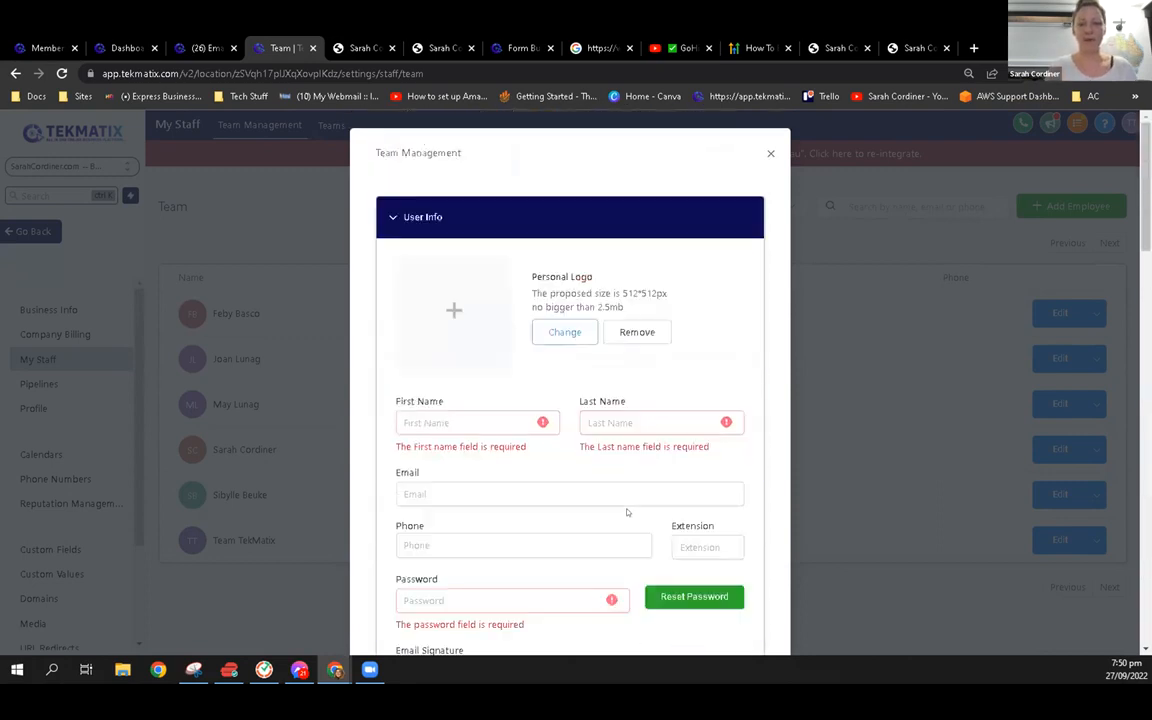
{"action": "left_click", "coordinate": [769, 156]}
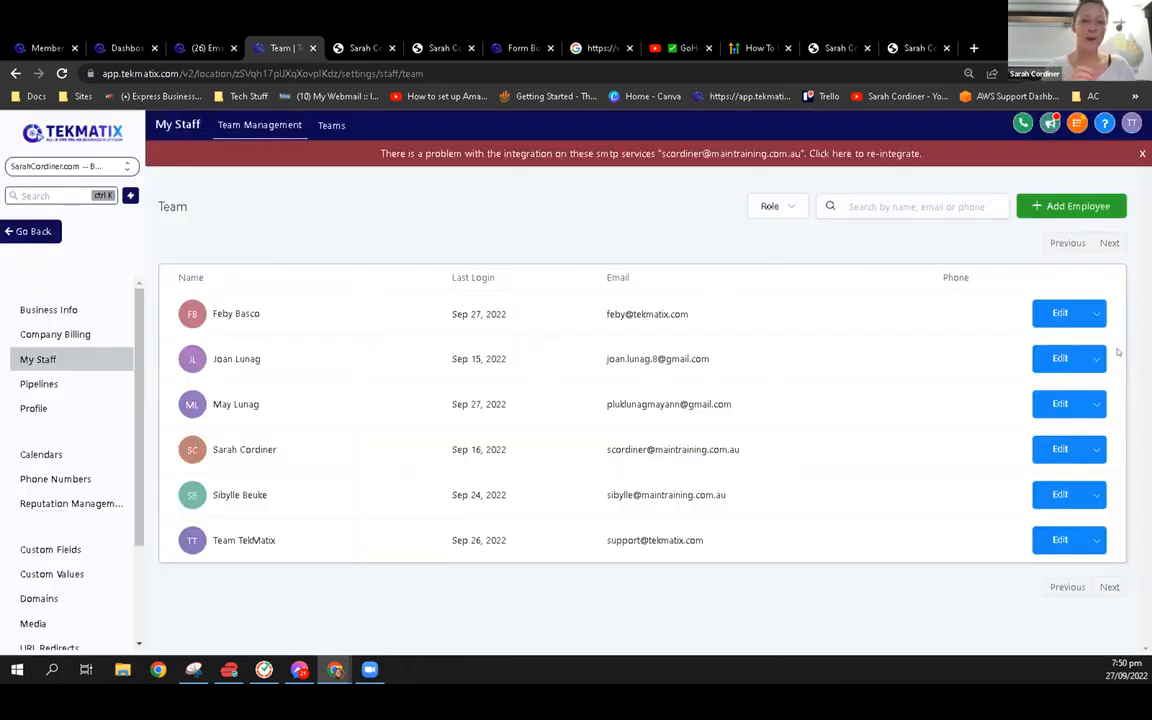
Leave the staff settings and open the Offers list for memberships and courses
{"action": "left_click", "coordinate": [30, 231]}
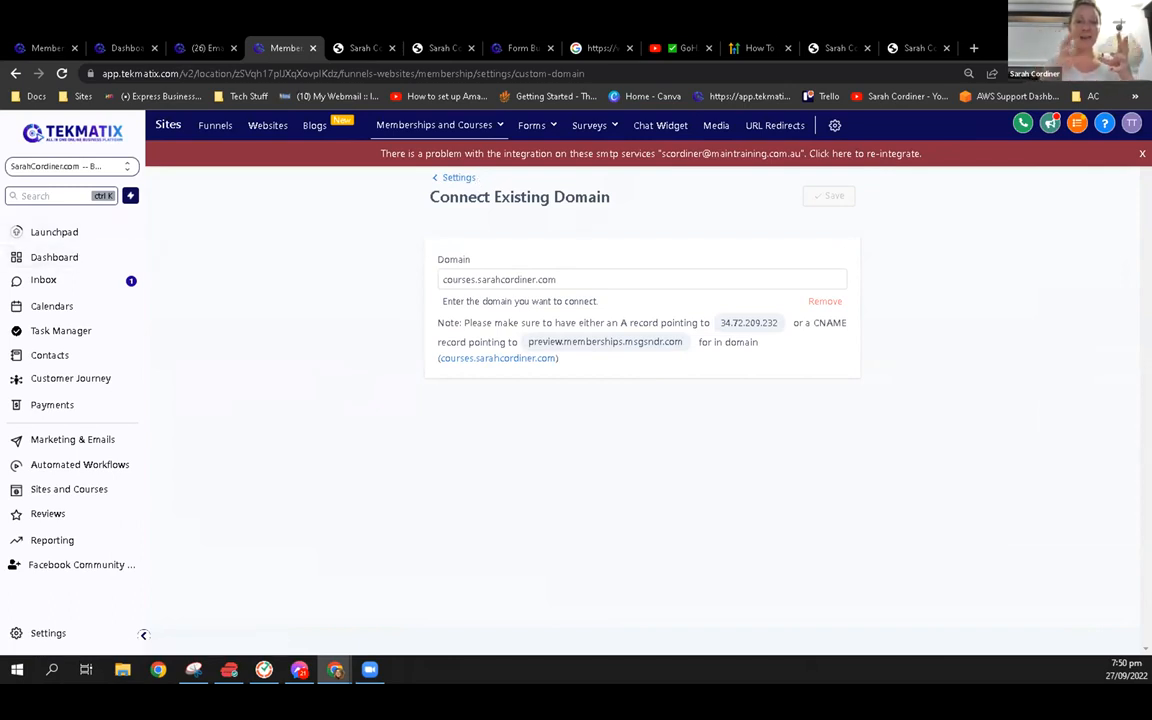
{"action": "left_click", "coordinate": [470, 125]}
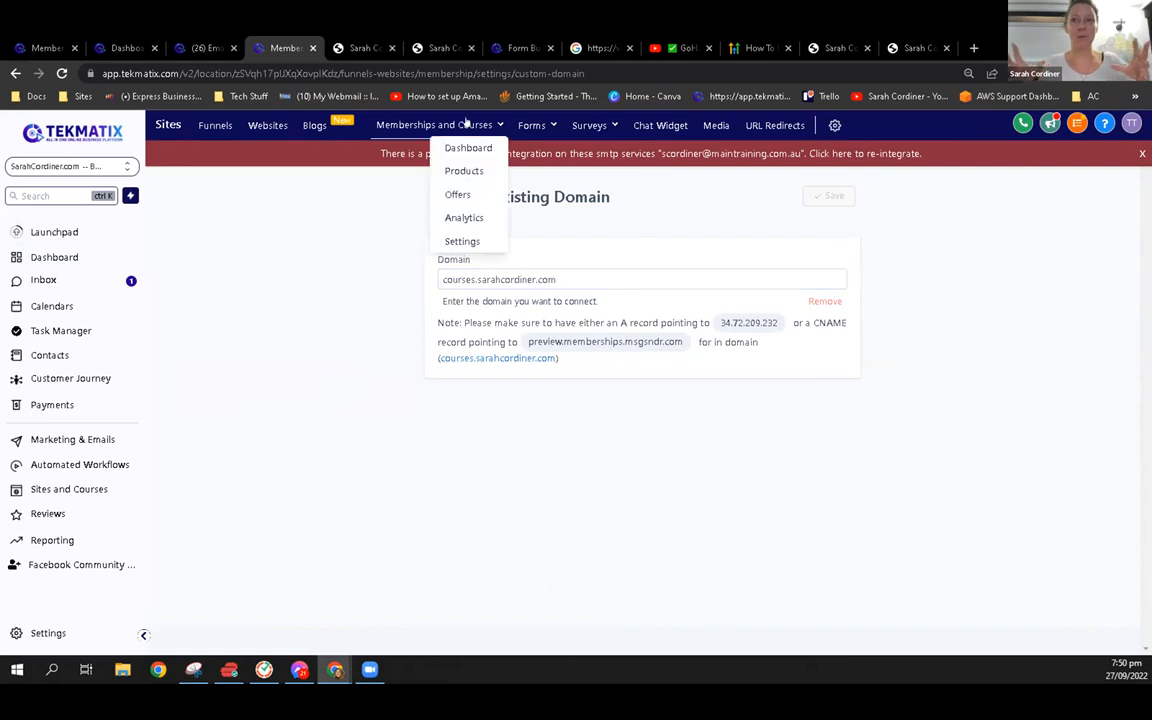
{"action": "left_click", "coordinate": [463, 193]}
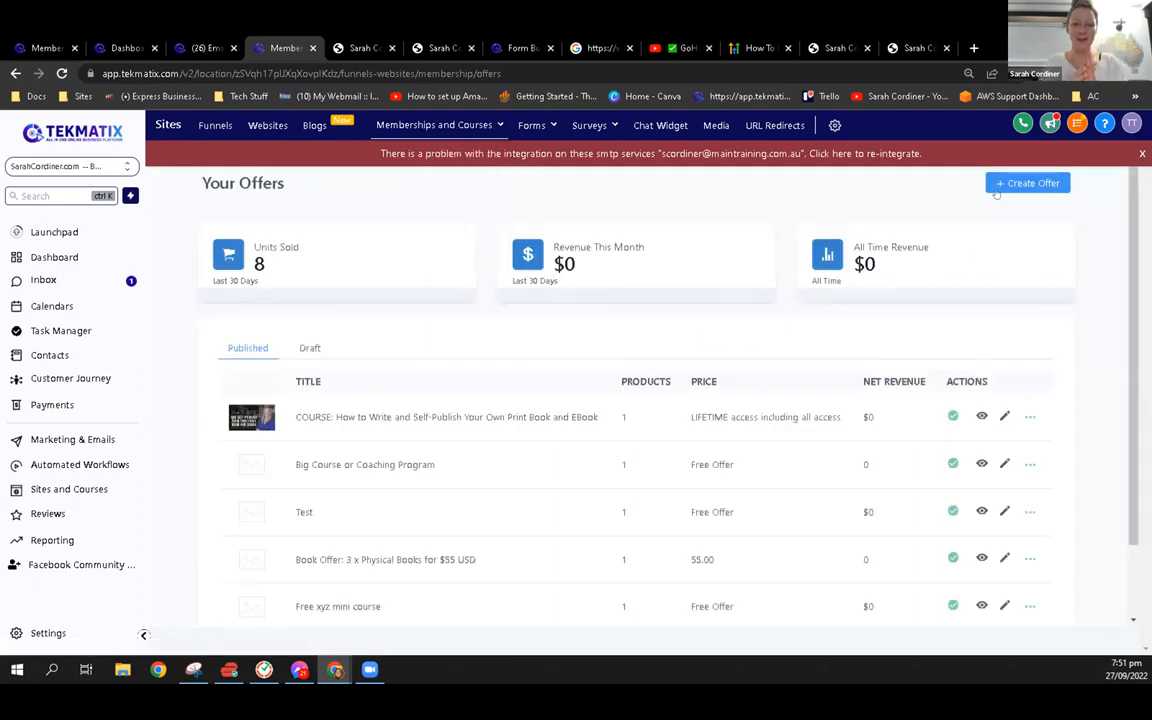
Start a new offer with Chaos To Control - The Starter Kit as its product, and return to the offers without creating it
{"action": "left_click", "coordinate": [1020, 183]}
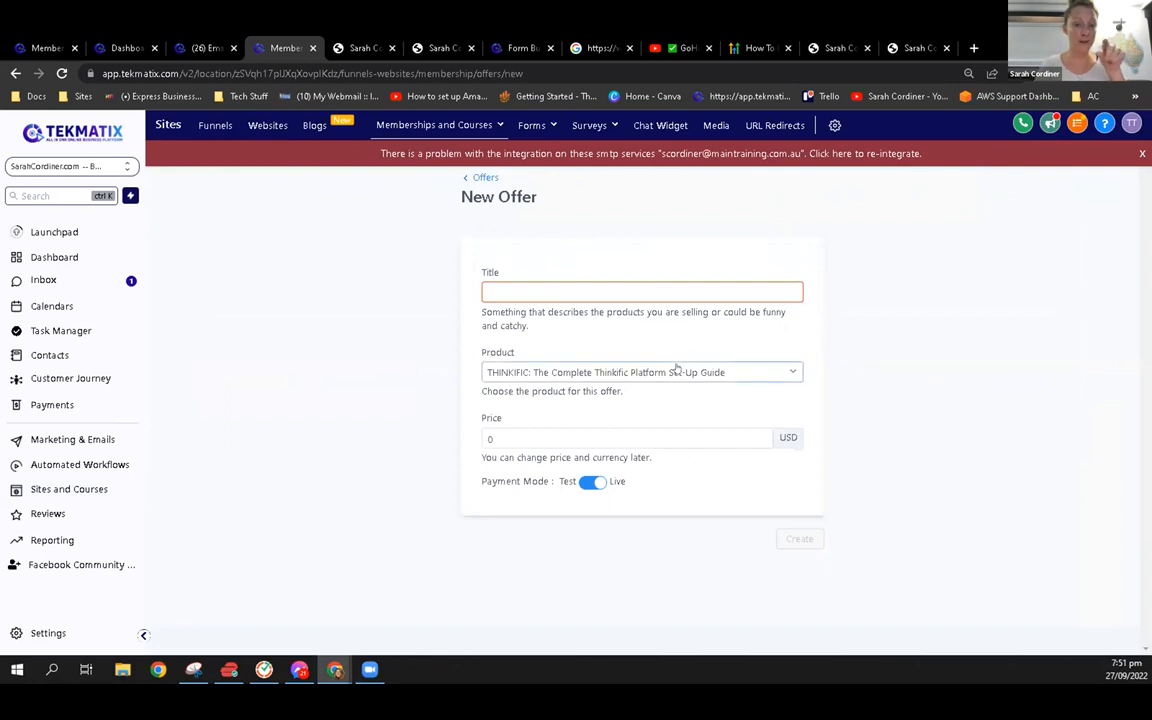
{"action": "left_click", "coordinate": [605, 374]}
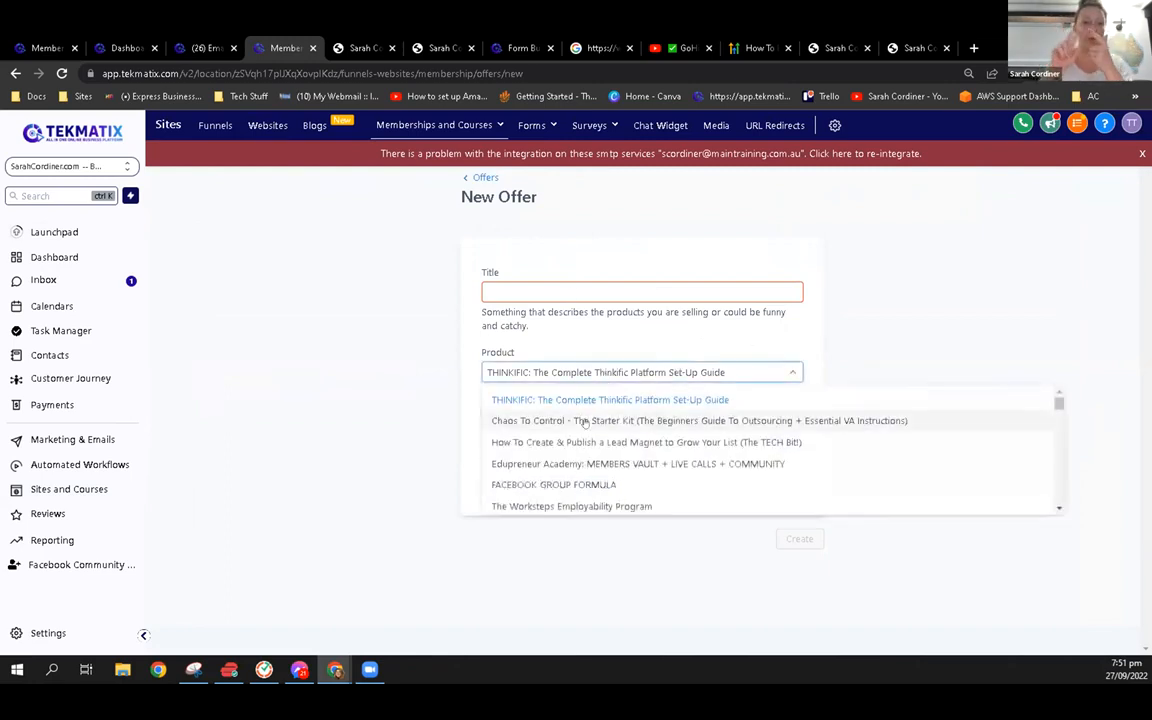
{"action": "left_click", "coordinate": [560, 416]}
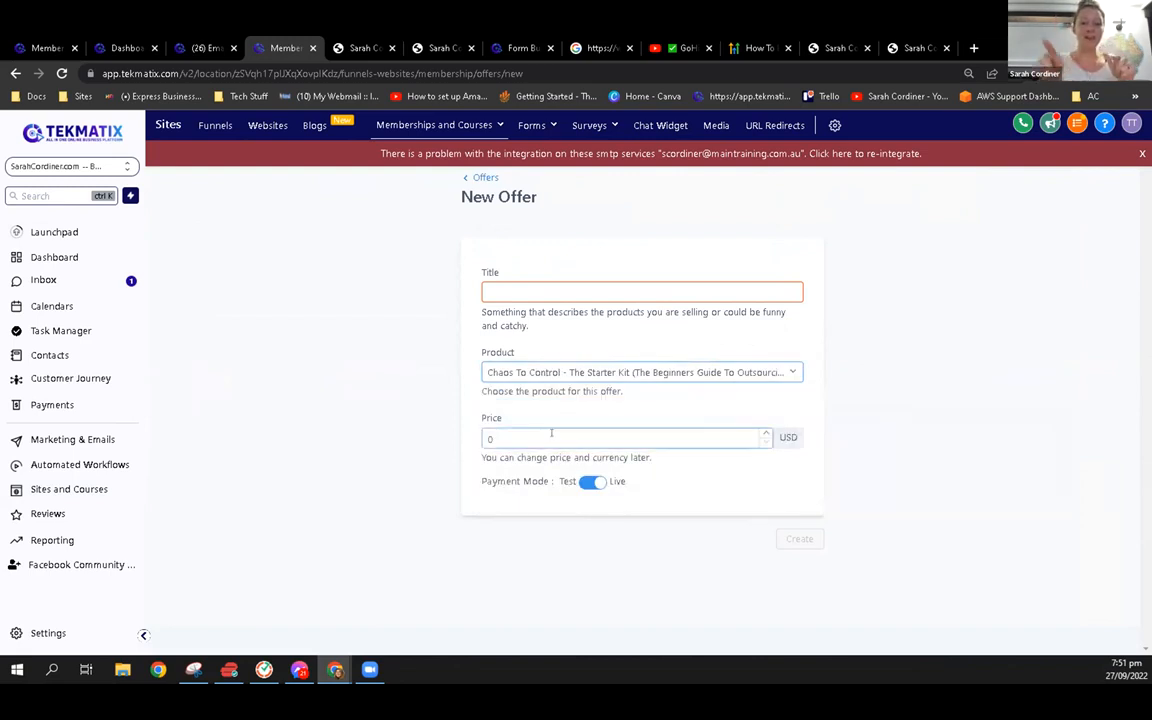
{"action": "left_click", "coordinate": [568, 287]}
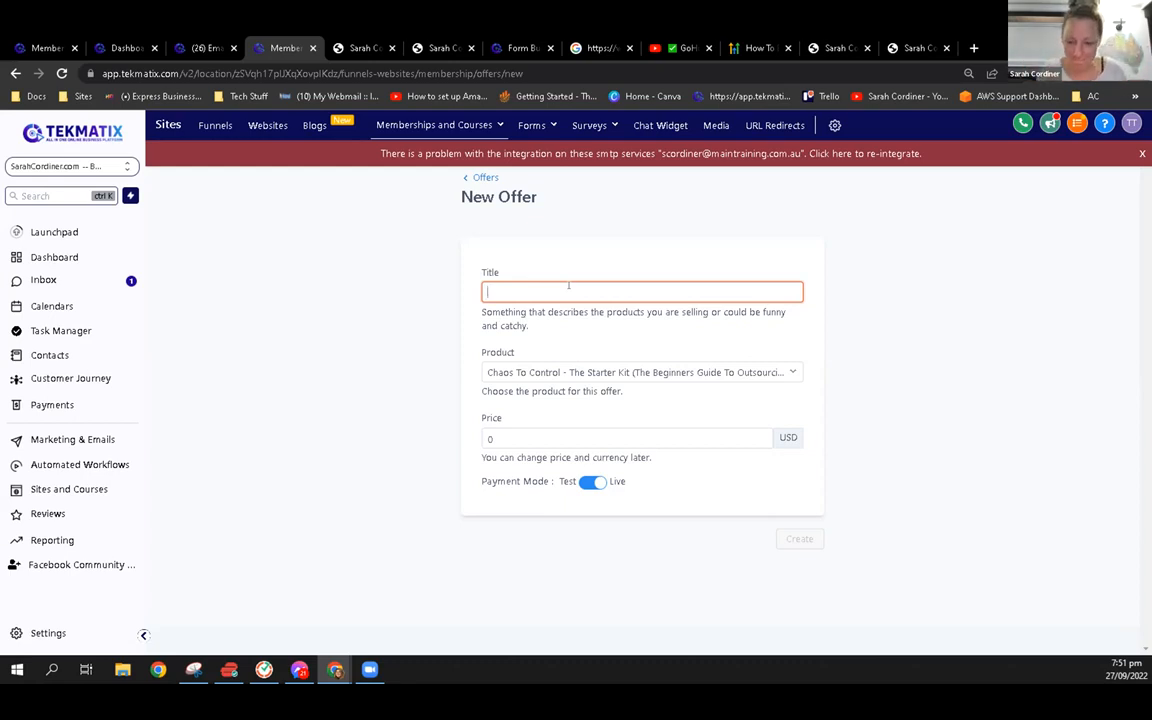
{"action": "left_click", "coordinate": [485, 178]}
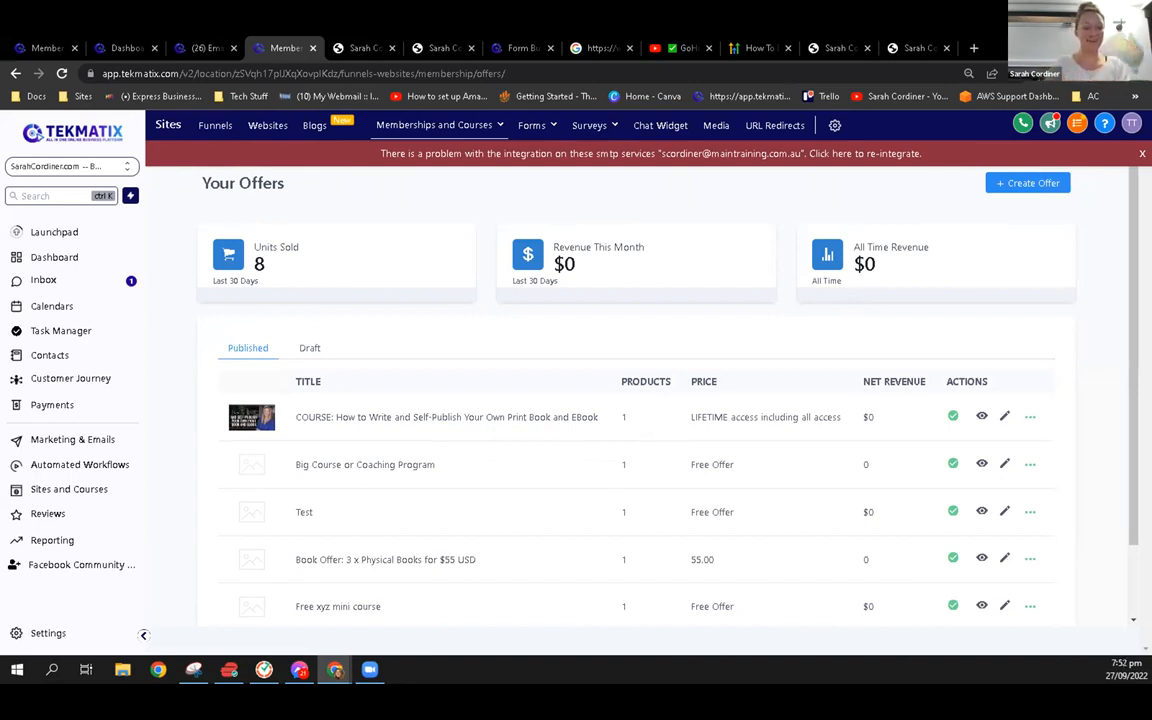
View the Business Info and Profile pages in the sub-account settings, and leave the settings
{"action": "left_click", "coordinate": [48, 633]}
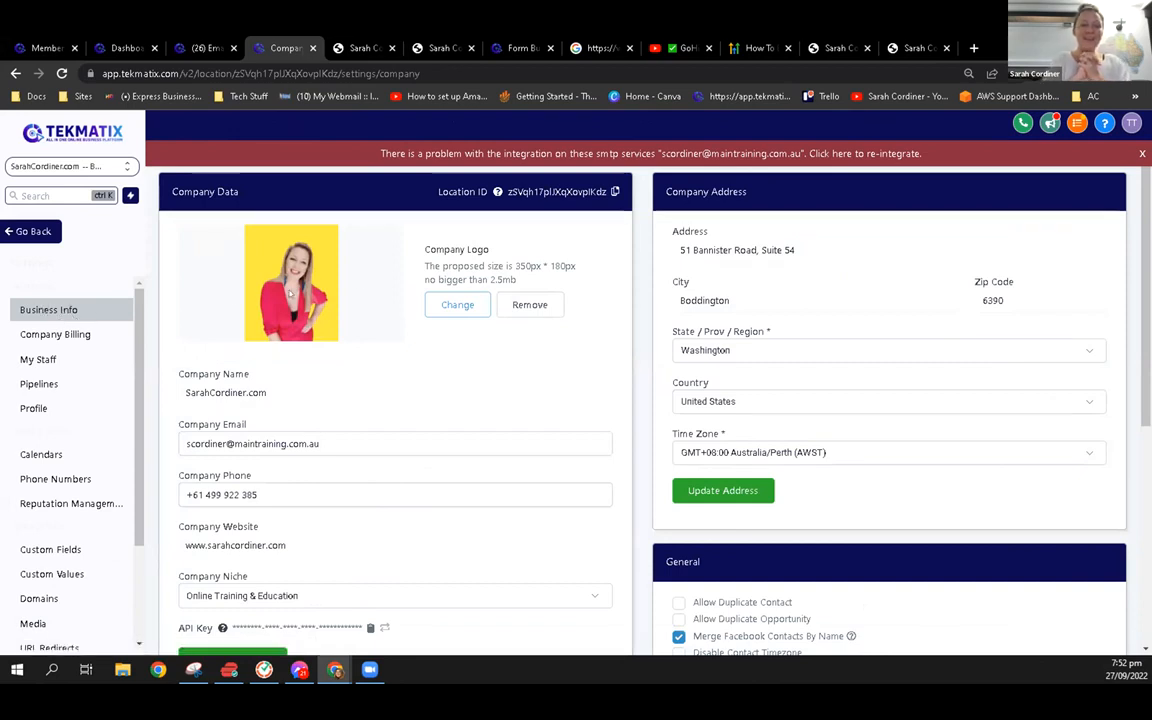
{"action": "scroll", "coordinate": [290, 293], "scroll_direction": "down", "scroll_amount": 1}
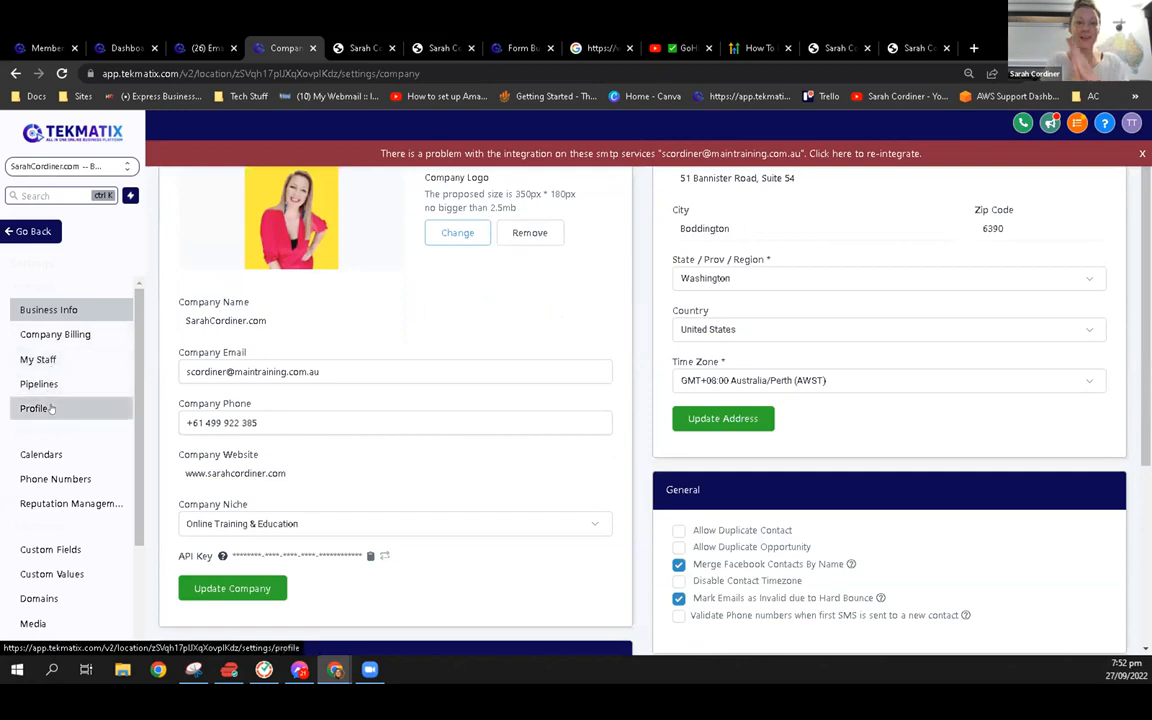
{"action": "left_click", "coordinate": [48, 408]}
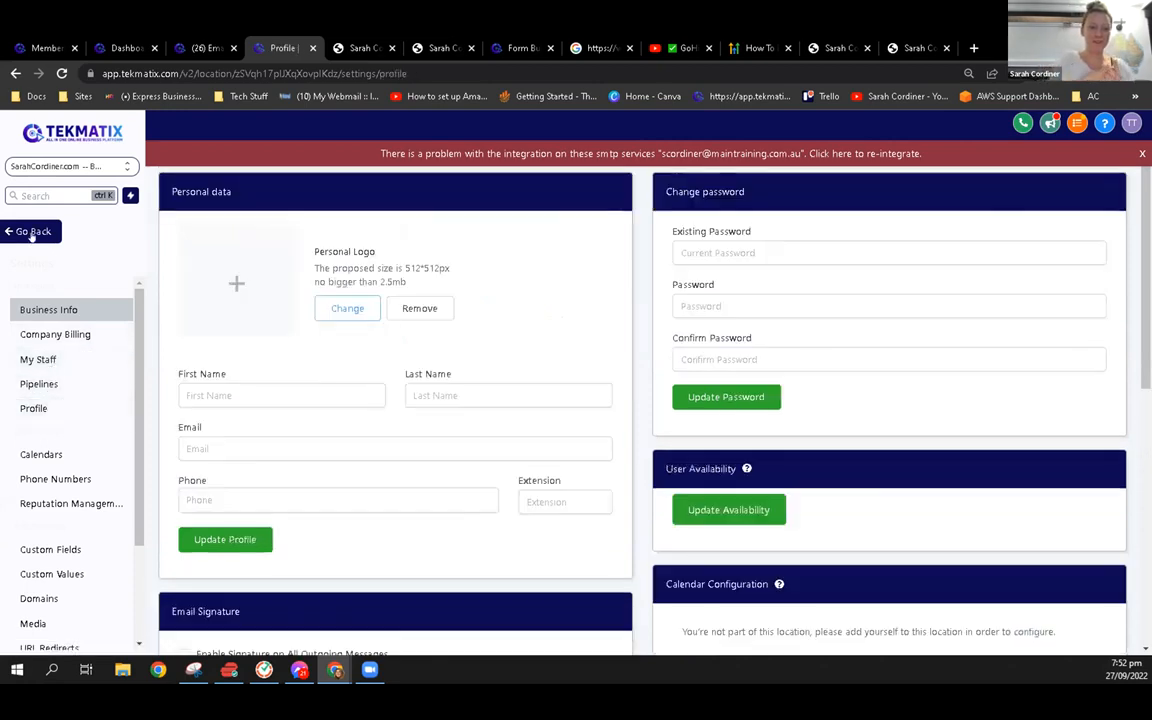
{"action": "left_click", "coordinate": [32, 231]}
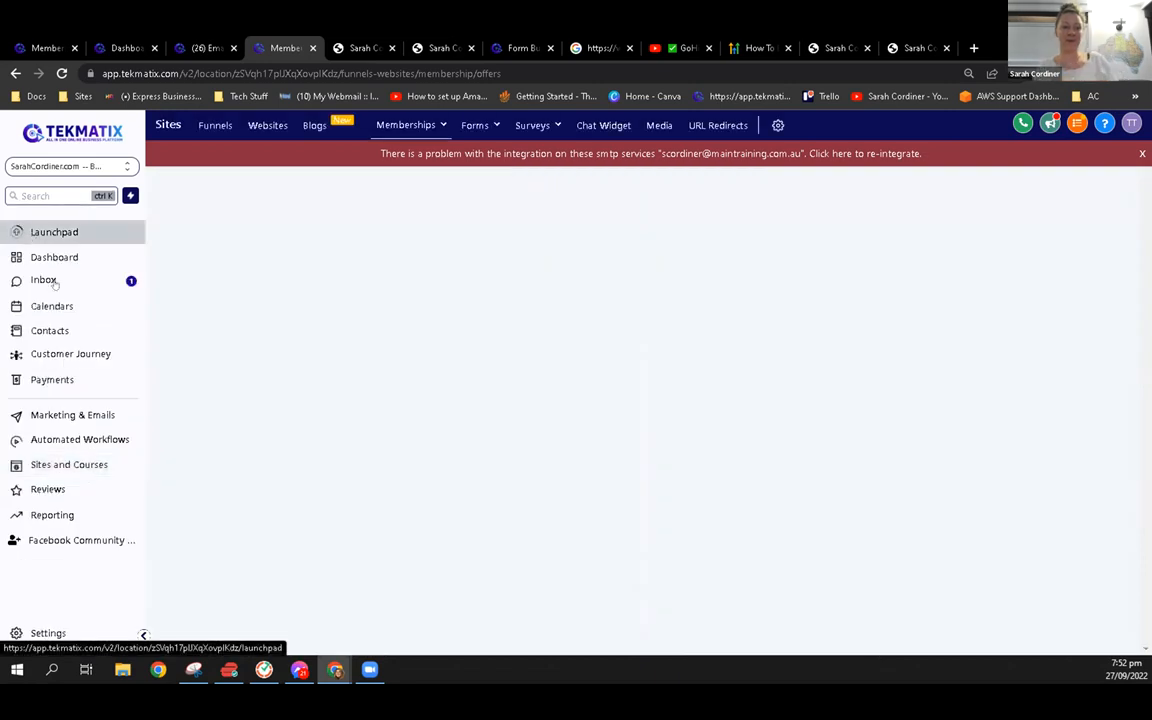
Open the theme gallery for the Free xyz mini course from the memberships product list
{"action": "left_click", "coordinate": [432, 124]}
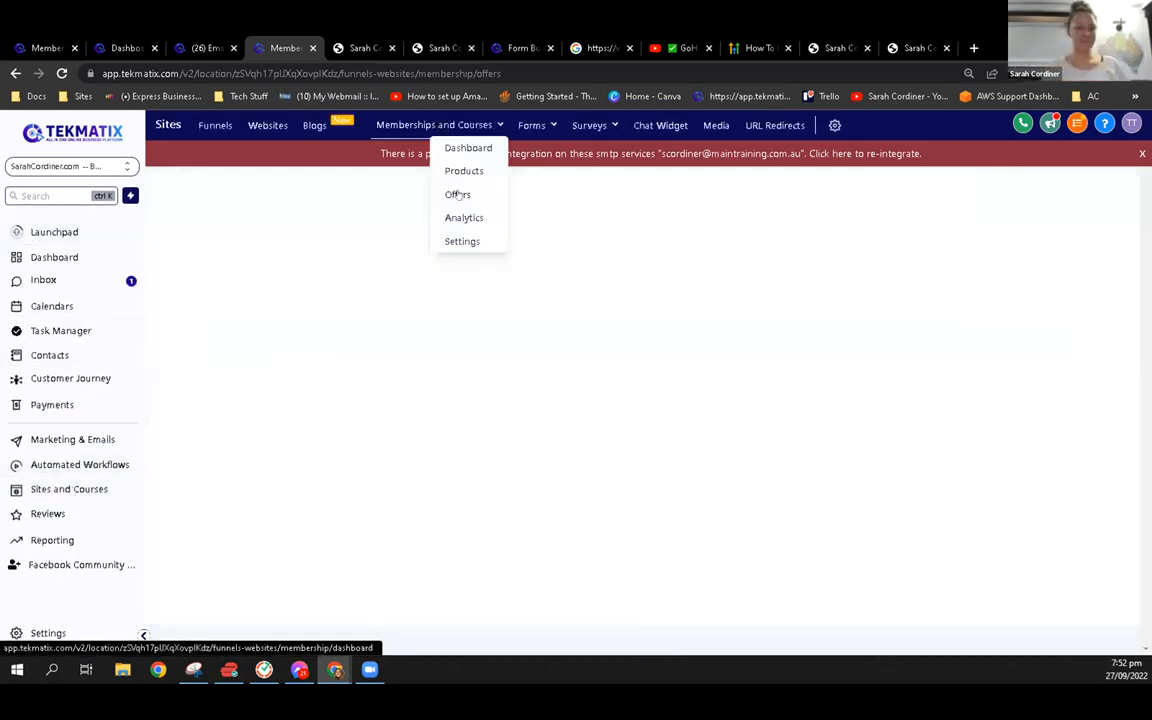
{"action": "left_click", "coordinate": [452, 172]}
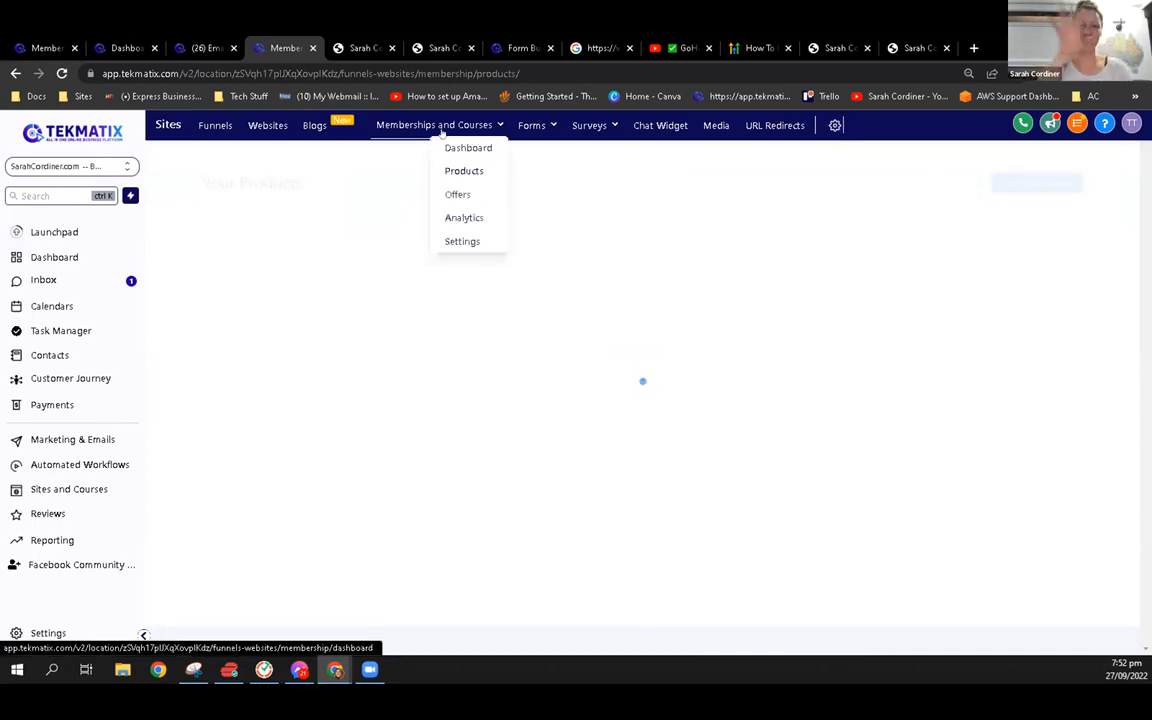
{"action": "left_click", "coordinate": [431, 300]}
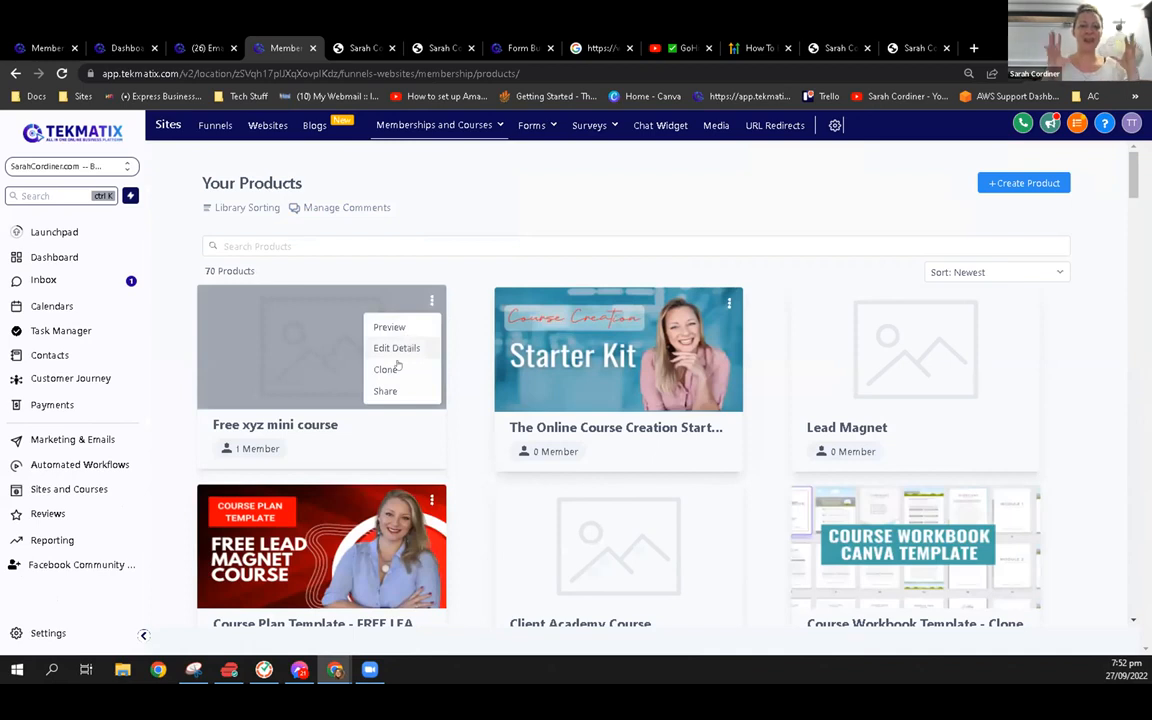
{"action": "left_click", "coordinate": [300, 305]}
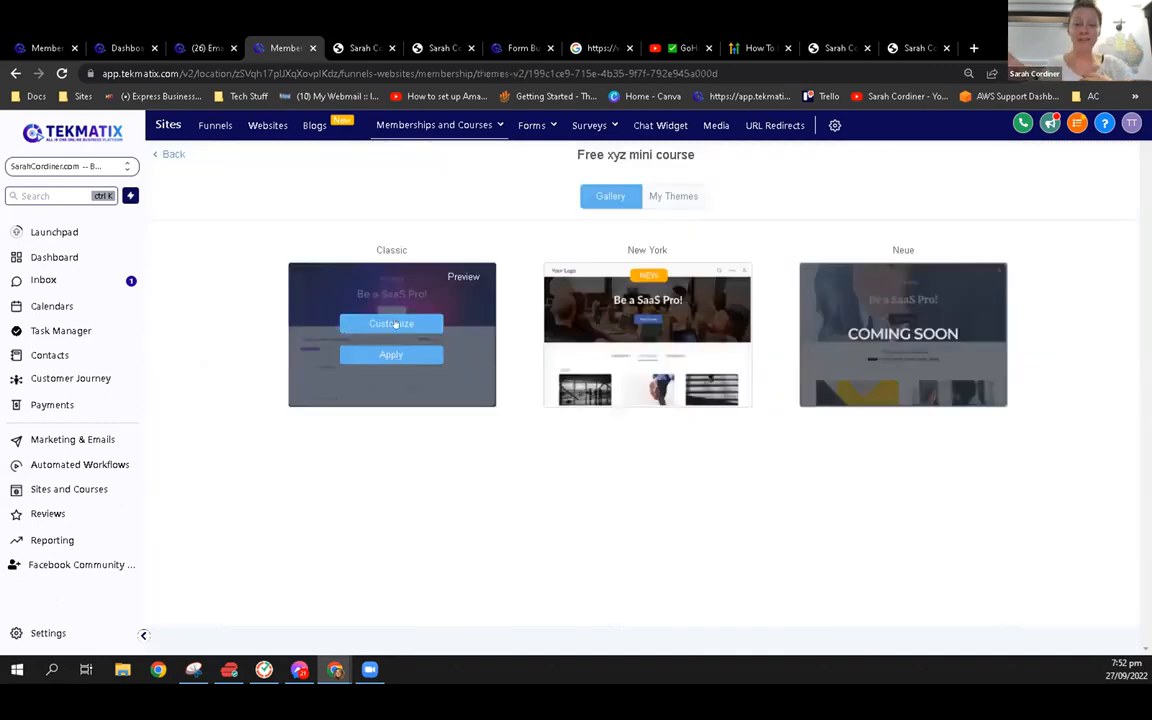
Open the Classic theme for customizing and review its Theme Settings for colors, logo placement, fonts and background
{"action": "left_click", "coordinate": [395, 325]}
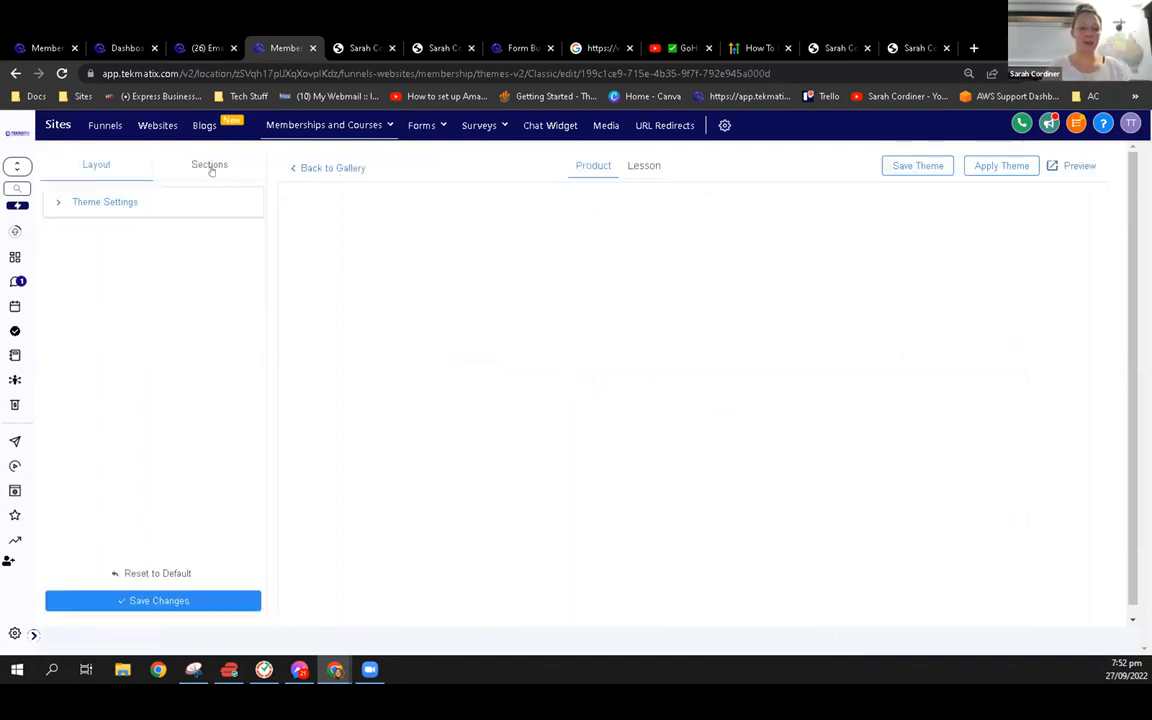
{"action": "left_click", "coordinate": [110, 203]}
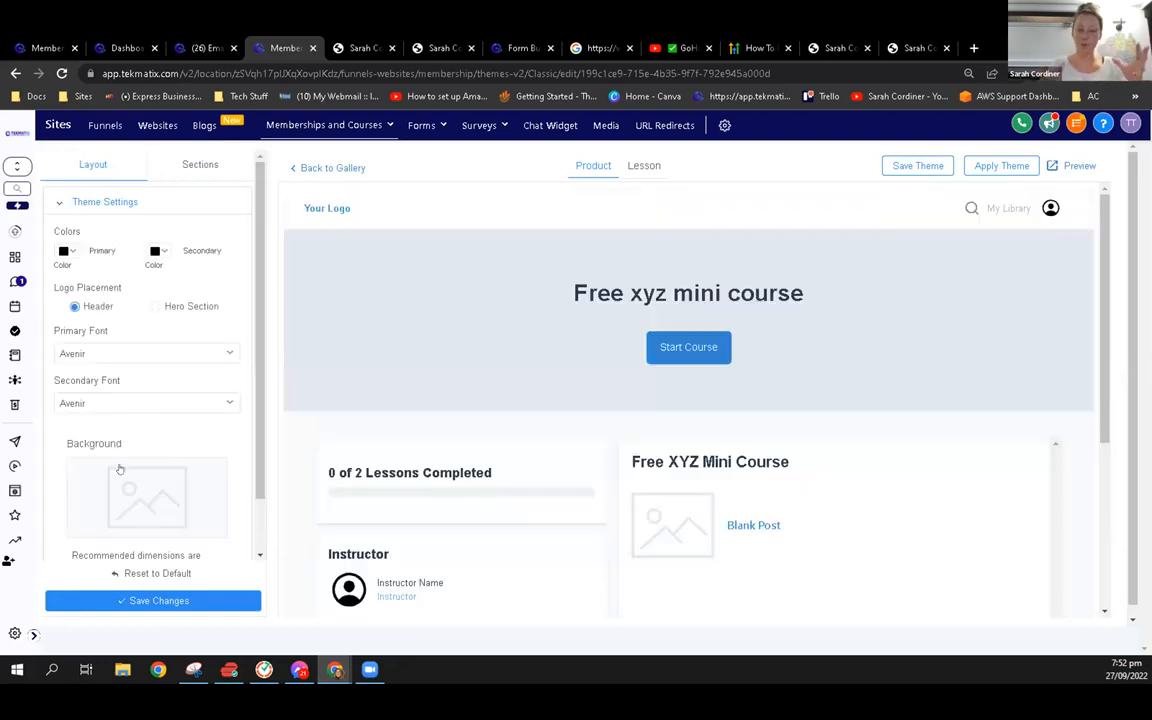
{"action": "scroll", "coordinate": [150, 440], "scroll_direction": "down", "scroll_amount": 1}
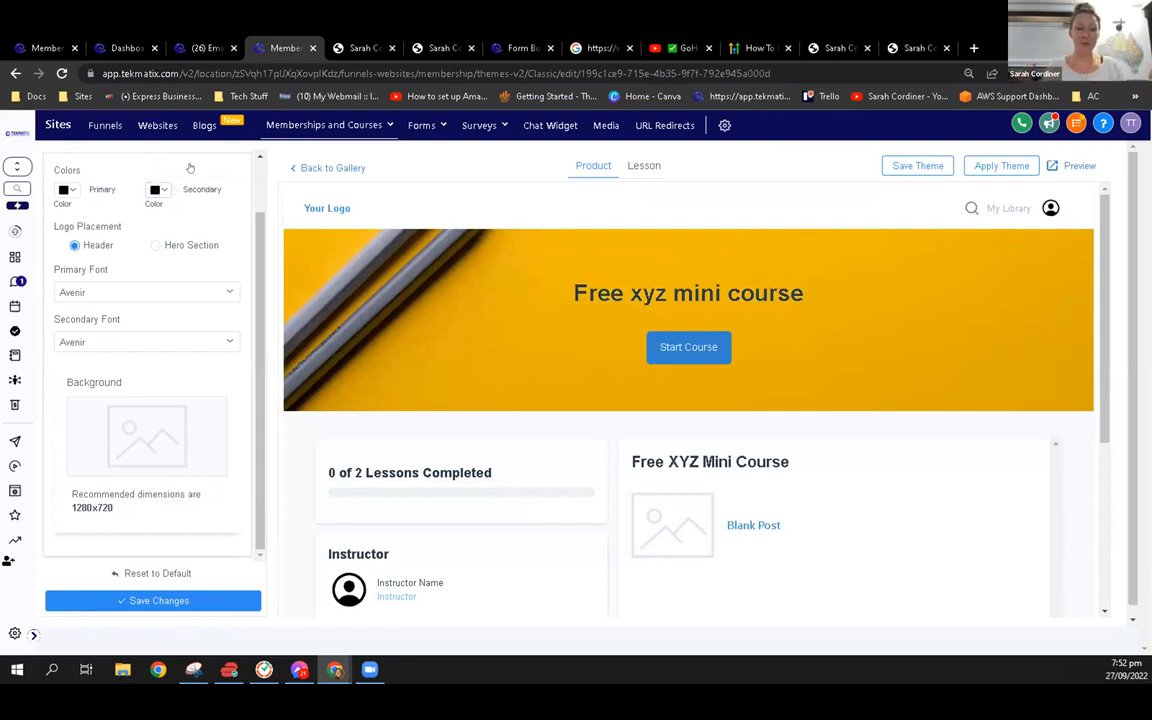
Review the Classic theme's section settings for Header, Hero, Lesson Progress, Course Body and Instructor
{"action": "scroll", "coordinate": [172, 152], "scroll_direction": "up", "scroll_amount": 1}
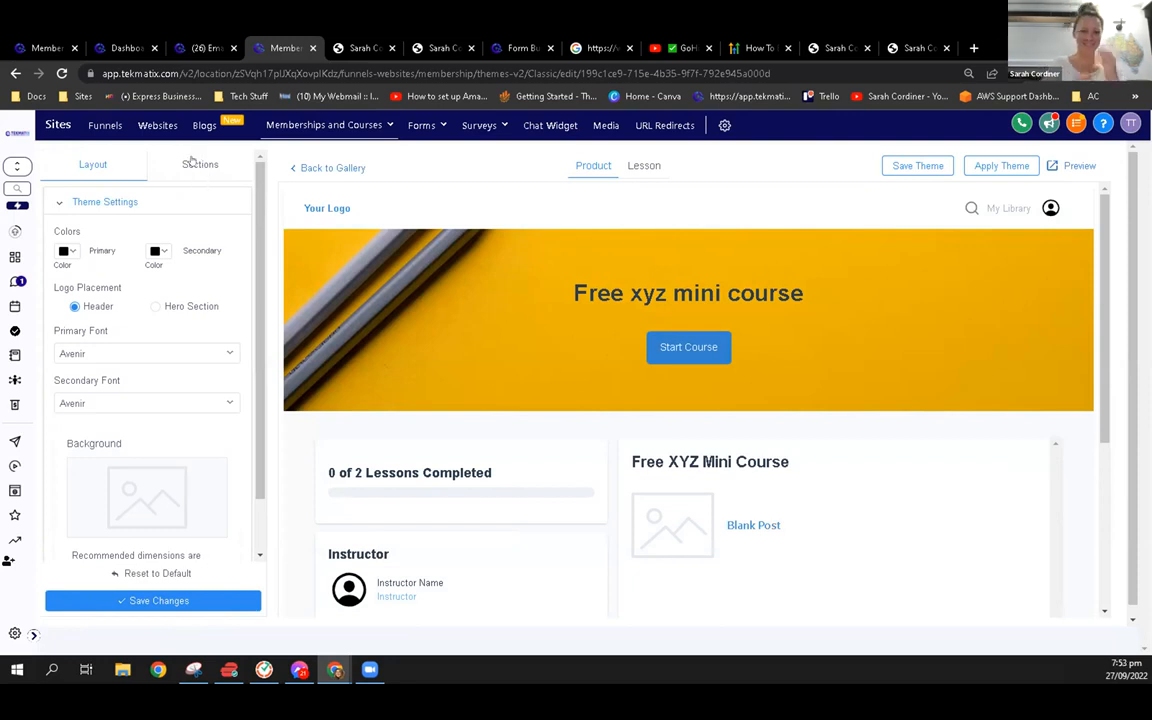
{"action": "left_click", "coordinate": [196, 162]}
{"action": "left_click", "coordinate": [97, 201]}
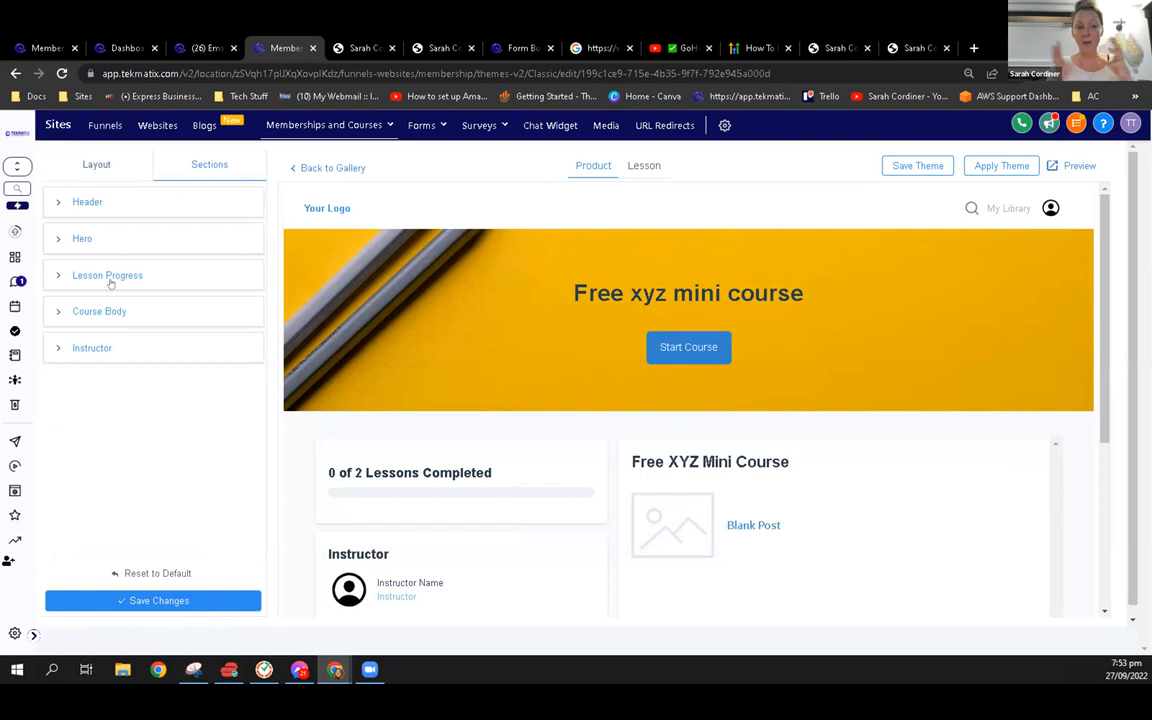
{"action": "scroll", "coordinate": [103, 445], "scroll_direction": "down", "scroll_amount": 1}
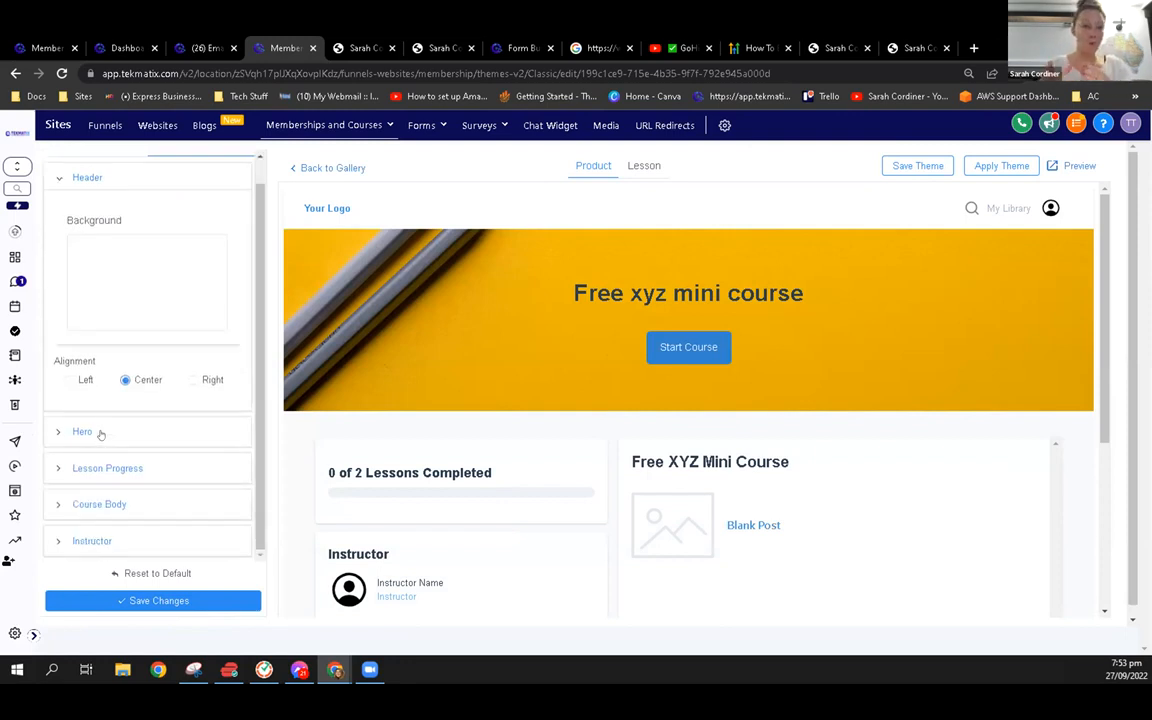
{"action": "left_click", "coordinate": [100, 432]}
{"action": "scroll", "coordinate": [112, 472], "scroll_direction": "down", "scroll_amount": 5}
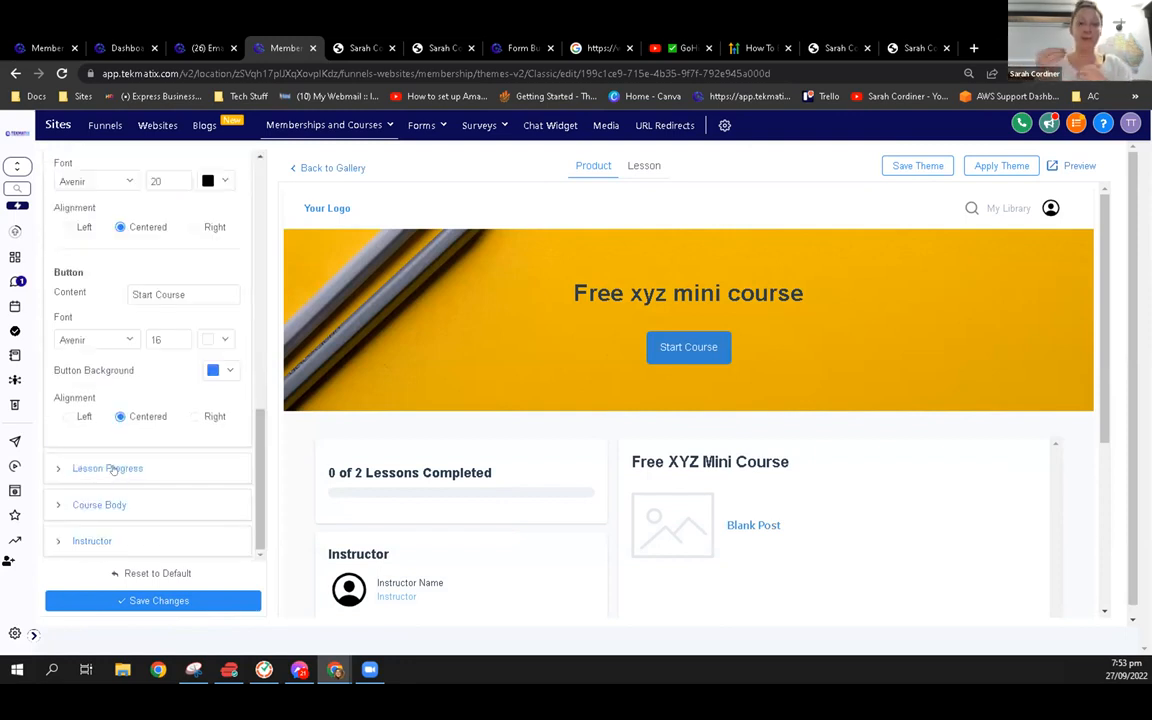
{"action": "left_click", "coordinate": [108, 468]}
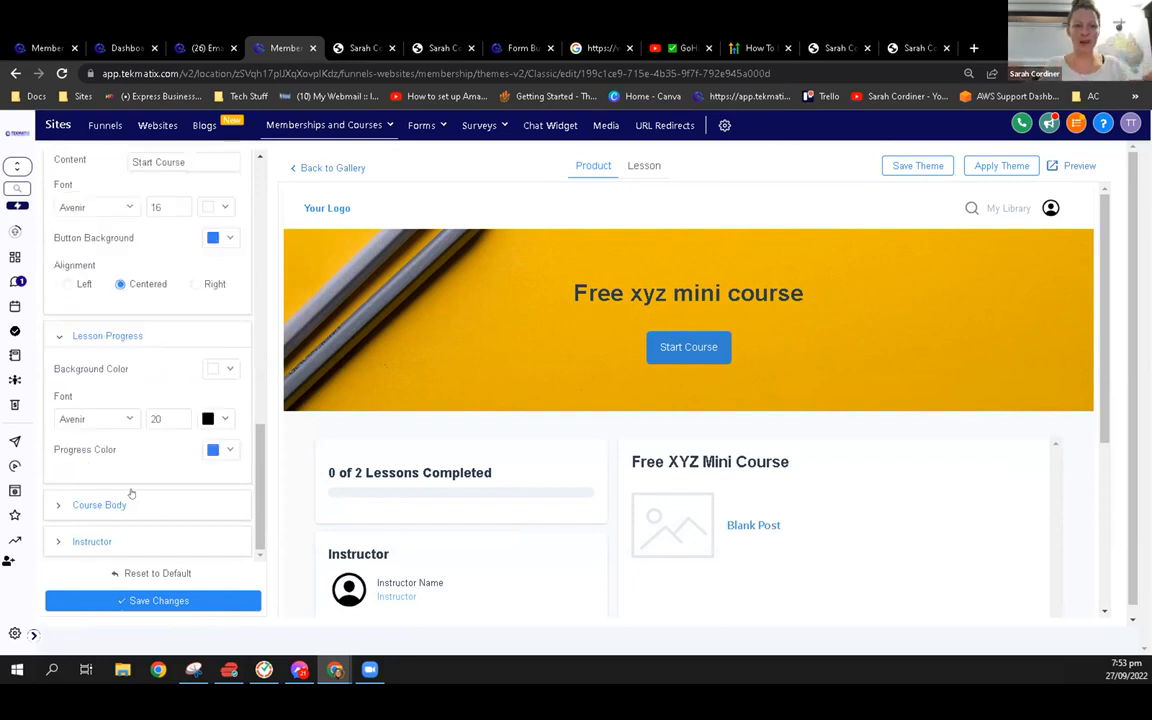
{"action": "left_click", "coordinate": [128, 497]}
{"action": "scroll", "coordinate": [130, 443], "scroll_direction": "down", "scroll_amount": 5}
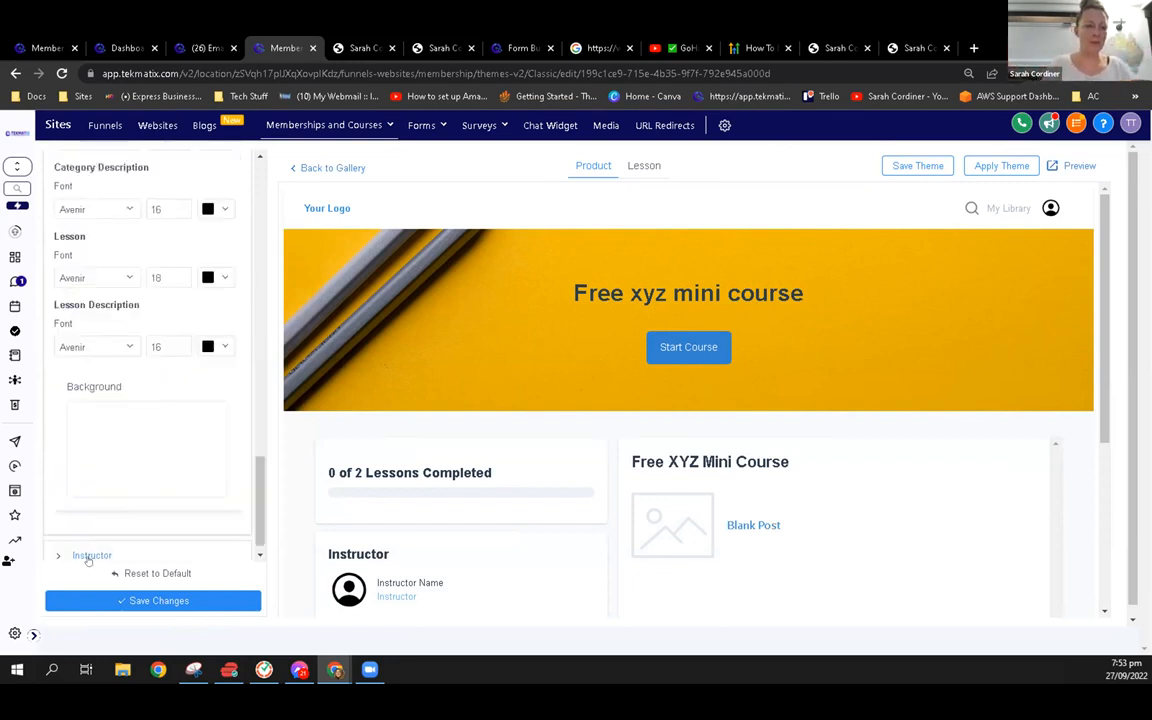
{"action": "left_click", "coordinate": [90, 556]}
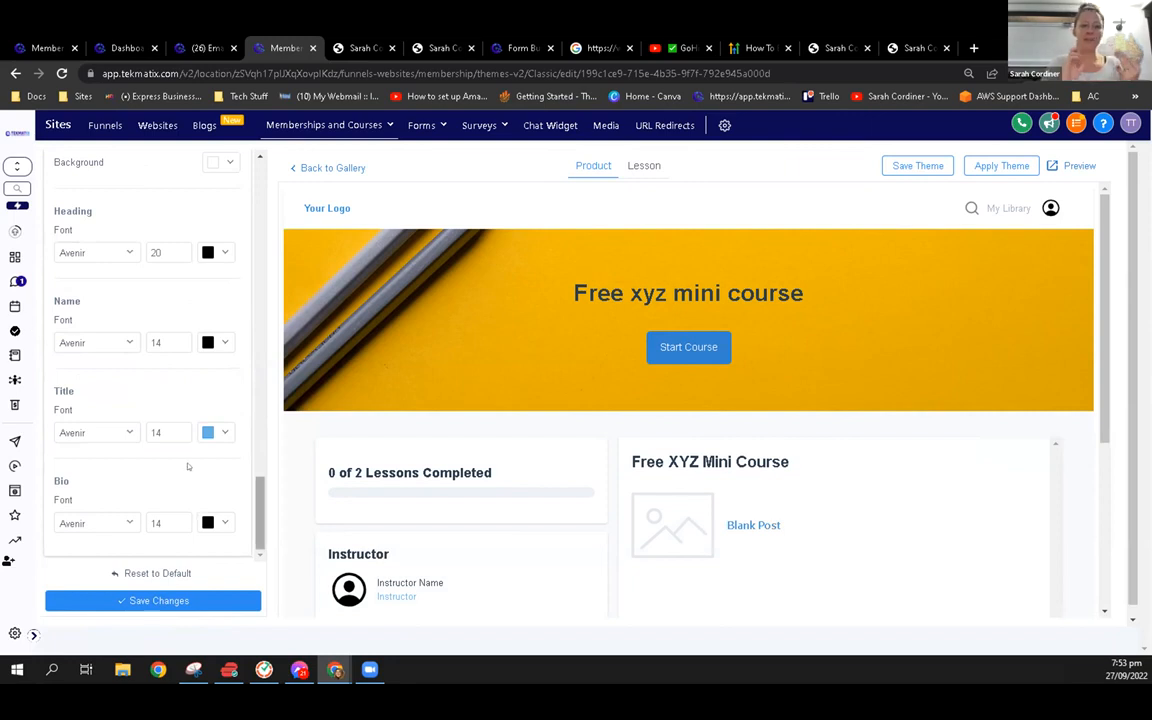
Save the Classic theme's changes, save it as a theme, and apply it to the Free xyz mini course
{"action": "scroll", "coordinate": [187, 466], "scroll_direction": "up", "scroll_amount": 3}
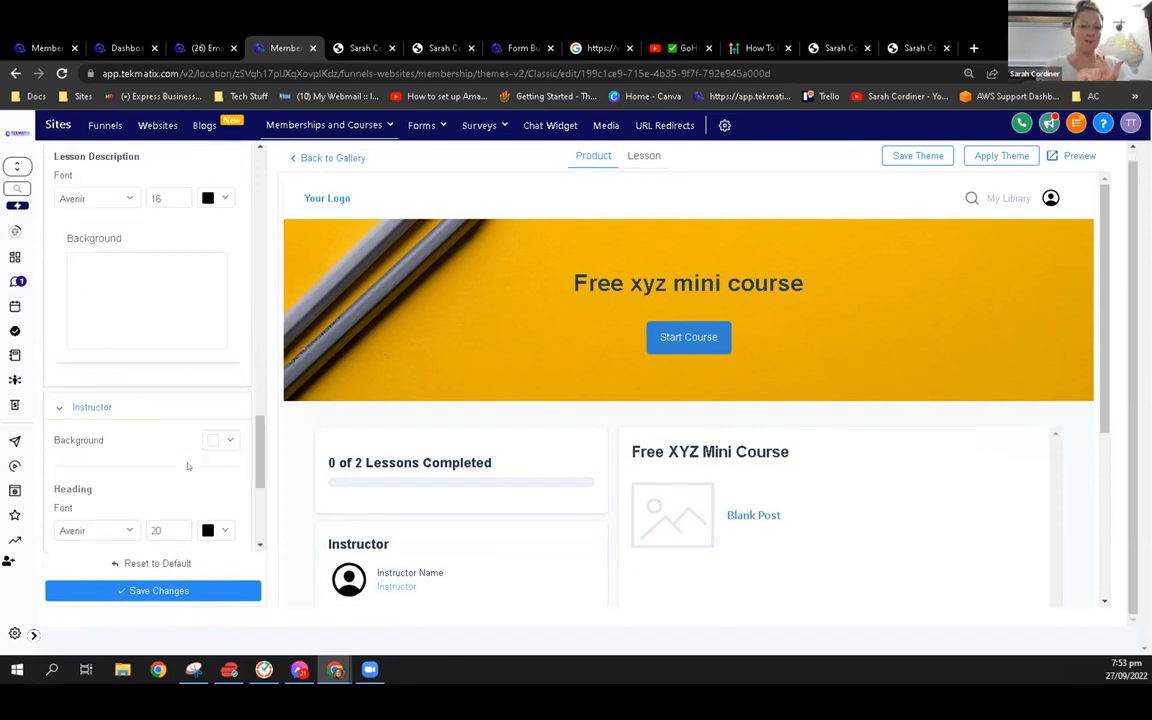
{"action": "scroll", "coordinate": [187, 466], "scroll_direction": "up", "scroll_amount": 6}
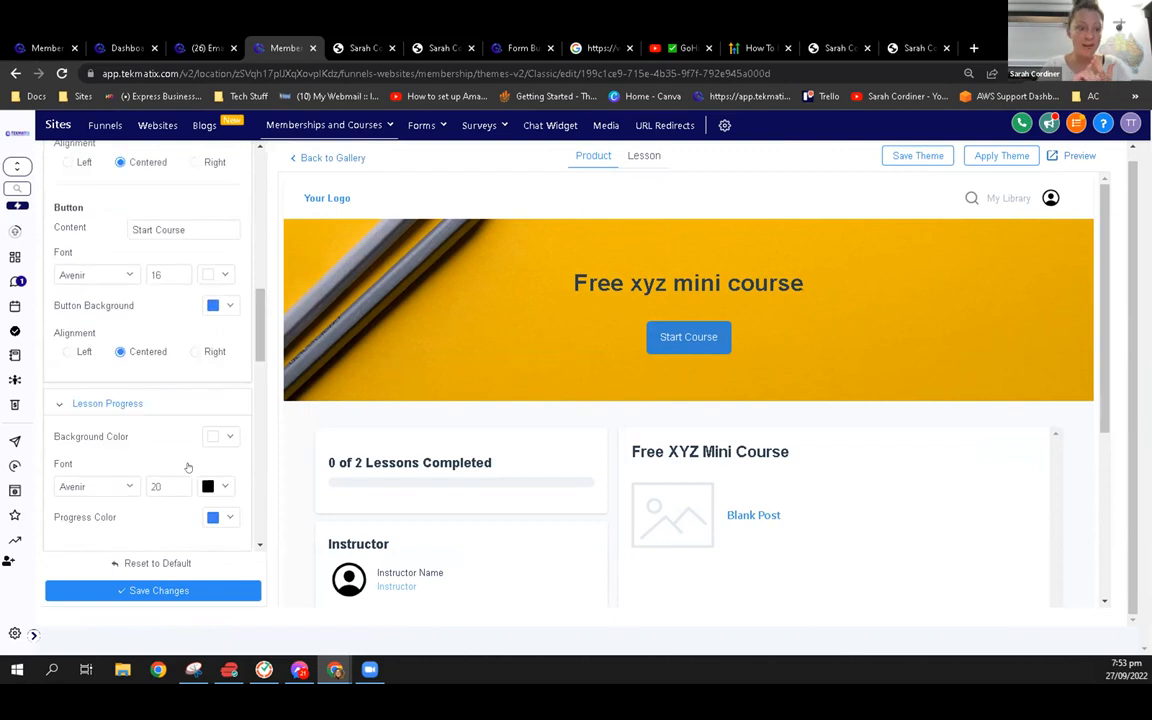
{"action": "scroll", "coordinate": [187, 466], "scroll_direction": "up", "scroll_amount": 5}
{"action": "scroll", "coordinate": [187, 466], "scroll_direction": "up", "scroll_amount": 10}
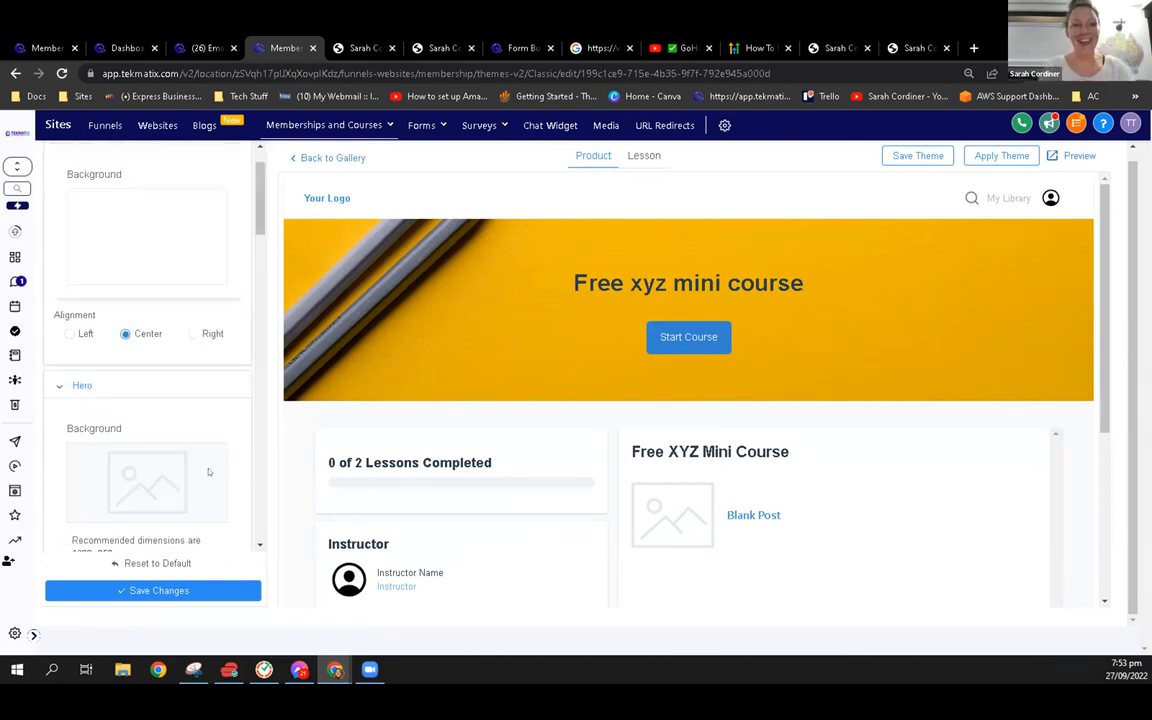
{"action": "left_click", "coordinate": [159, 601]}
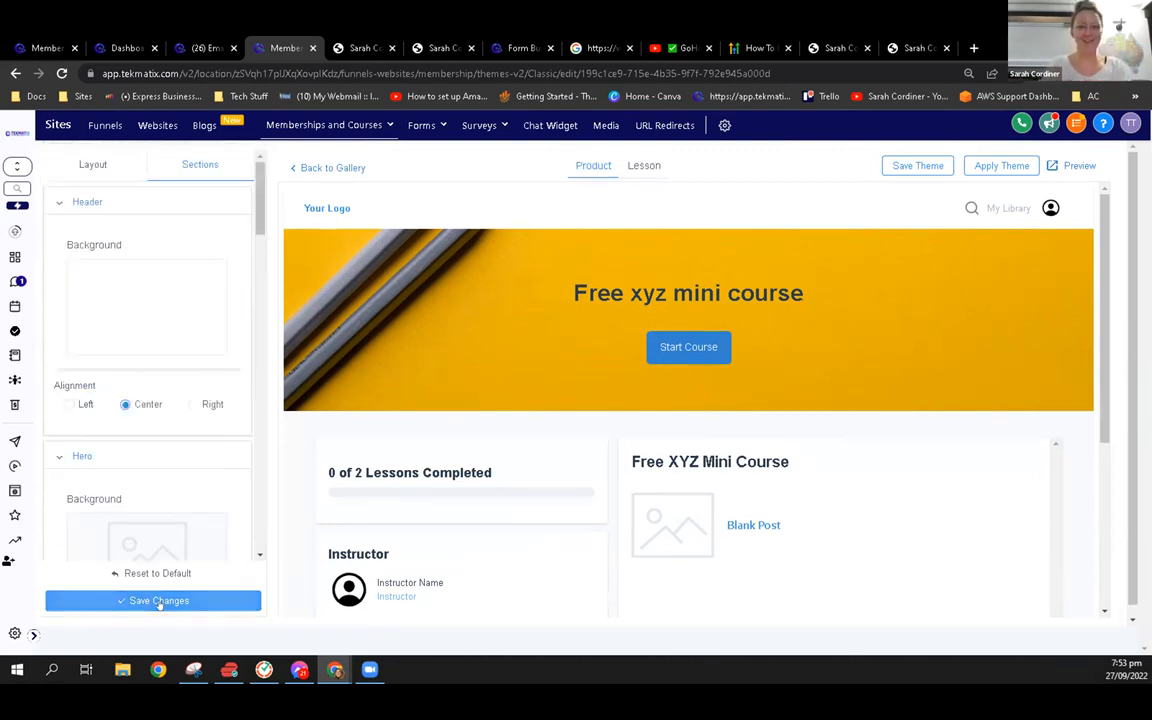
{"action": "left_click", "coordinate": [920, 166]}
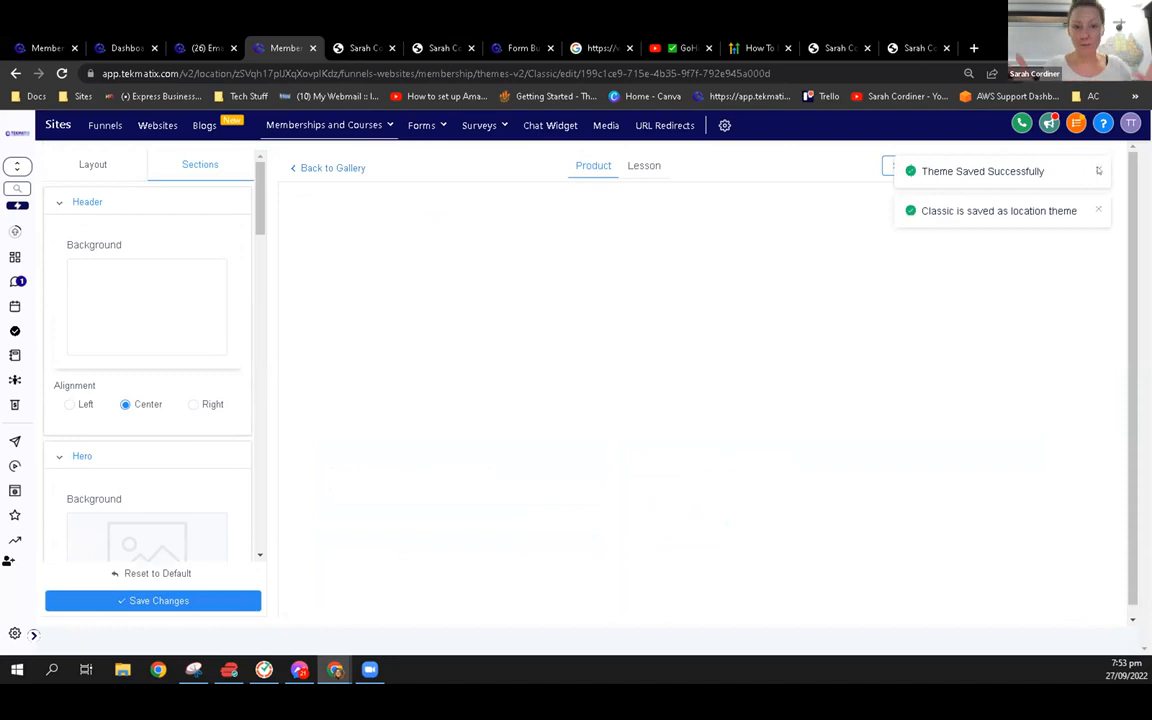
{"action": "left_click", "coordinate": [1098, 170]}
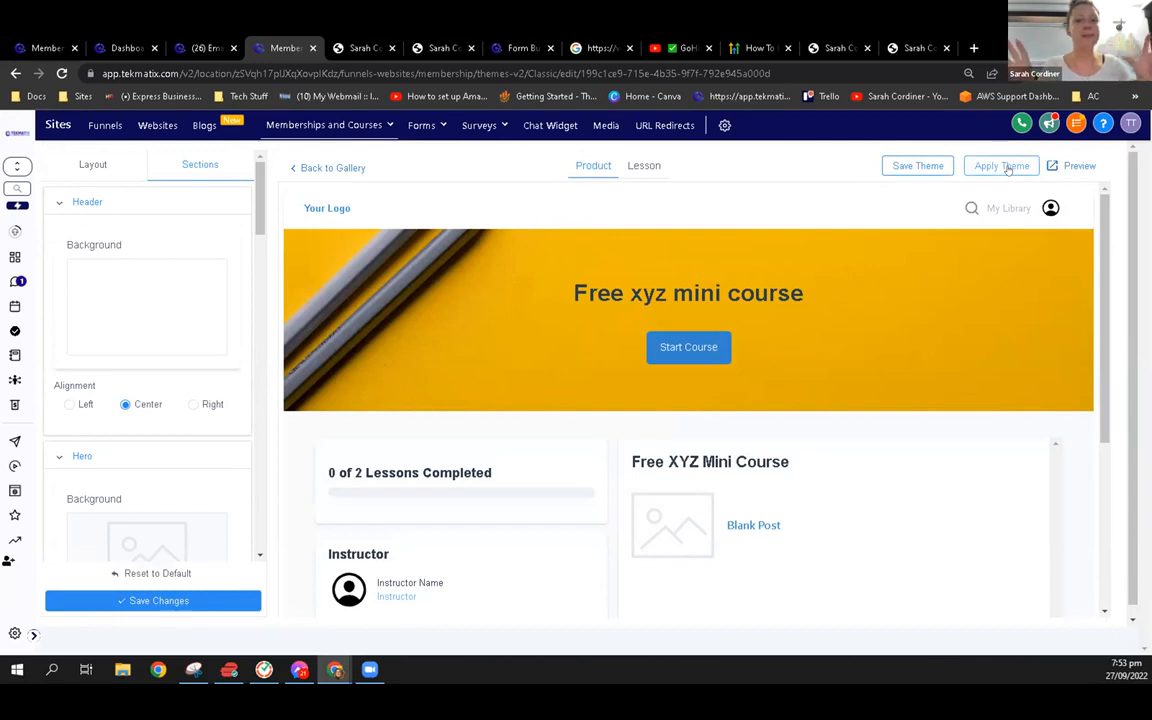
{"action": "left_click", "coordinate": [1003, 166]}
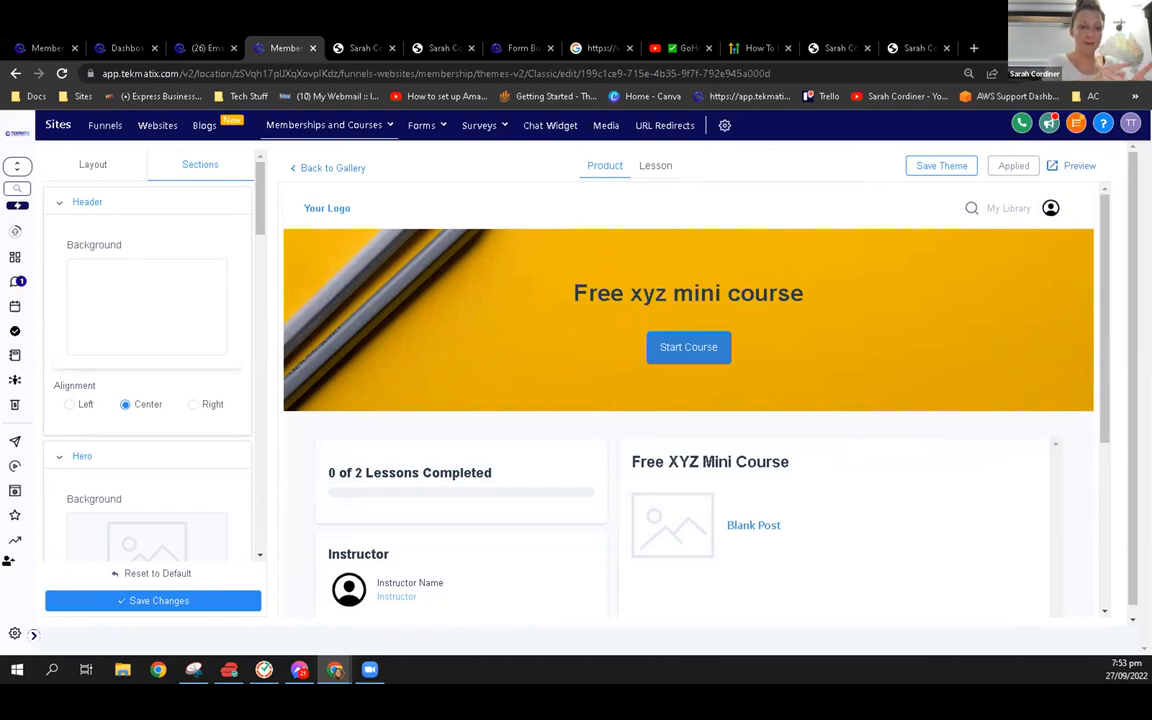
Open the Coach / Life Coach Template website and preview its Home page down to the footer
{"action": "left_click", "coordinate": [104, 126]}
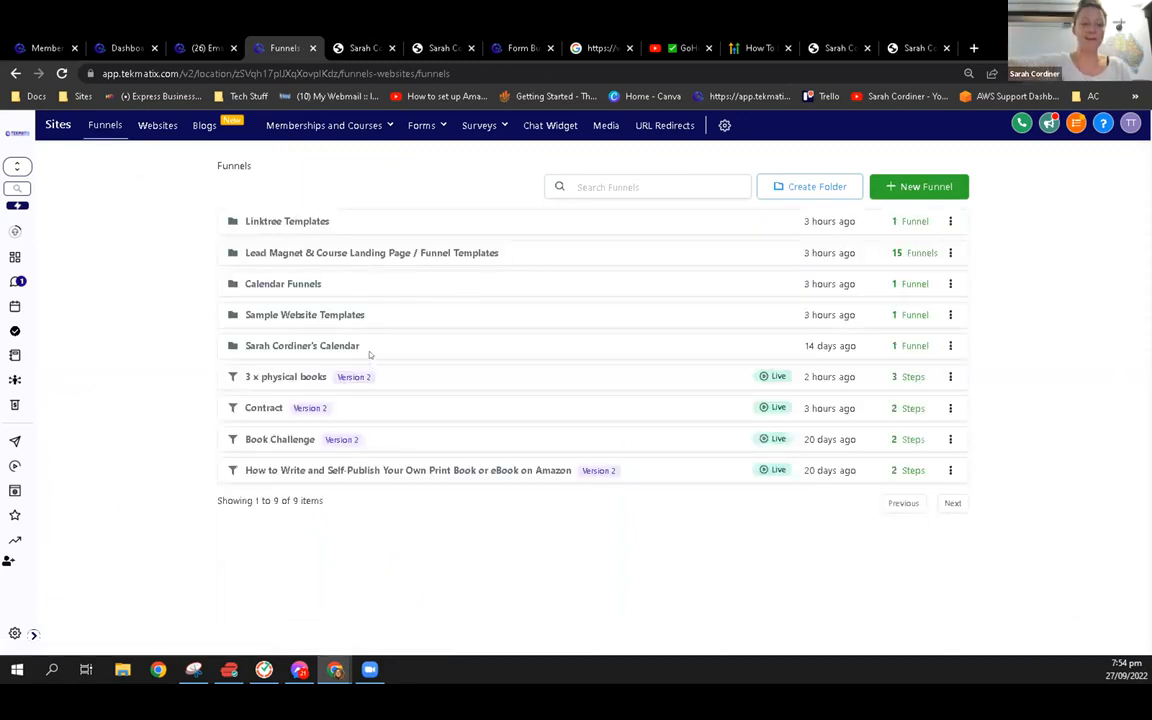
{"action": "left_click", "coordinate": [156, 126]}
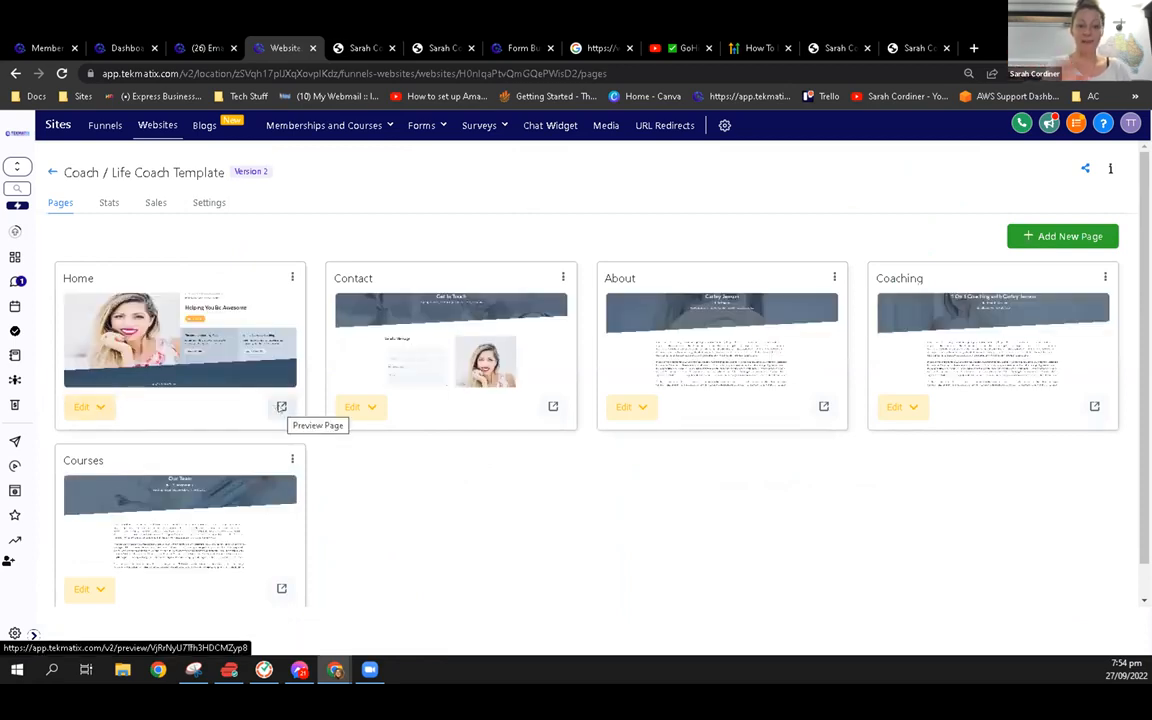
{"action": "left_click", "coordinate": [267, 326]}
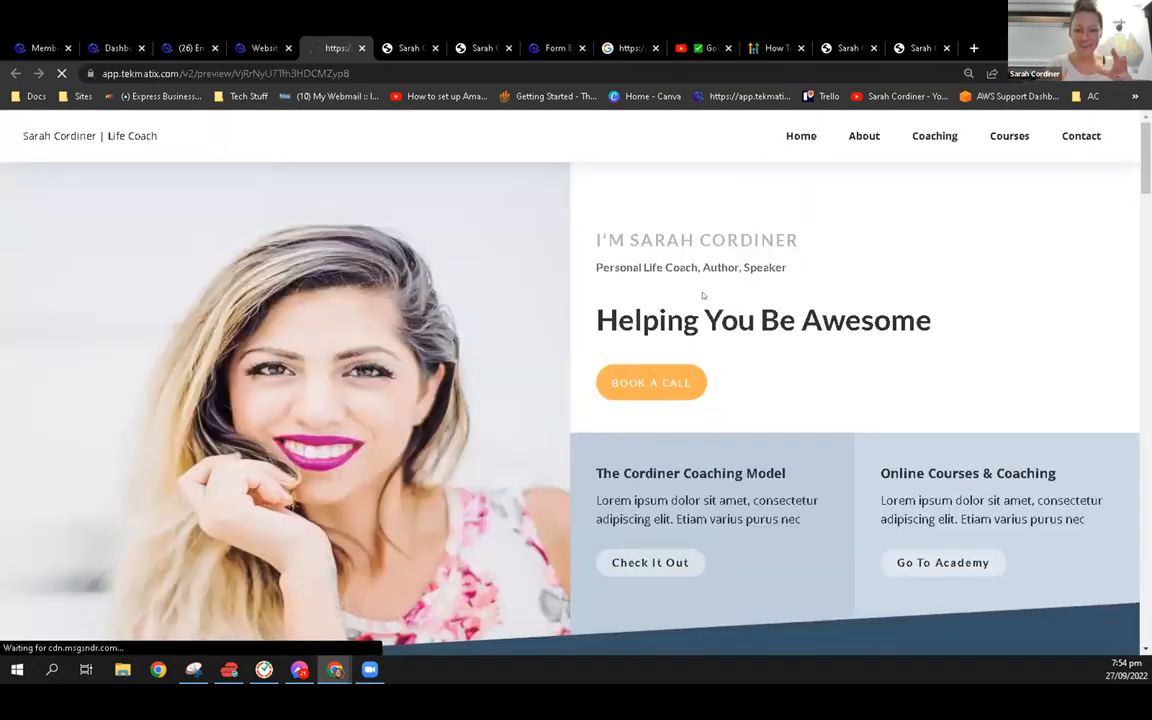
{"action": "scroll", "coordinate": [698, 287], "scroll_direction": "down", "scroll_amount": 3}
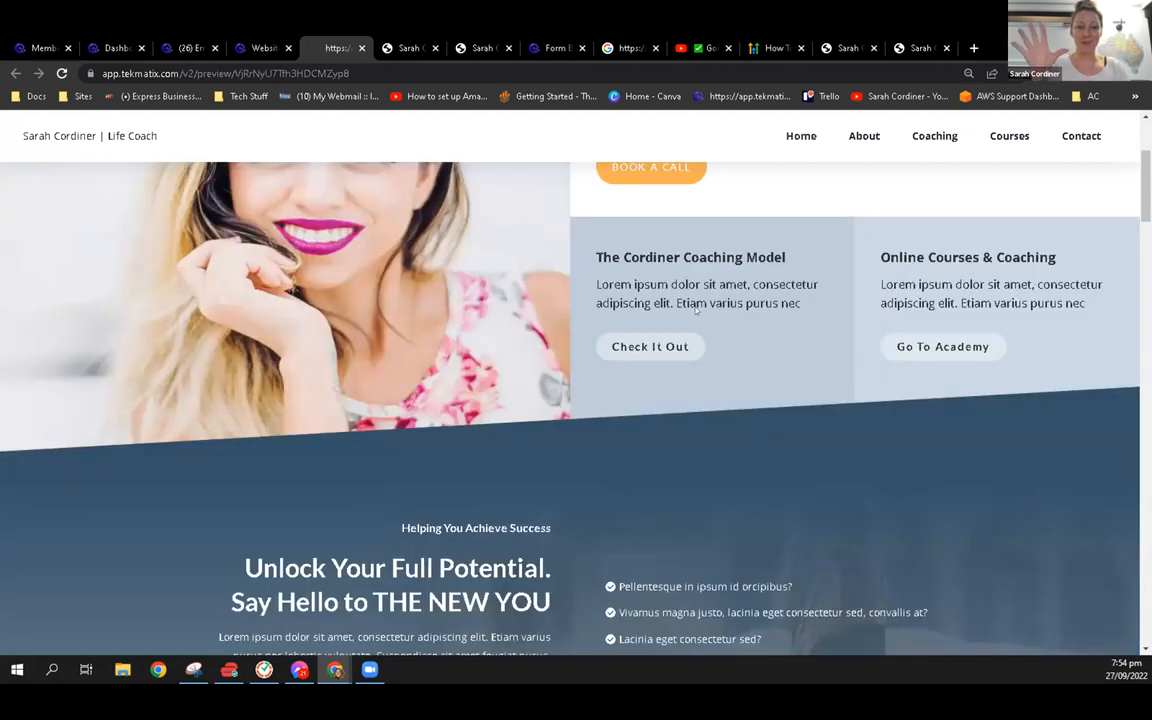
{"action": "scroll", "coordinate": [697, 316], "scroll_direction": "down", "scroll_amount": 5}
{"action": "scroll", "coordinate": [696, 316], "scroll_direction": "down", "scroll_amount": 5}
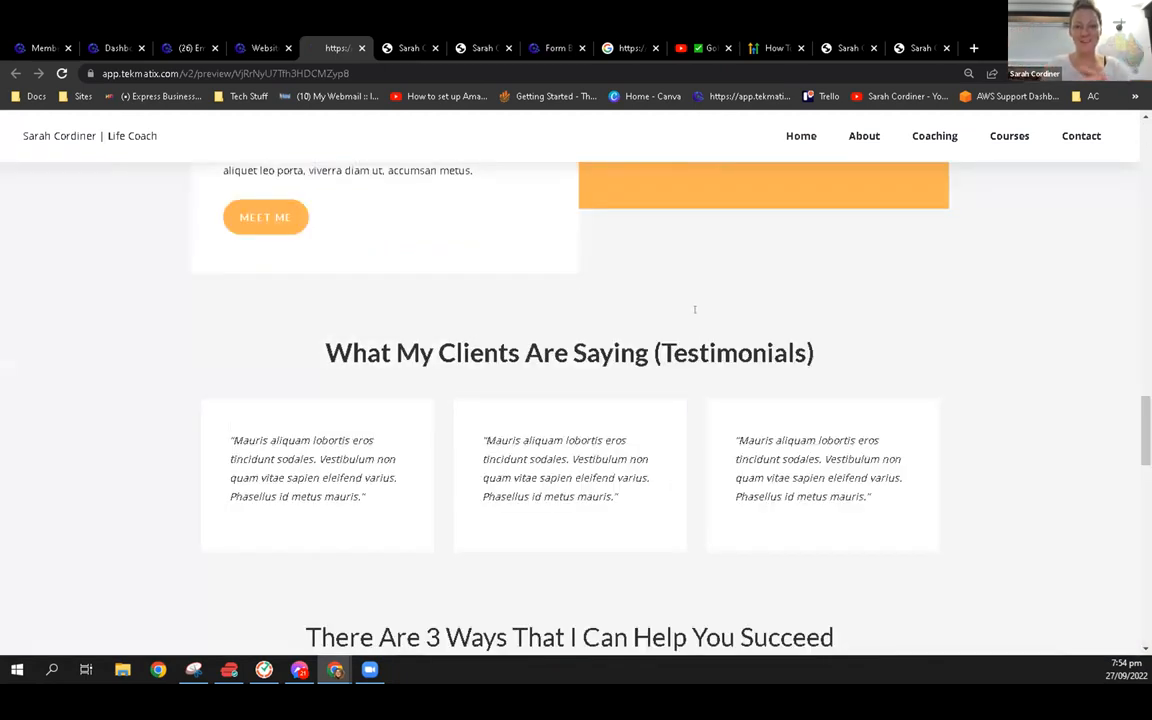
{"action": "scroll", "coordinate": [694, 309], "scroll_direction": "down", "scroll_amount": 10}
{"action": "scroll", "coordinate": [856, 141], "scroll_direction": "down", "scroll_amount": 1}
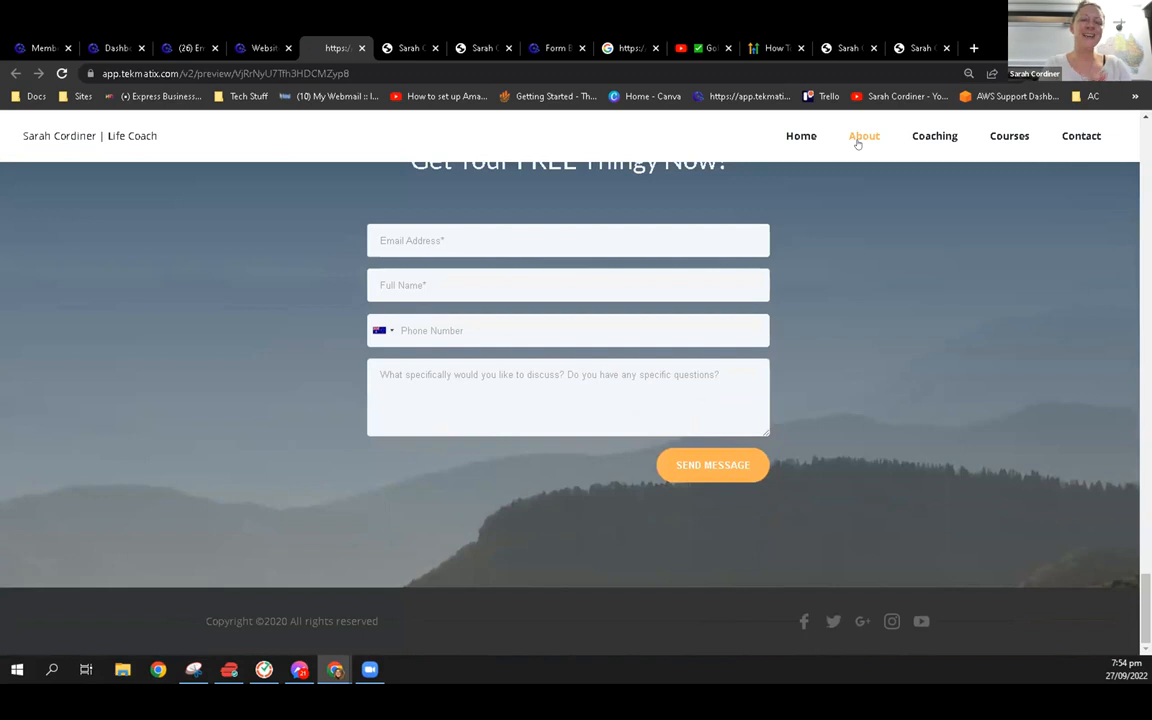
Browse the About, Coaching and Team pages from the website preview's navigation
{"action": "left_click", "coordinate": [856, 141]}
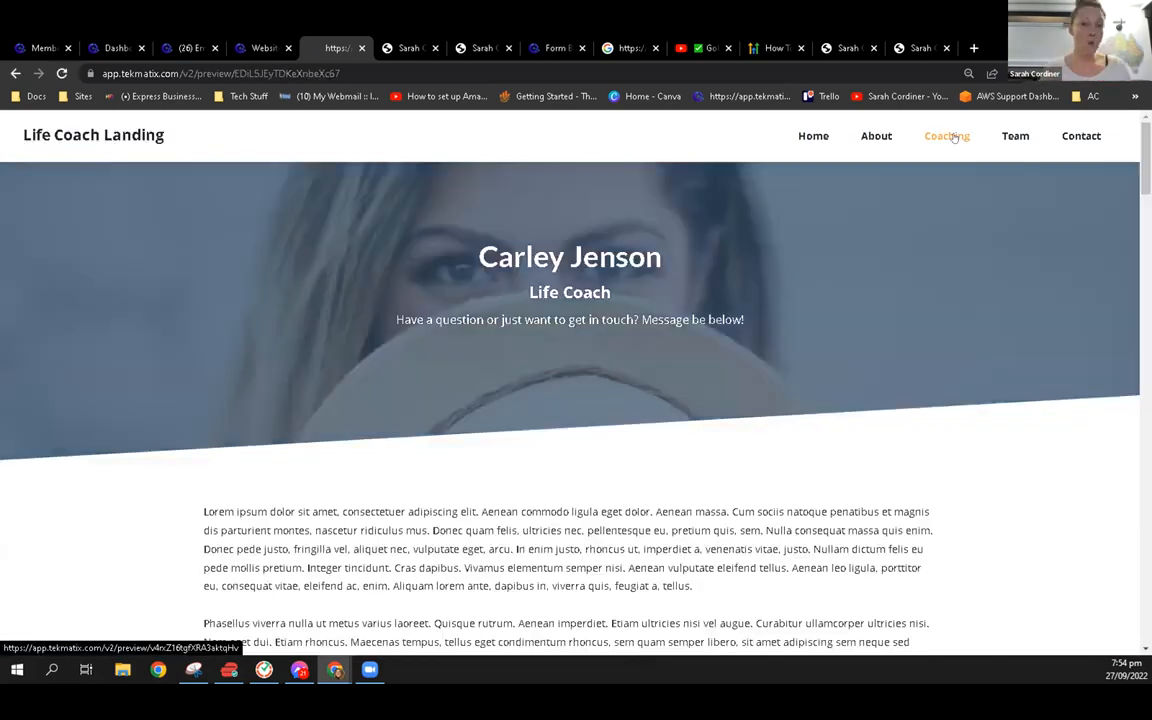
{"action": "left_click", "coordinate": [954, 137]}
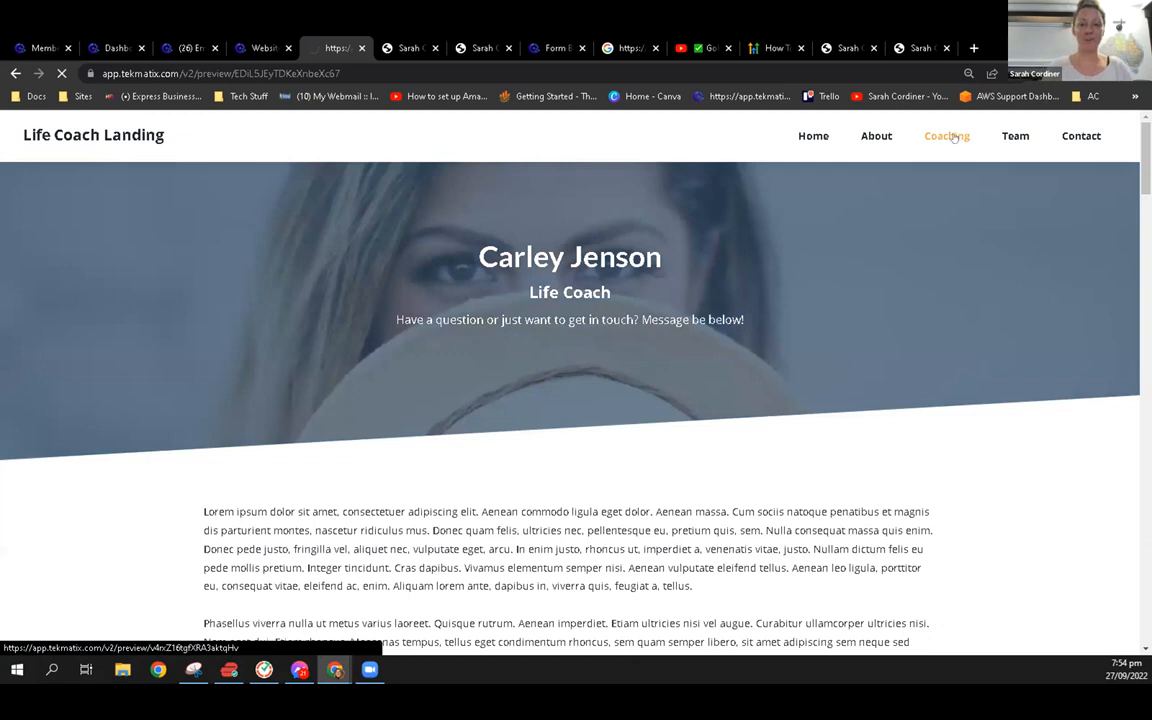
{"action": "left_click", "coordinate": [1017, 138]}
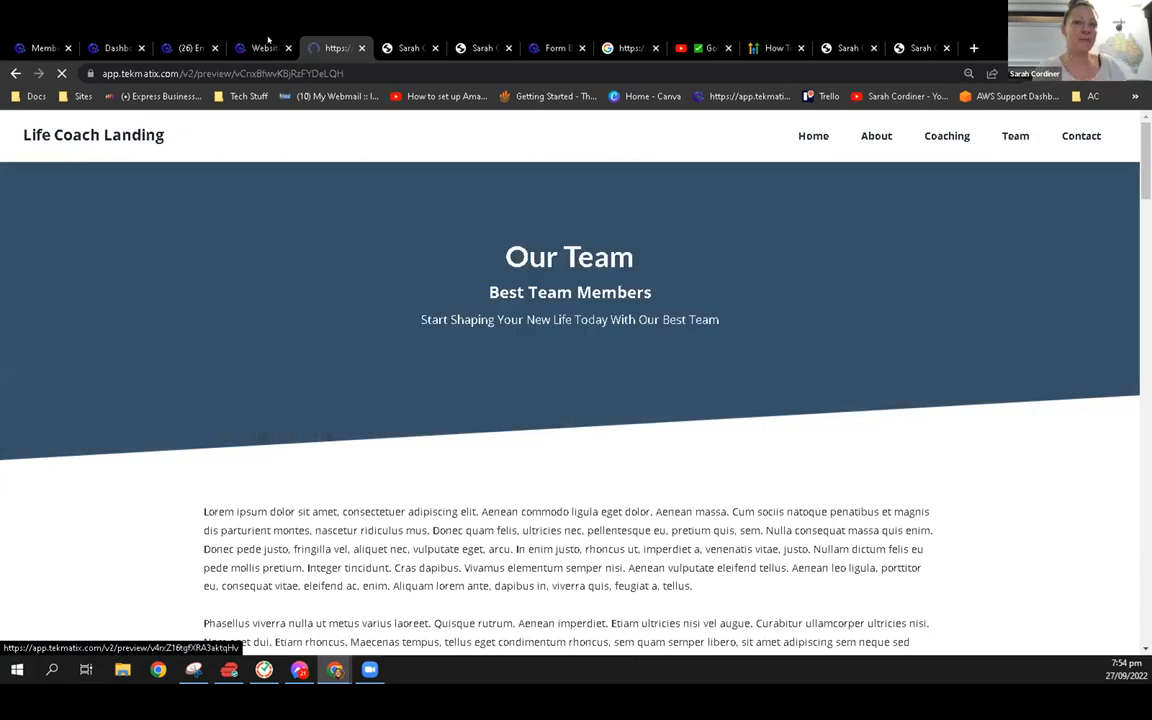
Return to the Coach / Life Coach Template, view its website settings, and go back to its pages
{"action": "left_click", "coordinate": [268, 41]}
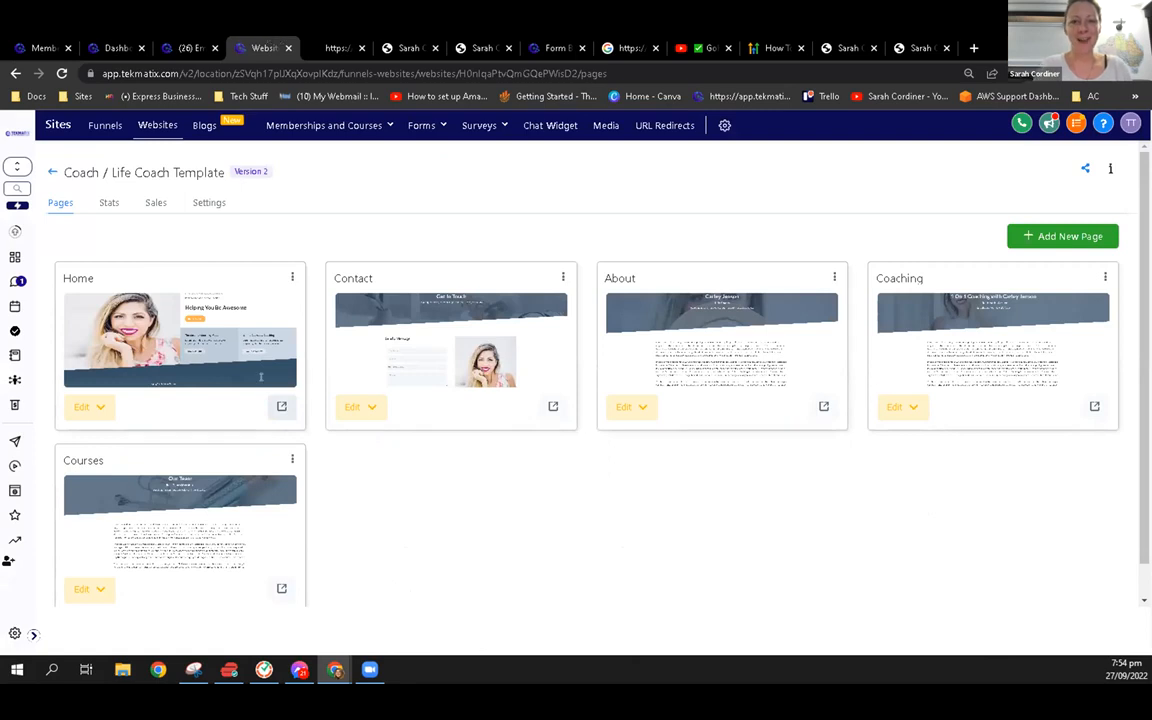
{"action": "left_click", "coordinate": [205, 203]}
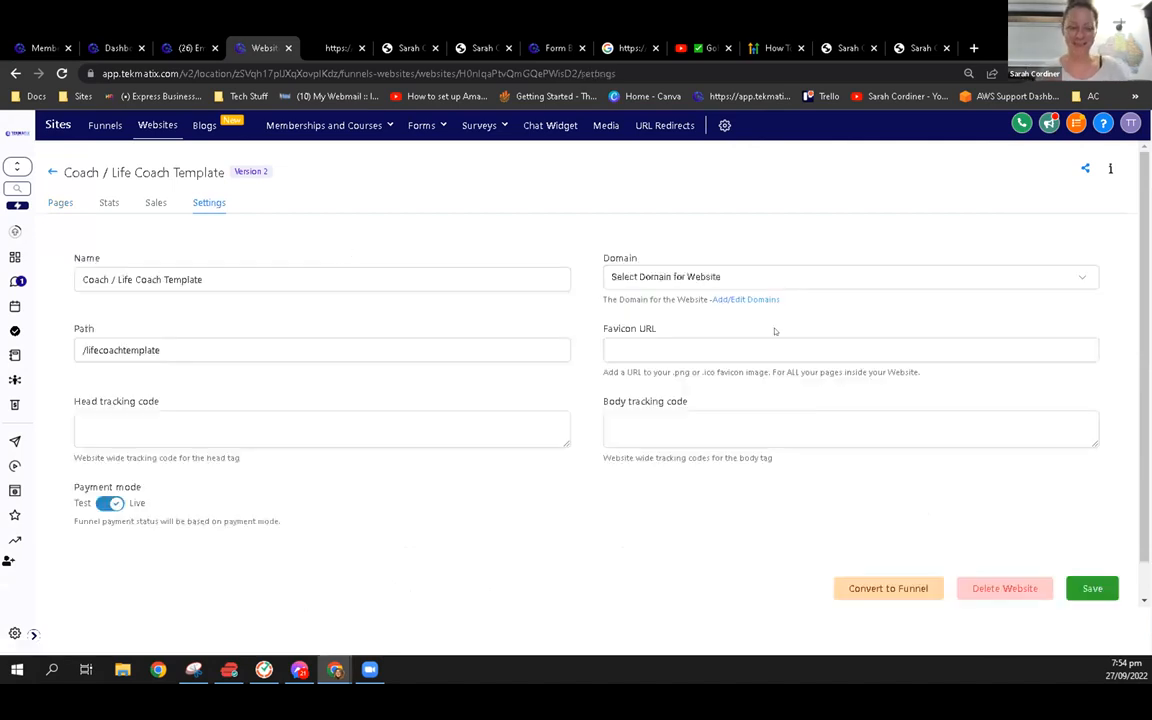
{"action": "left_click", "coordinate": [58, 203]}
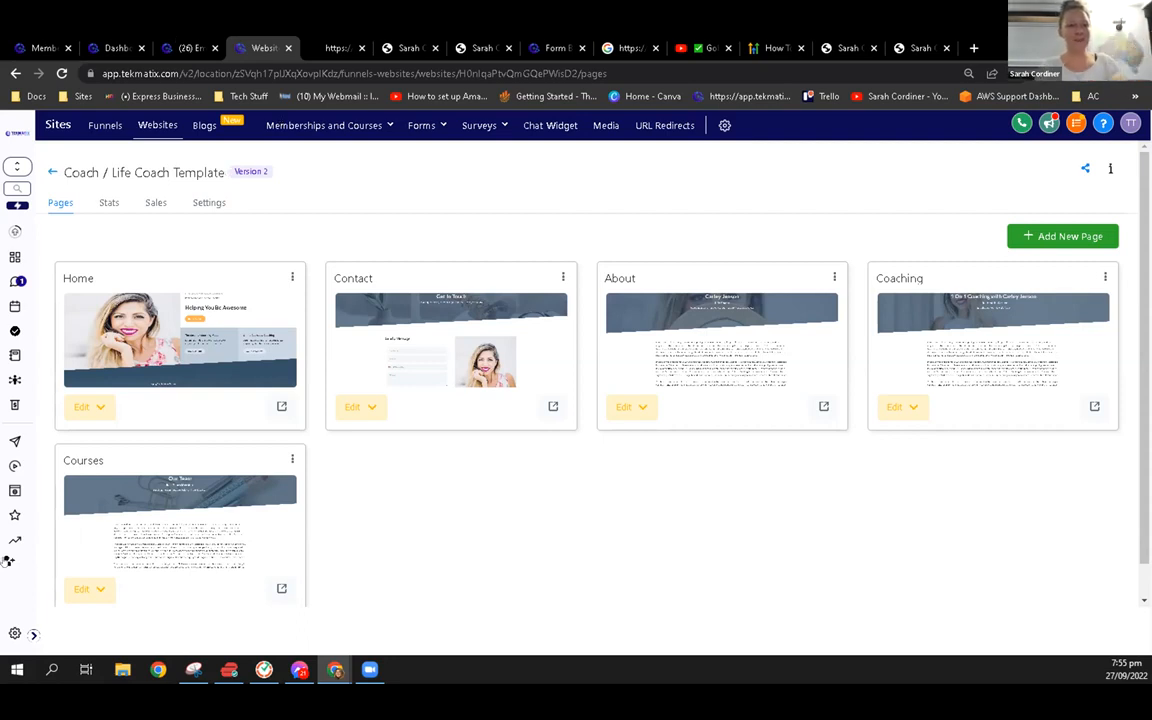
Open the sub-account settings and view the Integrations page
{"action": "left_click", "coordinate": [30, 634]}
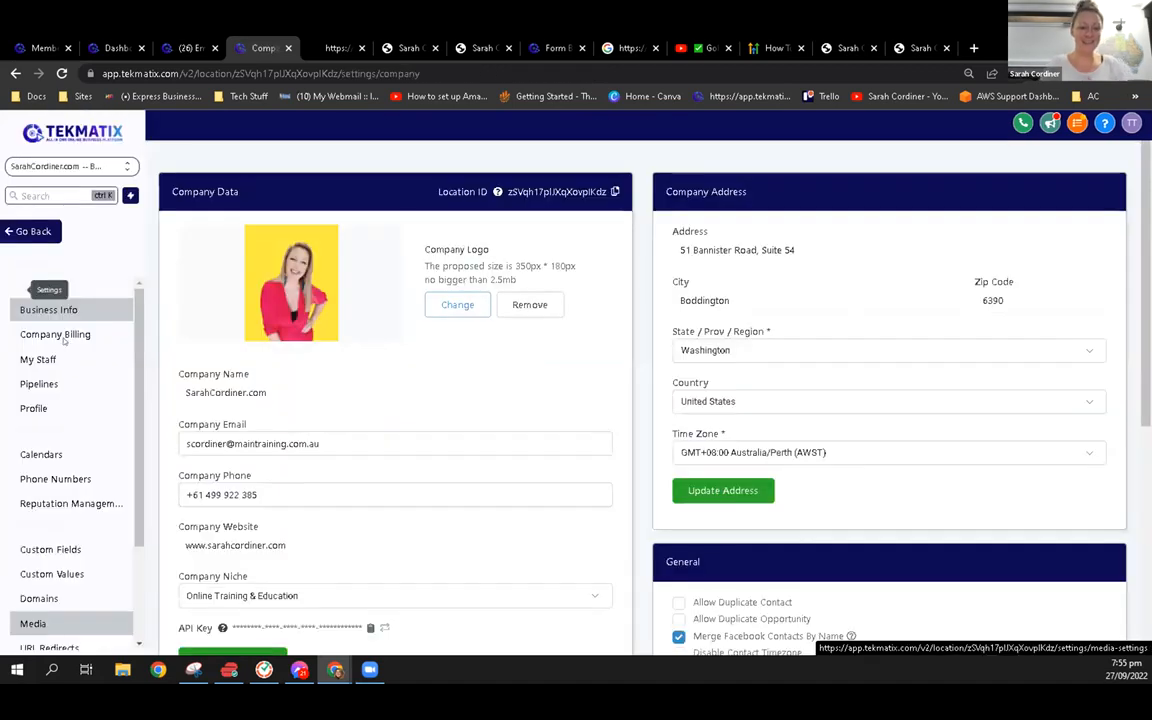
{"action": "scroll", "coordinate": [73, 540], "scroll_direction": "down", "scroll_amount": 3}
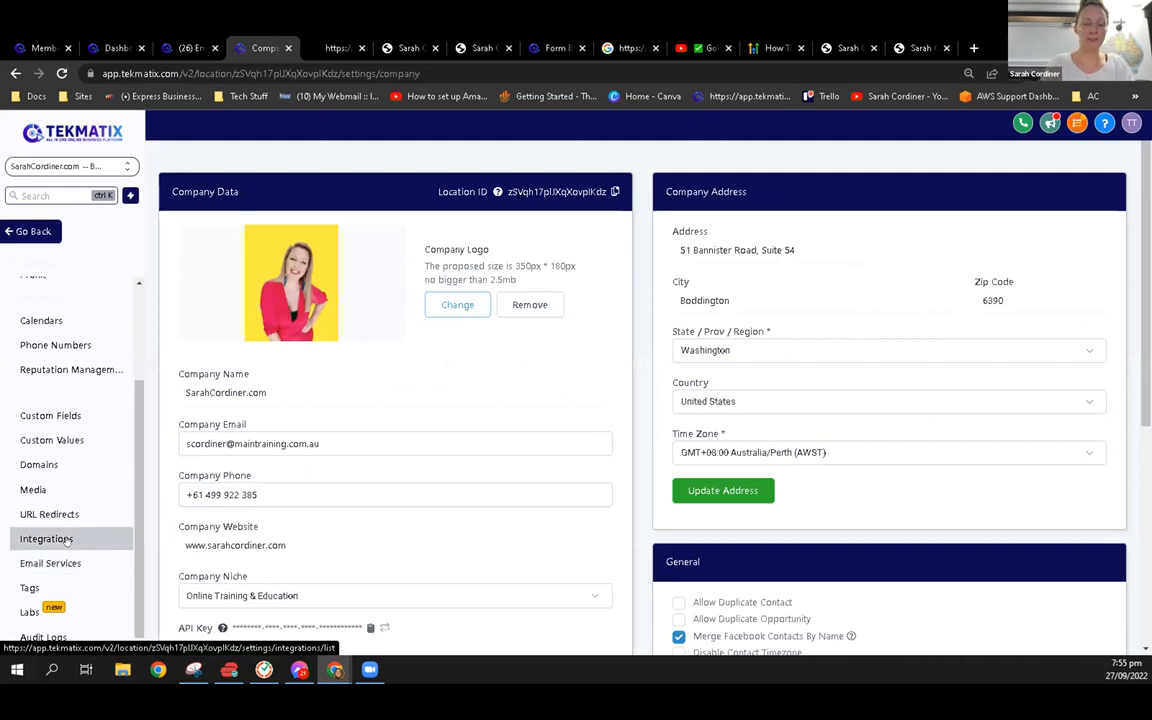
{"action": "left_click", "coordinate": [46, 539]}
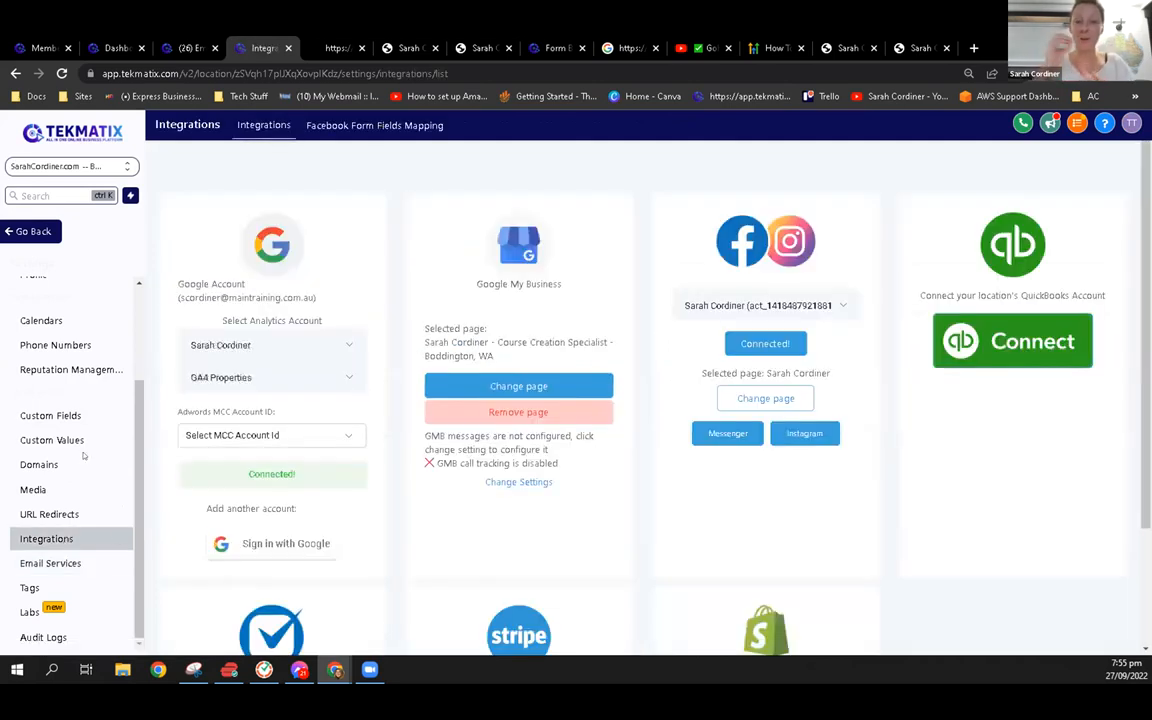
Open the Team TekMatix staff entry for editing and review its User Availability and User Calendar Configuration settings
{"action": "scroll", "coordinate": [64, 411], "scroll_direction": "up", "scroll_amount": 2}
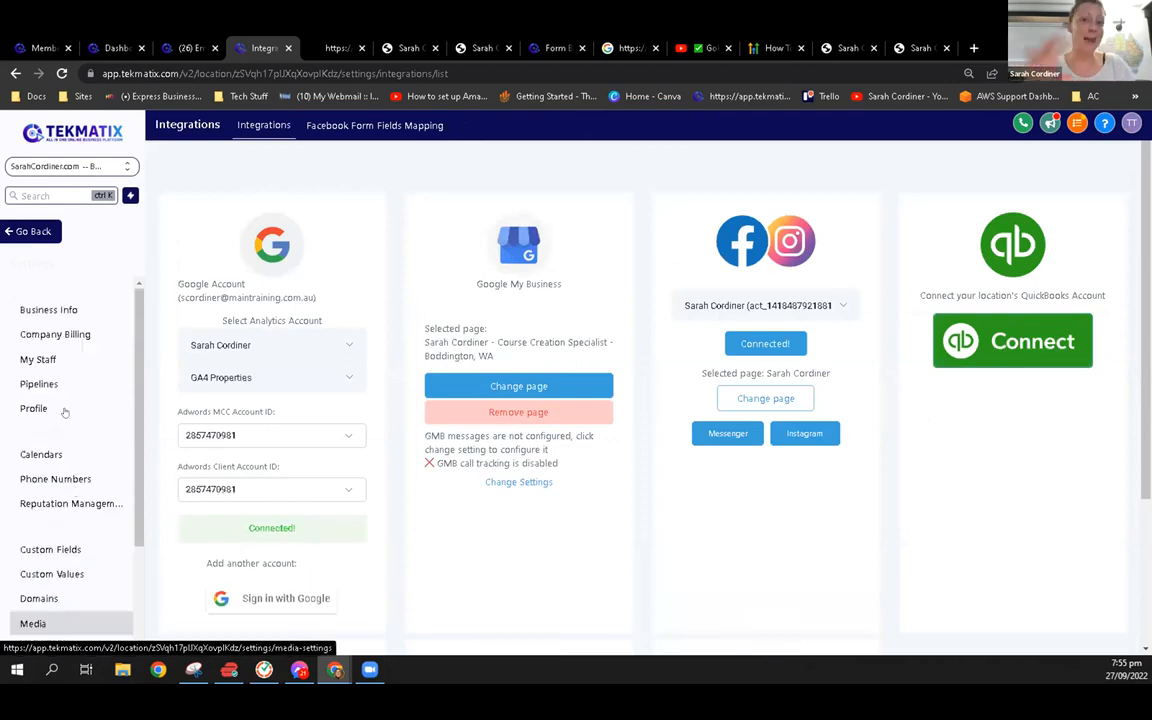
{"action": "left_click", "coordinate": [40, 360]}
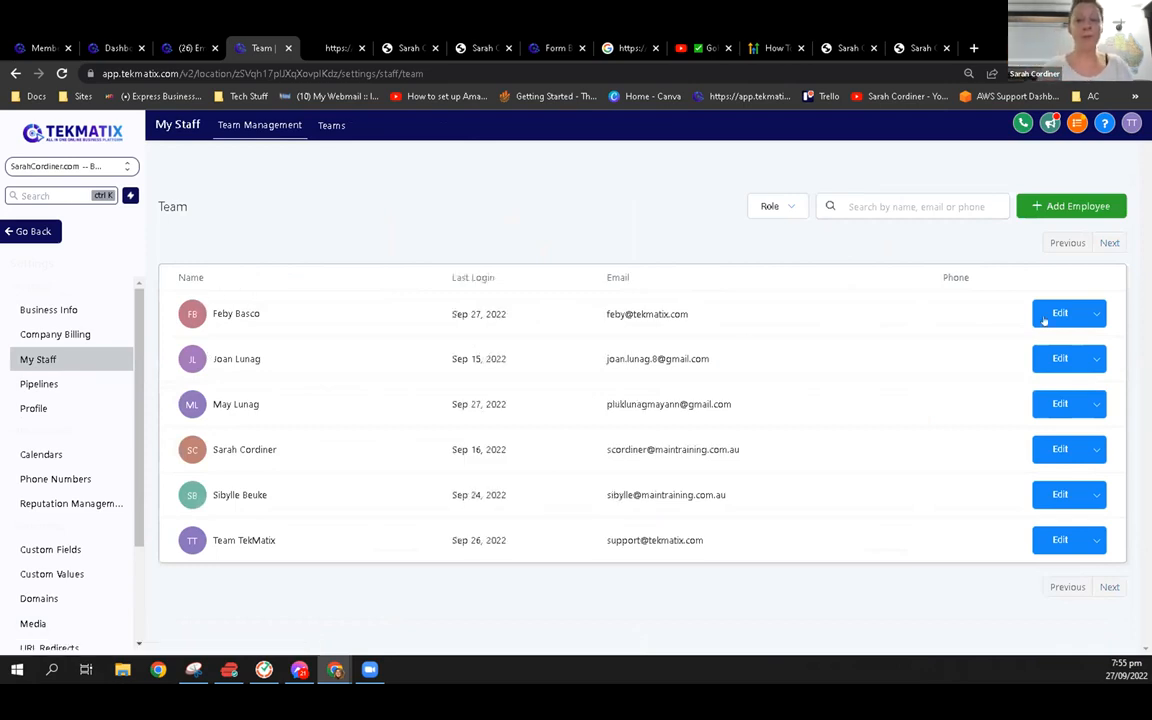
{"action": "left_click", "coordinate": [1044, 540]}
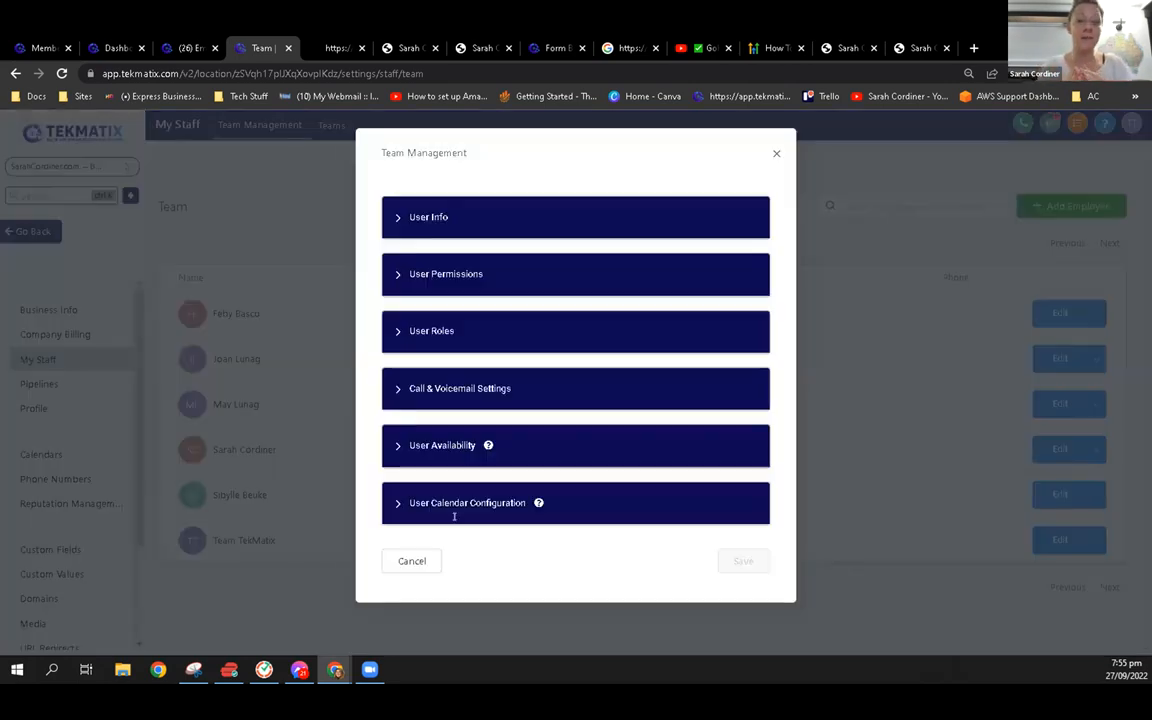
{"action": "left_click", "coordinate": [452, 445]}
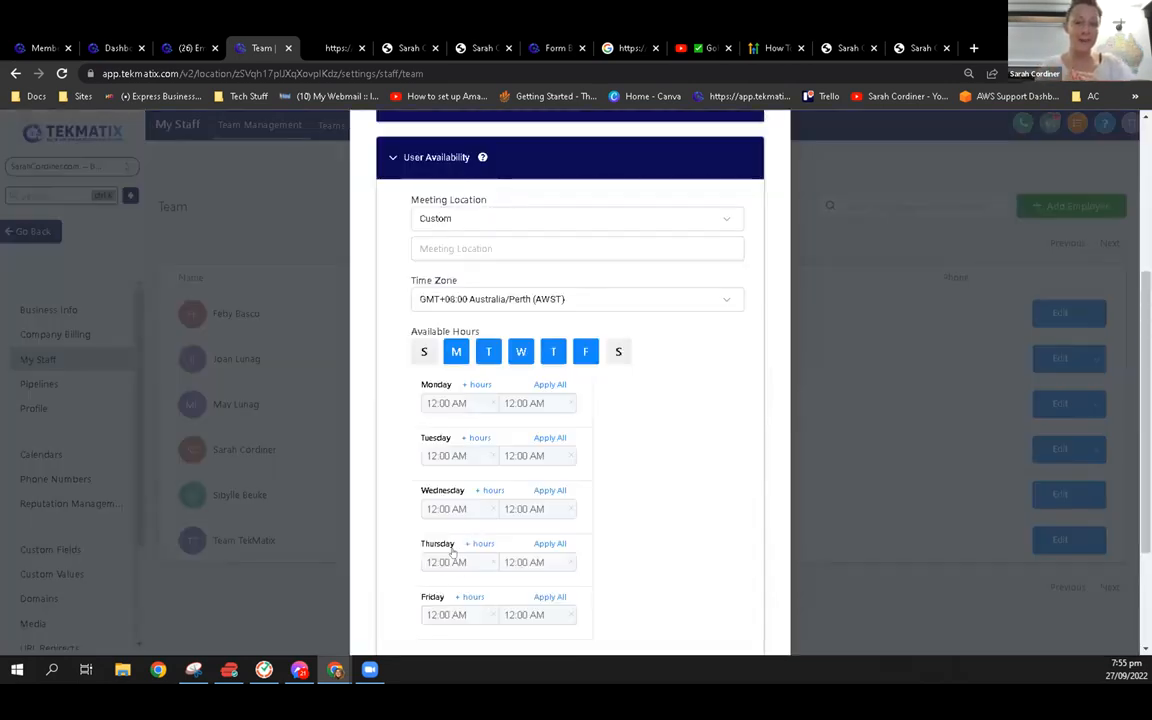
{"action": "scroll", "coordinate": [452, 552], "scroll_direction": "down", "scroll_amount": 2}
{"action": "left_click", "coordinate": [452, 537]}
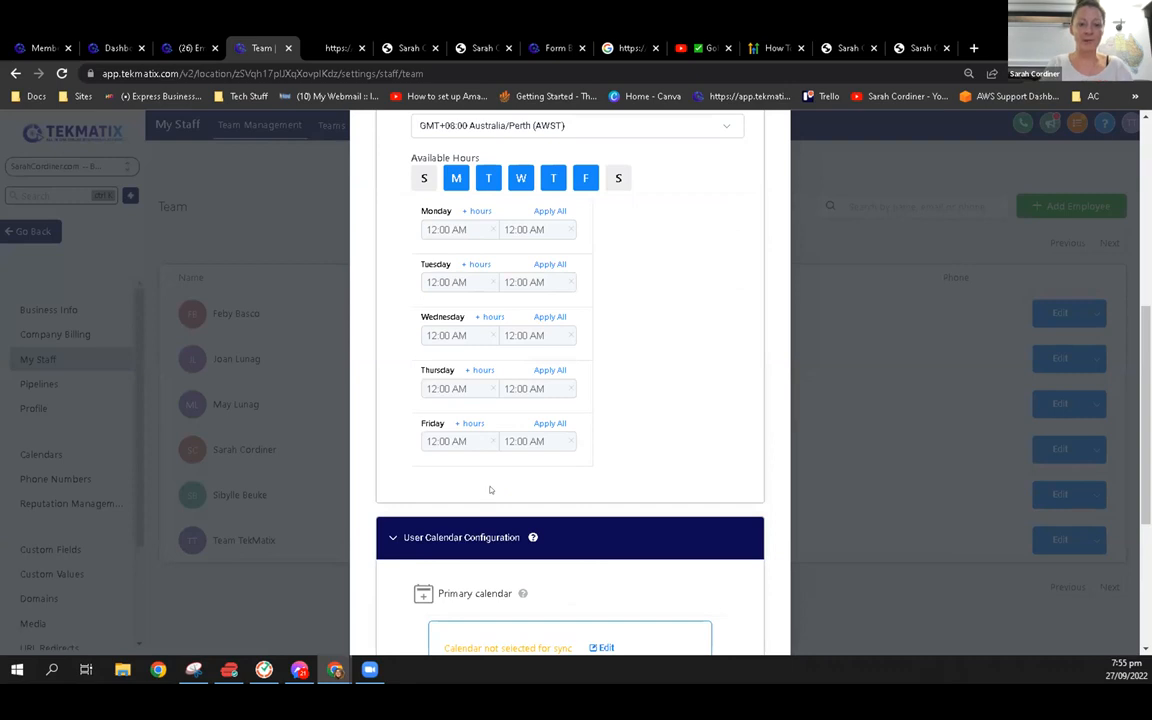
{"action": "scroll", "coordinate": [490, 490], "scroll_direction": "up", "scroll_amount": 2}
{"action": "scroll", "coordinate": [420, 442], "scroll_direction": "up", "scroll_amount": 4}
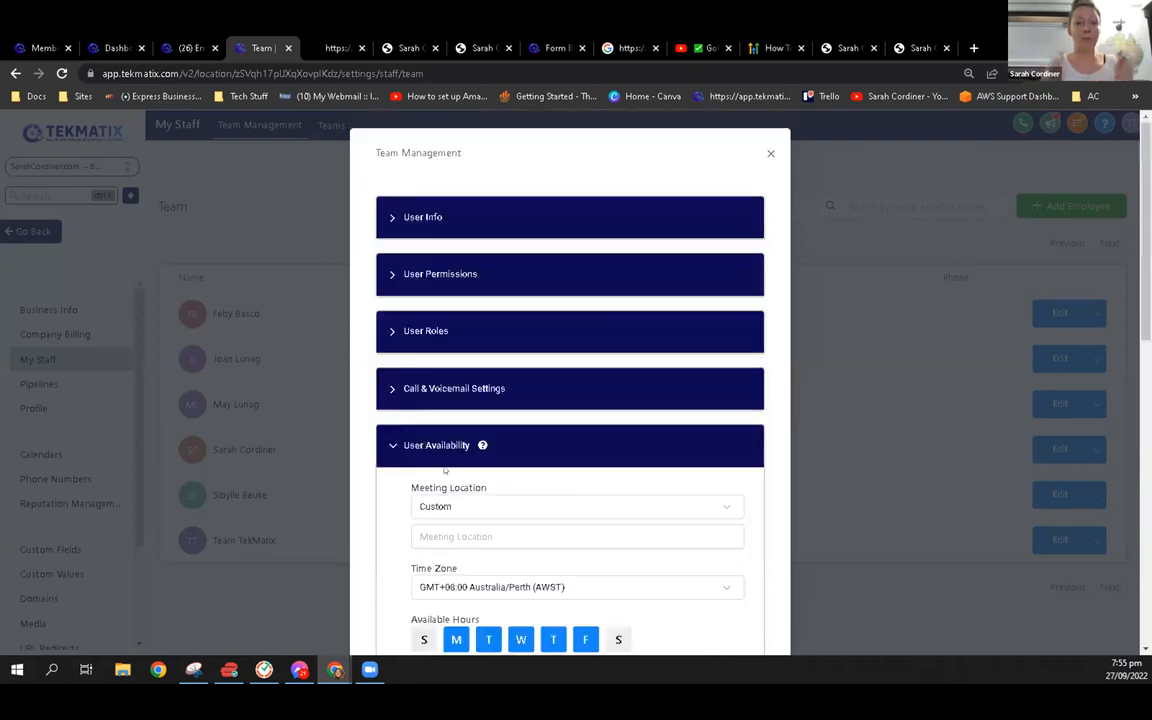
Close the staff entry and review the Profile settings, including the email signature, availability, integrations and calendar configuration
{"action": "left_click", "coordinate": [770, 156]}
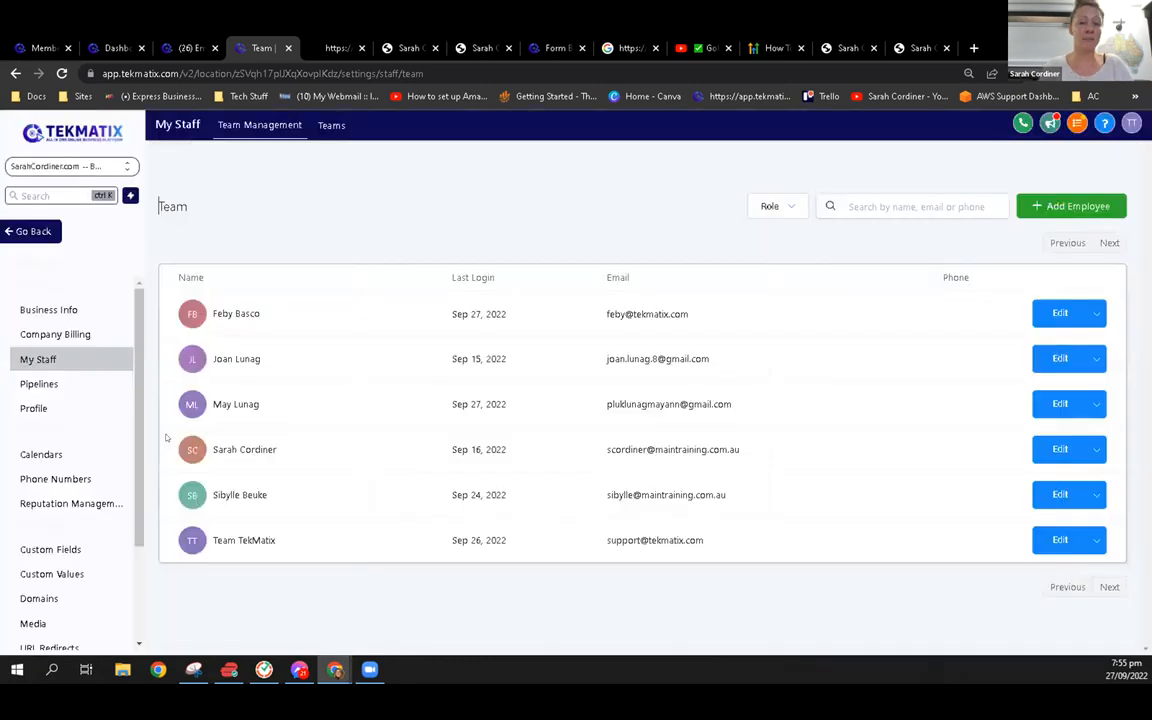
{"action": "left_click", "coordinate": [62, 410]}
{"action": "scroll", "coordinate": [616, 511], "scroll_direction": "down", "scroll_amount": 3}
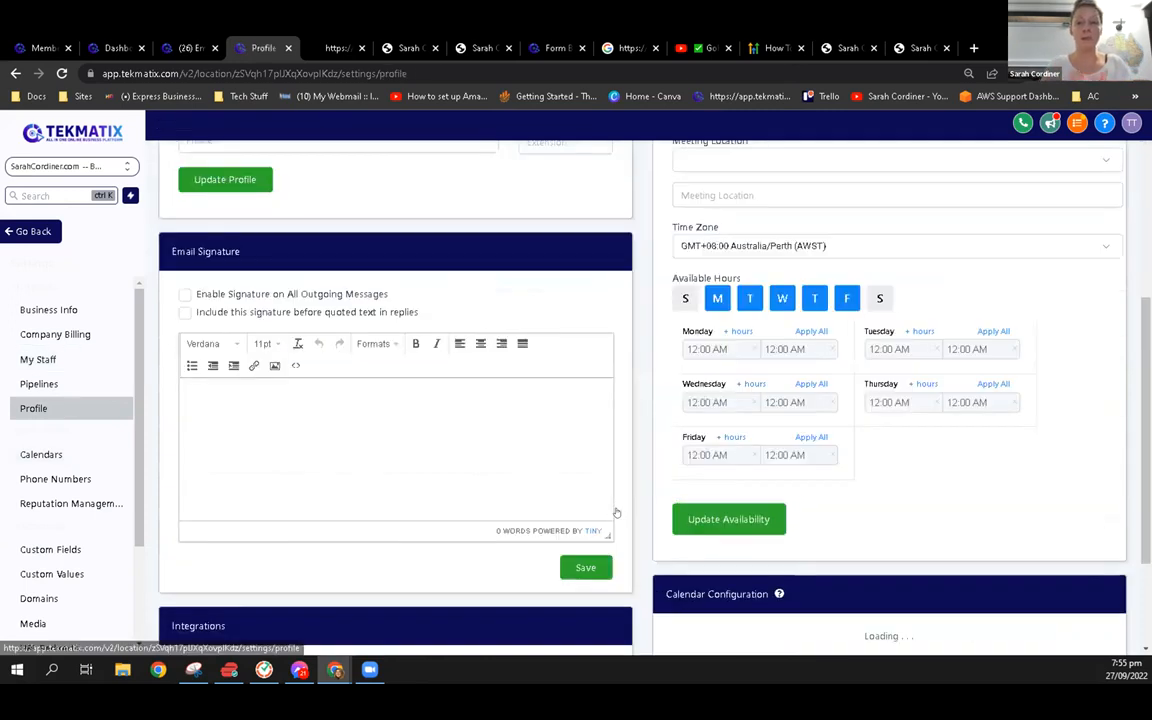
{"action": "scroll", "coordinate": [556, 462], "scroll_direction": "down", "scroll_amount": 2}
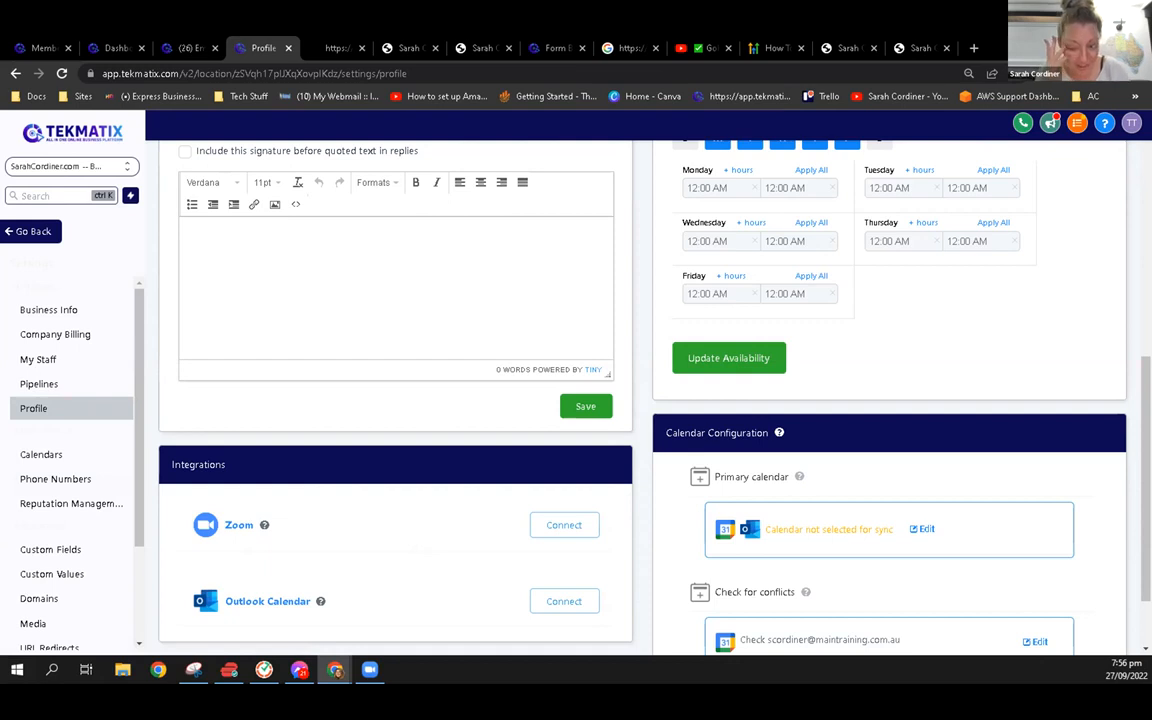
Leave the settings and open the Home page of the Coach / Life Coach Template website for editing
{"action": "left_click", "coordinate": [33, 230]}
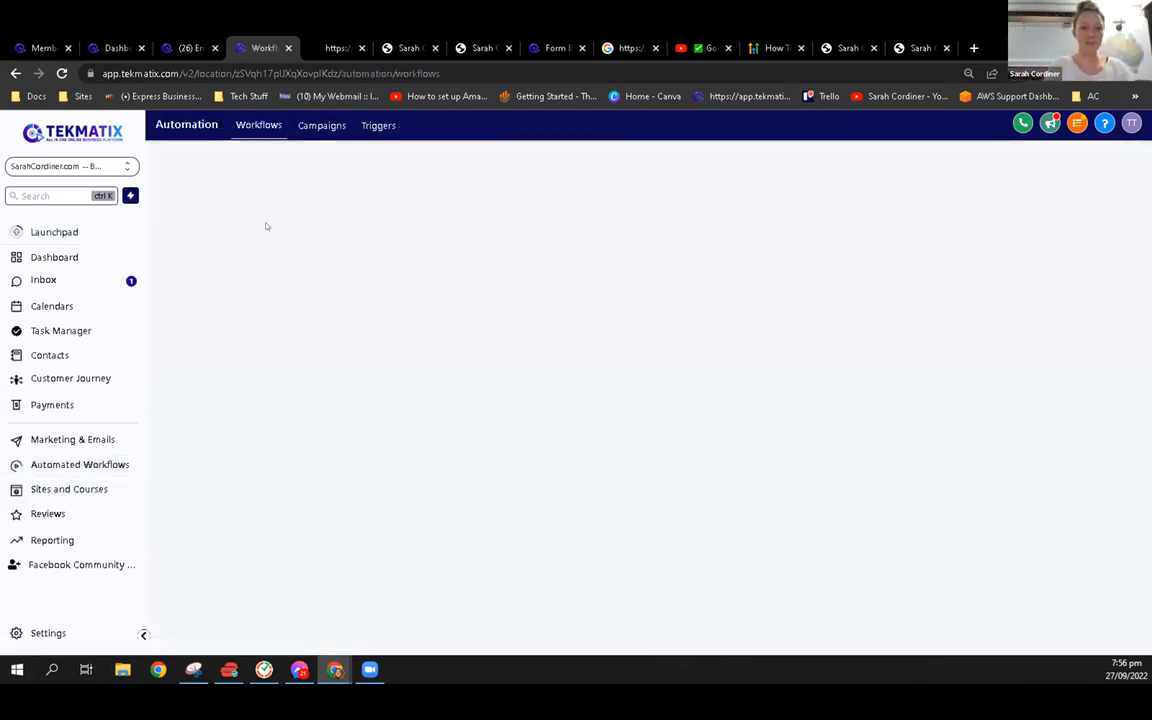
{"action": "left_click", "coordinate": [250, 125]}
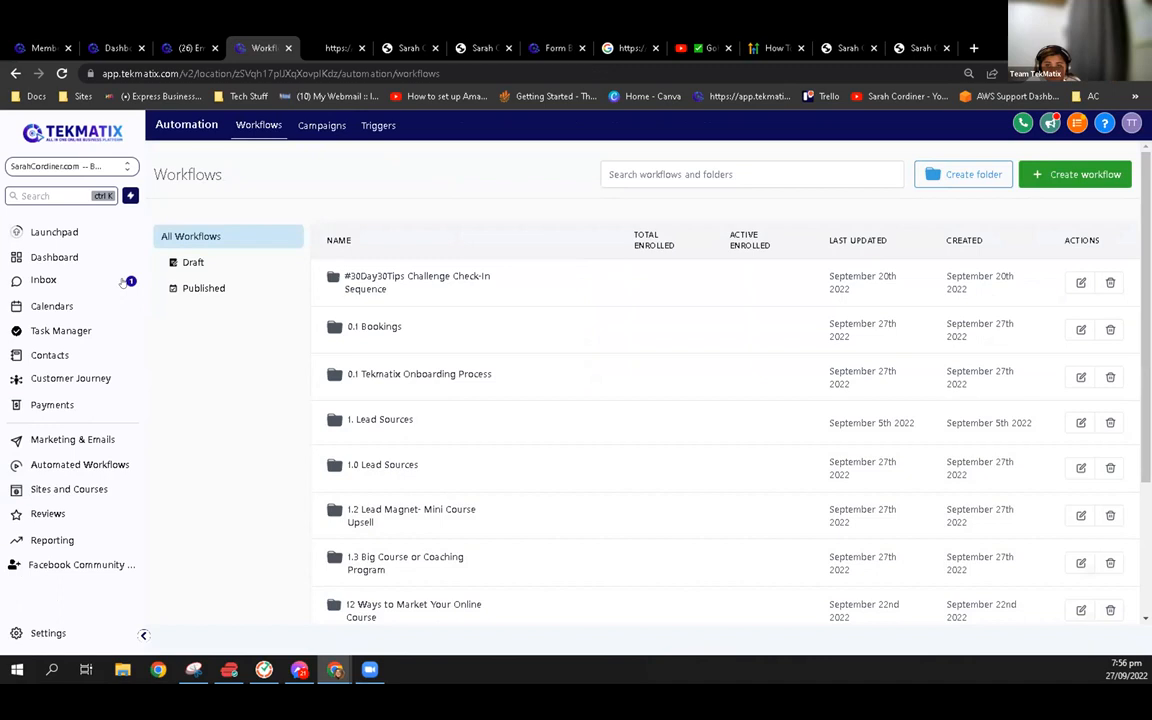
{"action": "left_click", "coordinate": [87, 490]}
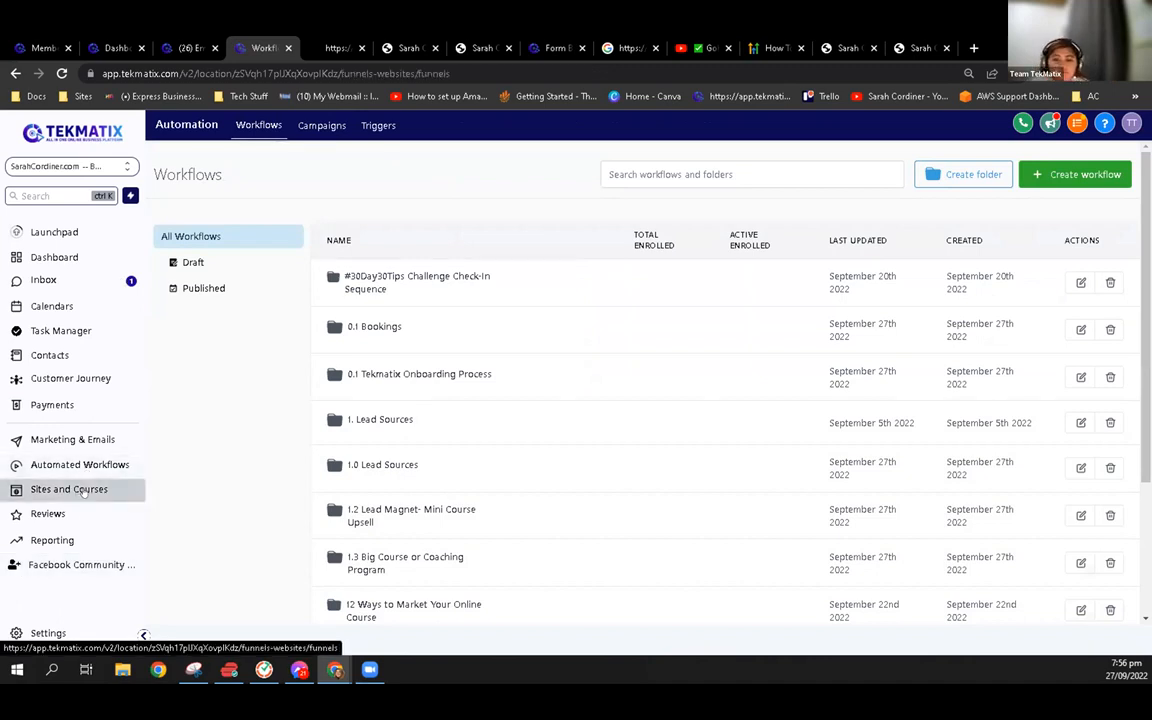
{"action": "left_click", "coordinate": [262, 125]}
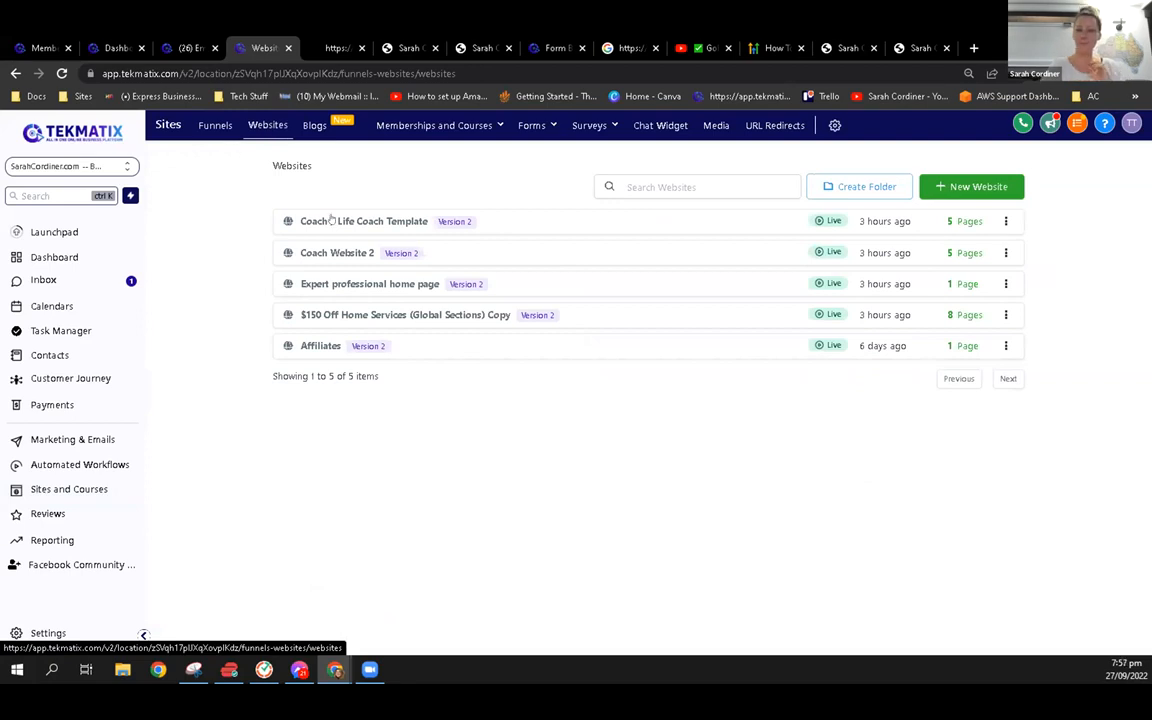
{"action": "left_click", "coordinate": [334, 220]}
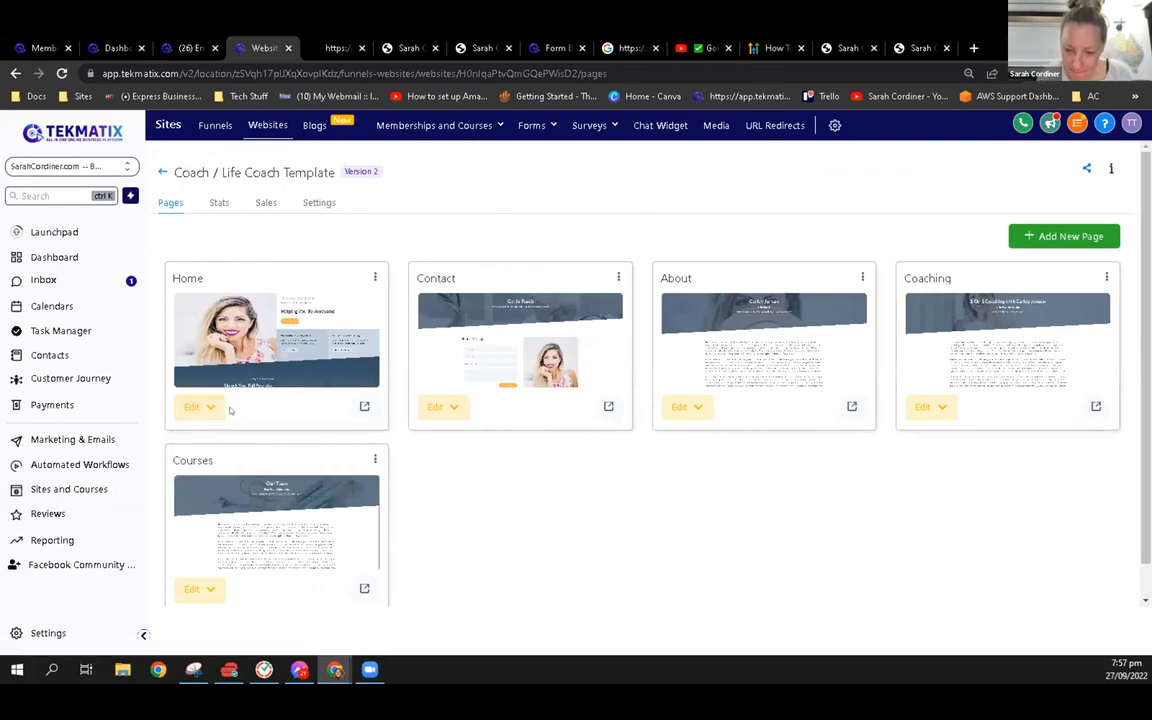
{"action": "left_click", "coordinate": [196, 407]}
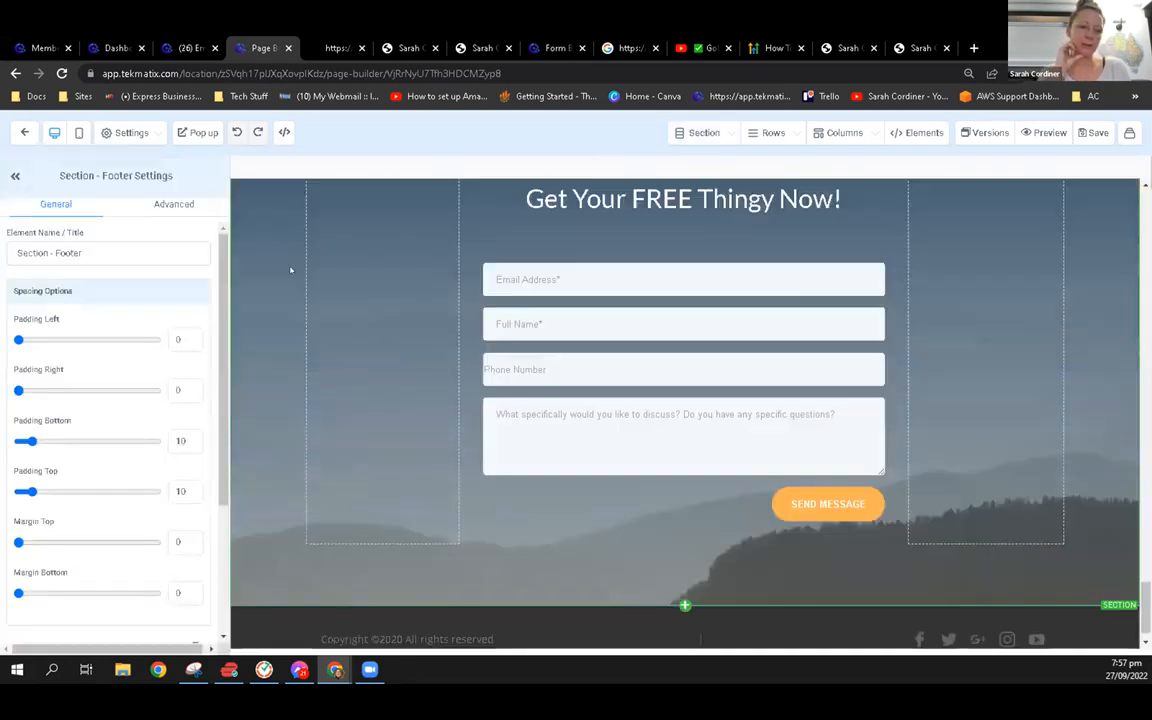
Select the hero photo's first column on the Home page to view its settings
{"action": "scroll", "coordinate": [280, 290], "scroll_direction": "up", "scroll_amount": 2}
{"action": "scroll", "coordinate": [282, 292], "scroll_direction": "up", "scroll_amount": 5}
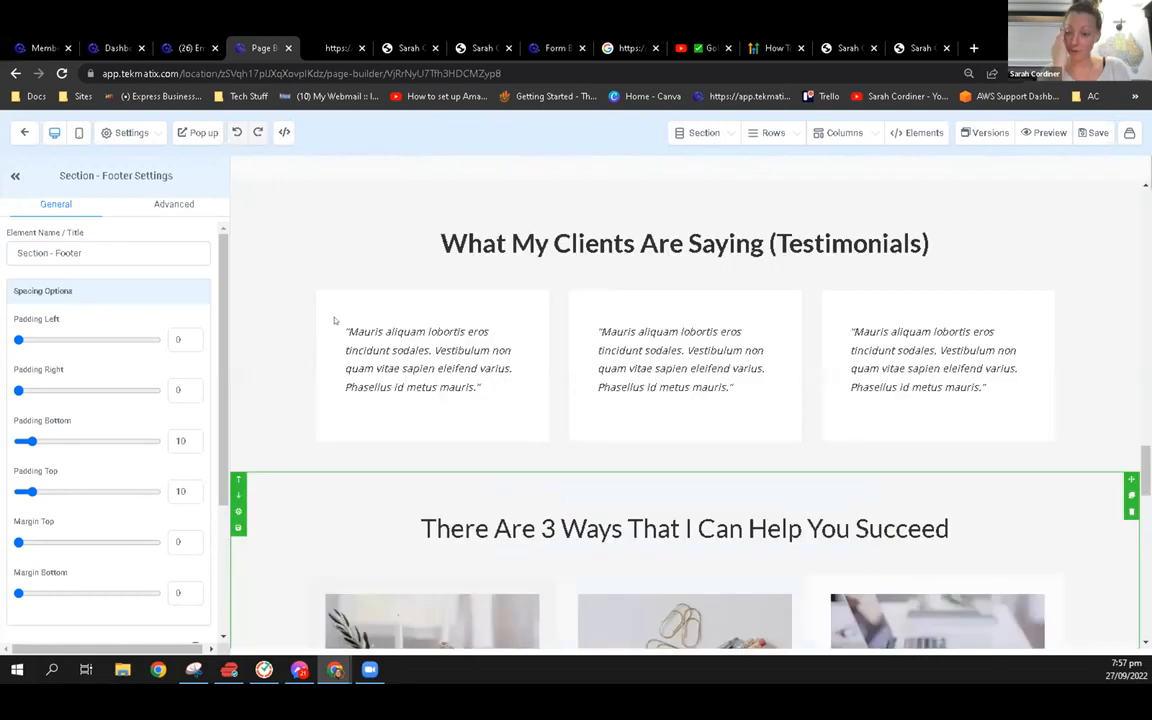
{"action": "scroll", "coordinate": [336, 320], "scroll_direction": "up", "scroll_amount": 5}
{"action": "scroll", "coordinate": [300, 300], "scroll_direction": "up", "scroll_amount": 5}
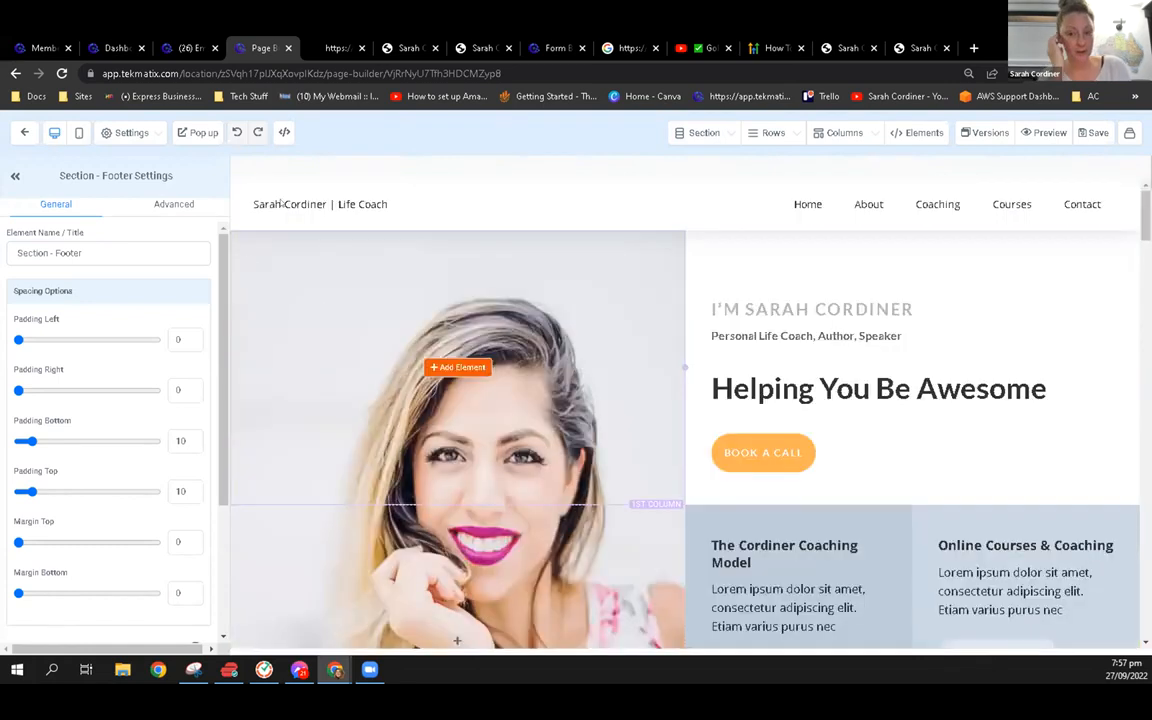
{"action": "left_click", "coordinate": [240, 385]}
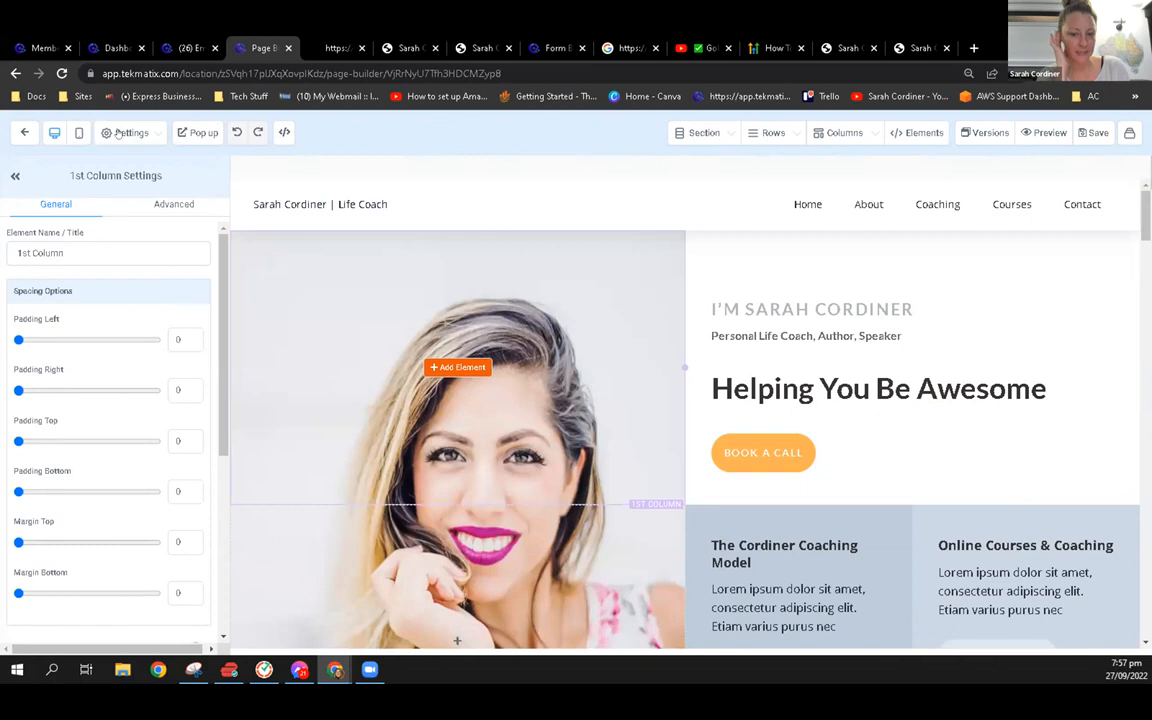
Set the page's background image to the first-row Pink Pastel Gradient Twitter file from the media library and check the page
{"action": "left_click", "coordinate": [121, 133]}
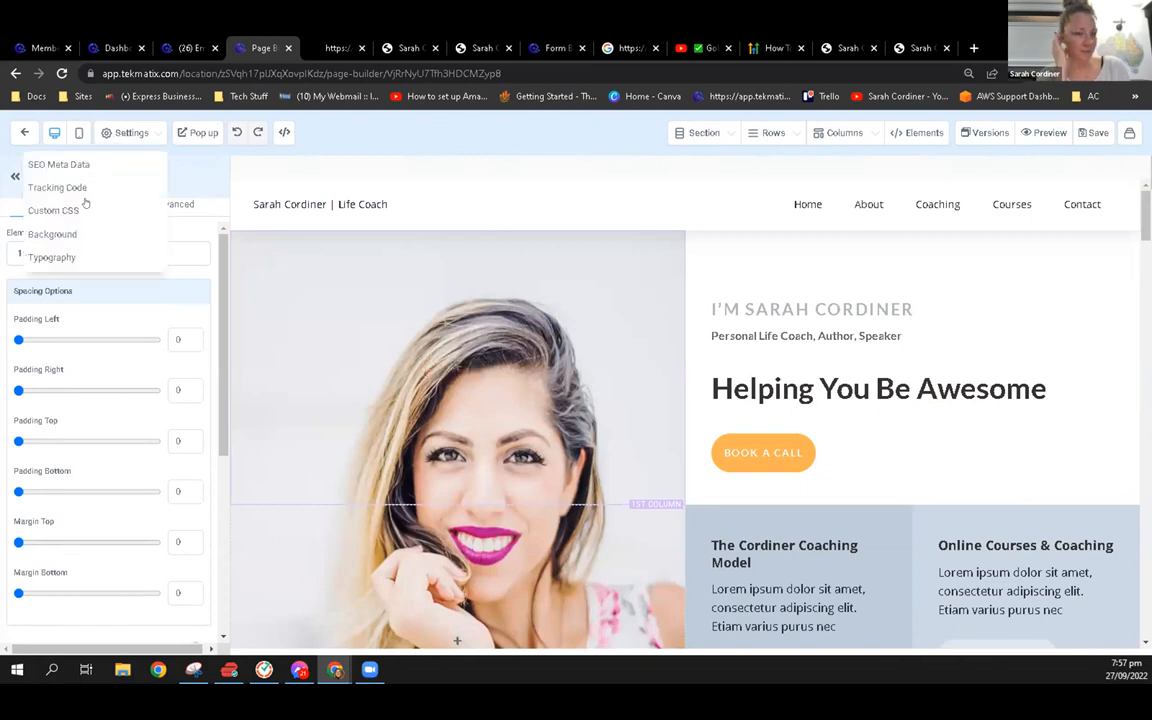
{"action": "left_click", "coordinate": [76, 234]}
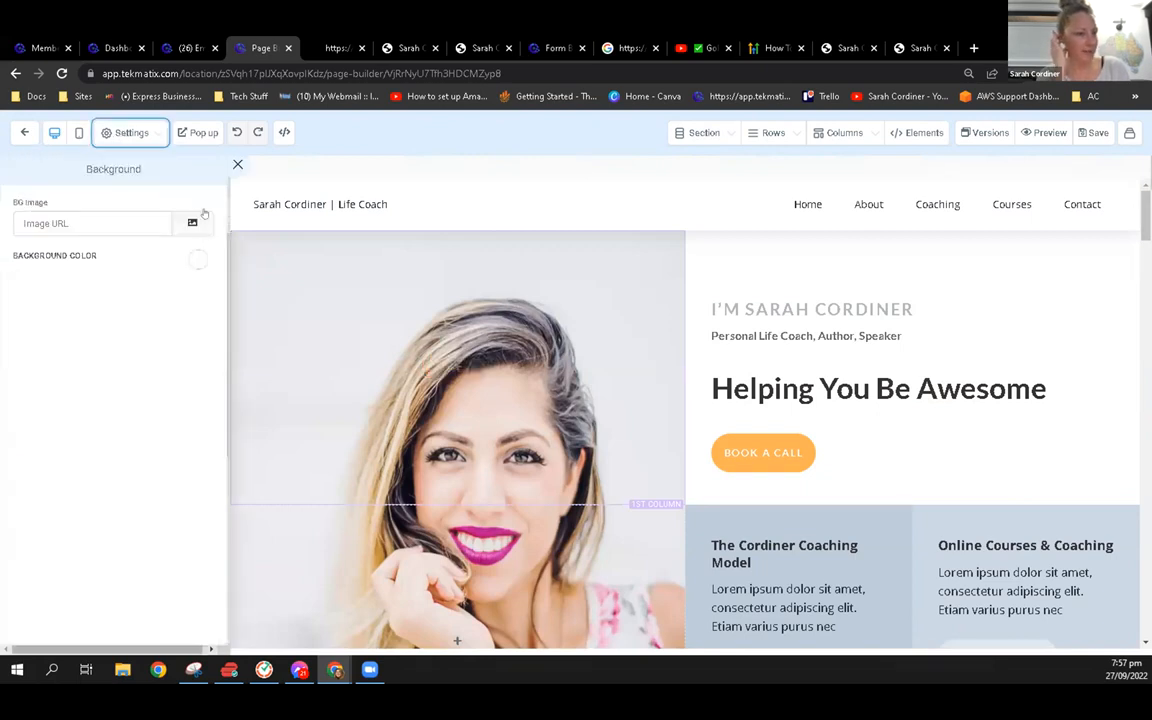
{"action": "left_click", "coordinate": [192, 223]}
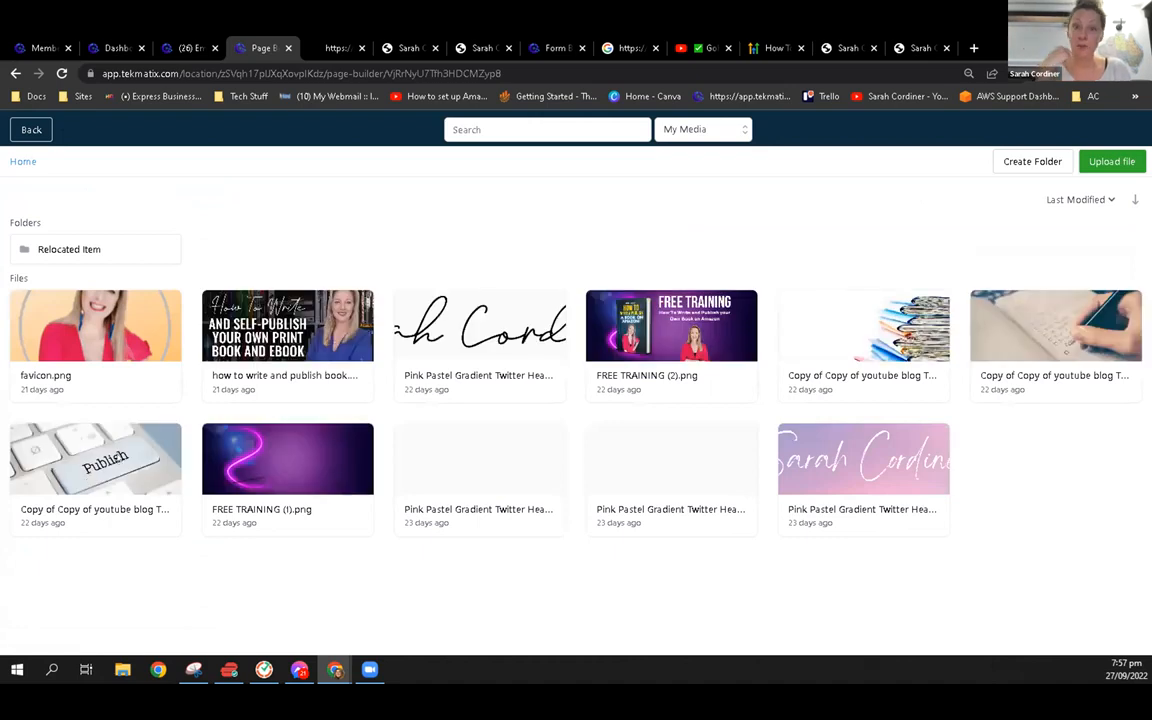
{"action": "left_click", "coordinate": [509, 316]}
{"action": "scroll", "coordinate": [268, 569], "scroll_direction": "down", "scroll_amount": 2}
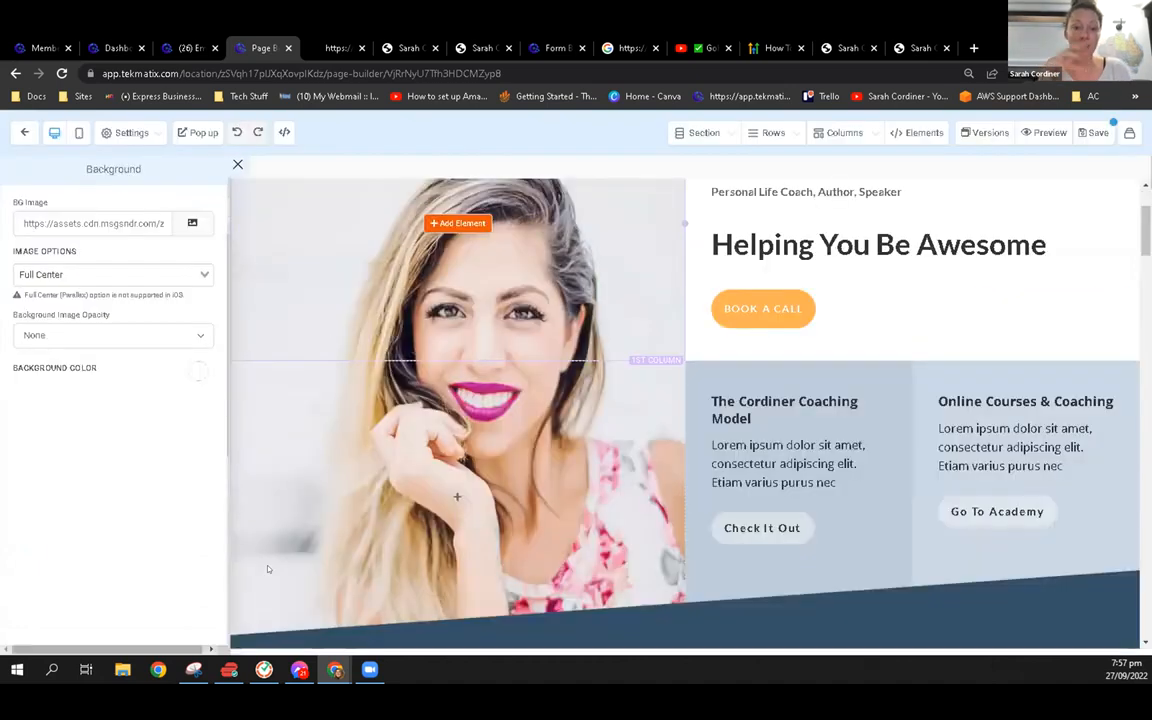
{"action": "scroll", "coordinate": [335, 282], "scroll_direction": "up", "scroll_amount": 2}
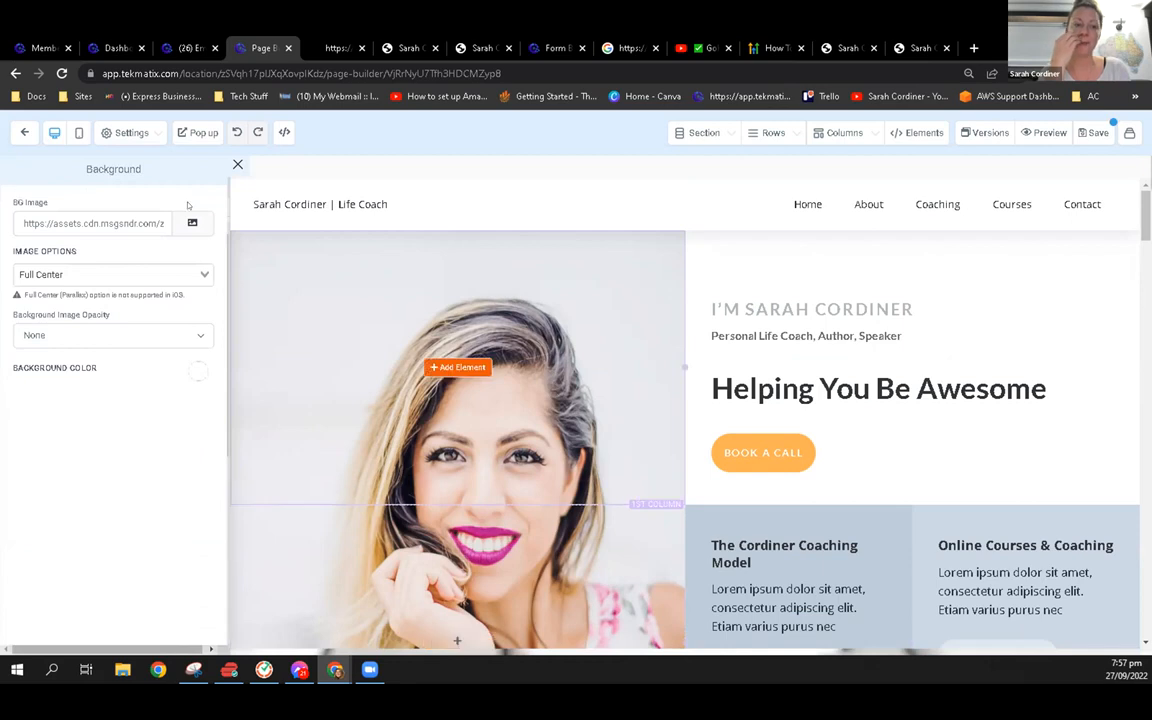
Close the page background settings and examine the hero column's background and layout options against the page
{"action": "left_click", "coordinate": [238, 162]}
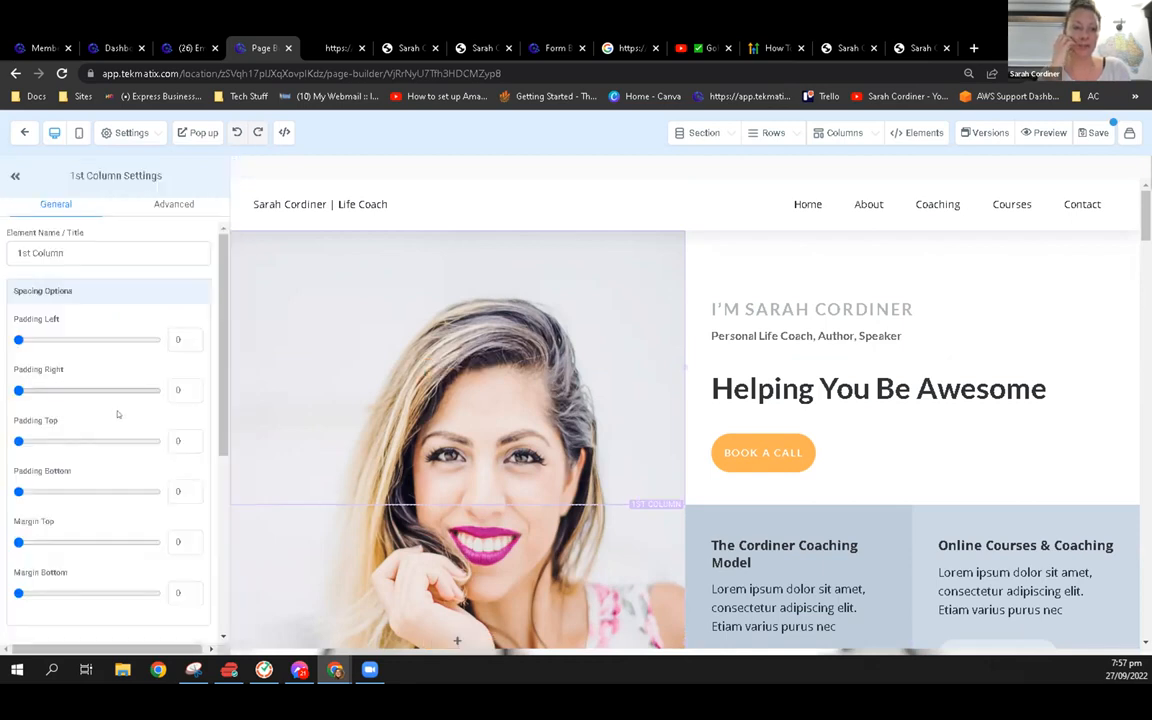
{"action": "scroll", "coordinate": [127, 465], "scroll_direction": "down", "scroll_amount": 3}
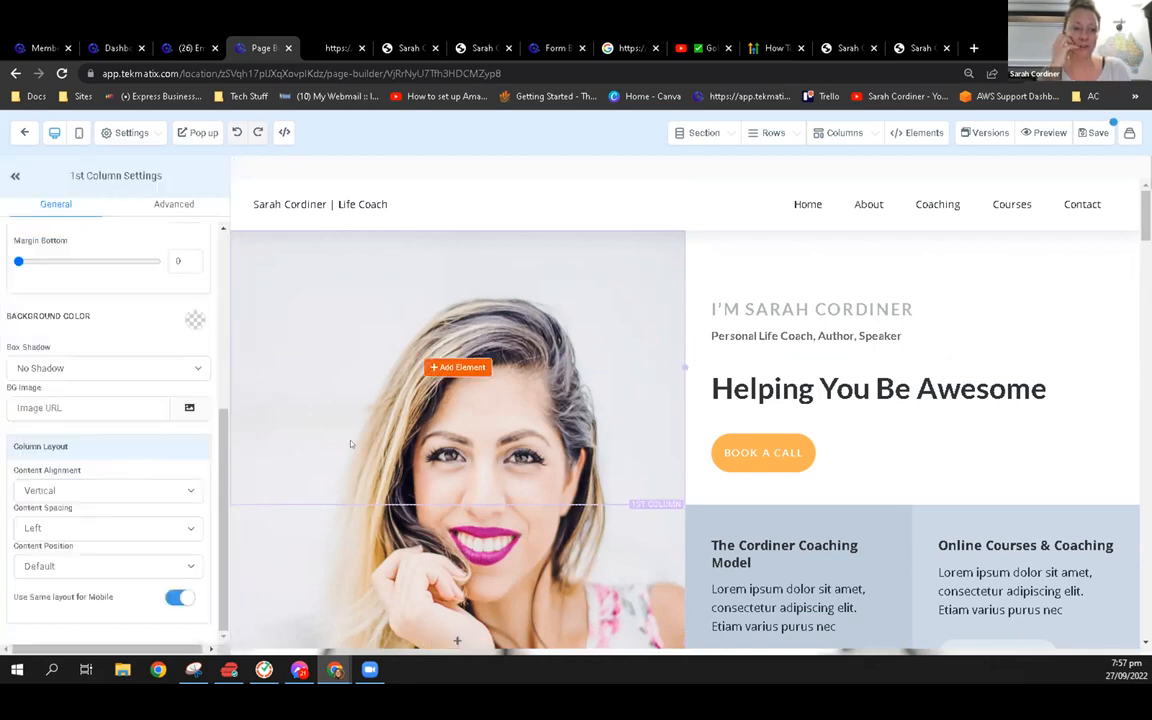
{"action": "scroll", "coordinate": [355, 443], "scroll_direction": "down", "scroll_amount": 5}
{"action": "scroll", "coordinate": [294, 247], "scroll_direction": "up", "scroll_amount": 5}
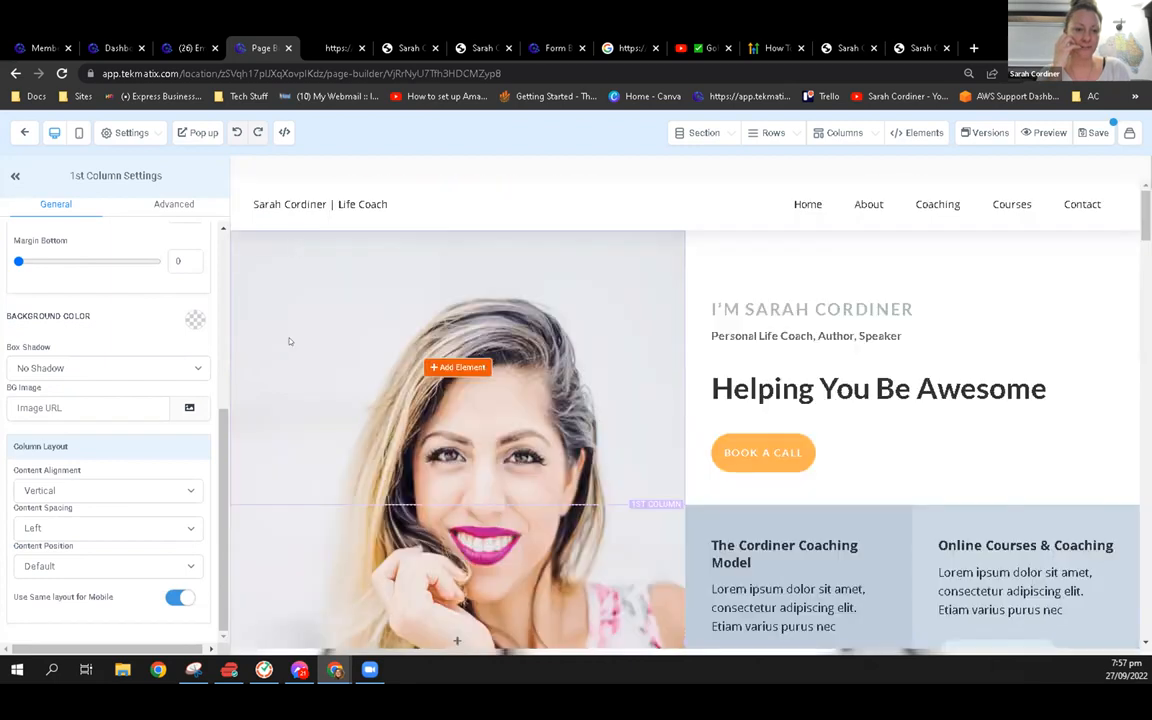
{"action": "scroll", "coordinate": [370, 408], "scroll_direction": "down", "scroll_amount": 3}
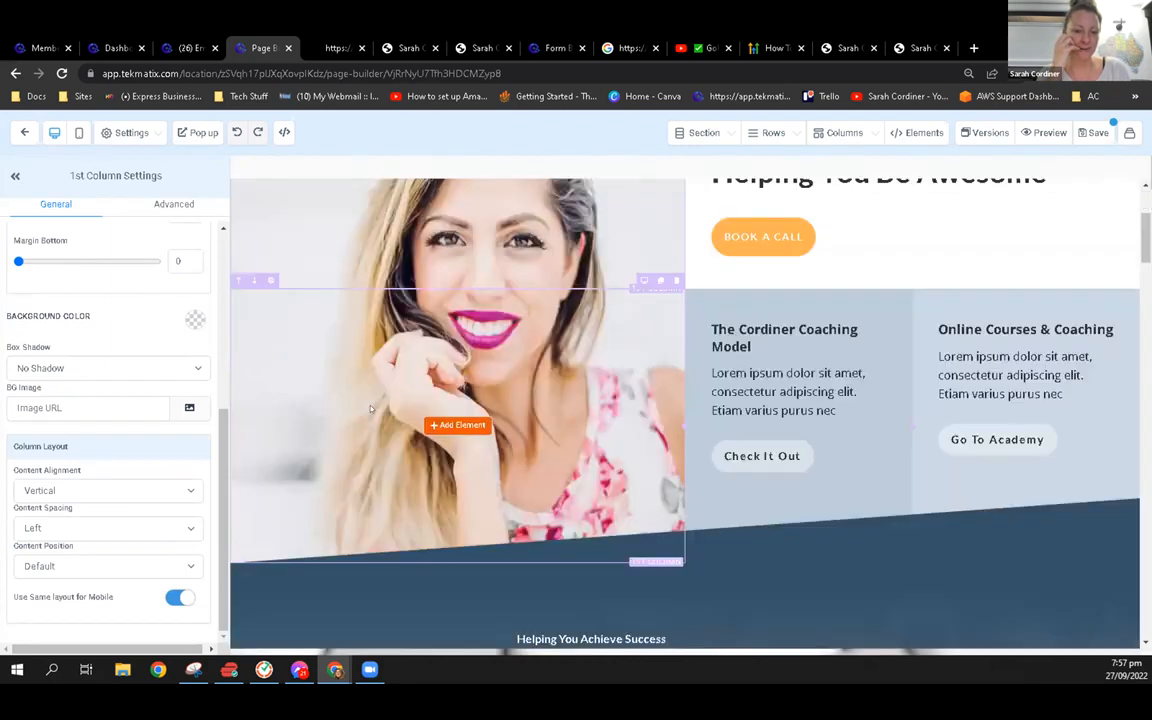
{"action": "scroll", "coordinate": [370, 409], "scroll_direction": "down", "scroll_amount": 2}
{"action": "scroll", "coordinate": [328, 356], "scroll_direction": "up", "scroll_amount": 3}
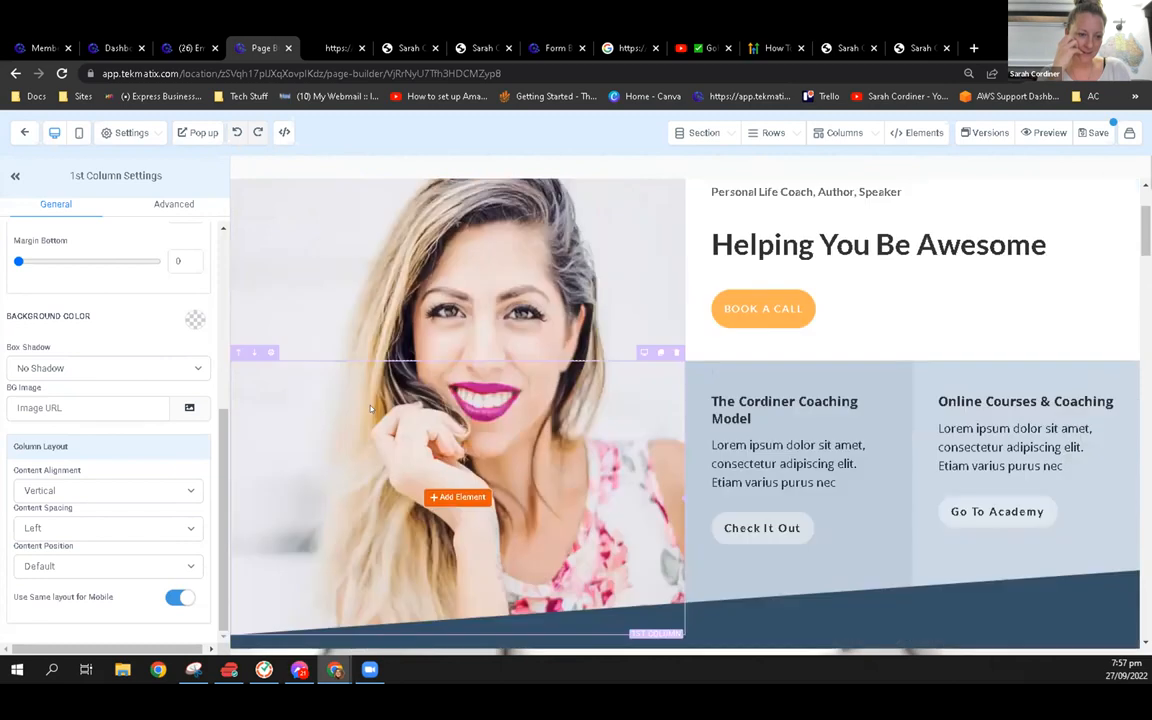
{"action": "scroll", "coordinate": [328, 356], "scroll_direction": "up", "scroll_amount": 2}
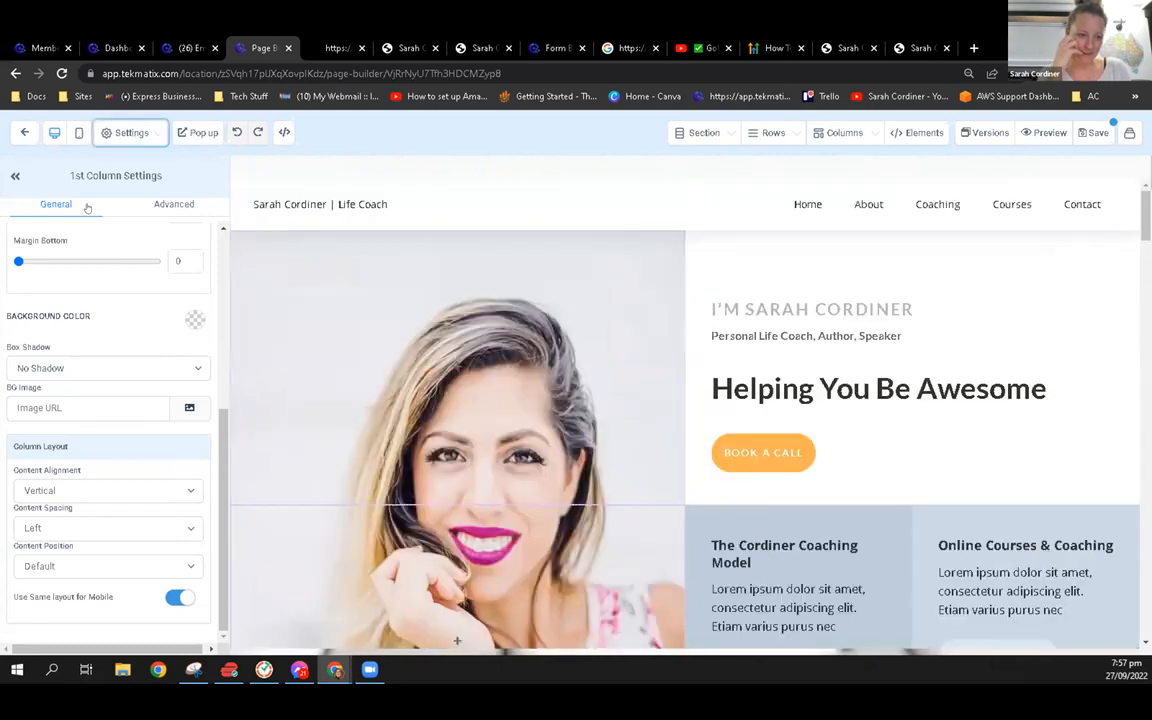
Remove the background image from the page's background settings
{"action": "left_click", "coordinate": [131, 133]}
{"action": "left_click", "coordinate": [140, 235]}
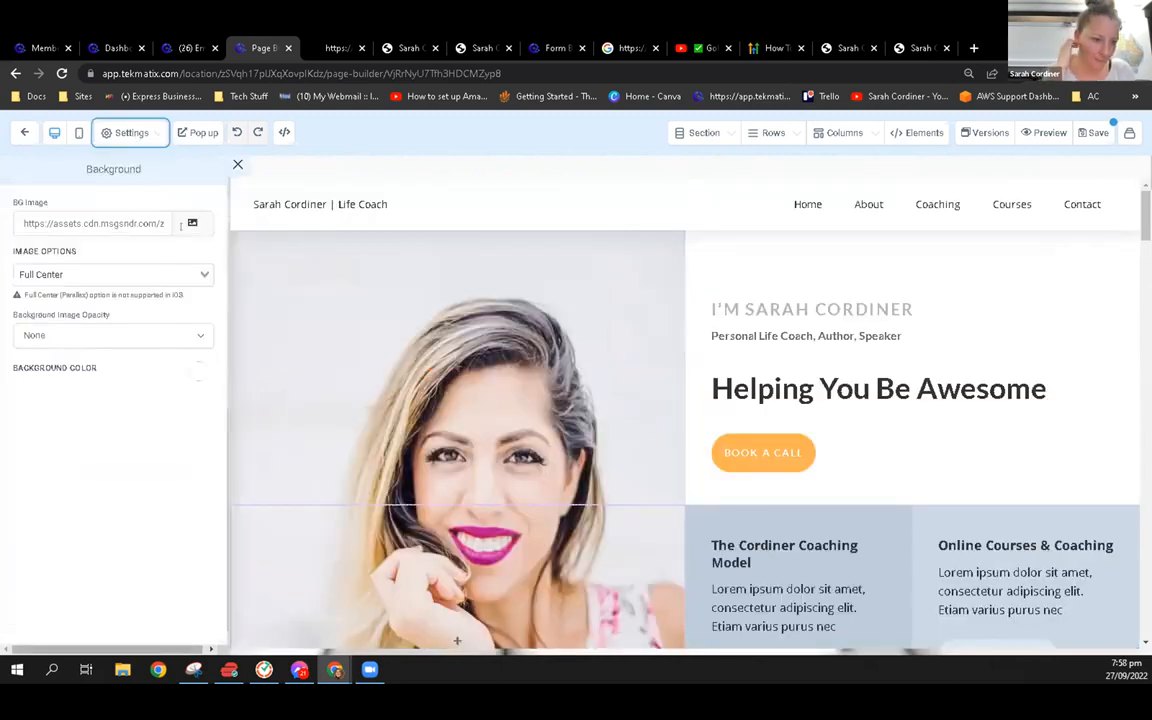
{"action": "left_click", "coordinate": [135, 220]}
{"action": "key", "text": "ctrl+a"}
{"action": "key", "text": "BackSpace"}
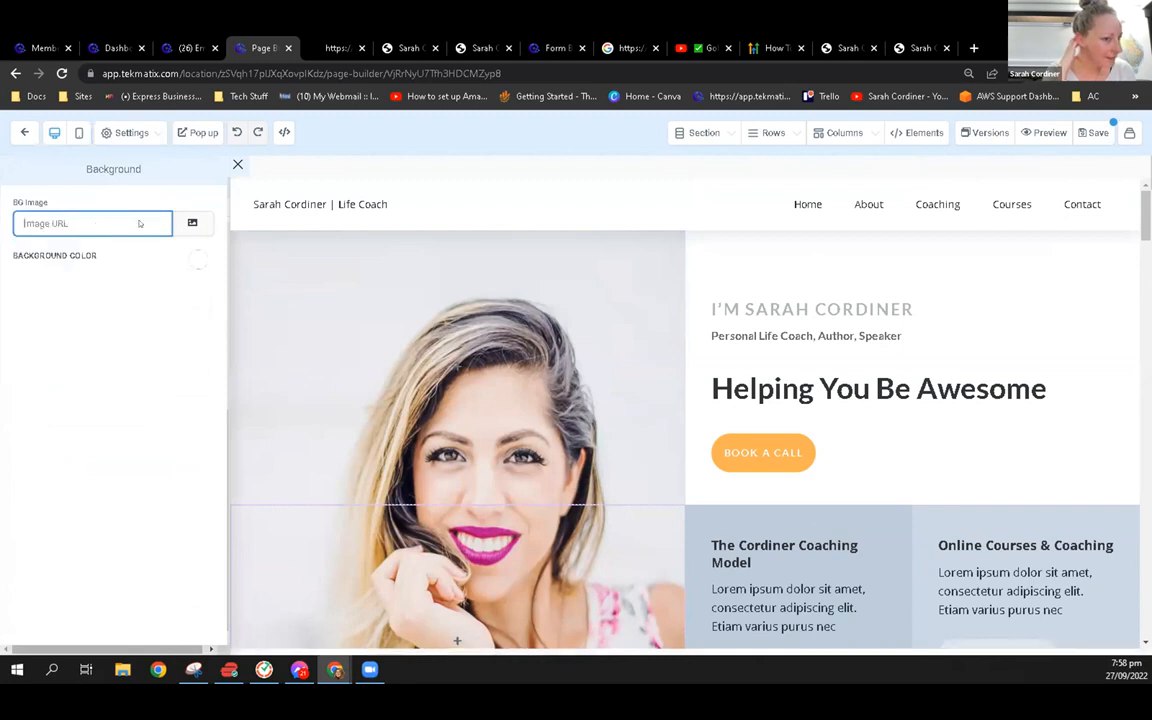
Add a new empty section between the navigation header and the hero photo
{"action": "left_click", "coordinate": [696, 136]}
{"action": "left_click", "coordinate": [648, 163]}
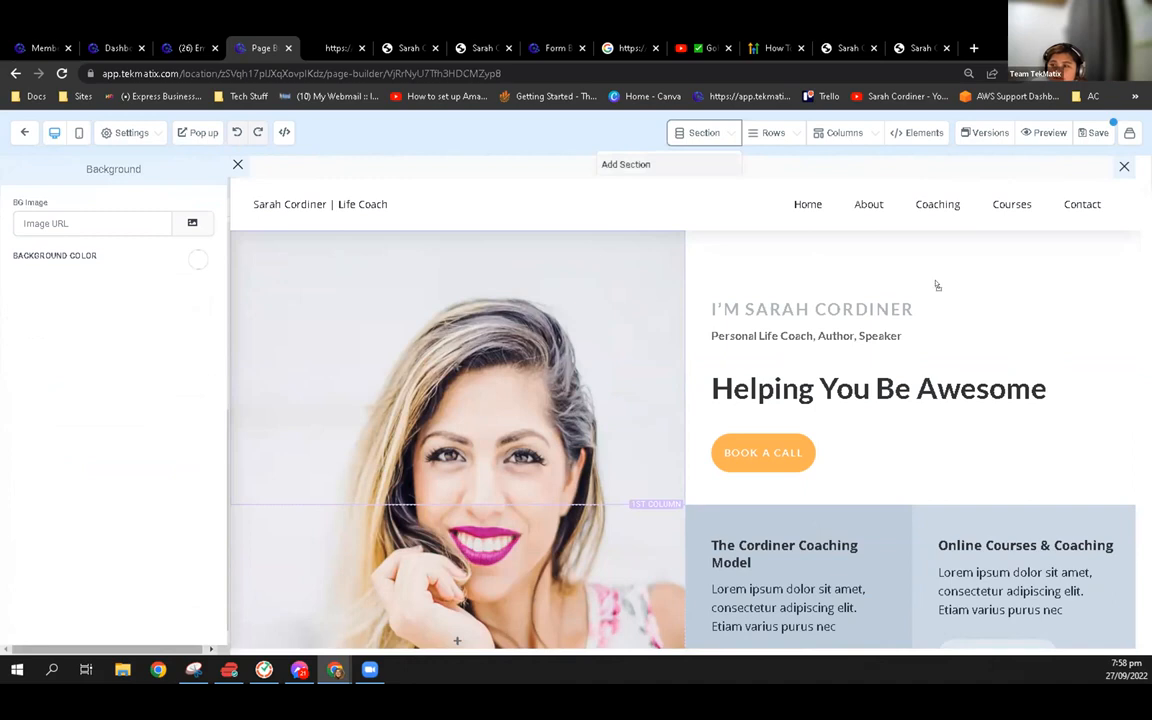
{"action": "left_click_drag", "start_coordinate": [453, 253], "coordinate": [302, 282]}
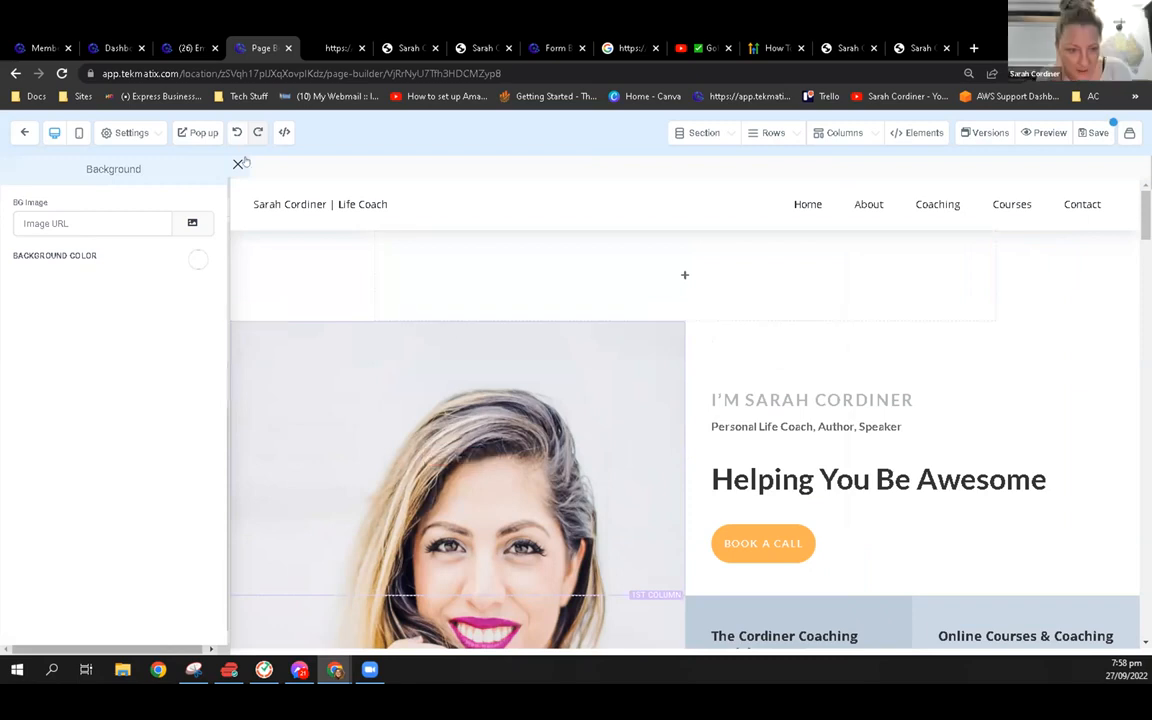
Examine the hero photo column's and the "Unlock Your Full Potential" section's settings, and check the page in mobile view before returning to desktop
{"action": "left_click", "coordinate": [304, 390]}
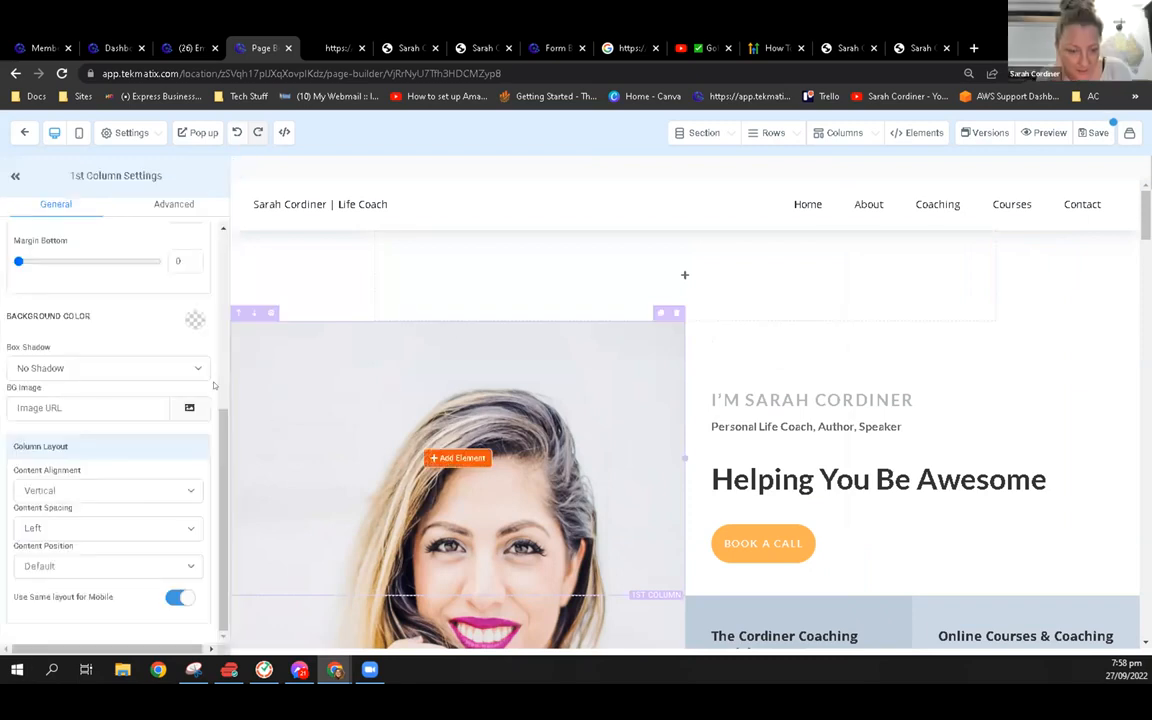
{"action": "scroll", "coordinate": [320, 380], "scroll_direction": "down", "scroll_amount": 3}
{"action": "scroll", "coordinate": [457, 515], "scroll_direction": "up", "scroll_amount": 1}
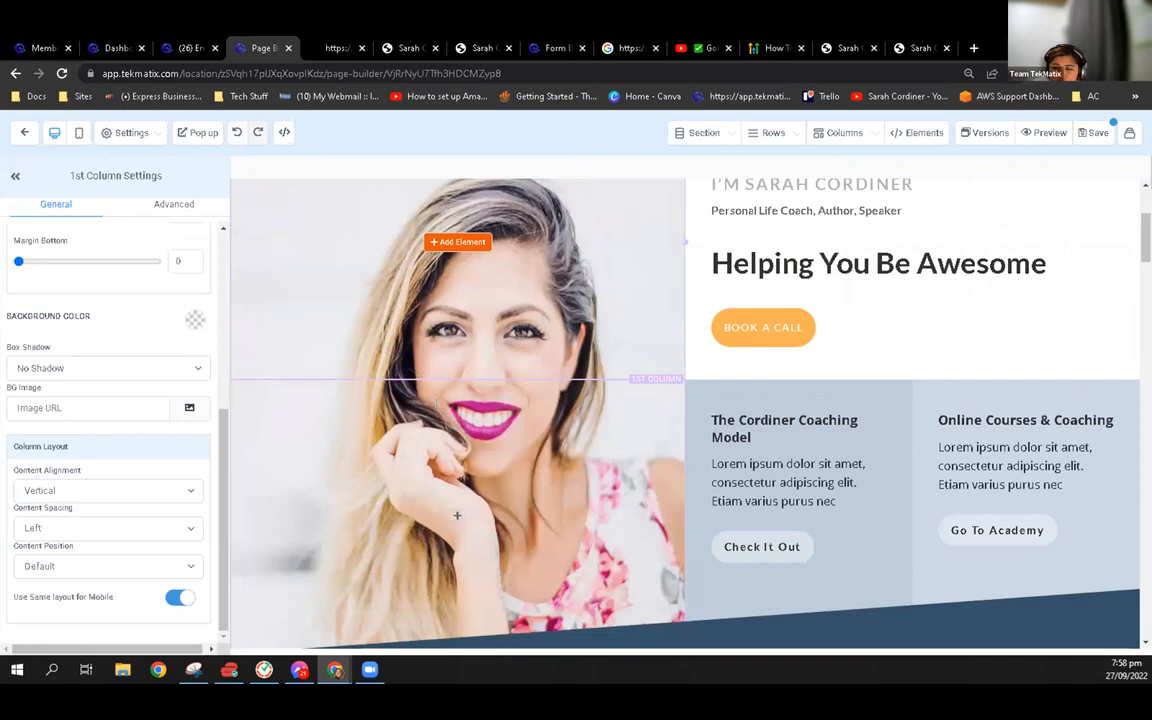
{"action": "scroll", "coordinate": [457, 480], "scroll_direction": "down", "scroll_amount": 1}
{"action": "scroll", "coordinate": [612, 275], "scroll_direction": "down", "scroll_amount": 4}
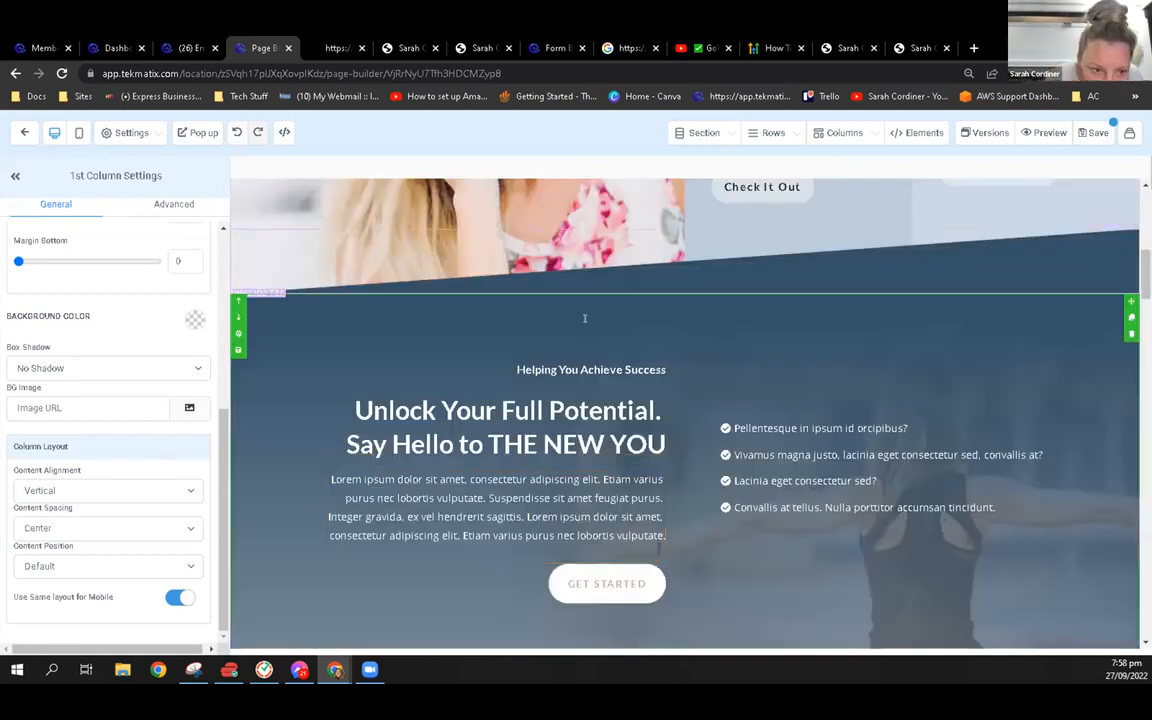
{"action": "scroll", "coordinate": [892, 380], "scroll_direction": "up", "scroll_amount": 1}
{"action": "left_click", "coordinate": [892, 380]}
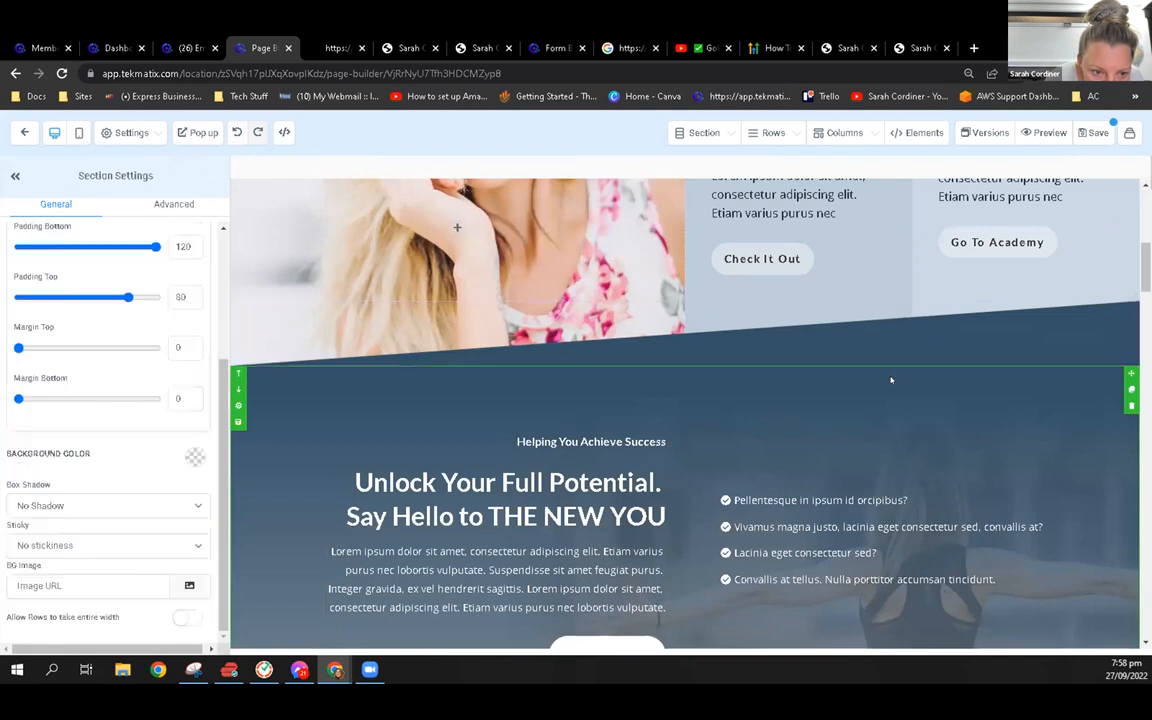
{"action": "left_click", "coordinate": [79, 133]}
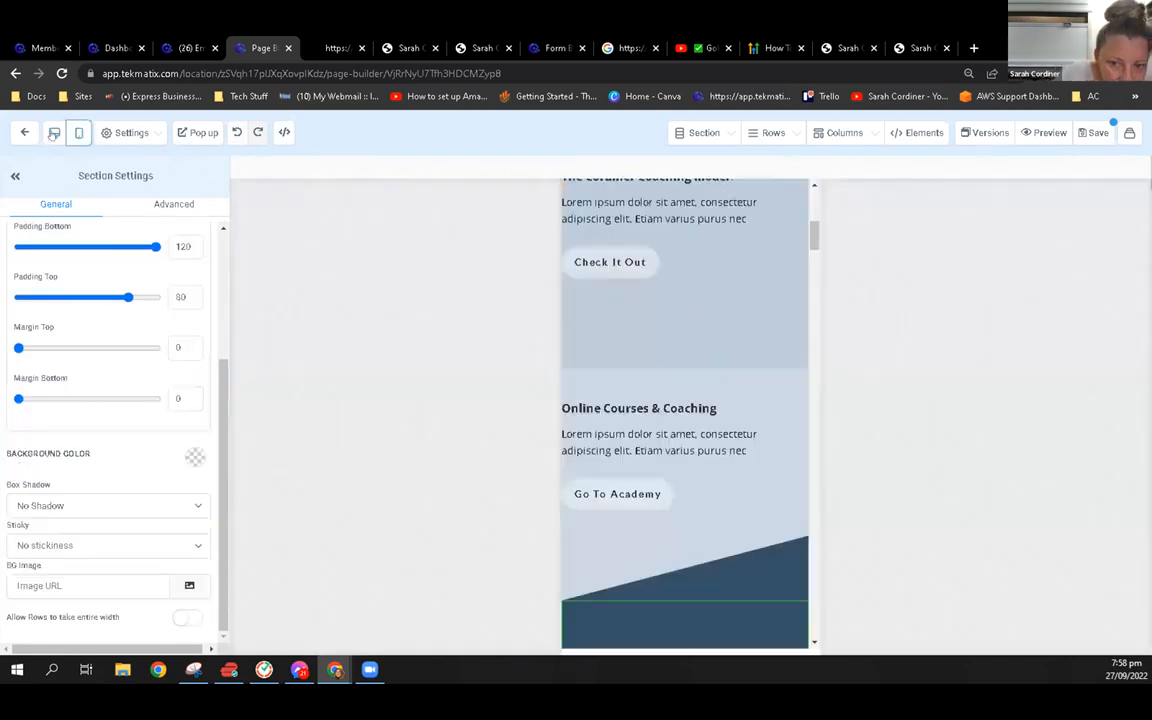
{"action": "left_click", "coordinate": [54, 133]}
Set the page's background color to red, check it against the page sections, and switch it to transparent
{"action": "left_click", "coordinate": [125, 132]}
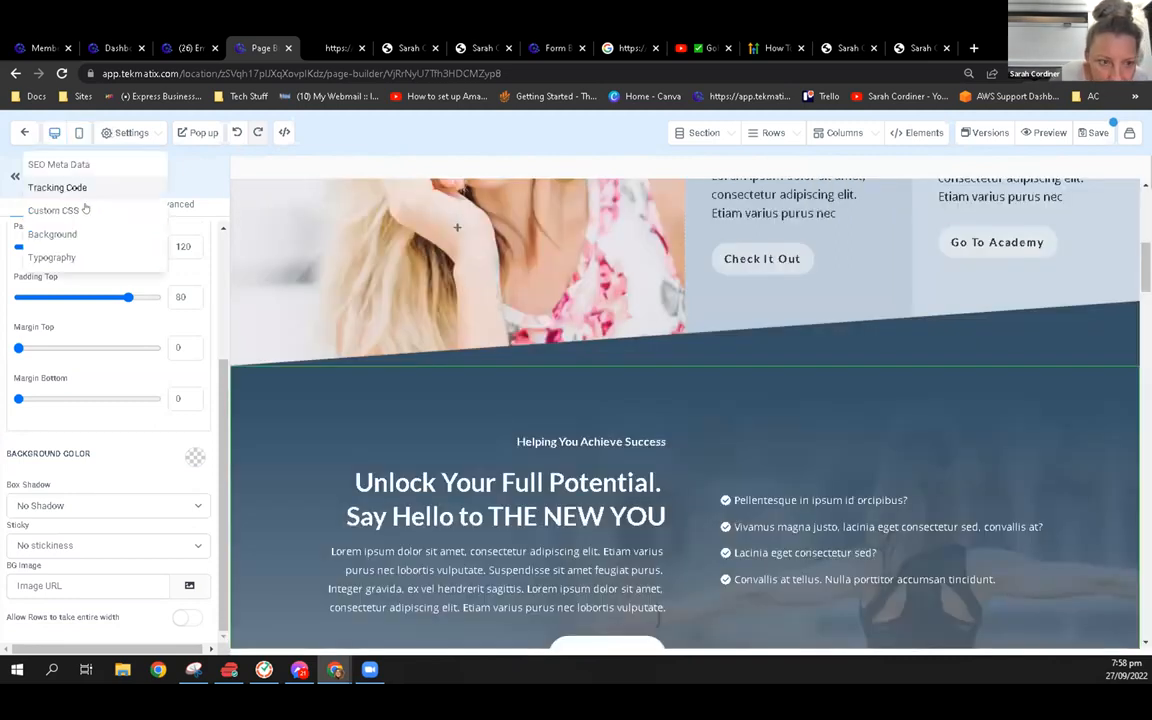
{"action": "left_click", "coordinate": [133, 232]}
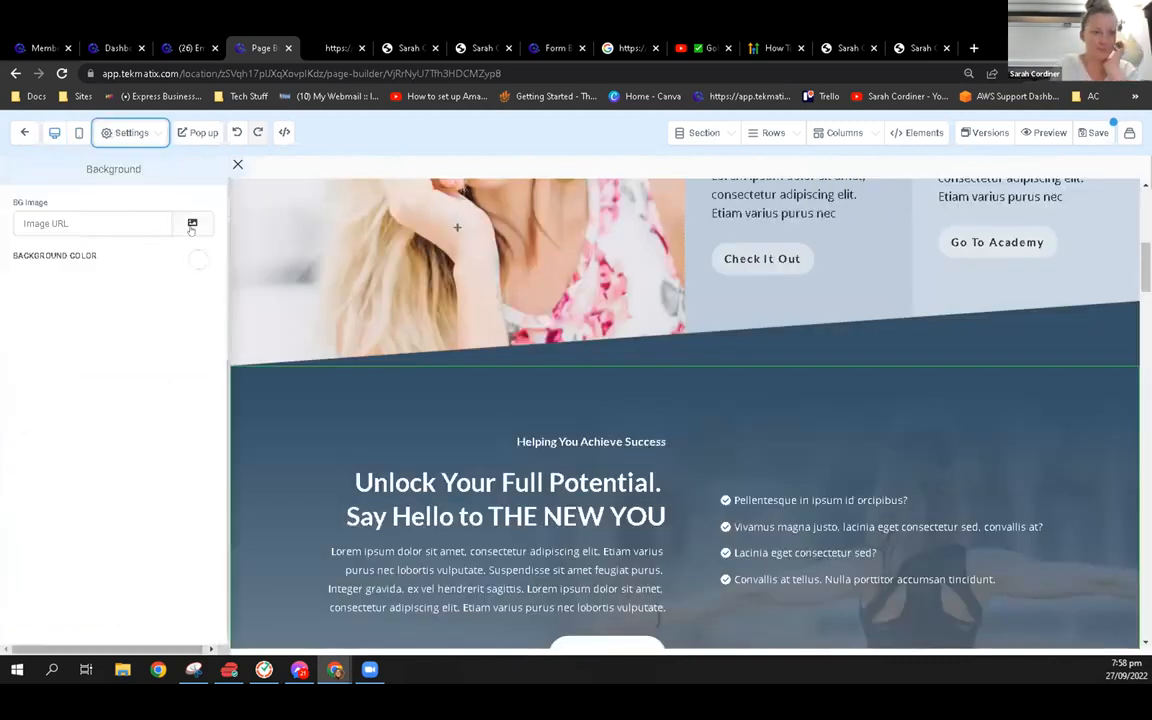
{"action": "left_click", "coordinate": [198, 259]}
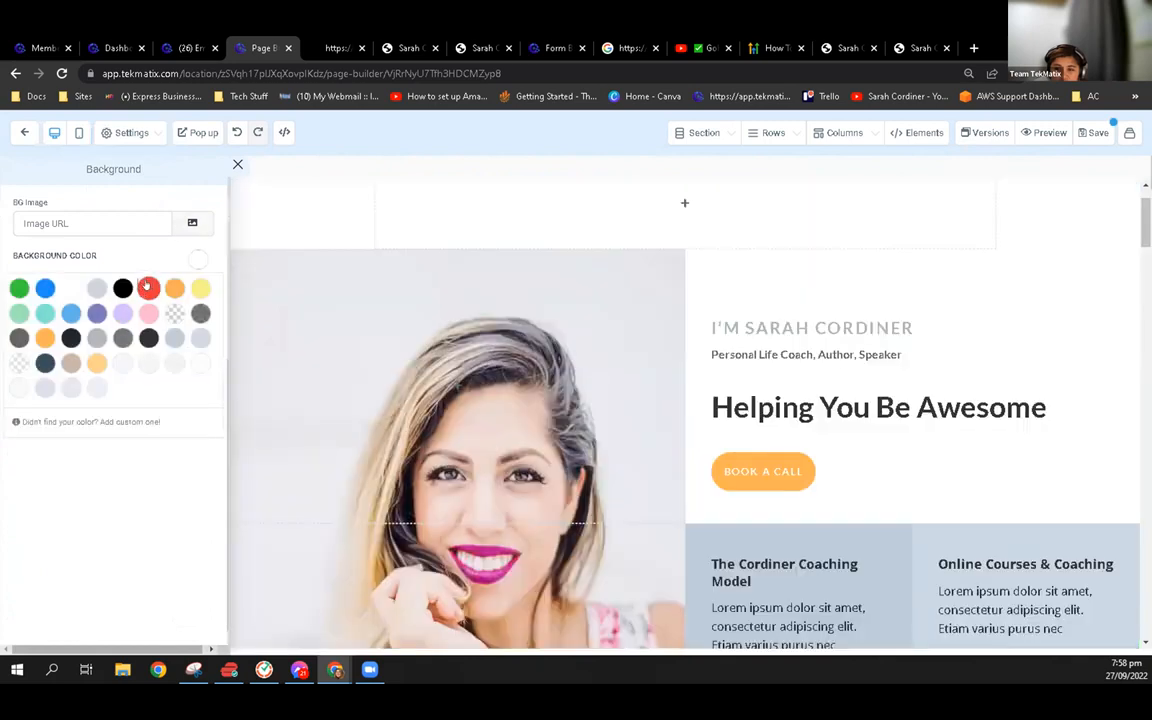
{"action": "left_click", "coordinate": [147, 288]}
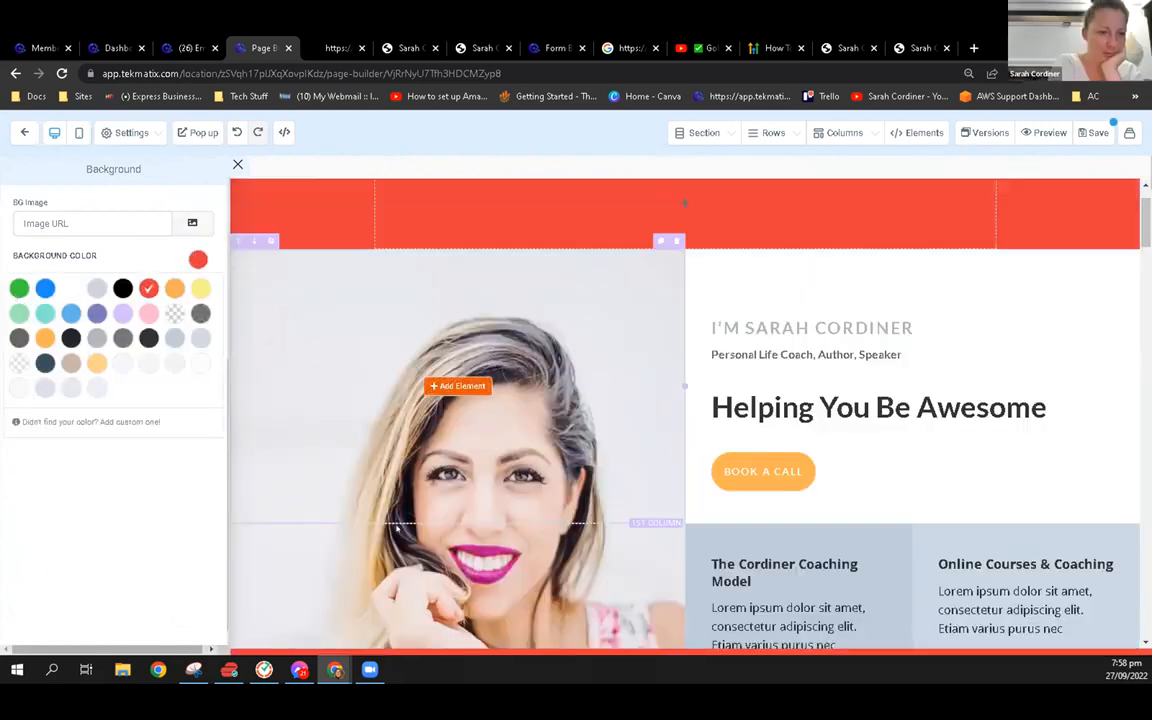
{"action": "scroll", "coordinate": [433, 397], "scroll_direction": "down", "scroll_amount": 4}
{"action": "scroll", "coordinate": [278, 353], "scroll_direction": "up", "scroll_amount": 5}
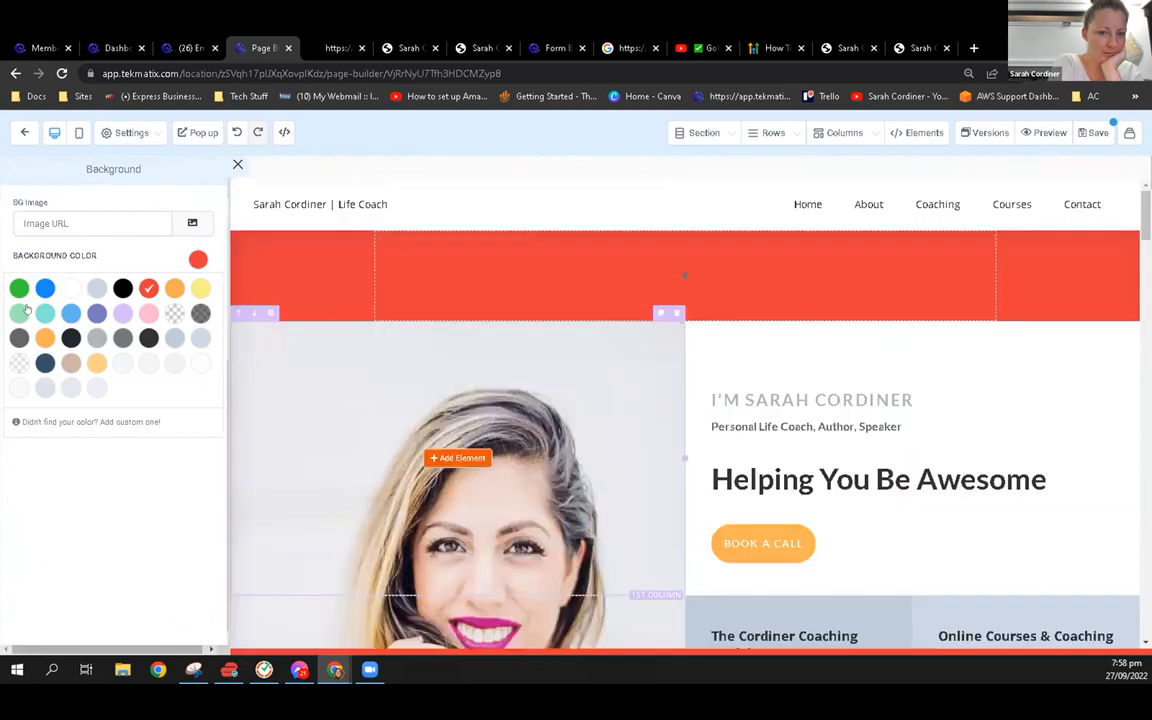
{"action": "left_click", "coordinate": [175, 313]}
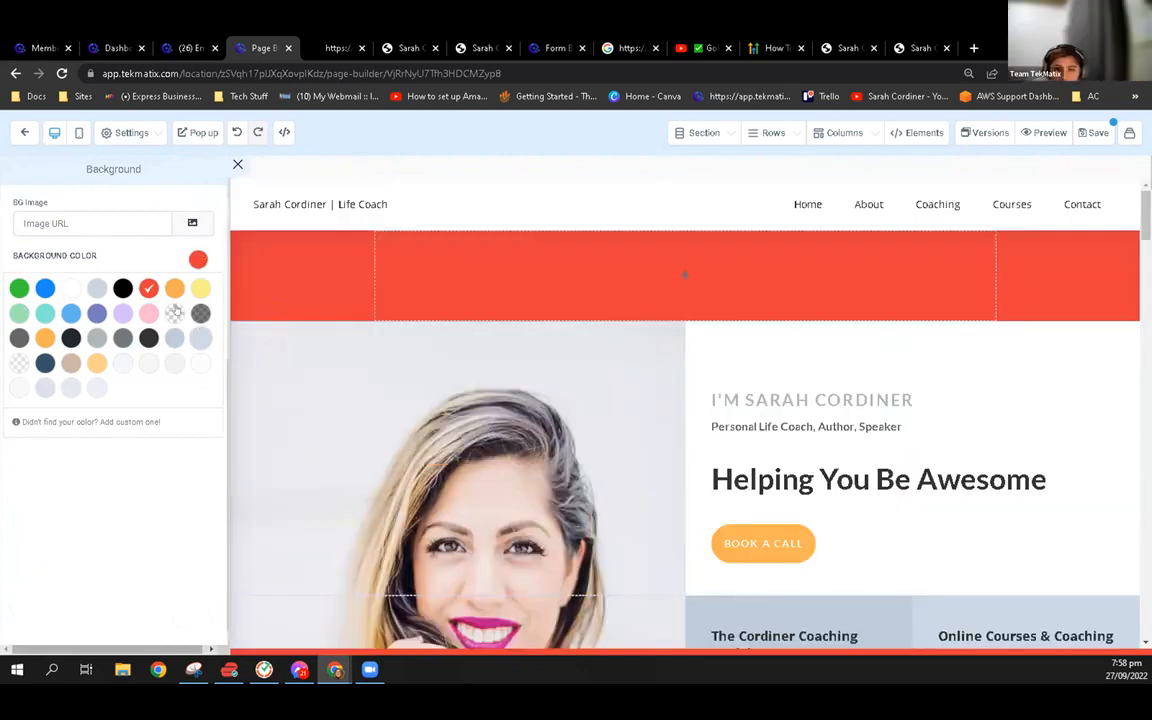
Examine the row, column and section layout options, close them, and look over the hero area
{"action": "left_click", "coordinate": [779, 137]}
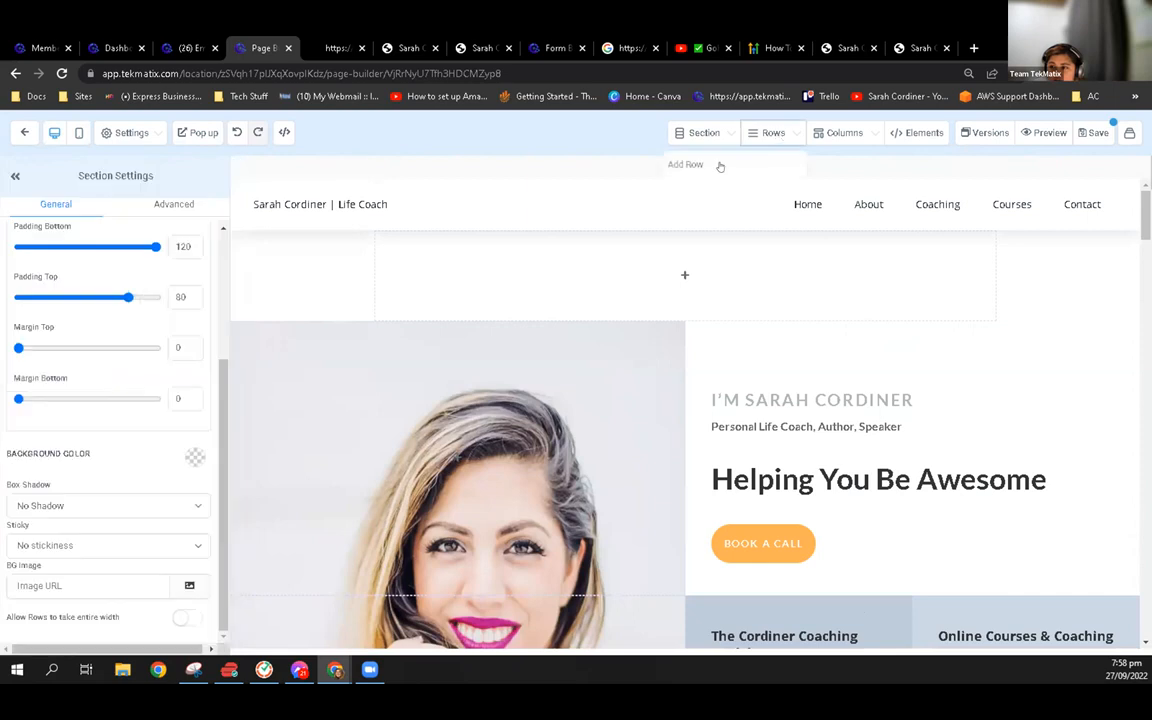
{"action": "left_click", "coordinate": [807, 162]}
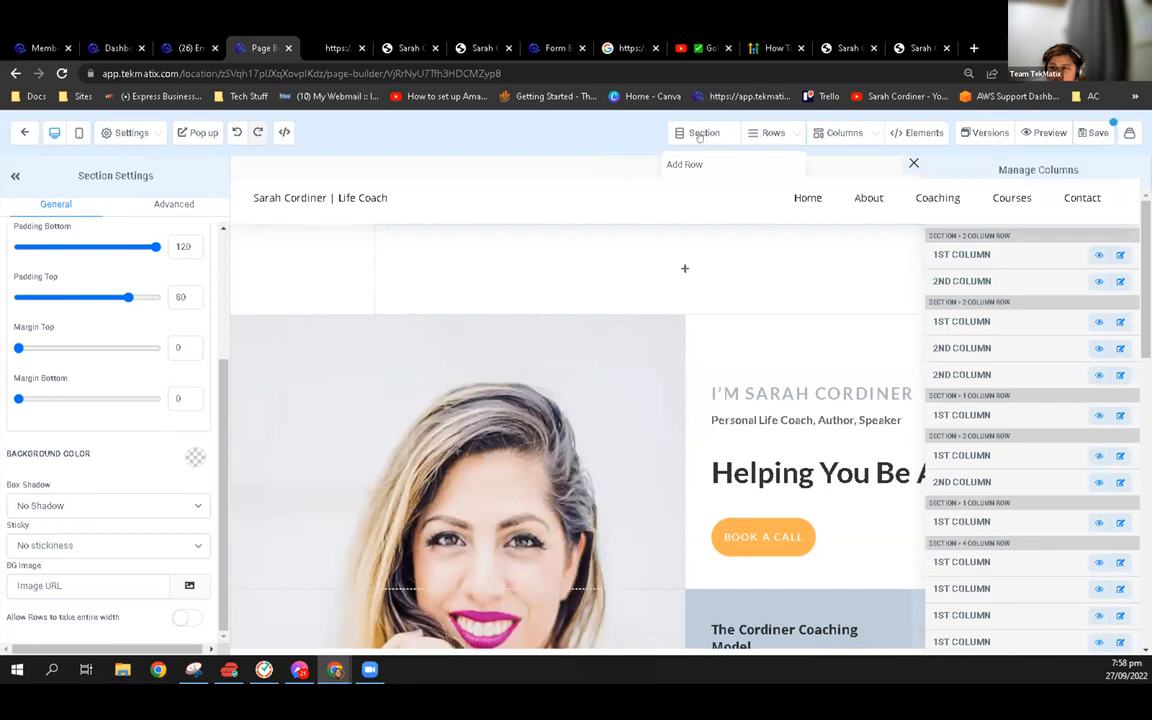
{"action": "left_click", "coordinate": [700, 132]}
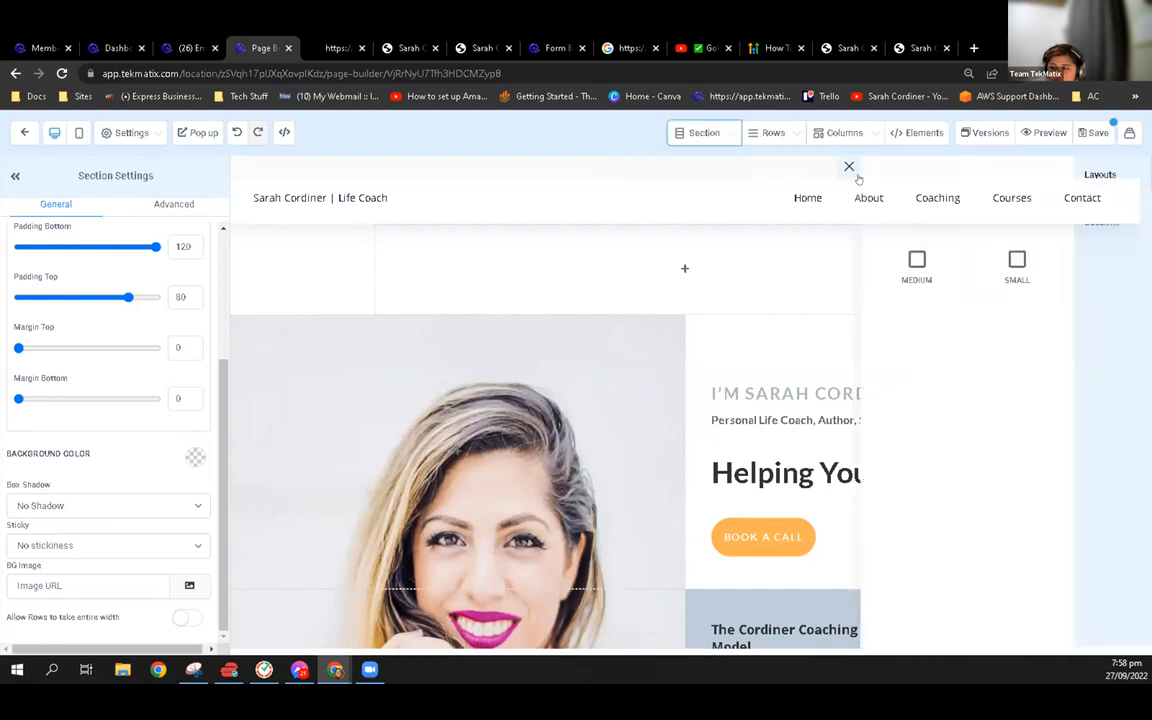
{"action": "left_click", "coordinate": [385, 407]}
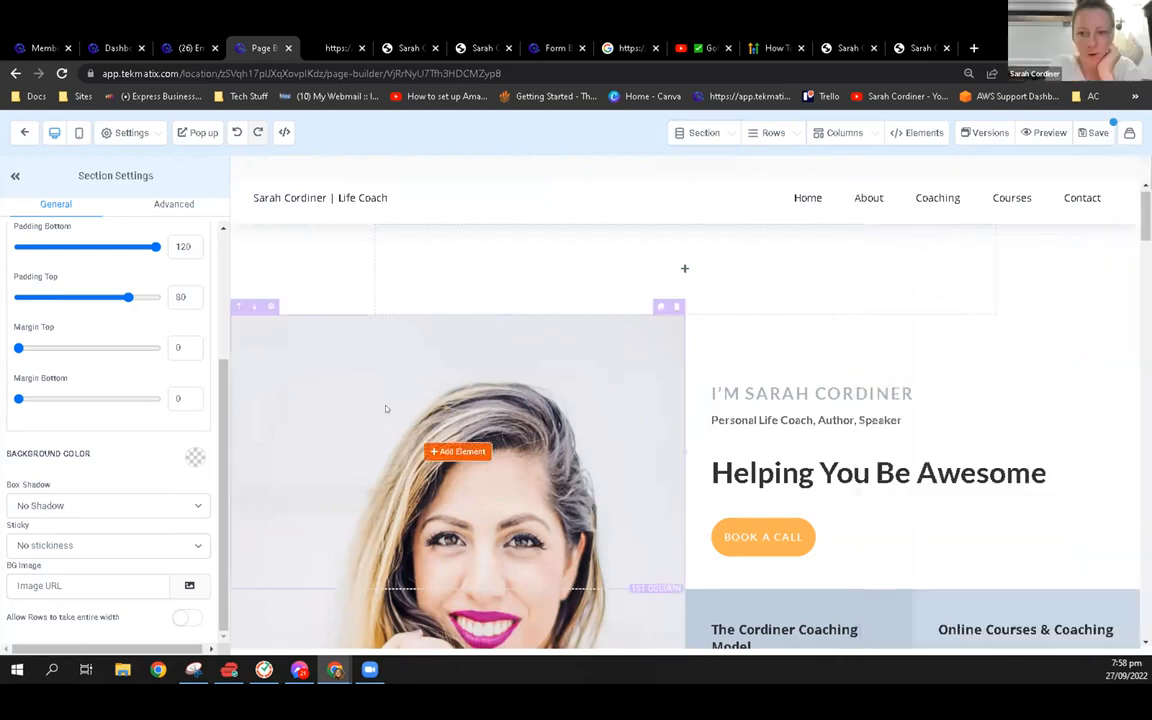
{"action": "scroll", "coordinate": [385, 407], "scroll_direction": "down", "scroll_amount": 4}
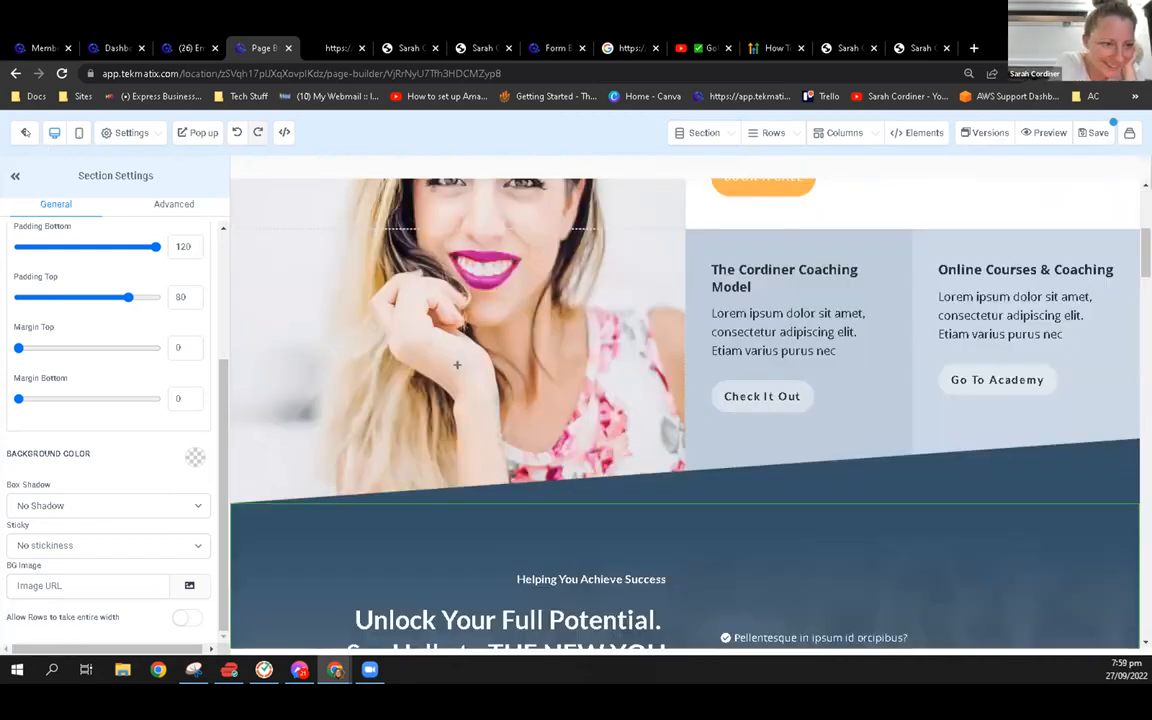
Leave the page editor and open Coach Website 2 from the list of websites
{"action": "left_click", "coordinate": [25, 133]}
{"action": "left_click", "coordinate": [648, 154]}
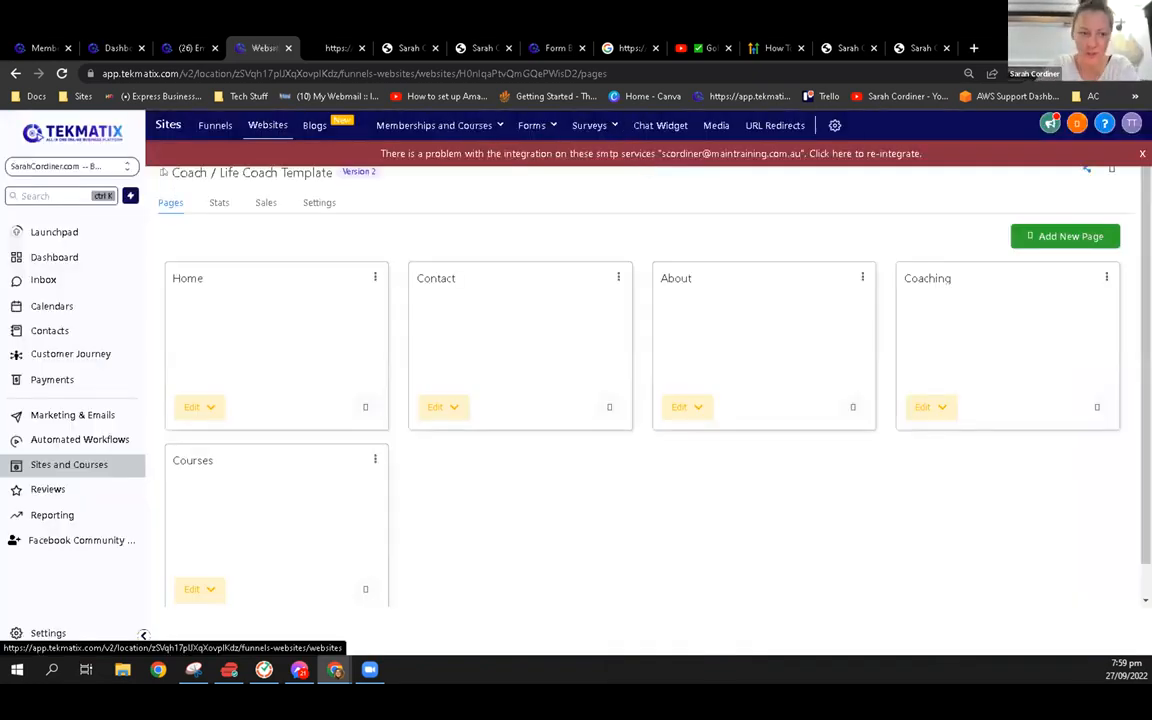
{"action": "left_click", "coordinate": [163, 172]}
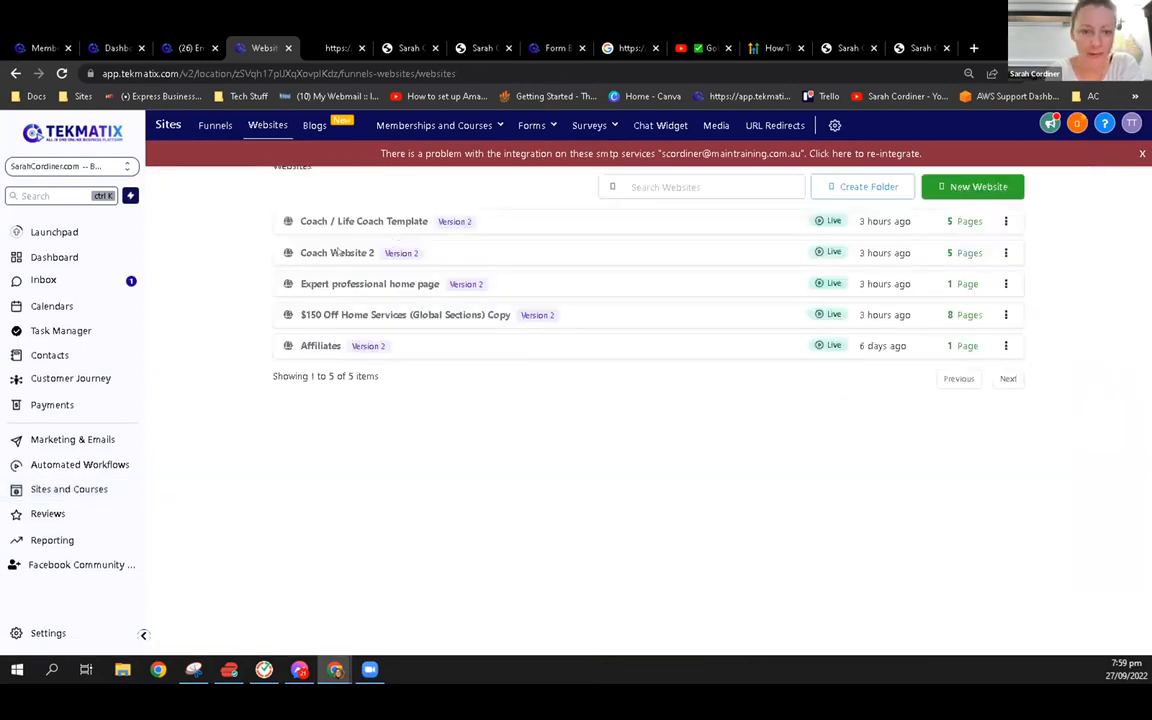
{"action": "left_click", "coordinate": [338, 252]}
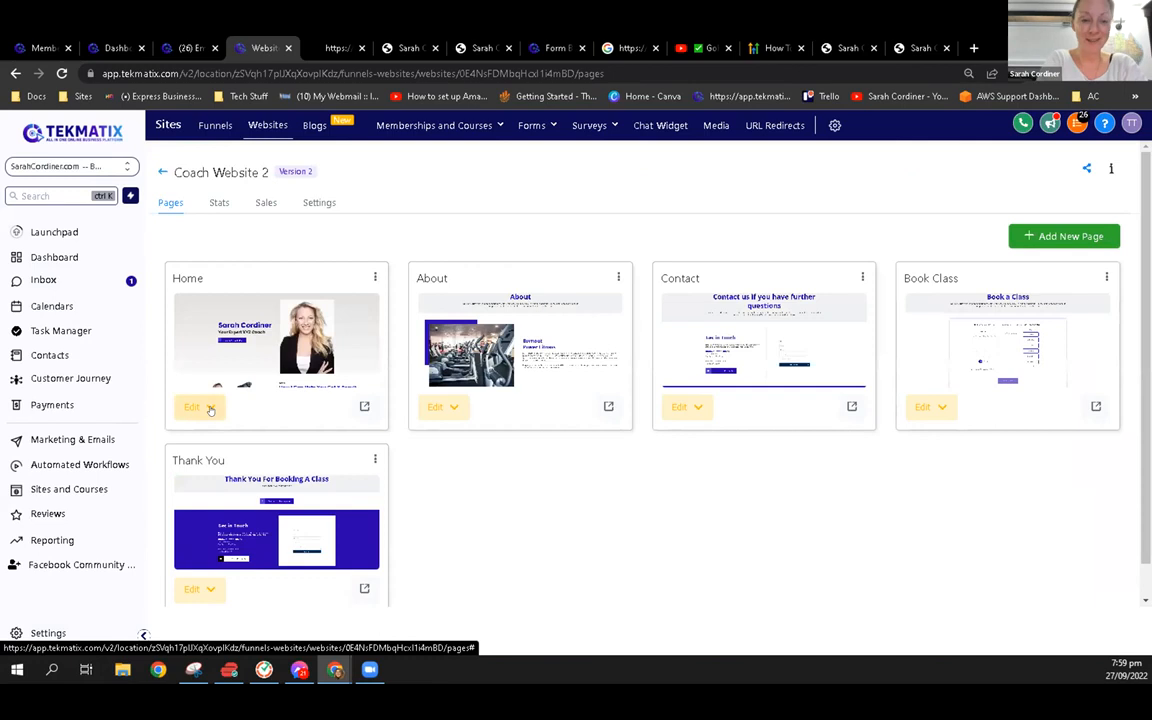
Open the first staff member's record in the My Staff settings and examine the call, voicemail and availability sections
{"action": "left_click", "coordinate": [50, 632]}
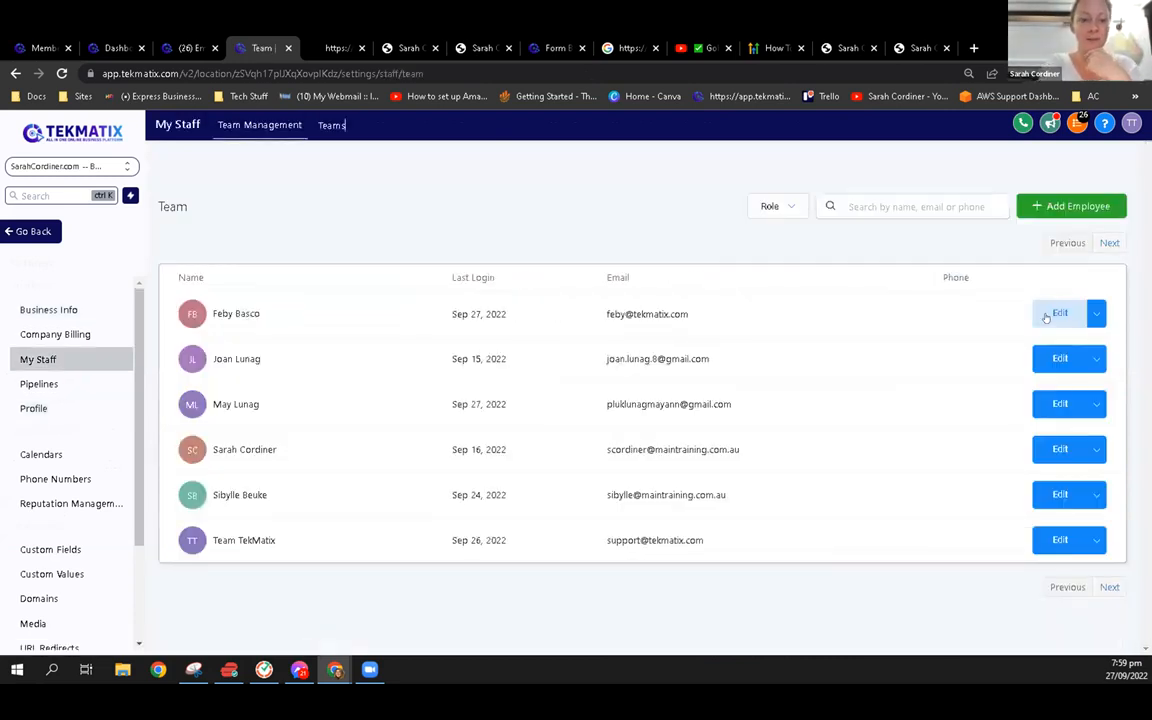
{"action": "left_click", "coordinate": [1058, 314]}
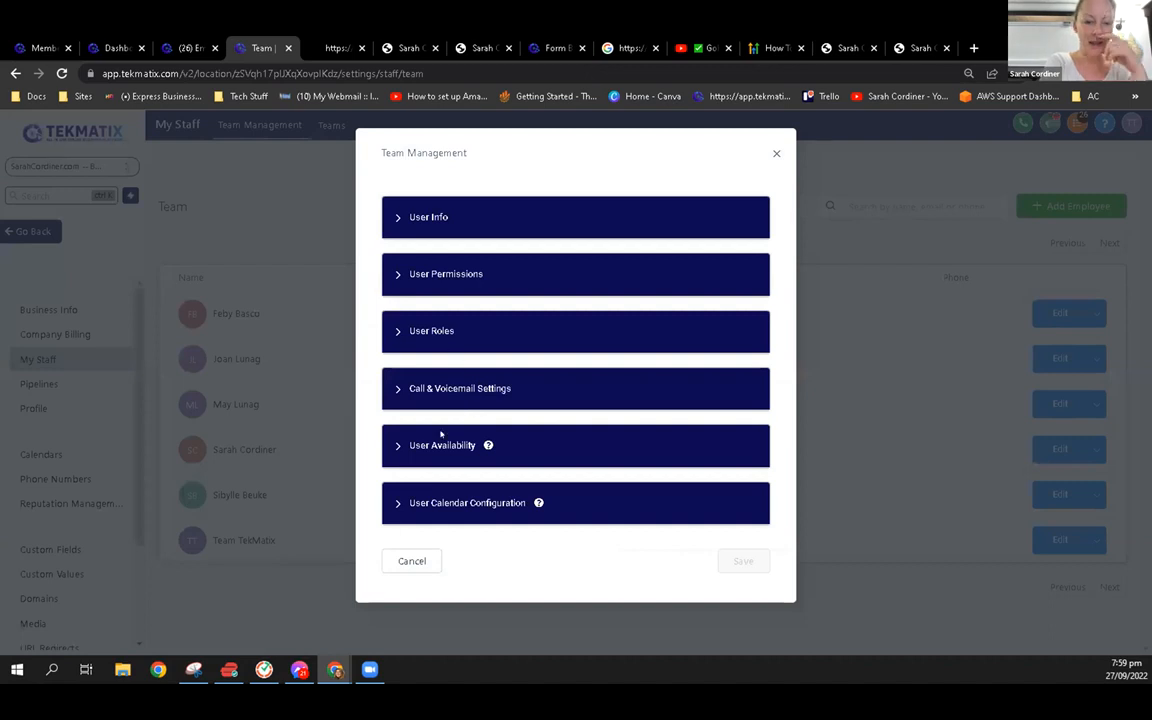
{"action": "left_click", "coordinate": [452, 398]}
{"action": "left_click", "coordinate": [448, 474]}
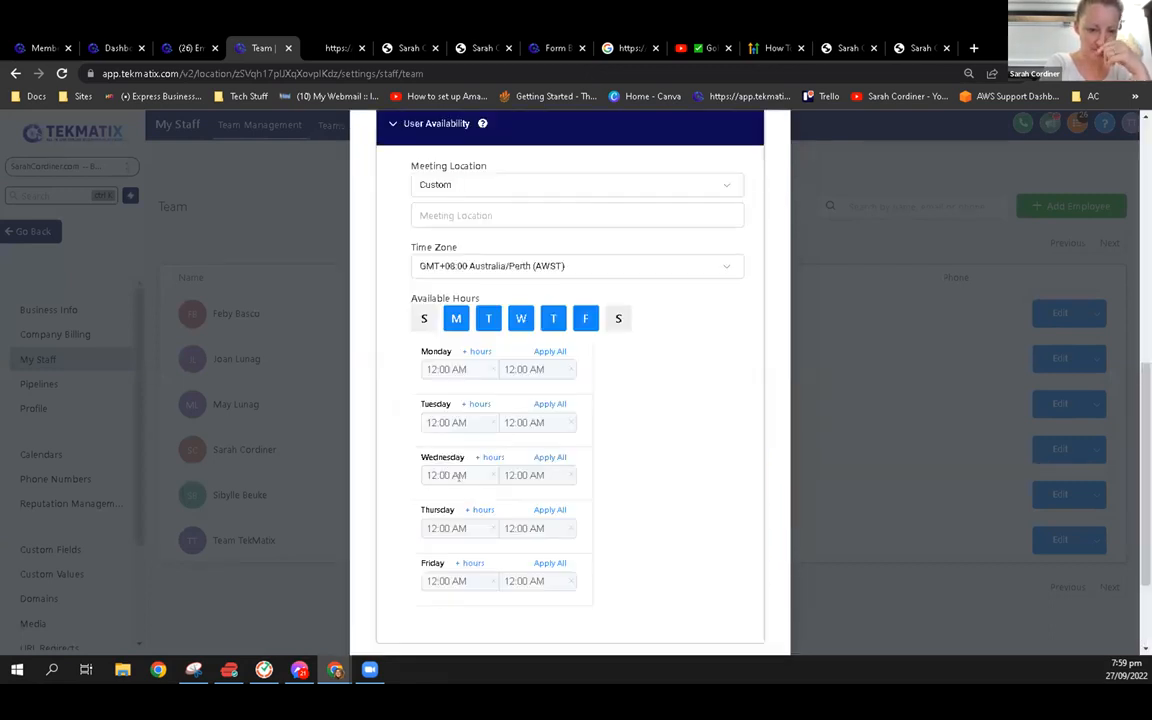
Expand the staff member's User Permissions and User Info, and find the email signature settings
{"action": "scroll", "coordinate": [480, 420], "scroll_direction": "up", "scroll_amount": 8}
{"action": "left_click", "coordinate": [434, 273]}
{"action": "left_click", "coordinate": [432, 218]}
{"action": "scroll", "coordinate": [523, 466], "scroll_direction": "down", "scroll_amount": 2}
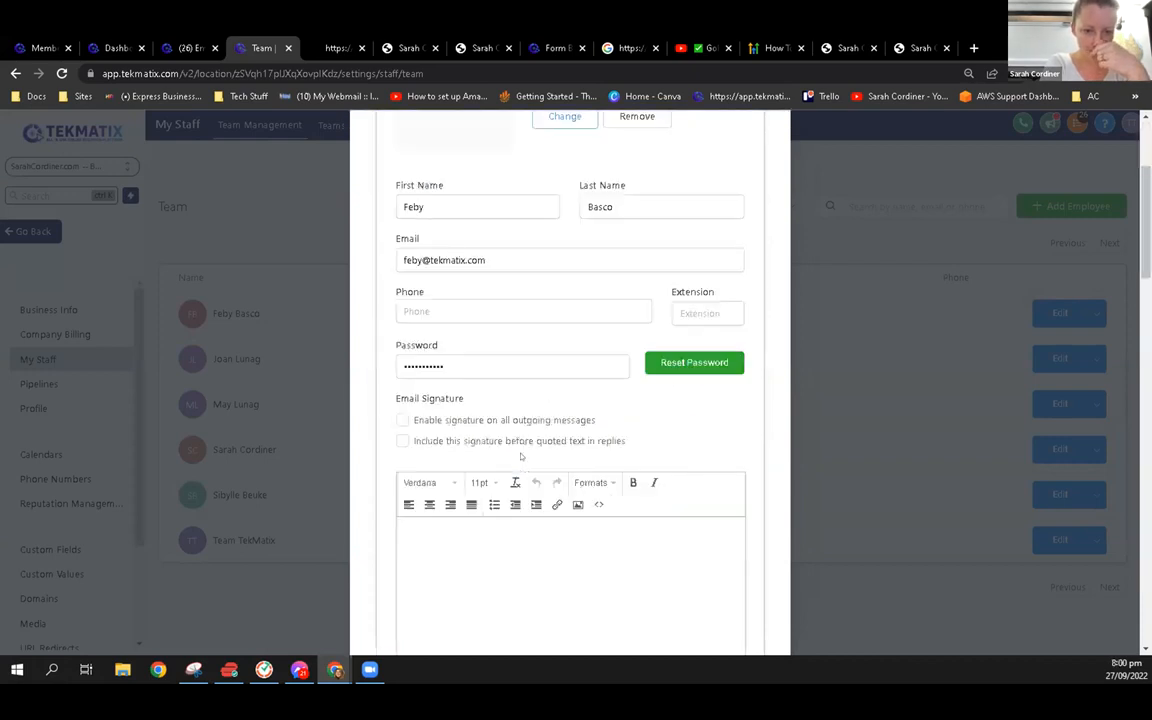
{"action": "scroll", "coordinate": [480, 410], "scroll_direction": "down", "scroll_amount": 3}
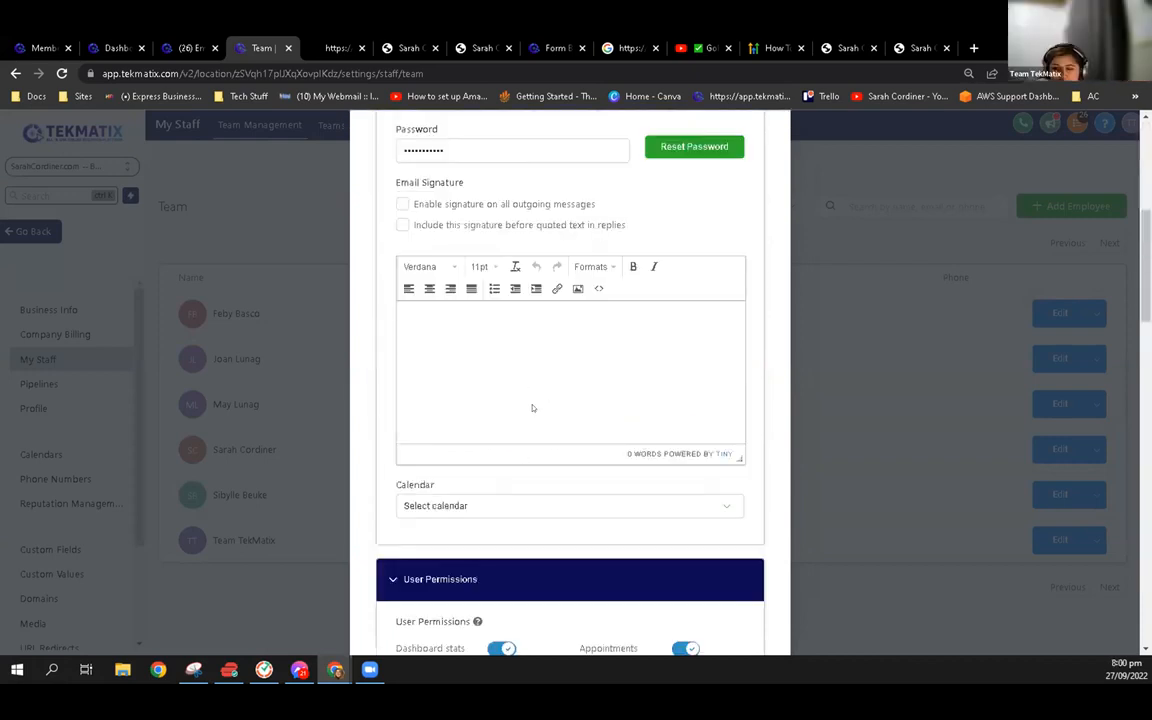
Try enabling the signature on all outgoing messages, and enter and clear the sample text "asd" in the signature editor
{"action": "left_click", "coordinate": [403, 205]}
{"action": "left_click", "coordinate": [402, 225]}
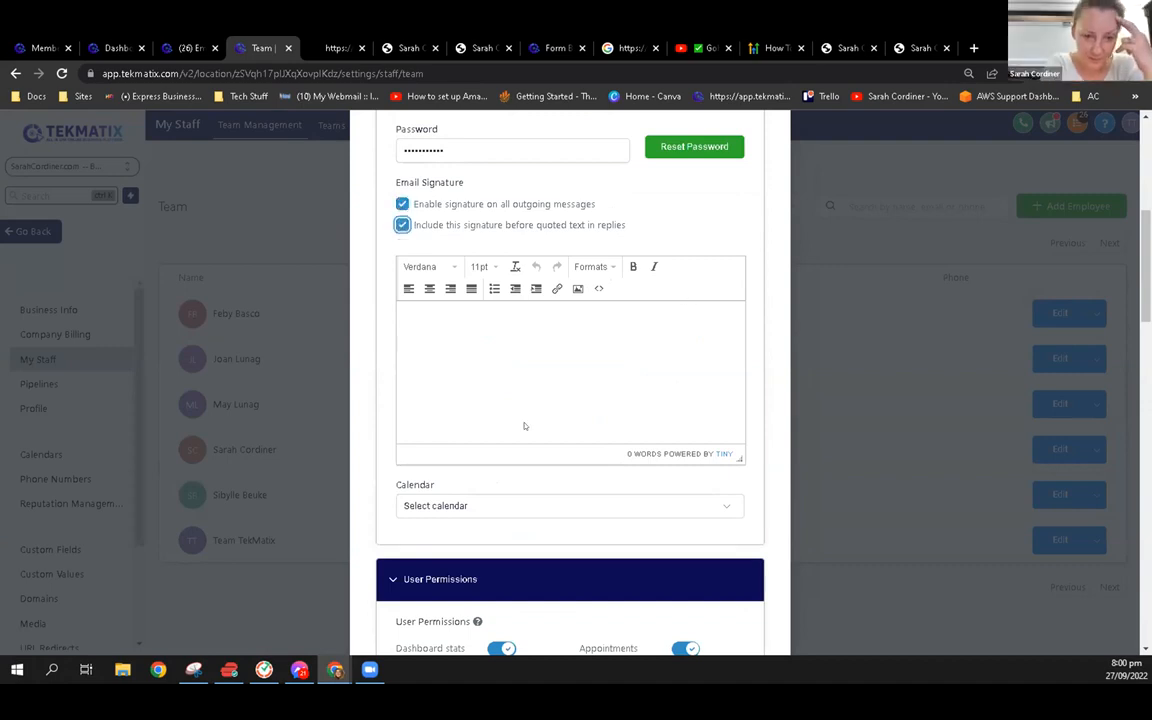
{"action": "scroll", "coordinate": [523, 426], "scroll_direction": "up", "scroll_amount": 6}
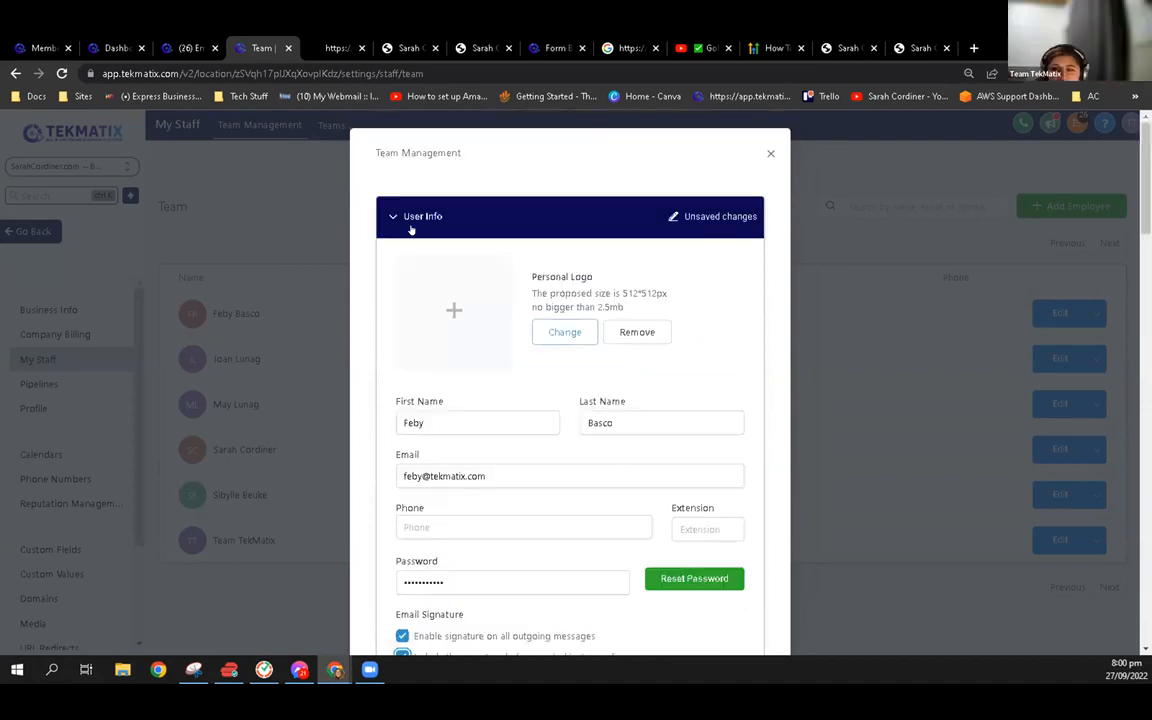
{"action": "scroll", "coordinate": [426, 314], "scroll_direction": "down", "scroll_amount": 3}
{"action": "scroll", "coordinate": [511, 375], "scroll_direction": "down", "scroll_amount": 3}
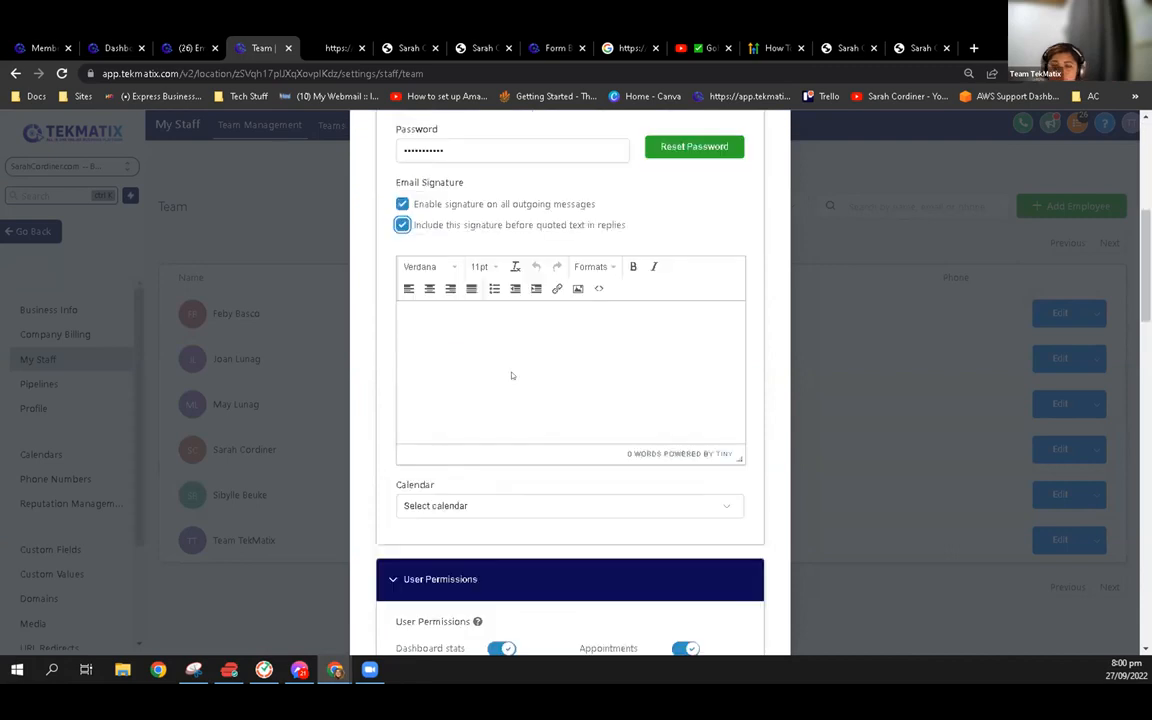
{"action": "left_click", "coordinate": [475, 327]}
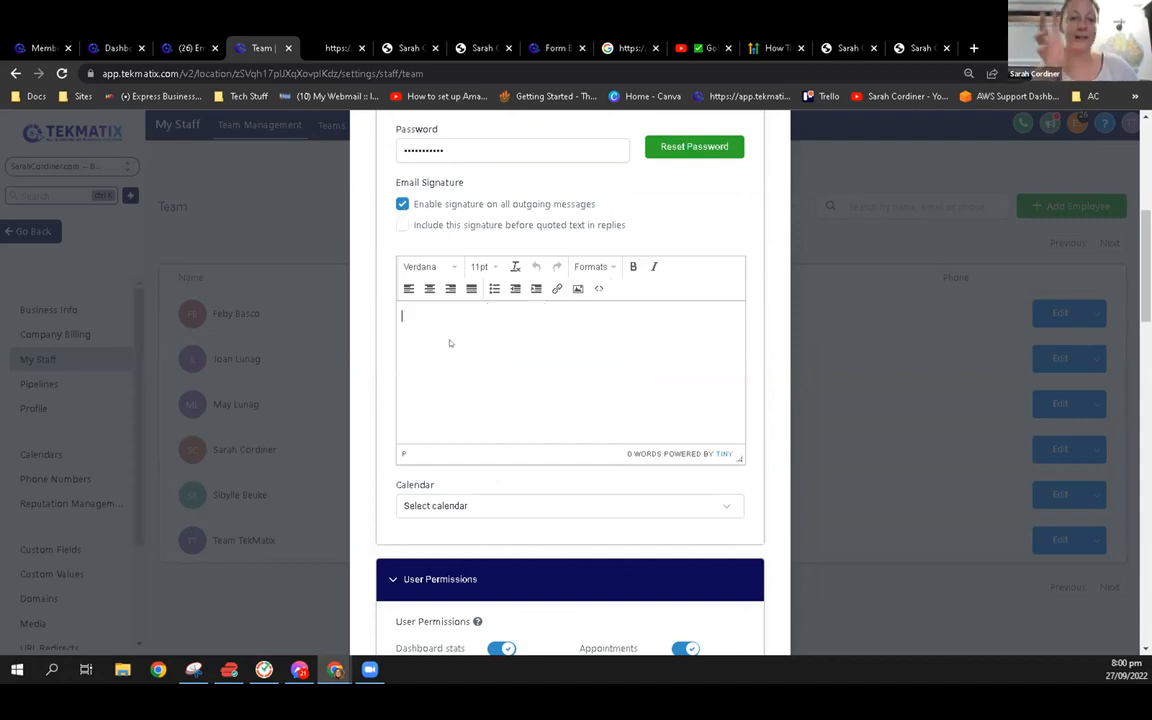
{"action": "type", "text": "asd"}
{"action": "key", "text": "ctrl+a"}
{"action": "key", "text": "BackSpace"}
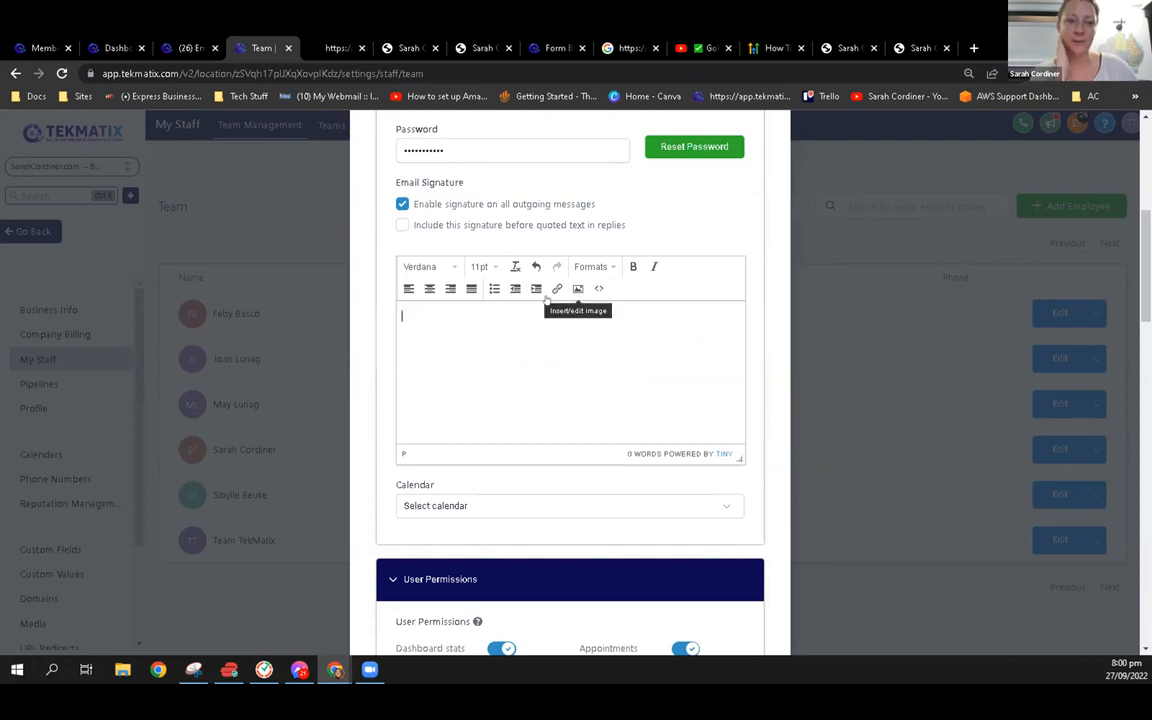
Examine the signature editor's image insertion options, and close the staff member's record without saving
{"action": "left_click", "coordinate": [578, 288]}
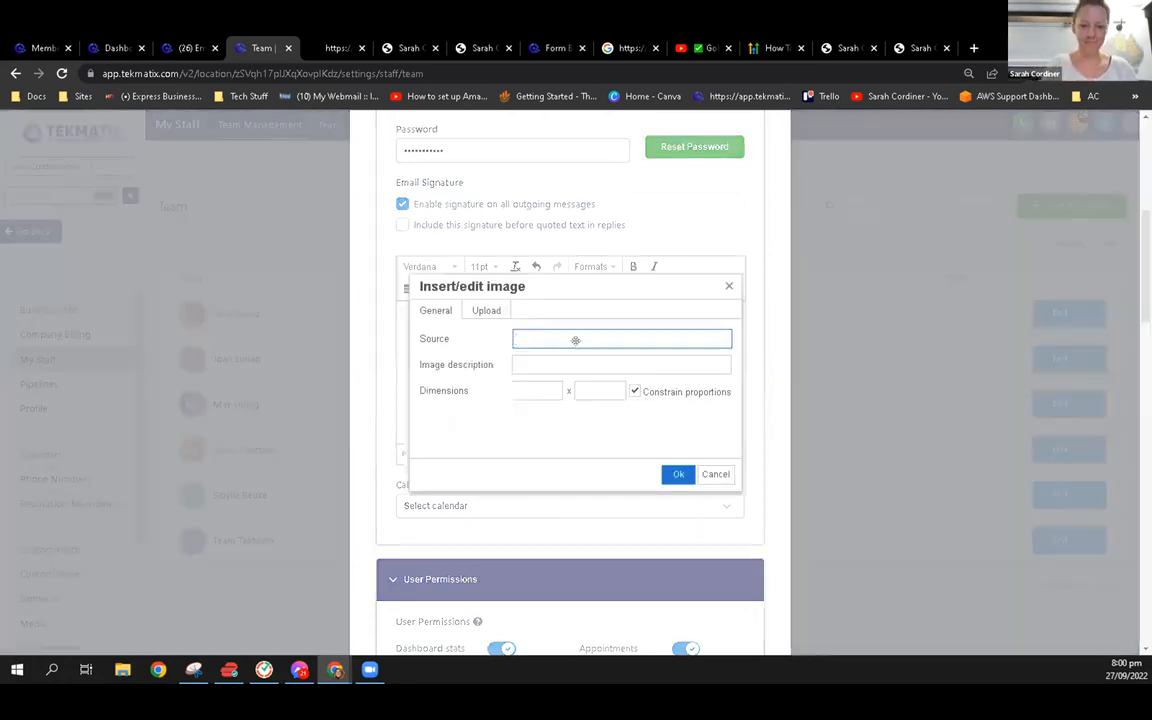
{"action": "left_click", "coordinate": [729, 286]}
{"action": "scroll", "coordinate": [762, 275], "scroll_direction": "up", "scroll_amount": 5}
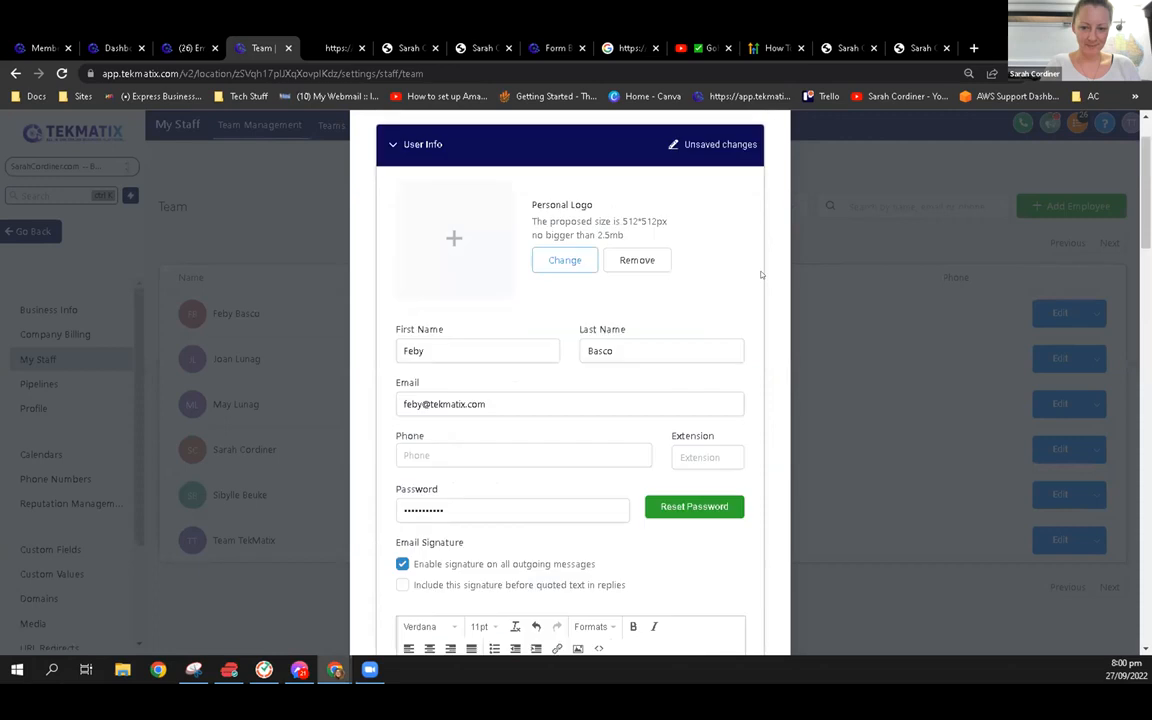
{"action": "scroll", "coordinate": [760, 274], "scroll_direction": "up", "scroll_amount": 2}
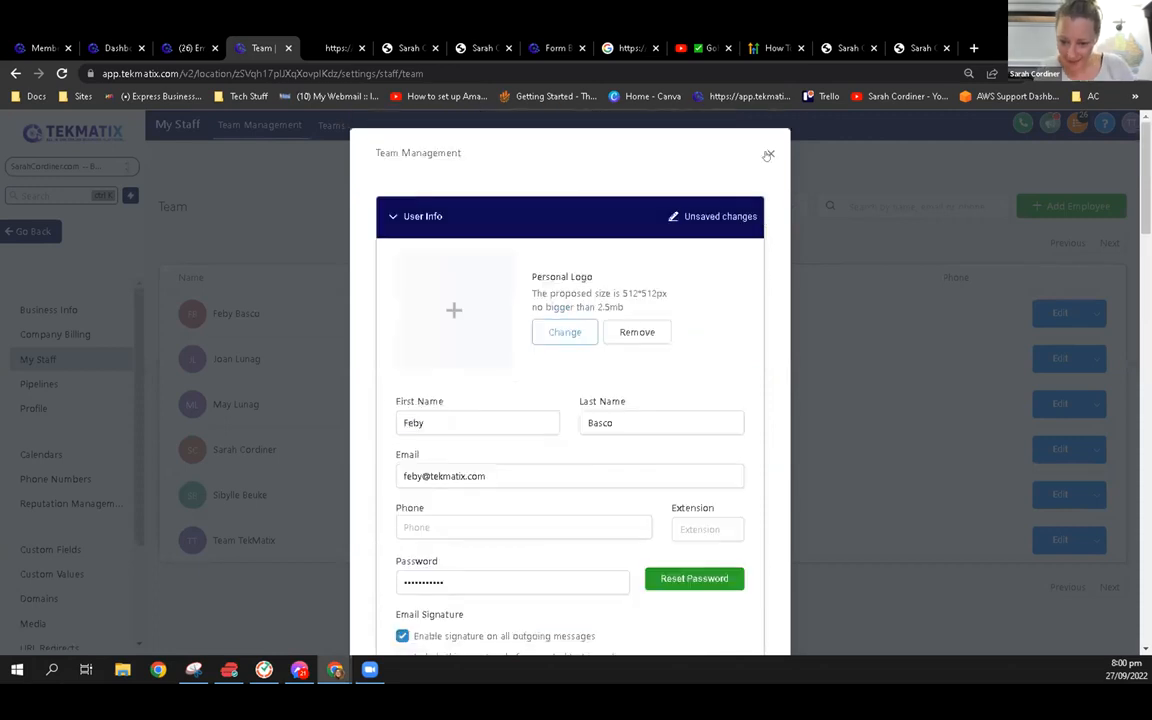
{"action": "left_click", "coordinate": [768, 155]}
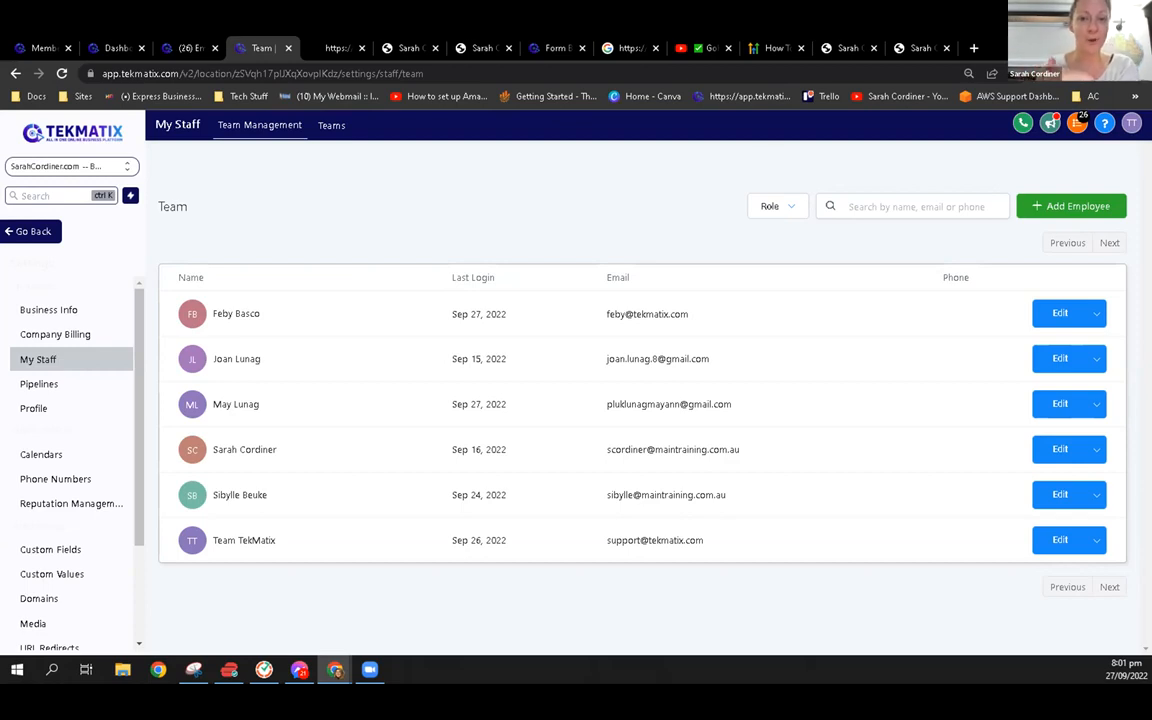
Return from the settings to Coach Website 2 and open its Home page for editing
{"action": "left_click", "coordinate": [30, 231]}
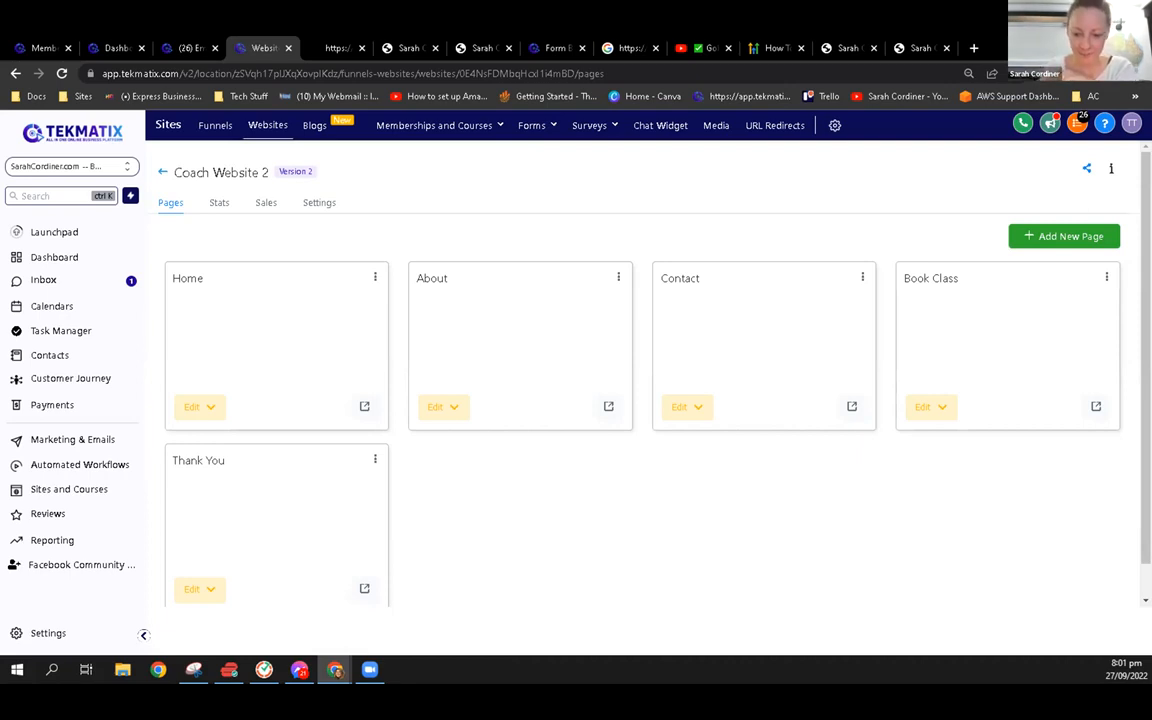
{"action": "left_click", "coordinate": [200, 406]}
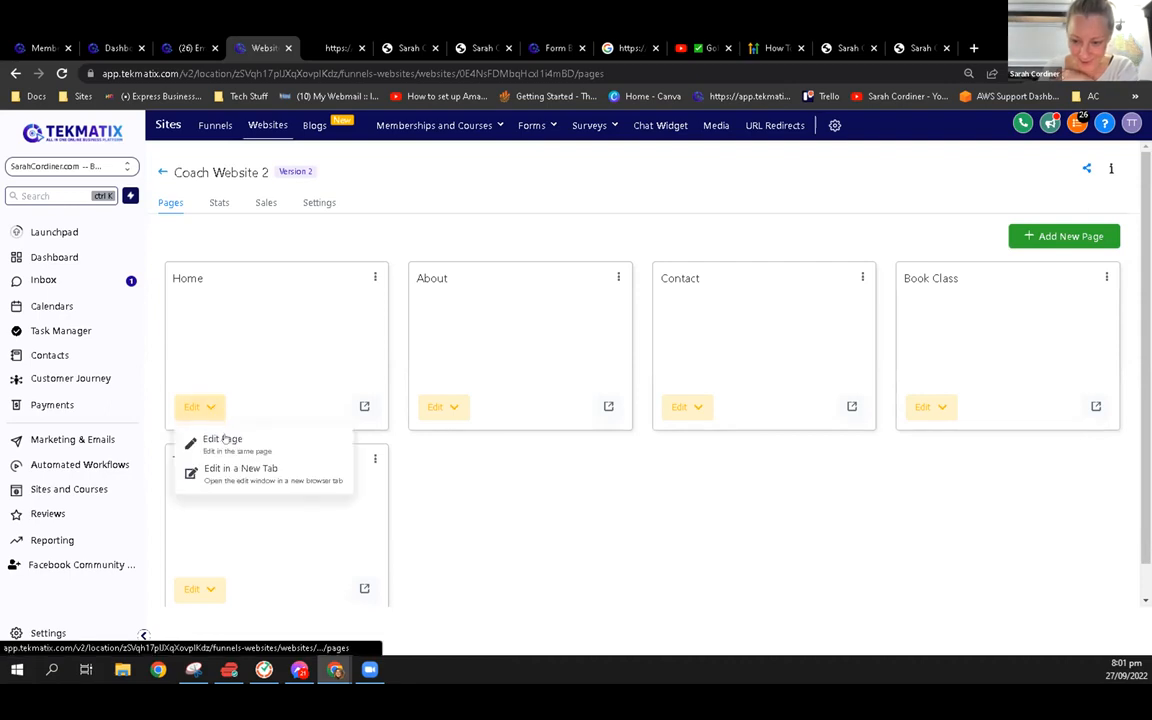
{"action": "left_click", "coordinate": [226, 440]}
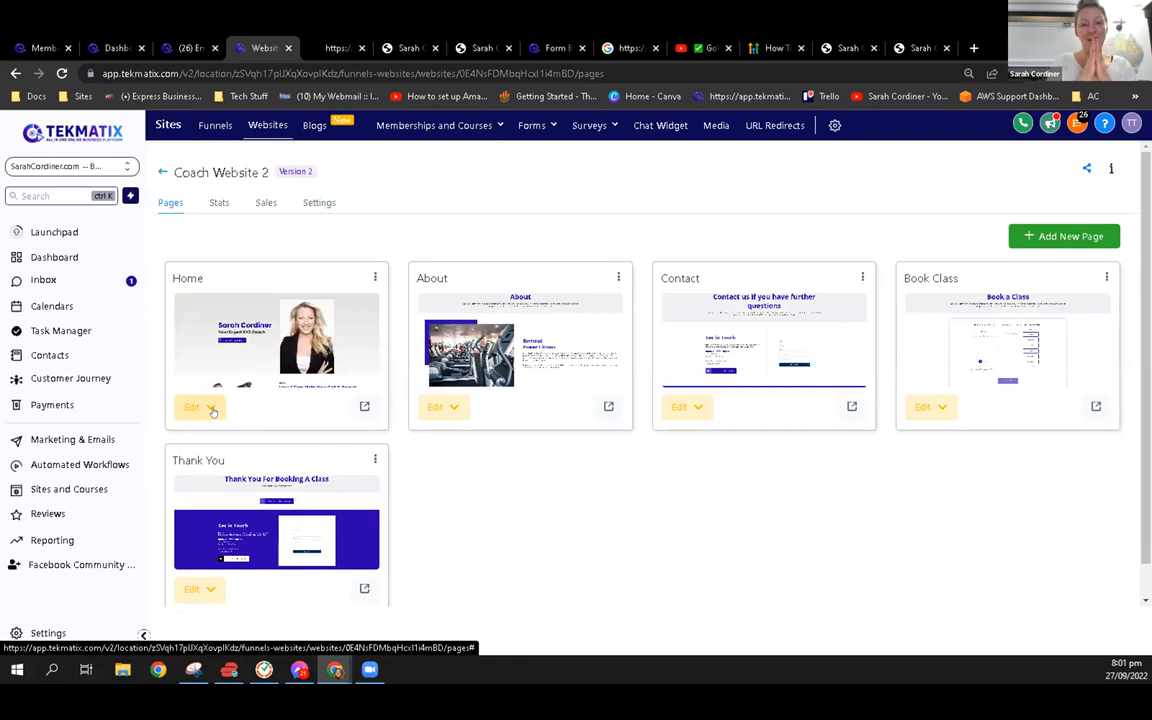
{"action": "left_click", "coordinate": [193, 407]}
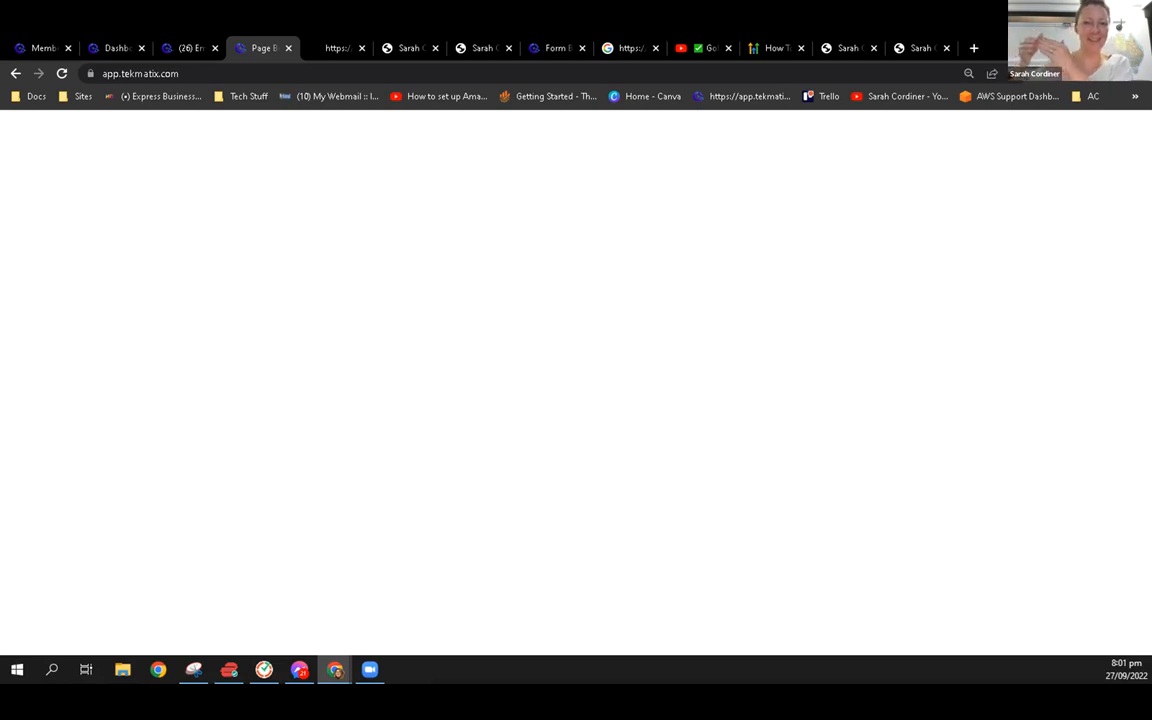
Switch to the open browser tab with the TekMatix account's dashboard
{"action": "left_click", "coordinate": [186, 46]}
{"action": "left_click", "coordinate": [112, 44]}
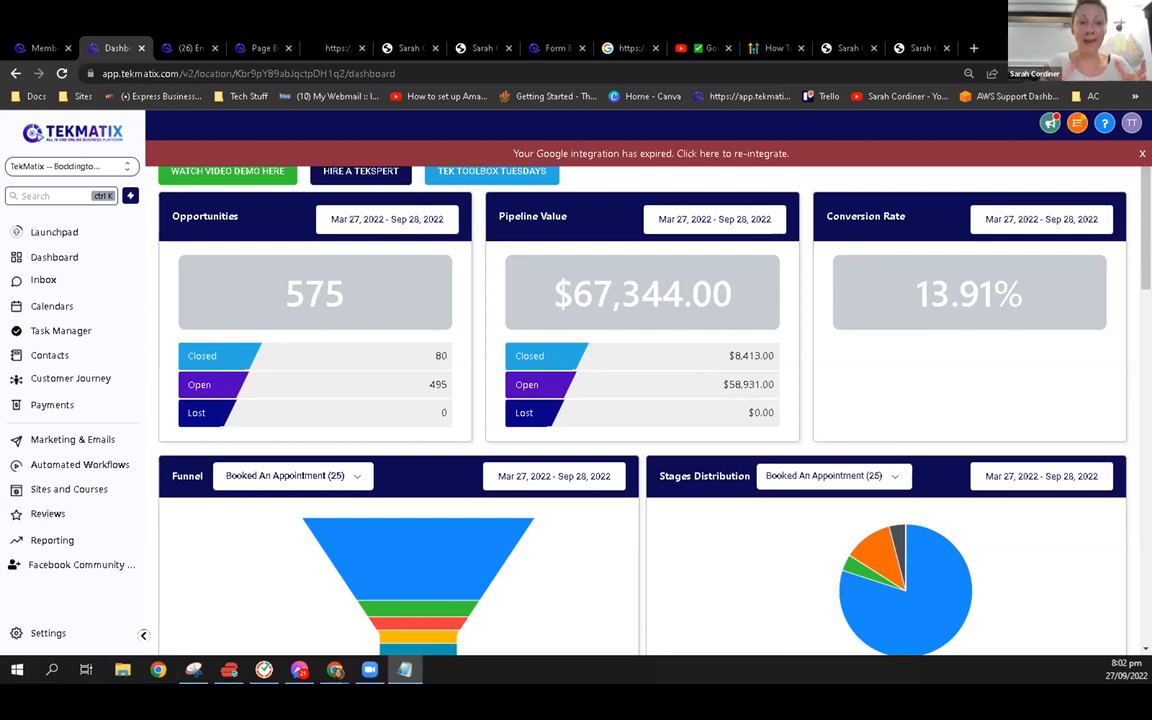
{"action": "key", "text": "alt+Tab"}
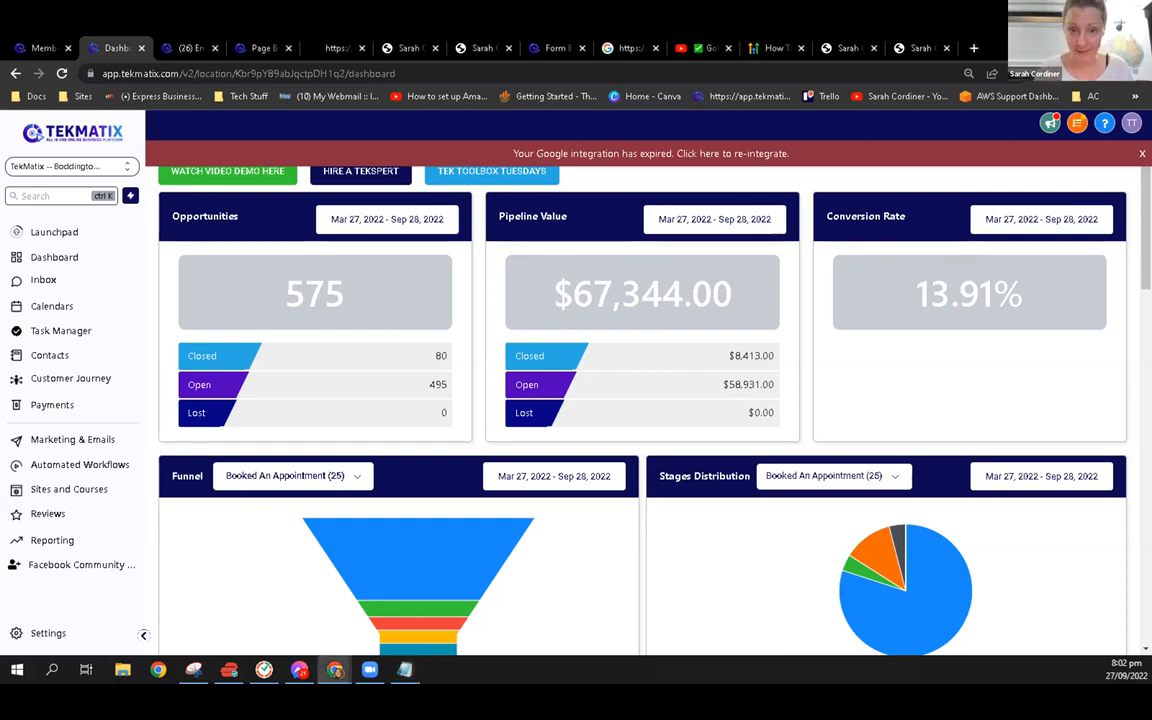